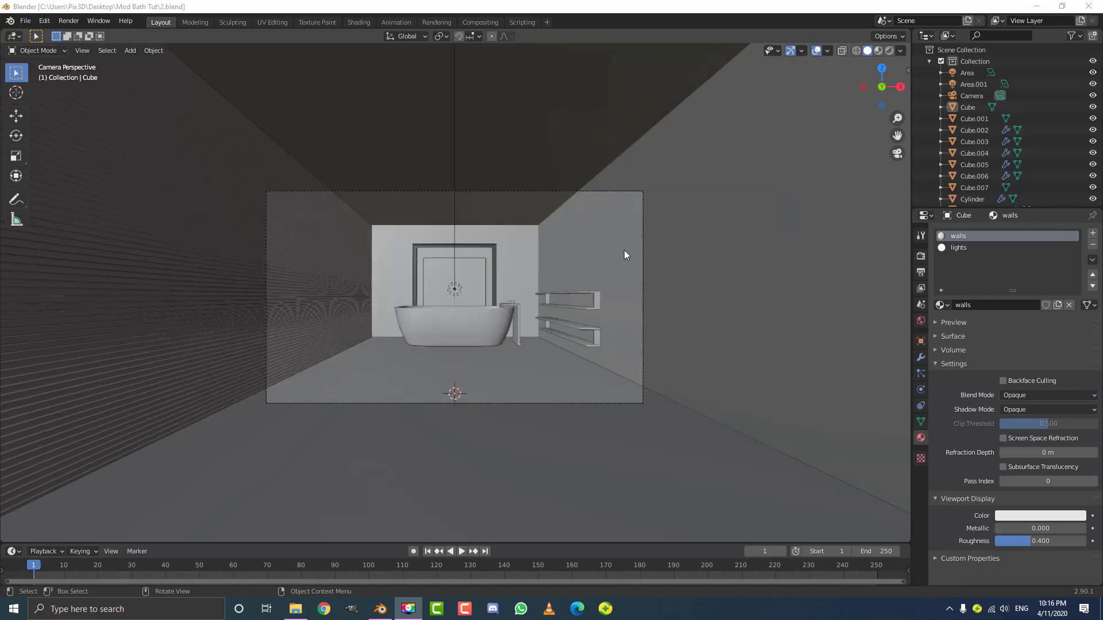
Examine the finished bathroom scene, picking out the bath, tap, wall shelves and slatted wood wall, and return to the camera view.
middle_click_drag(580, 267, 511, 280)
scroll(531, 294, "down", 7)
left_click(513, 280)
scroll(571, 286, "up", 3)
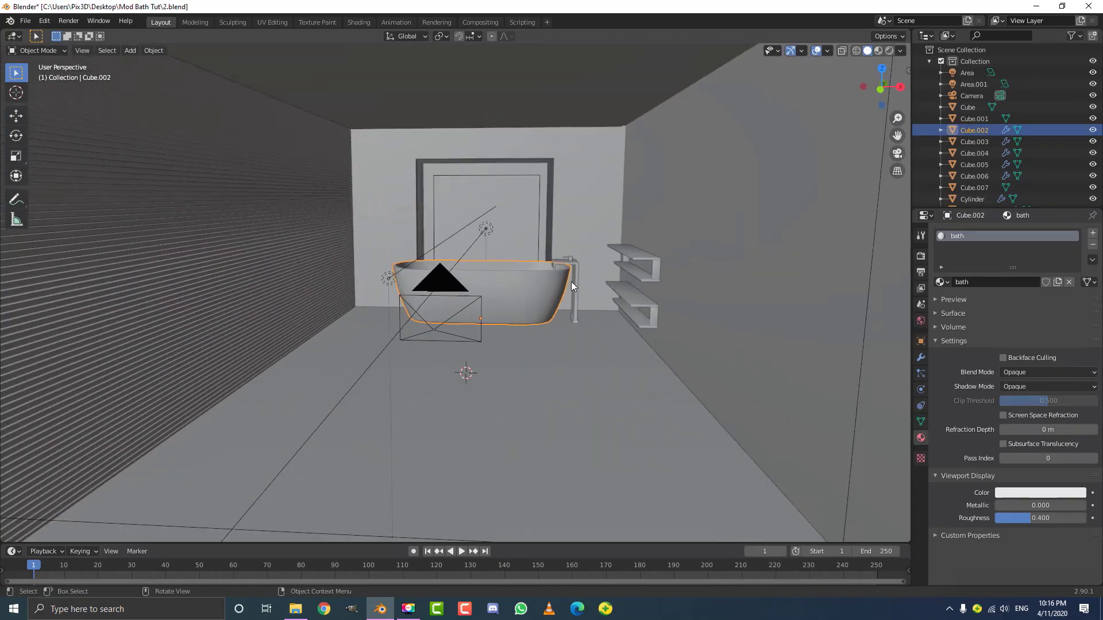
left_click(574, 265)
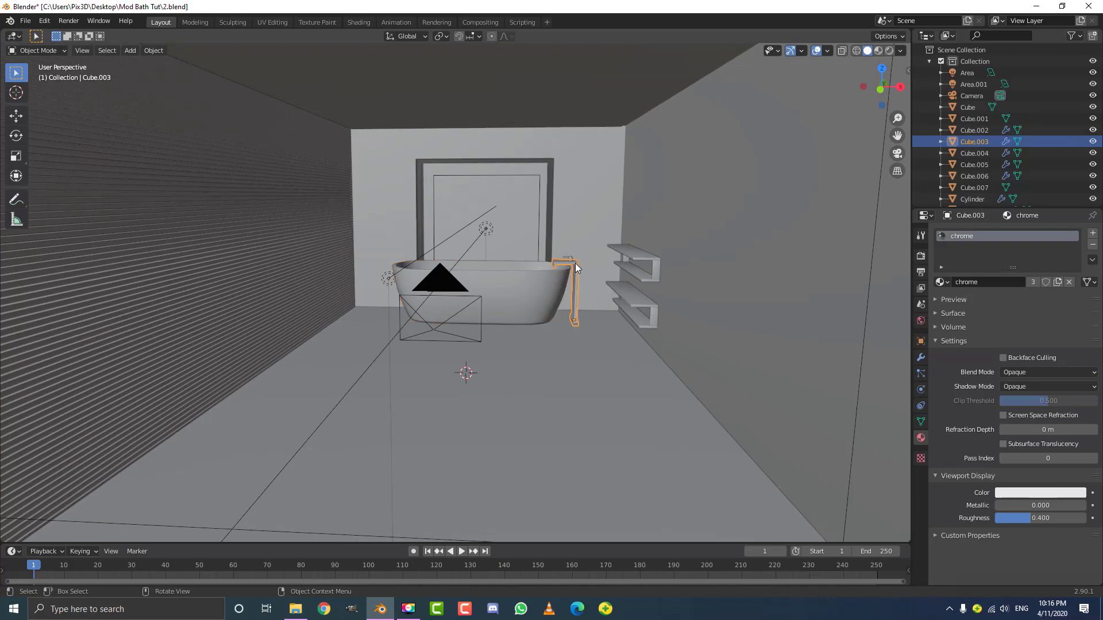
left_click(633, 266)
left_click(633, 300)
left_click(298, 184)
scroll(296, 189, "down", 5)
middle_click_drag(295, 189, 322, 224)
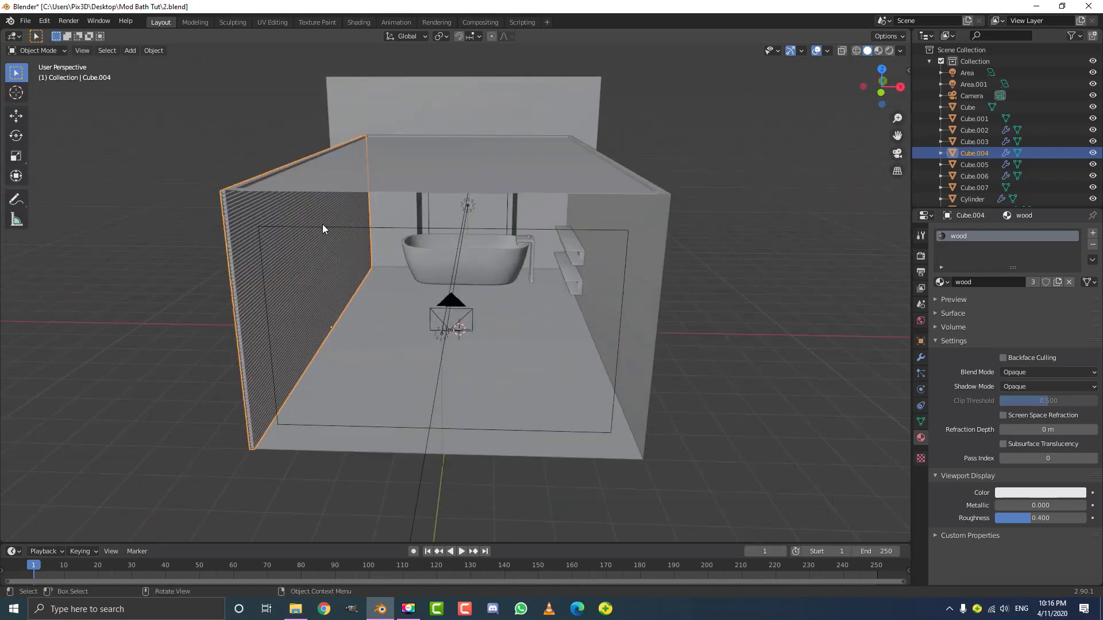
key("KP_0")
middle_click_drag(437, 240, 415, 247, "shift")
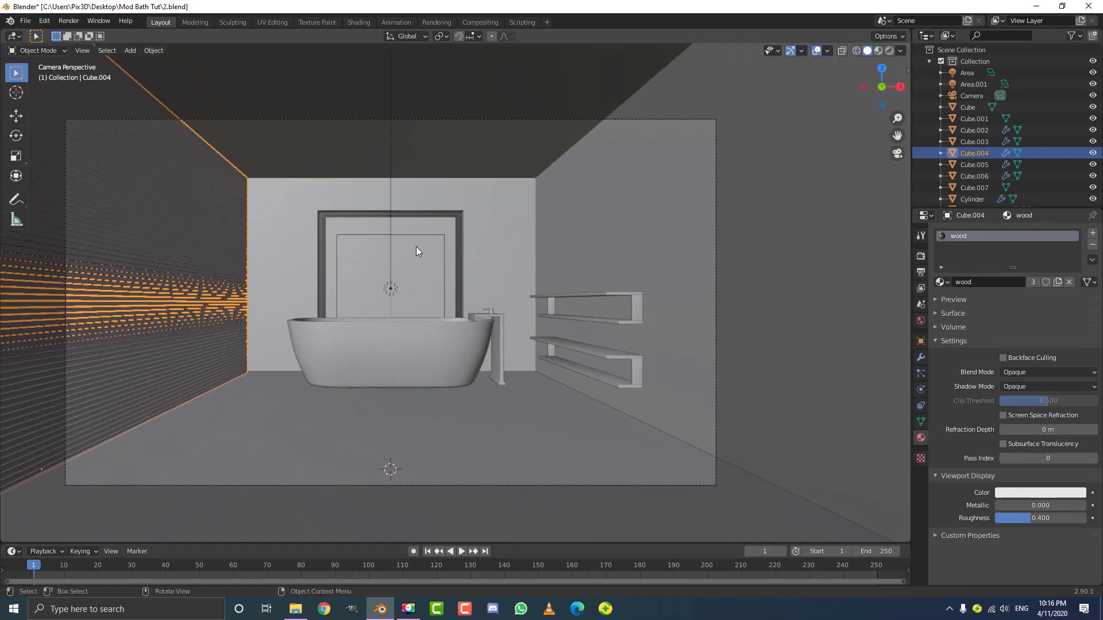
key("alt+a")
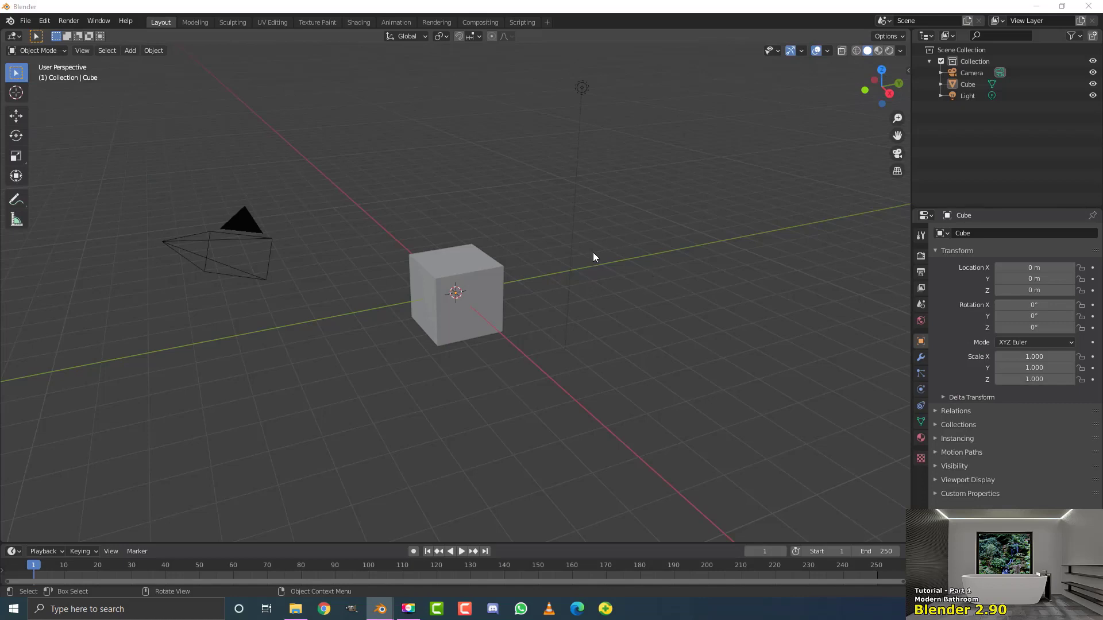
Select the default cube and show its transform values beside the viewport.
left_click(466, 275)
middle_click_drag(465, 276, 485, 285)
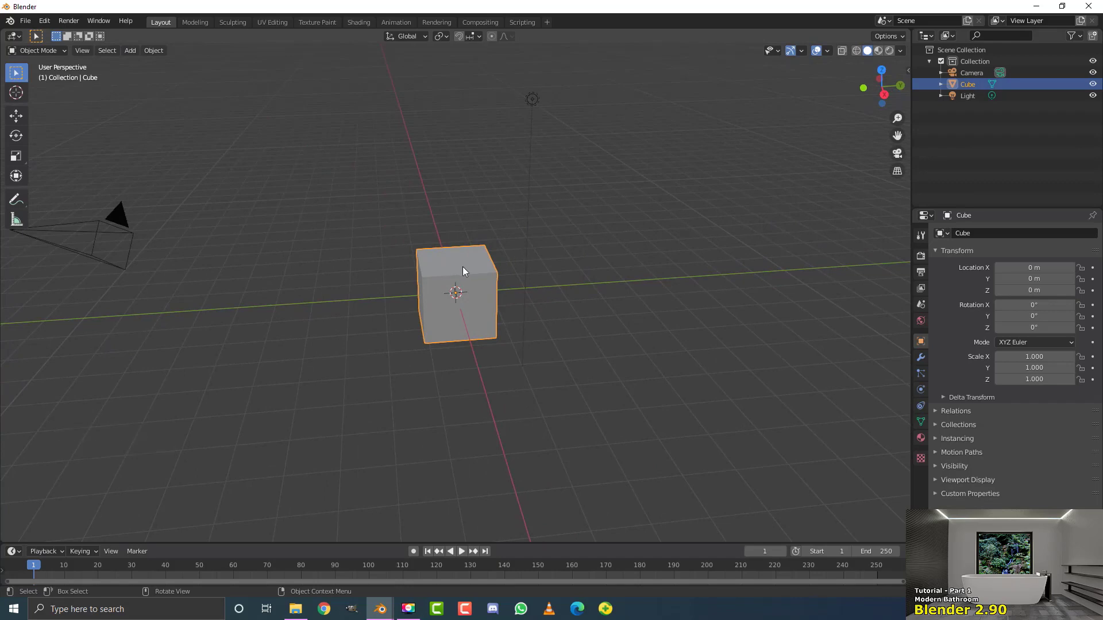
key("n")
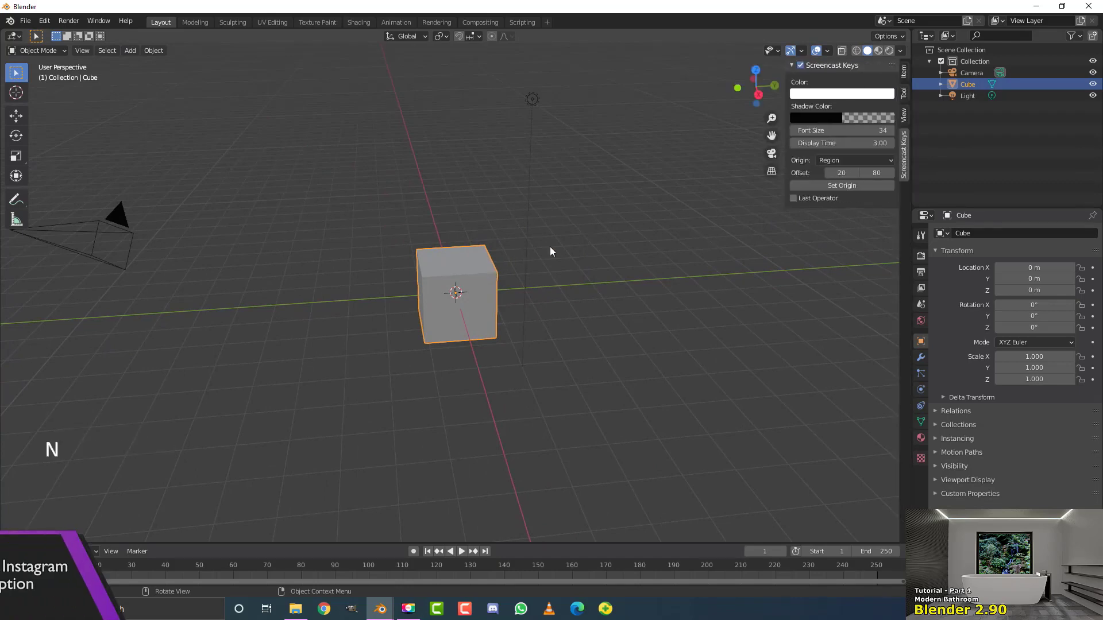
left_click(904, 72)
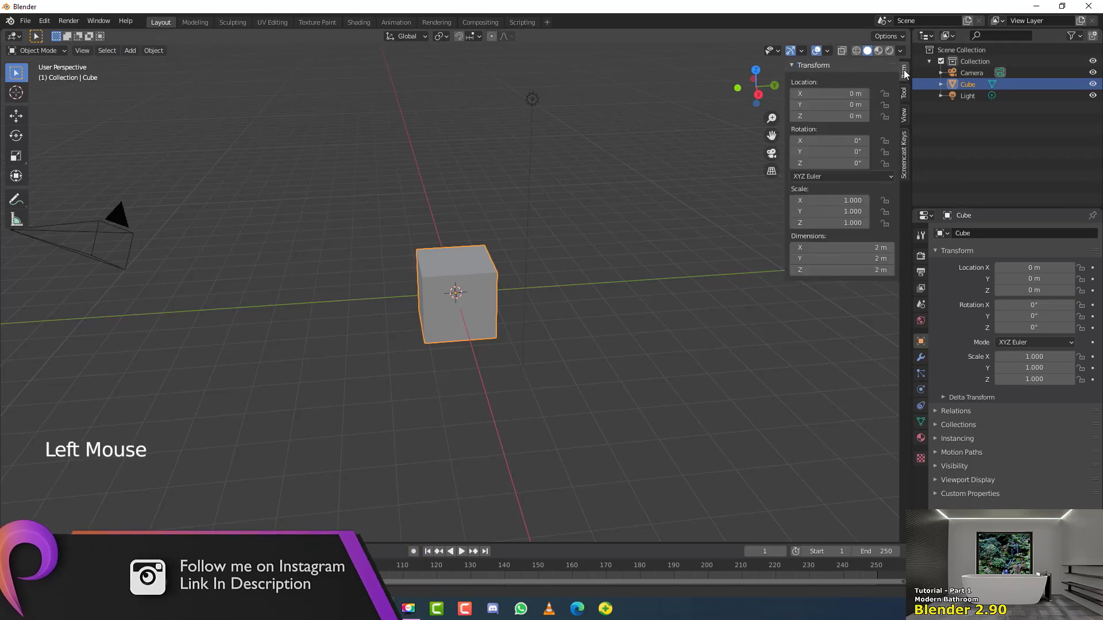
scroll(453, 275, "up", 2)
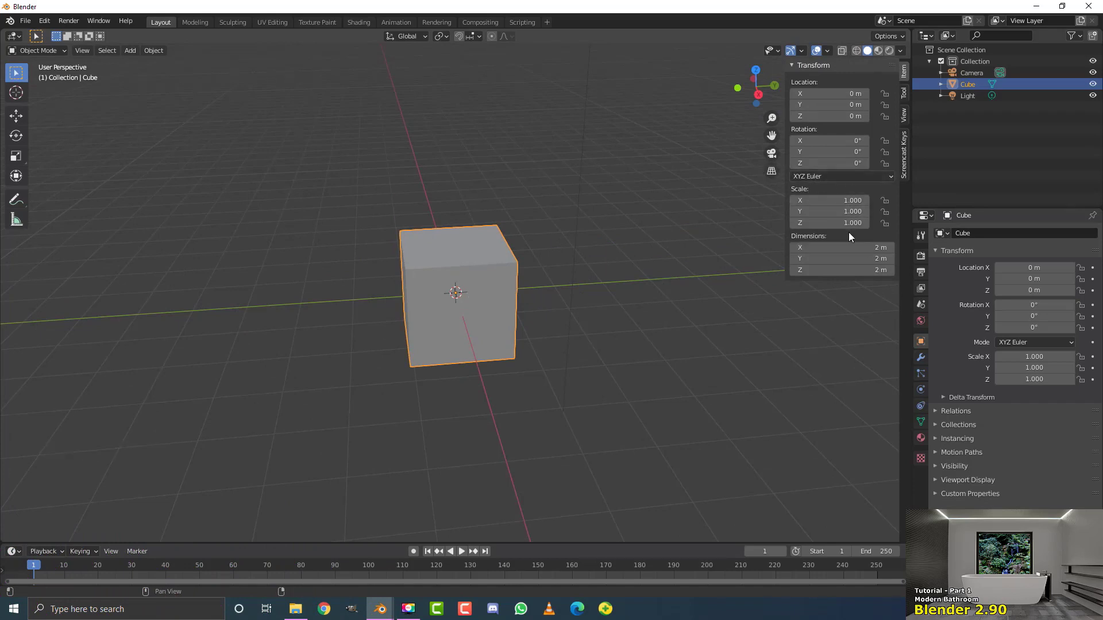
middle_click(722, 237)
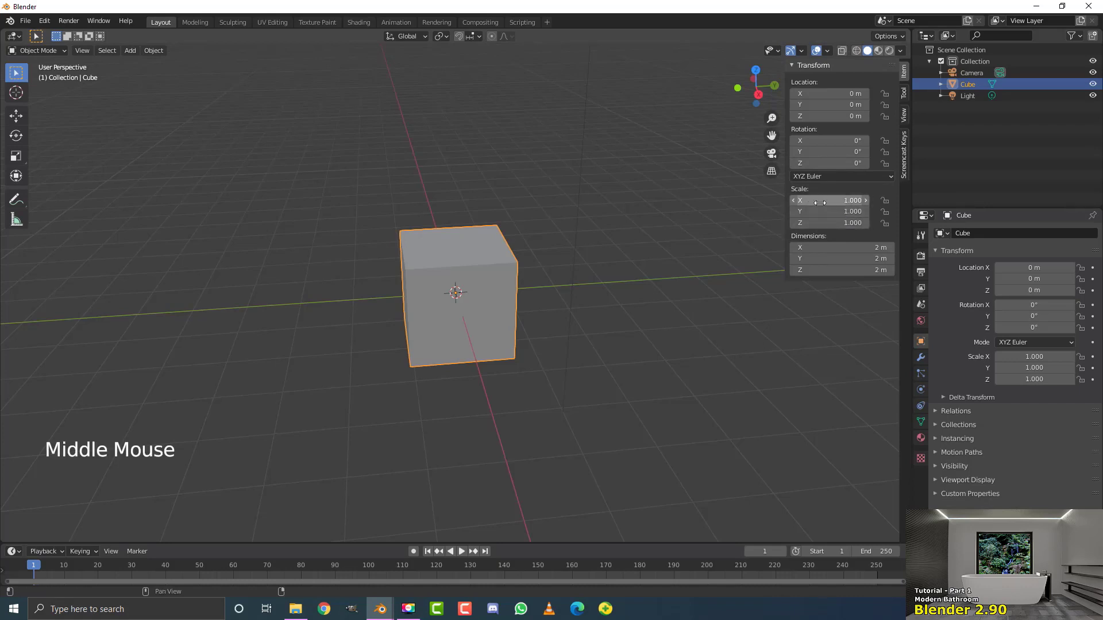
Set the cube's X scale to 4.
scroll(460, 205, "down", 4)
middle_click_drag(417, 242, 507, 241)
middle_click_drag(388, 261, 382, 259)
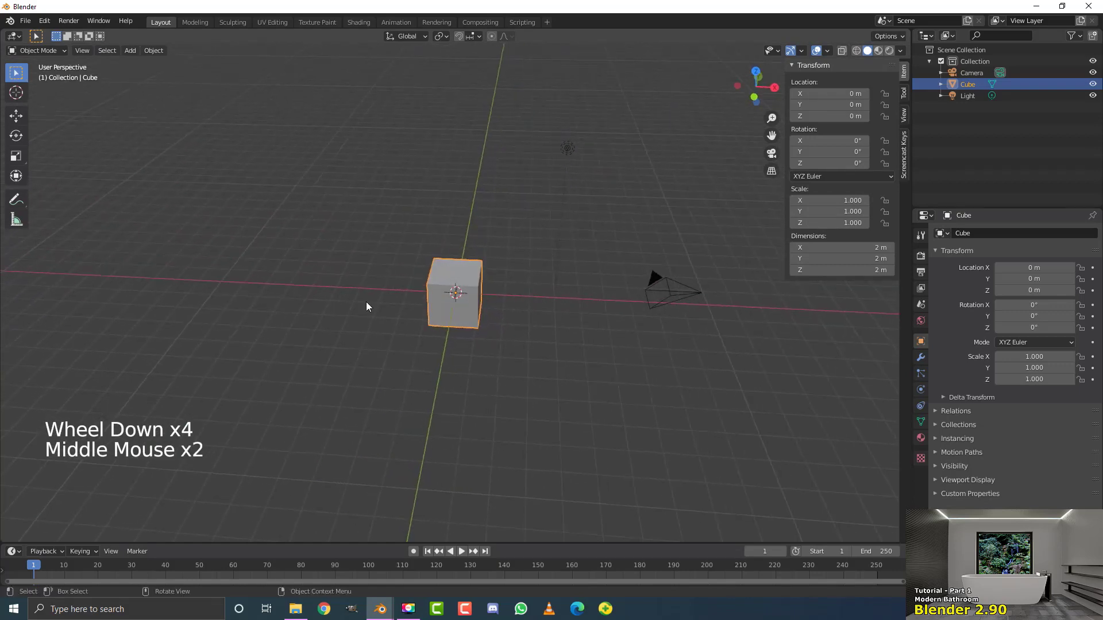
mouse_move(257, 298)
middle_mouse_down()
mouse_move(294, 304)
mouse_move(255, 300)
middle_mouse_up()
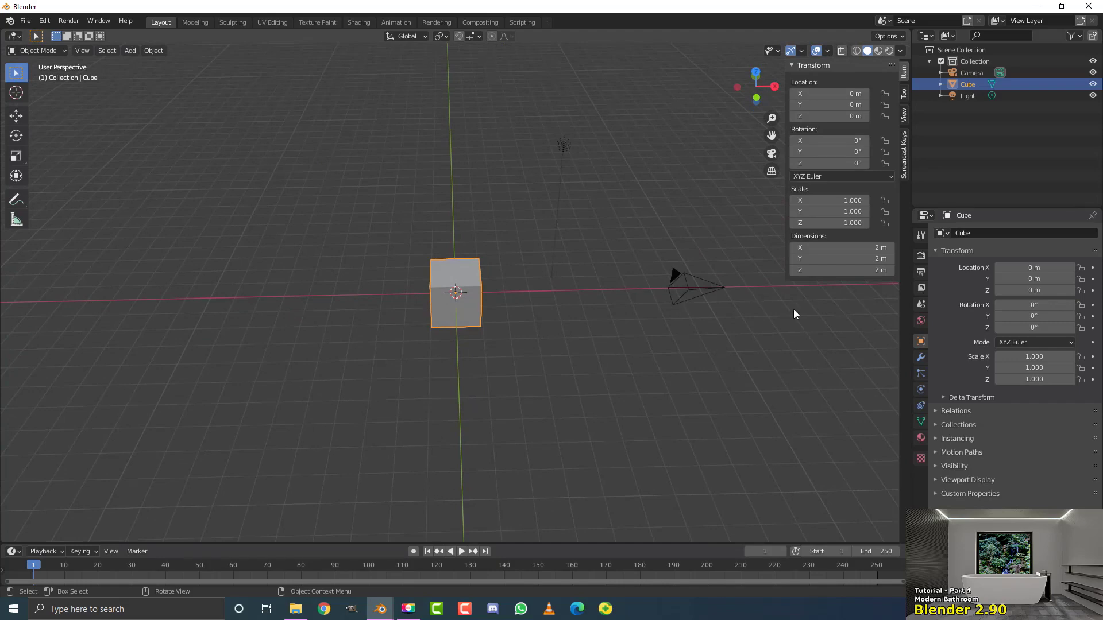
left_click(829, 201)
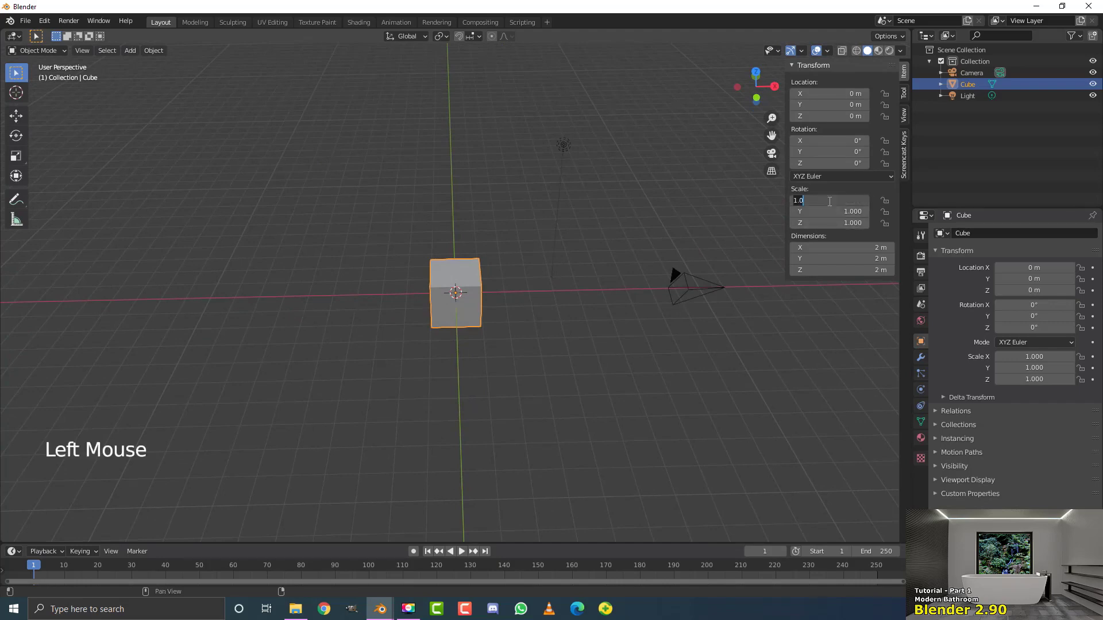
type("4")
key("Return")
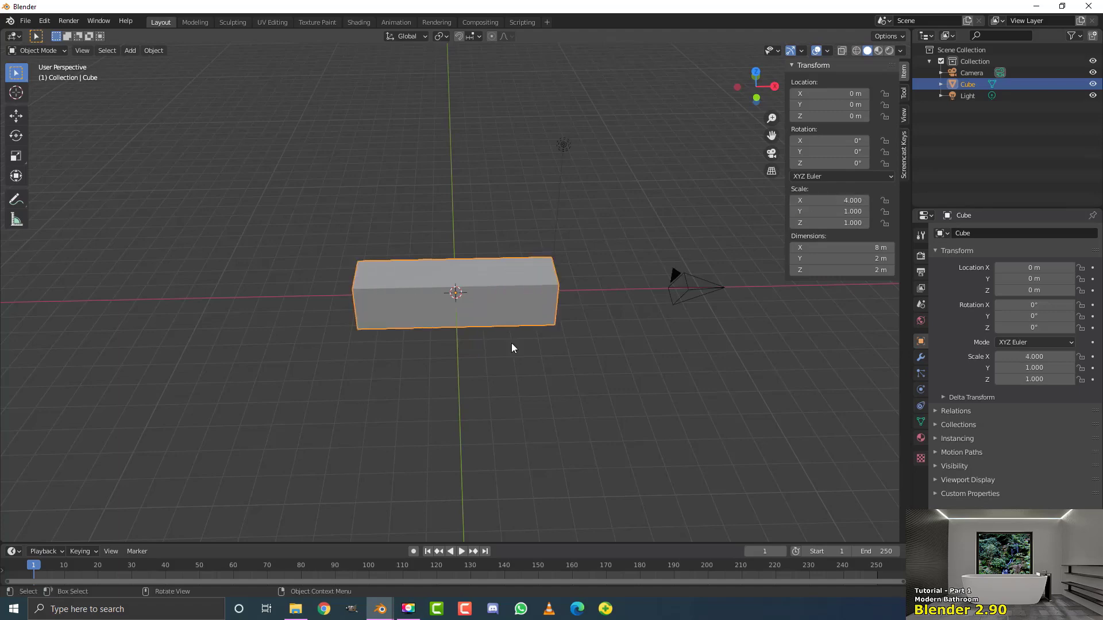
Set the cube's Y scale to 7.
scroll(580, 292, "up", 2)
middle_click_drag(580, 293, 544, 262)
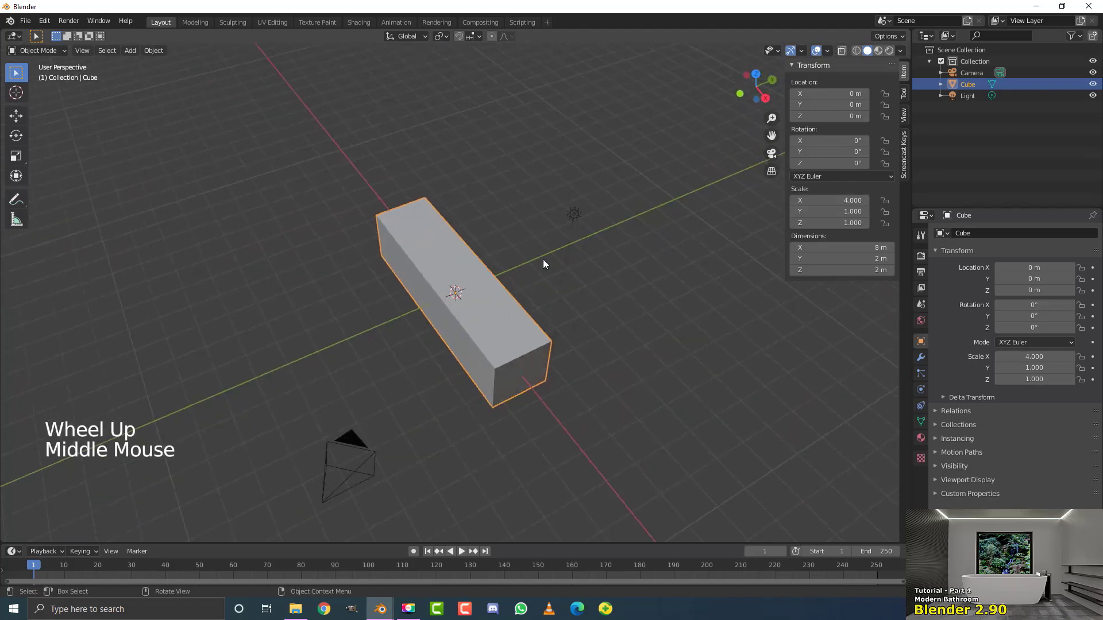
left_click(819, 214)
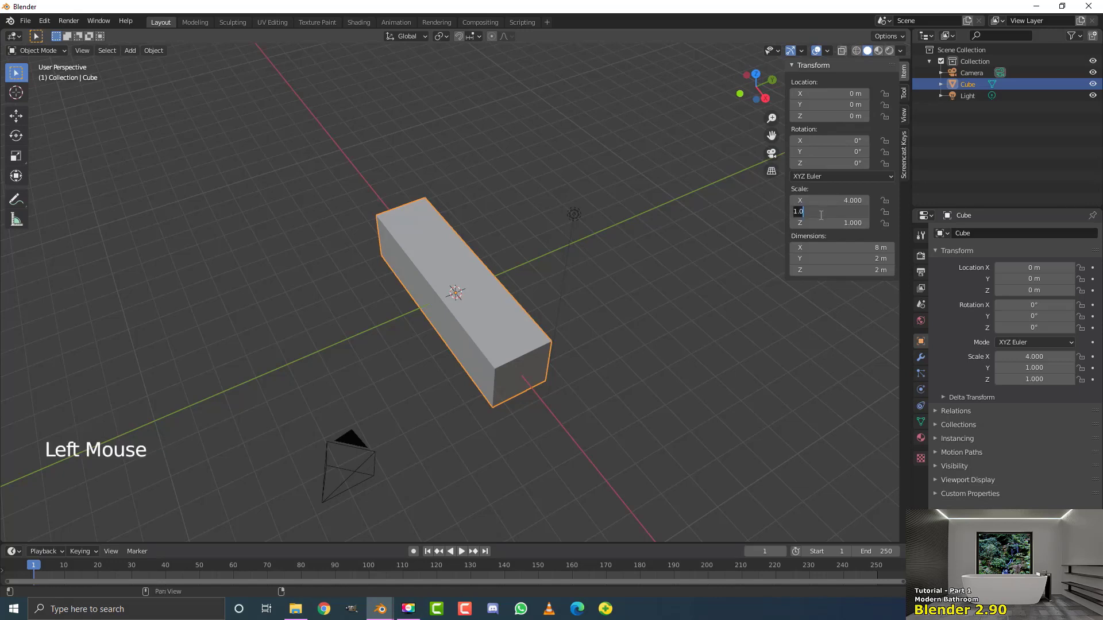
type("7")
key("Return")
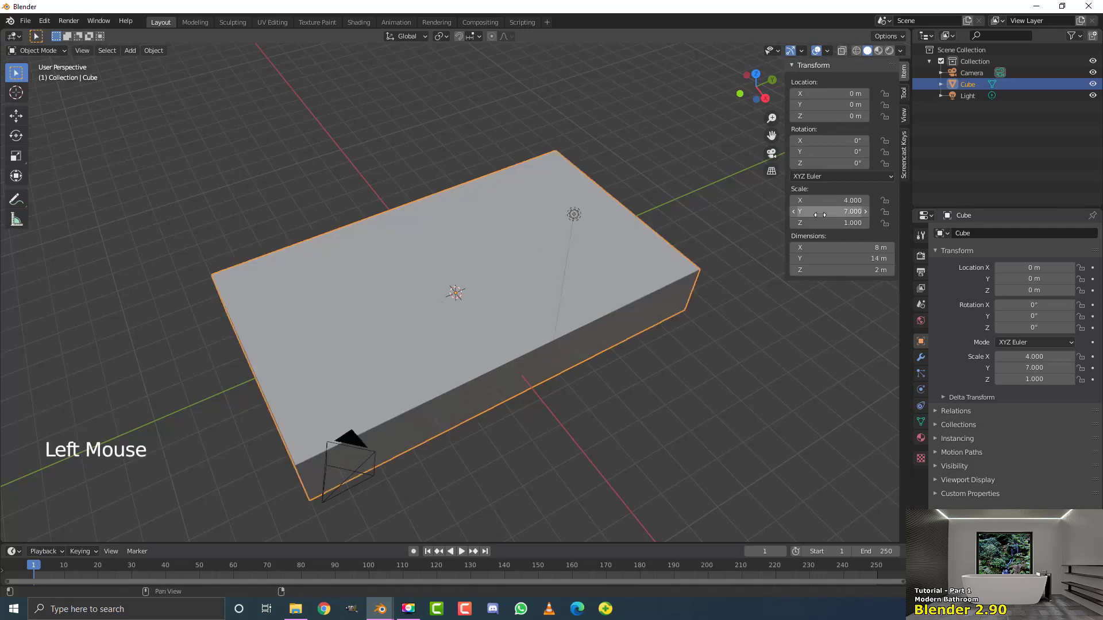
middle_click_drag(819, 214, 833, 221)
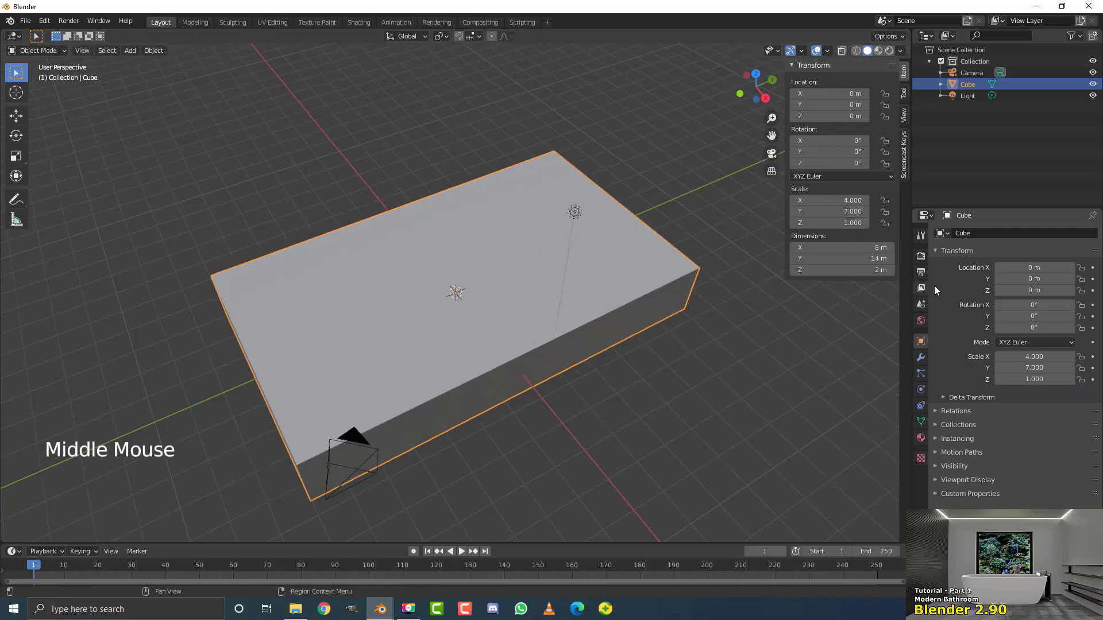
Set the cube's Z scale to 2.7.
left_click(832, 224)
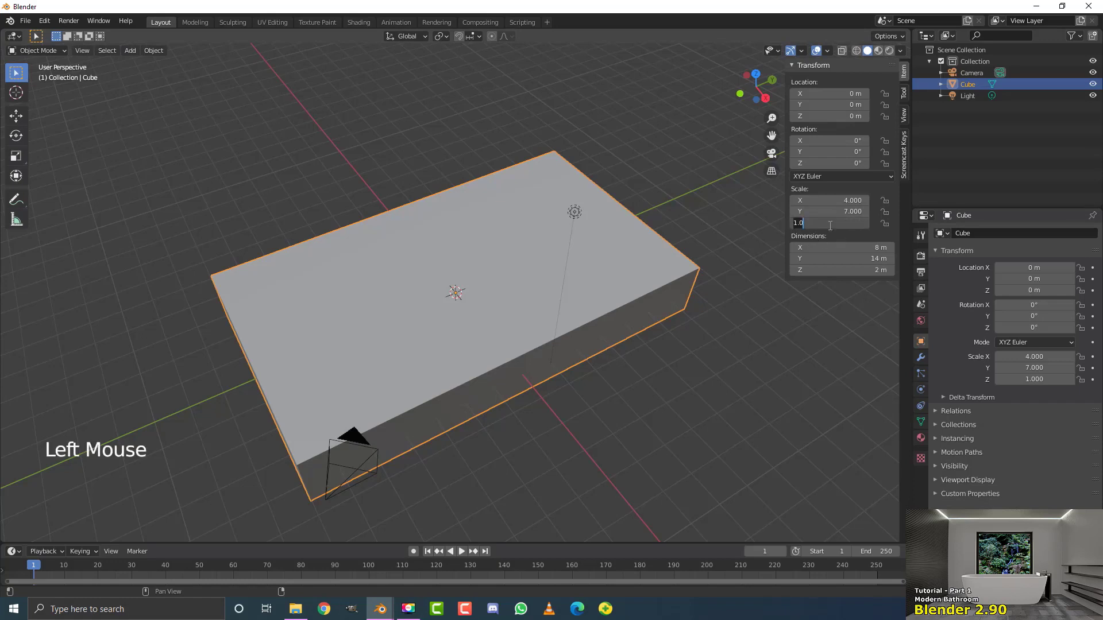
type("2")
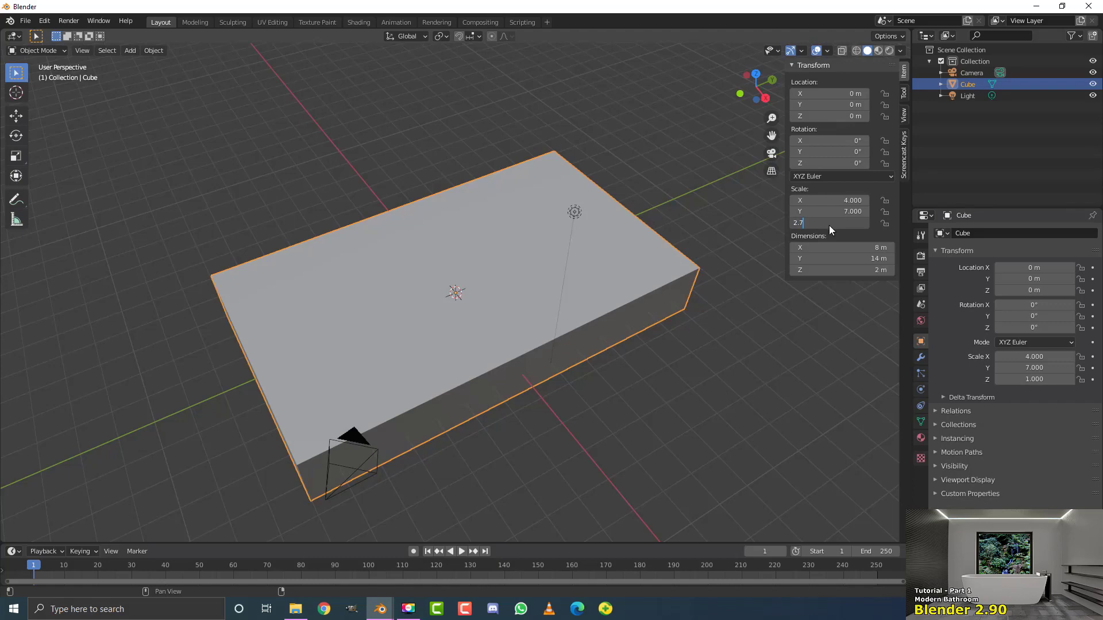
type(".7")
key("Return")
scroll(693, 292, "down", 2)
middle_click_drag(693, 292, 641, 260)
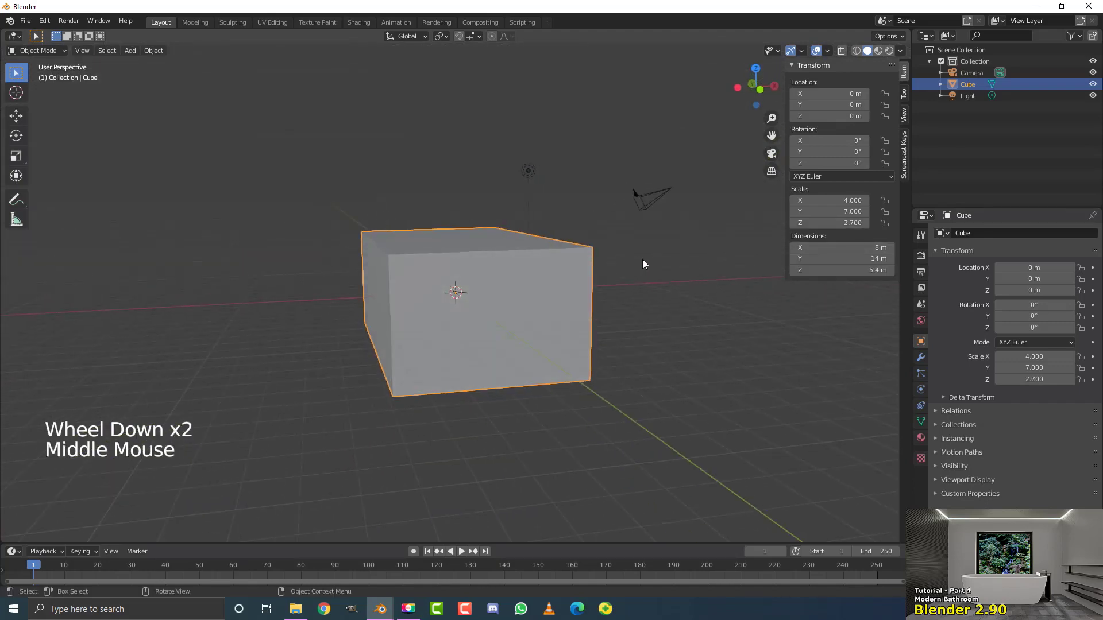
Show the scaled cube in front orthographic view and enter Edit Mode on it.
key("KP_1")
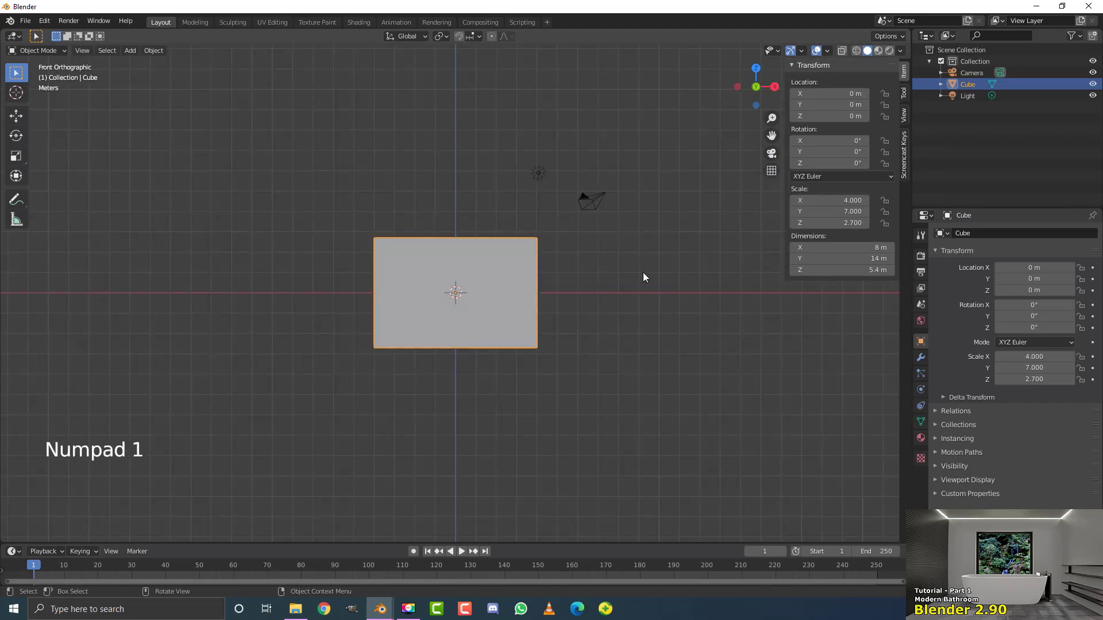
scroll(643, 273, "up", 3)
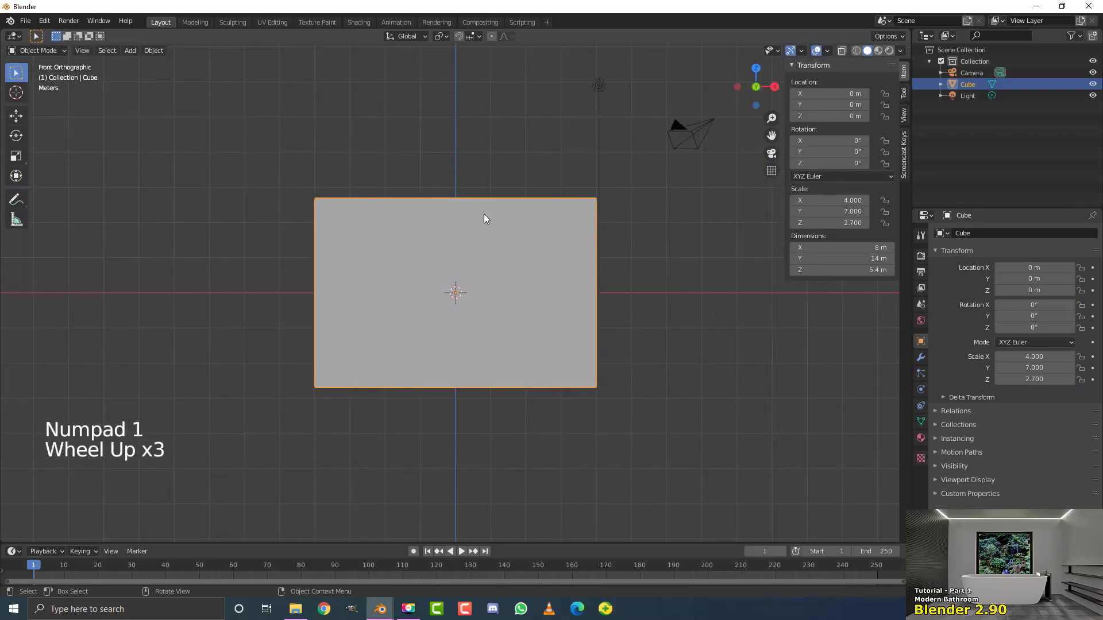
left_click(32, 53)
left_click(34, 66)
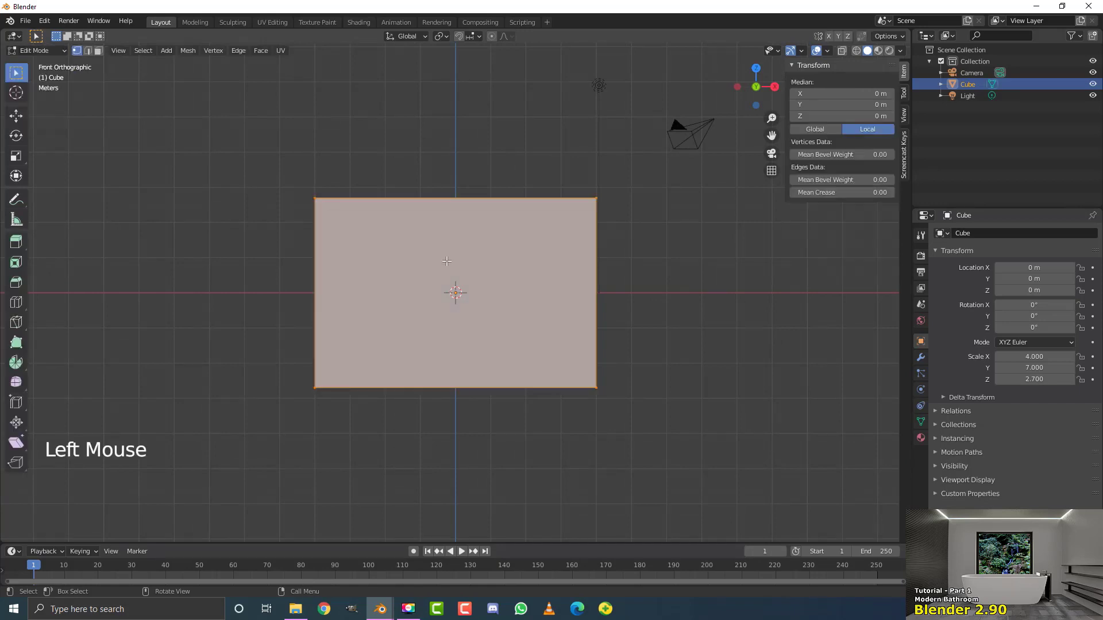
Try to move the whole mesh up along the Z axis until its base meets the red axis line.
key("g")
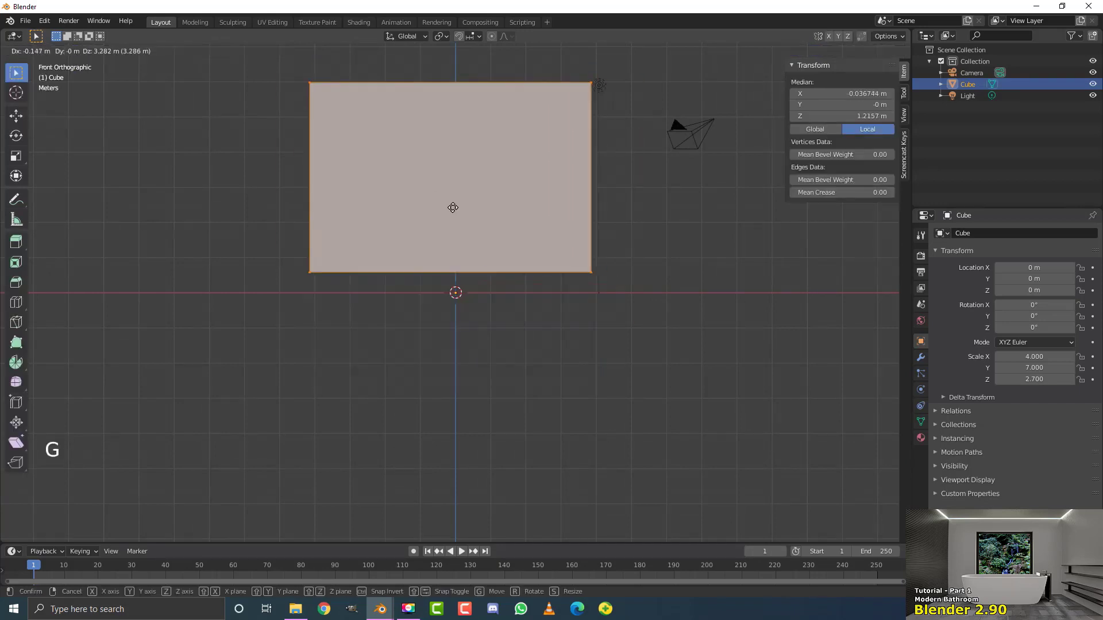
key("g")
key("z")
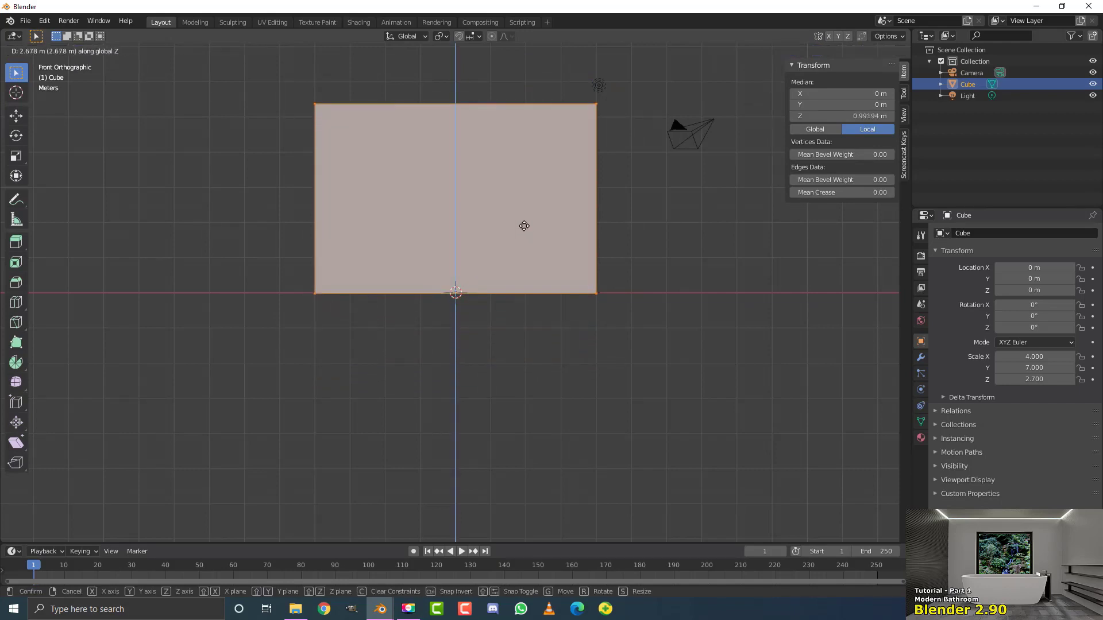
left_click(524, 226)
middle_click_drag(546, 225, 493, 341)
scroll(574, 298, "down", 3)
key("KP_1")
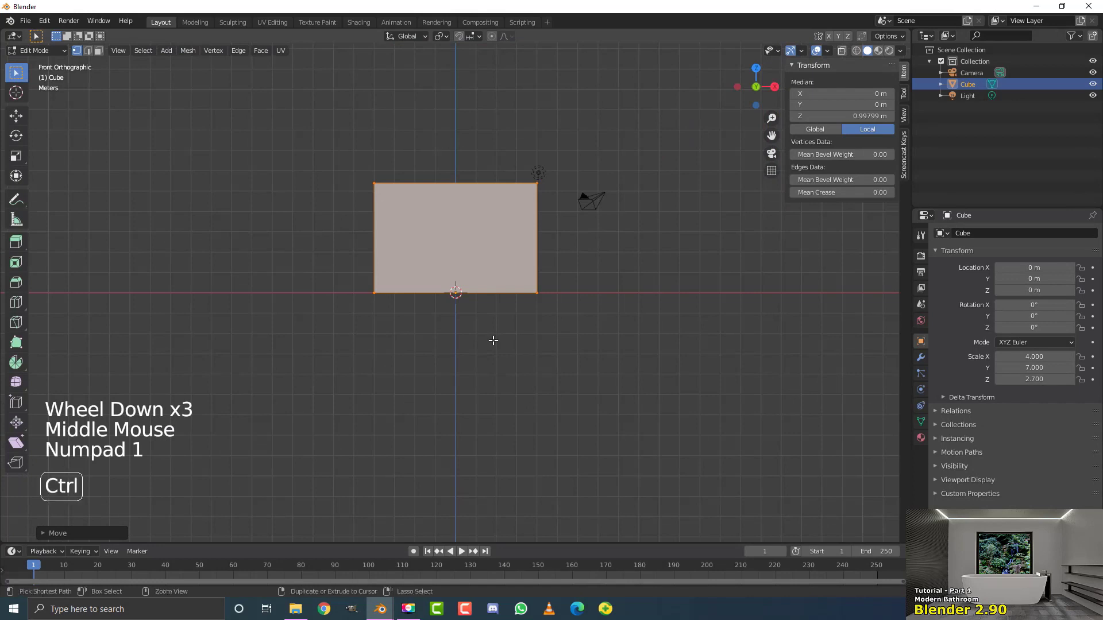
key("ctrl+z")
Move the whole mesh straight up along Z by about 2.7 m so its base sits near the red axis line.
key("g")
key("ctrl")
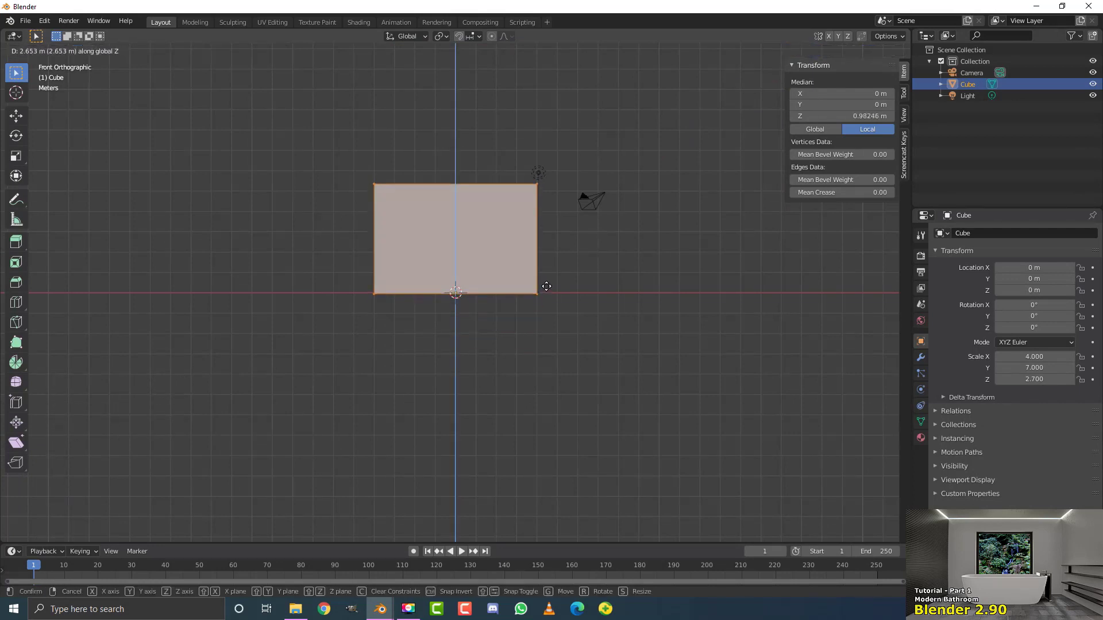
left_click(549, 284)
Fine-tune the mesh's height so its base lies on the red axis line, with a local median Z of about 1.0 m.
scroll(229, 352, "up", 8)
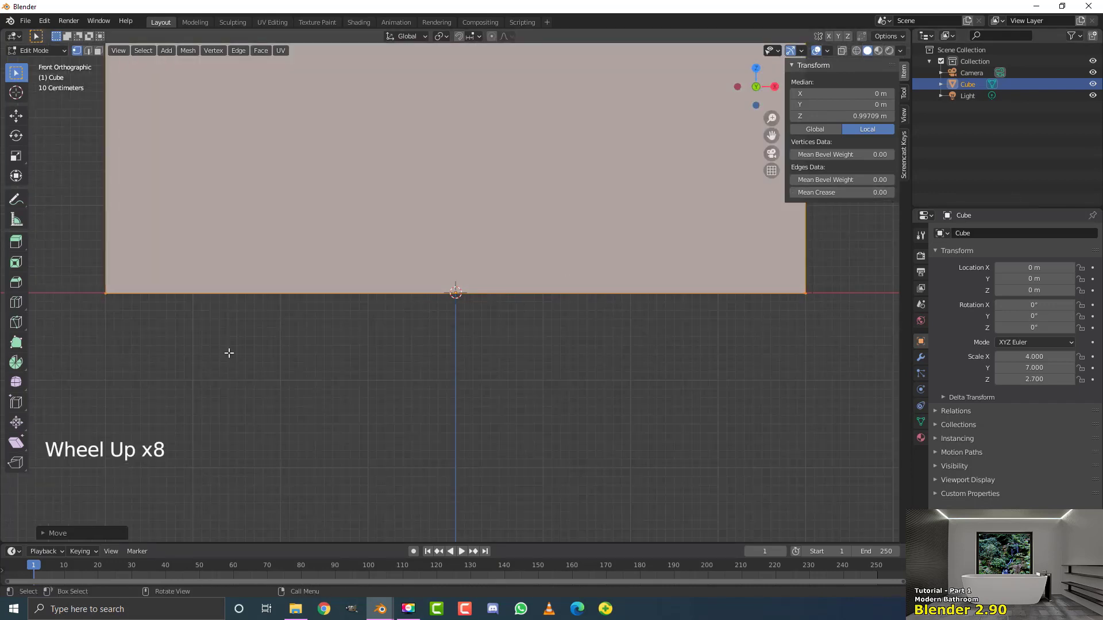
middle_click_drag(229, 352, 395, 361, "shift")
scroll(395, 362, "up", 1, "shift")
scroll(395, 361, "up", 2)
key("g")
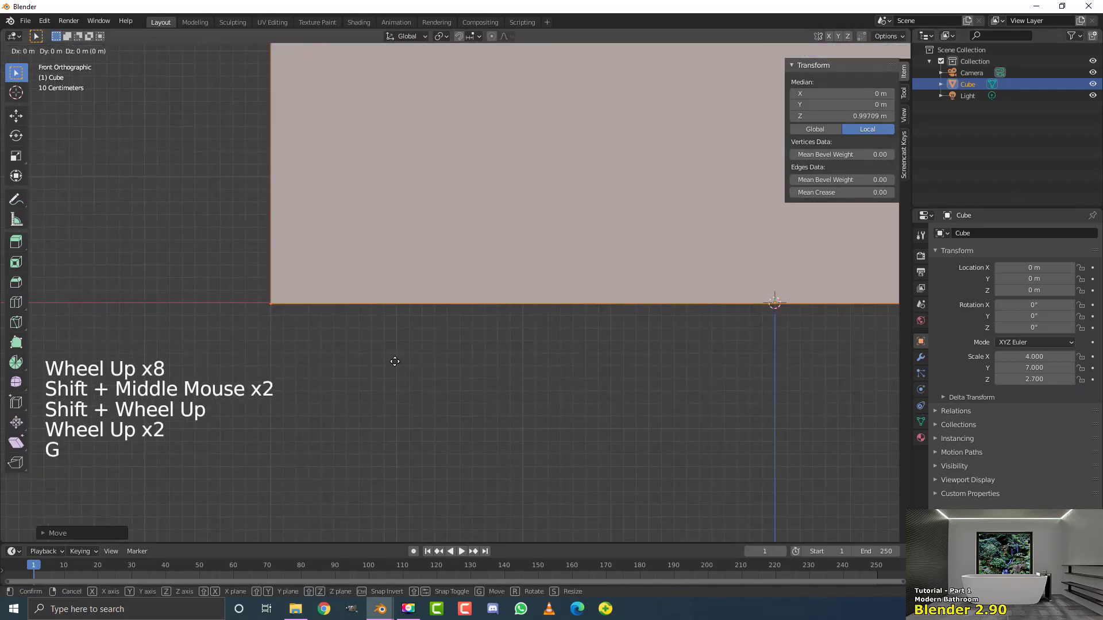
key("shift")
left_click(401, 380)
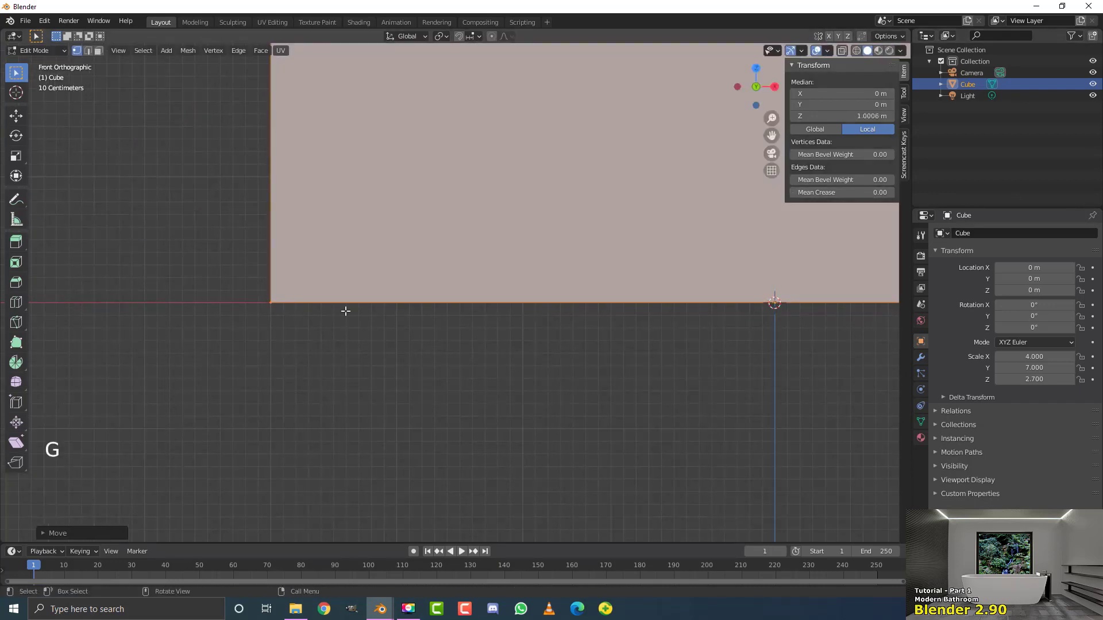
scroll(160, 325, "up", 3)
scroll(542, 343, "down", 11)
middle_click_drag(669, 281, 618, 312)
scroll(529, 291, "down", 2)
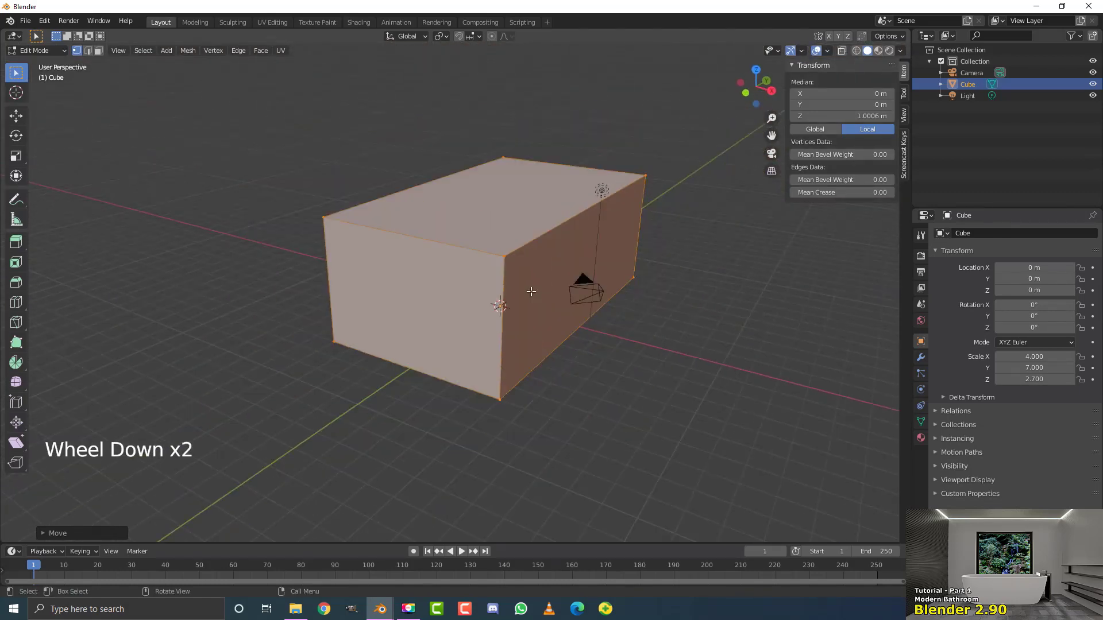
View the box from the front and slightly above, and switch mesh selection to face mode.
key("KP_1")
middle_click_drag(347, 330, 446, 283)
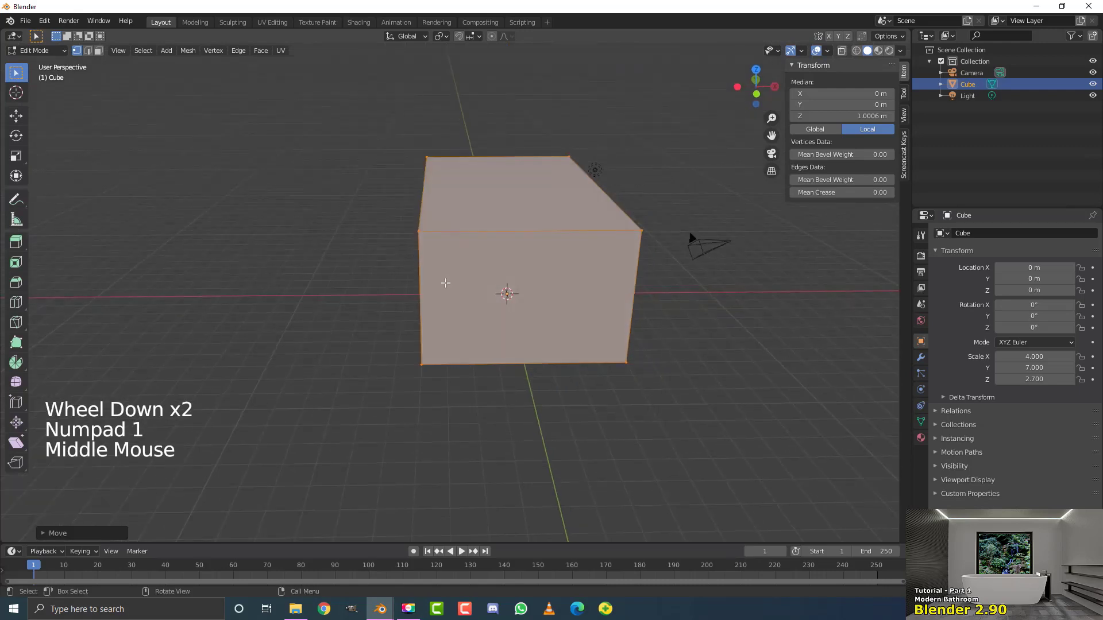
middle_click_drag(561, 261, 514, 239, "shift")
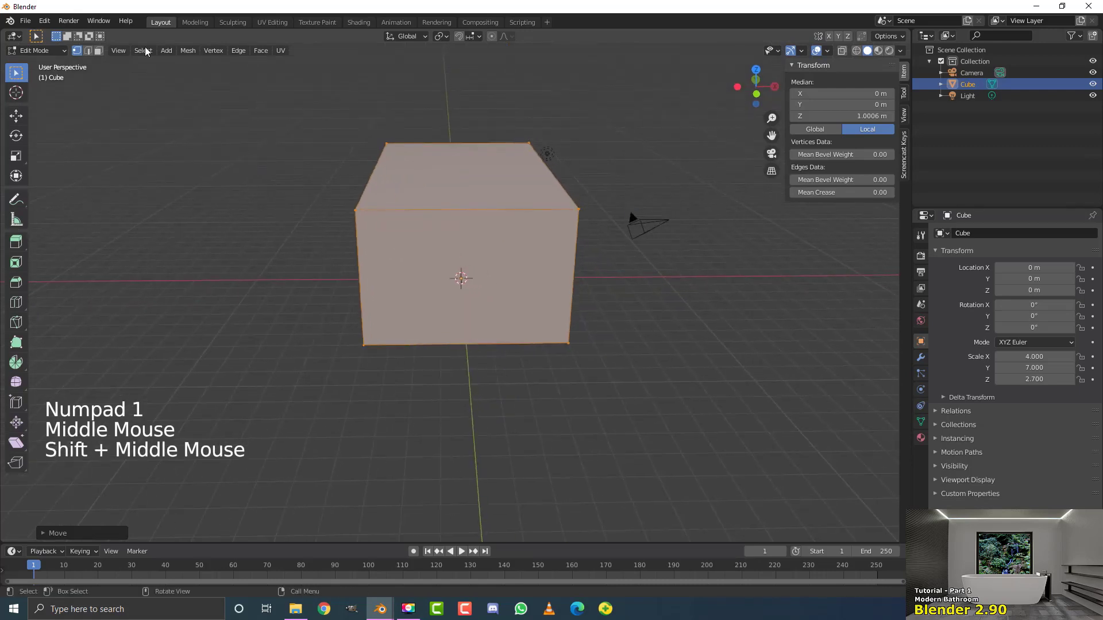
left_click(98, 51)
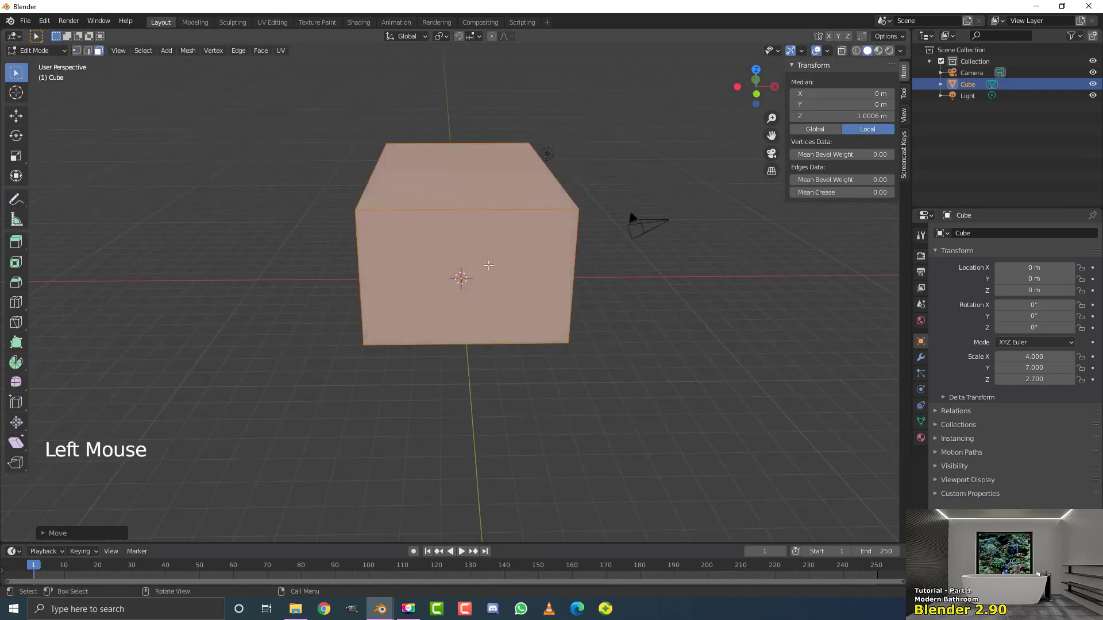
Delete the front end face of the box so the room is open on that side.
left_click(533, 315)
scroll(533, 316, "up", 1)
middle_click_drag(533, 315, 404, 268)
middle_click(404, 266)
key("x")
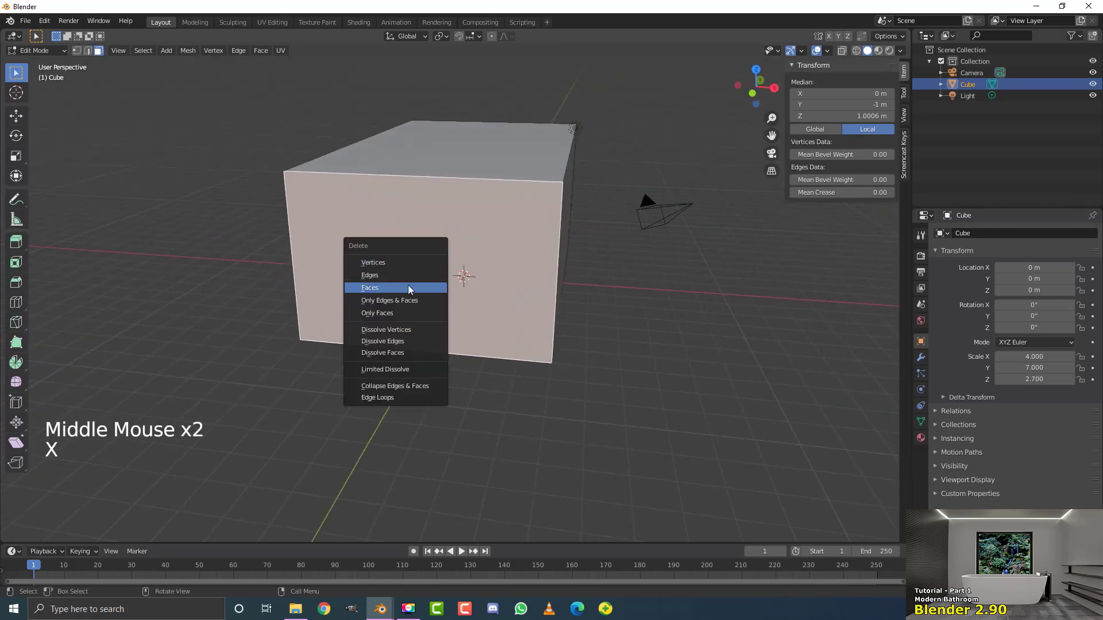
left_click(407, 288)
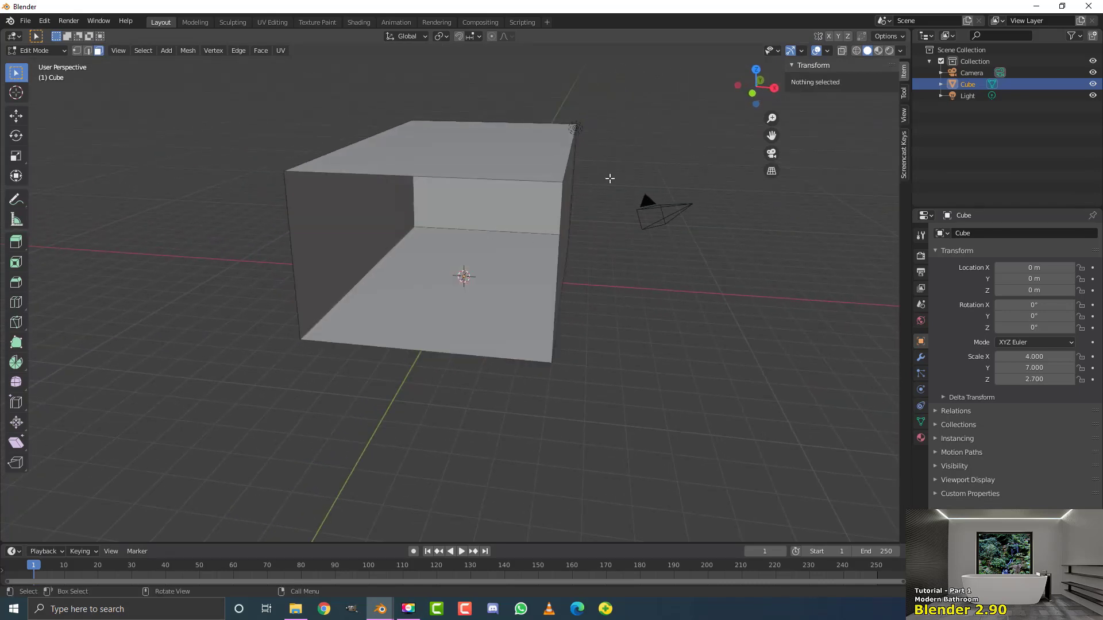
In edge select mode, add two evenly spaced lengthwise loop cuts through the ceiling, back wall and floor.
left_click(87, 53)
middle_click_drag(676, 106, 429, 132)
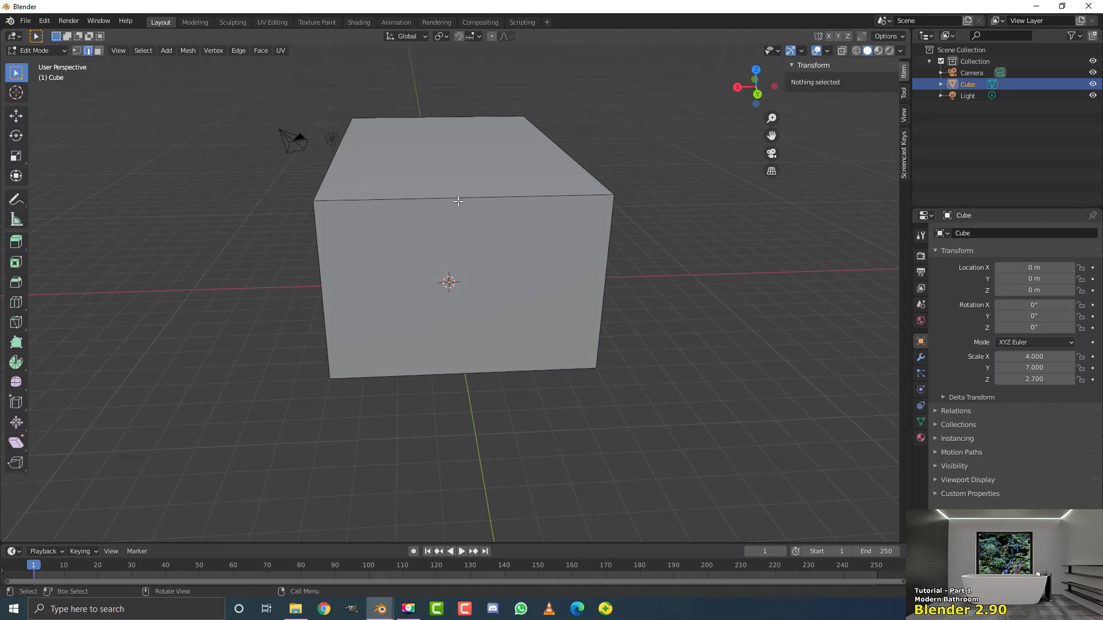
key("ctrl+r")
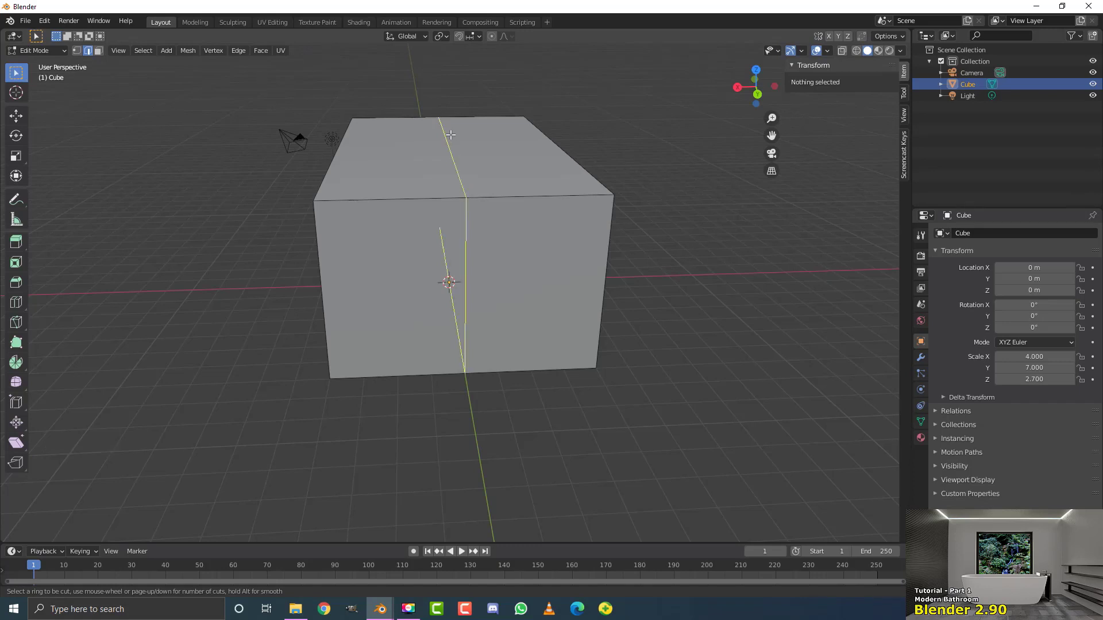
scroll(451, 135, "up", 1)
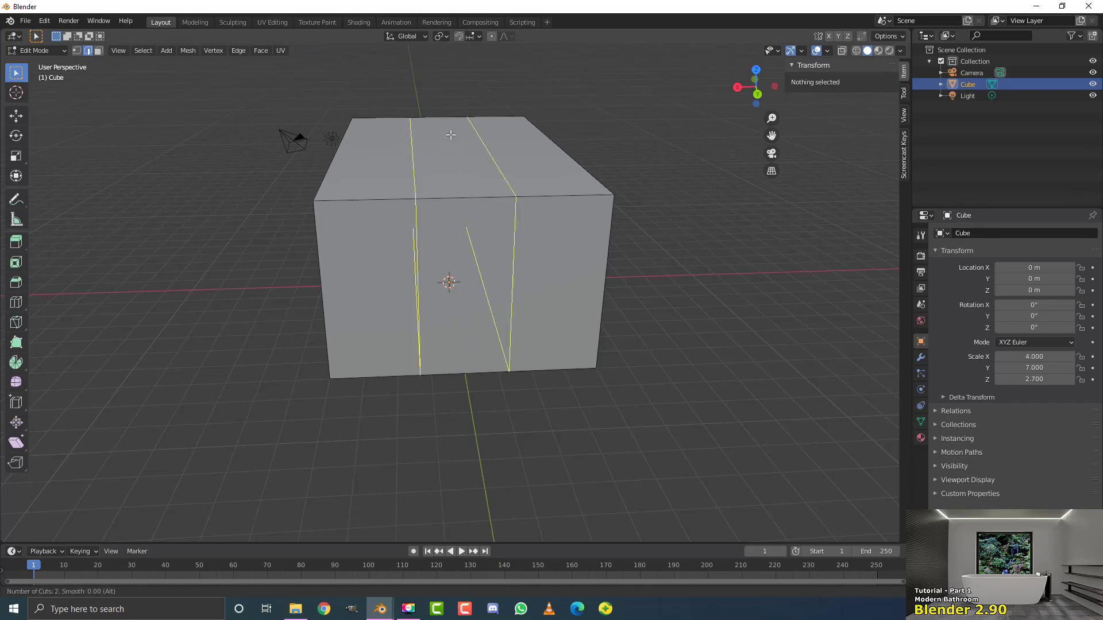
left_click(450, 135)
right_click(450, 134)
mouse_move(574, 294)
middle_mouse_down()
mouse_move(547, 276)
mouse_move(566, 229)
mouse_move(576, 295)
mouse_move(563, 317)
mouse_move(567, 309)
middle_mouse_up()
Scale the two lengthwise edge loops apart along the X axis to widen the middle strip.
key("s")
key("x")
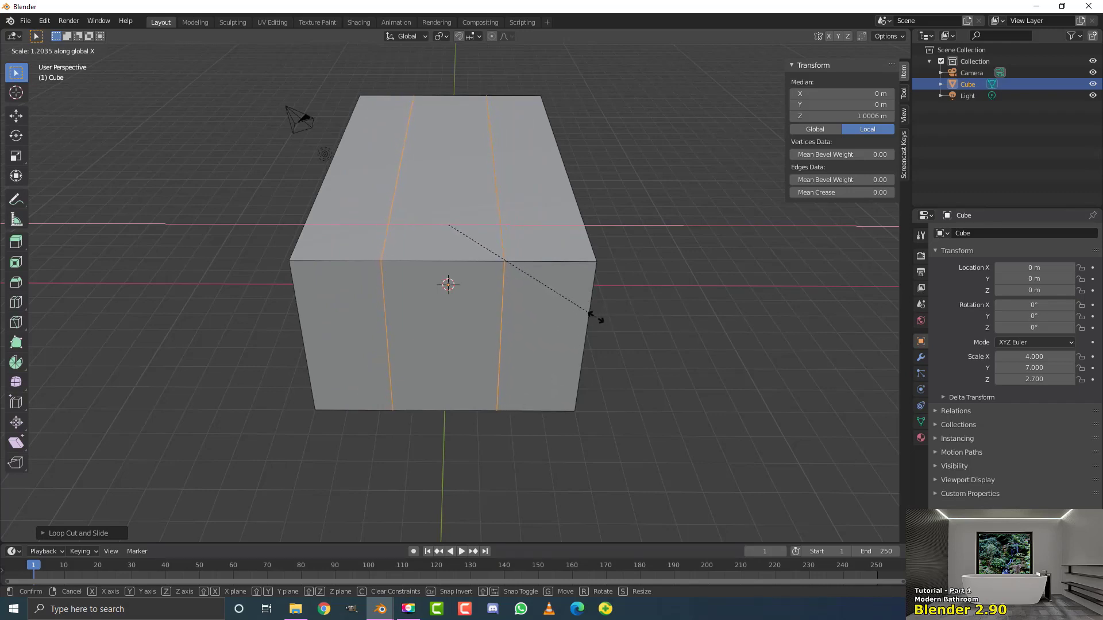
left_click(648, 320)
scroll(498, 327, "up", 3)
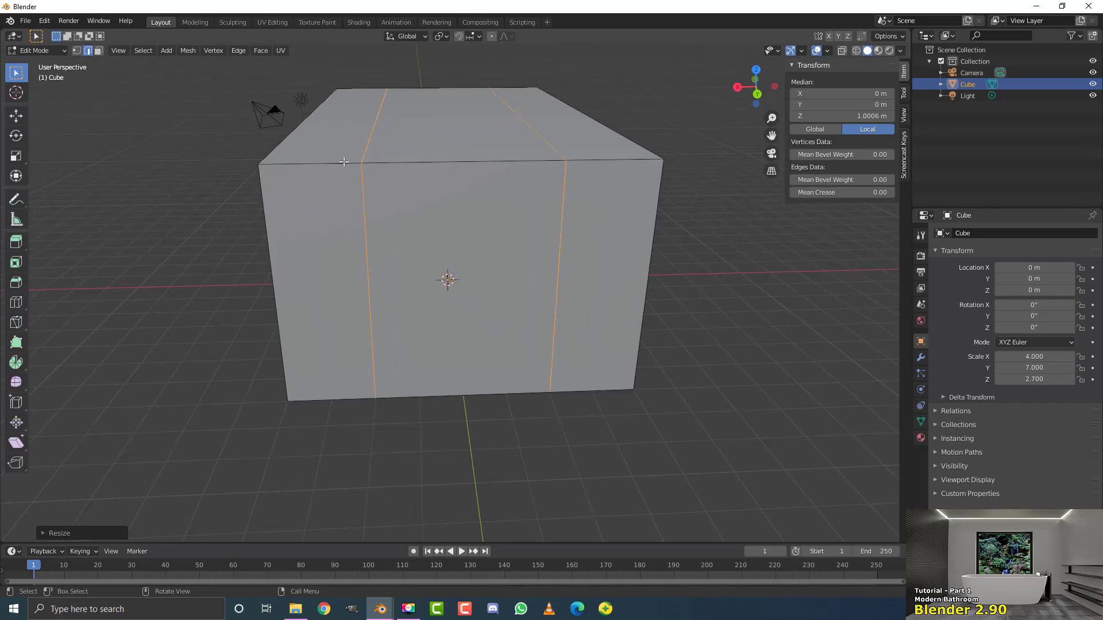
Add one centred horizontal loop cut around the back and side walls.
scroll(567, 218, "down", 1)
mouse_move(532, 216)
middle_mouse_down()
mouse_move(448, 214)
mouse_move(549, 217)
mouse_move(530, 216)
middle_mouse_up()
middle_click_drag(266, 278, 304, 235)
scroll(309, 232, "up", 1)
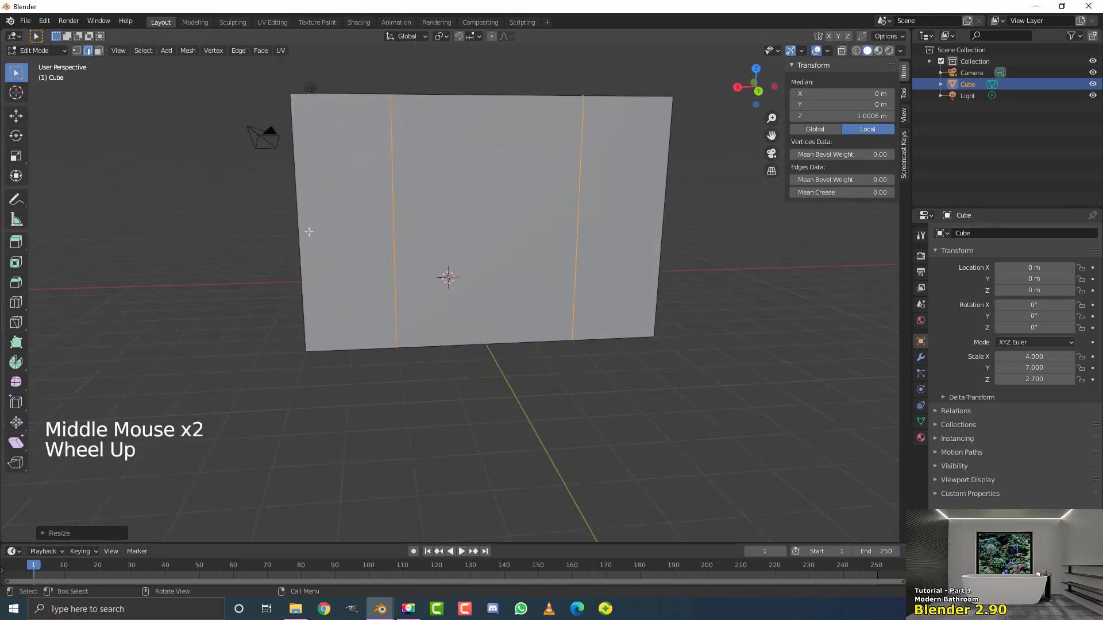
key("ctrl+r")
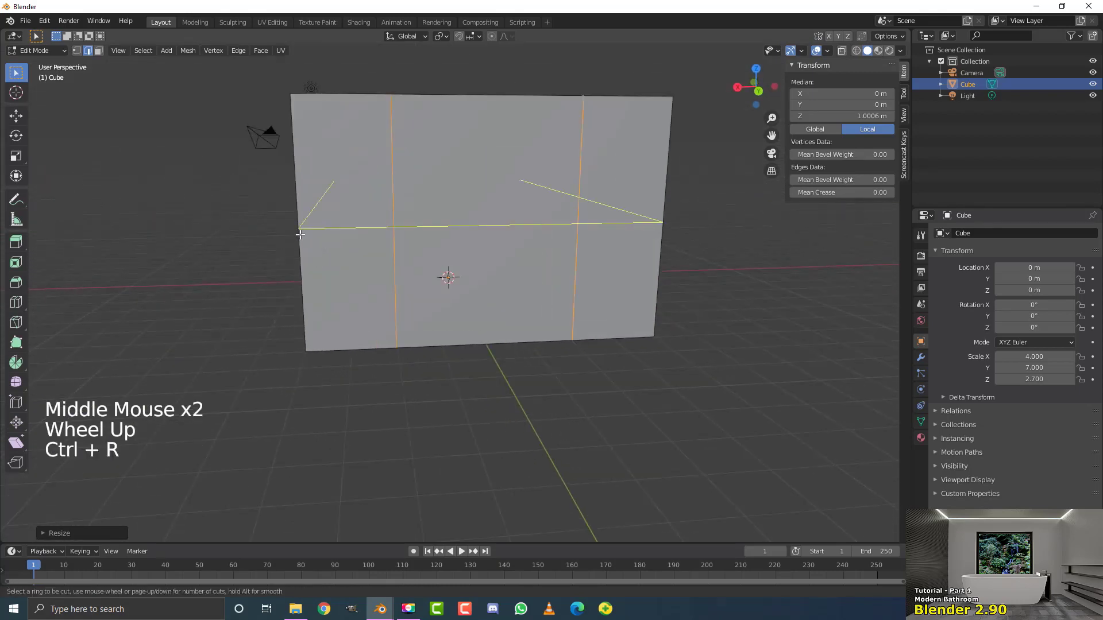
left_click(306, 231)
right_click(306, 231)
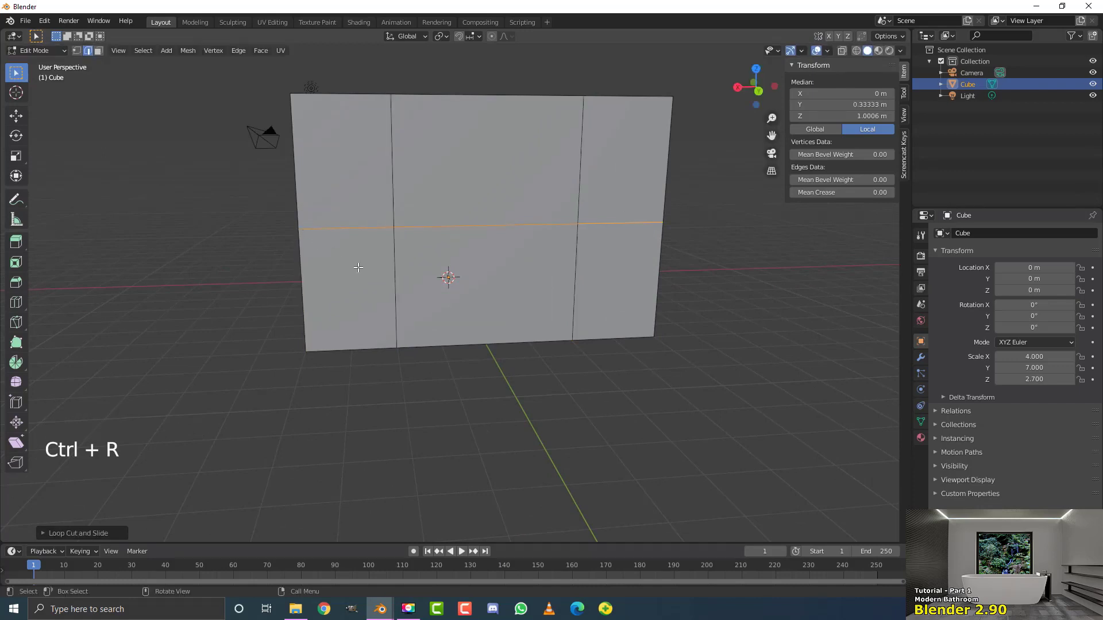
middle_click_drag(358, 267, 381, 270)
key("h")
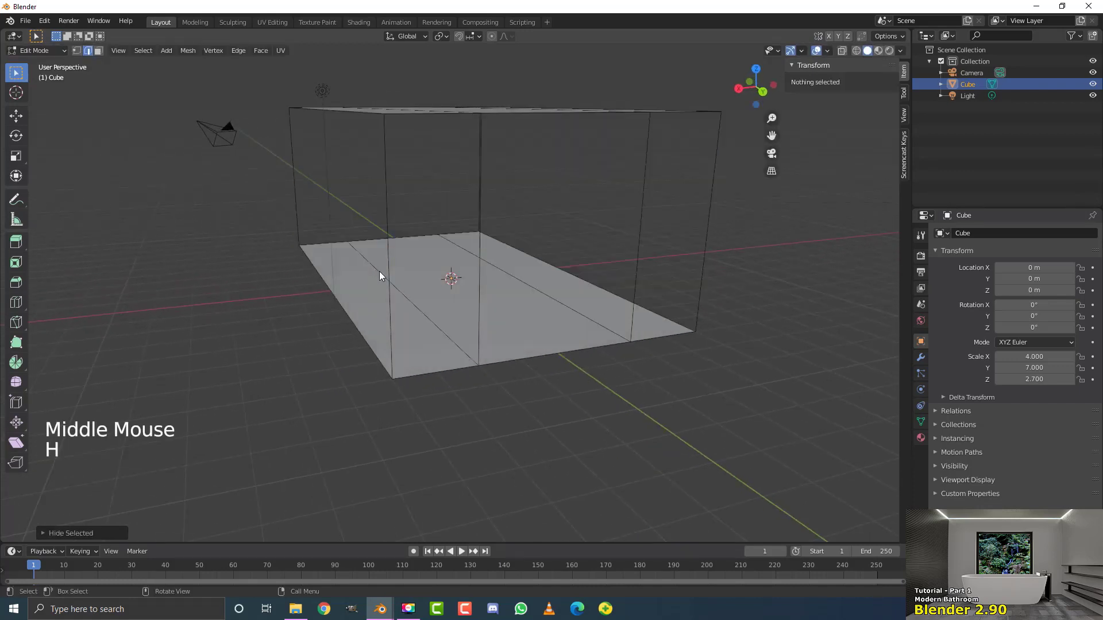
key("z")
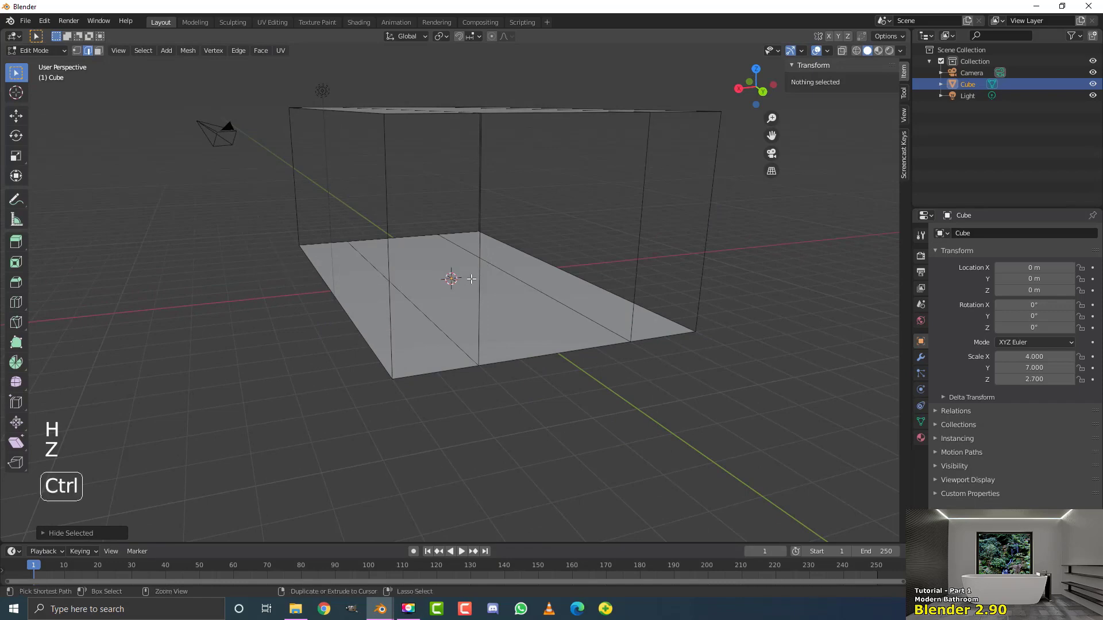
key("ctrl+z")
Raise the horizontal edge loop along Z to a local median Z of about 1.65 m.
key("g")
key("z")
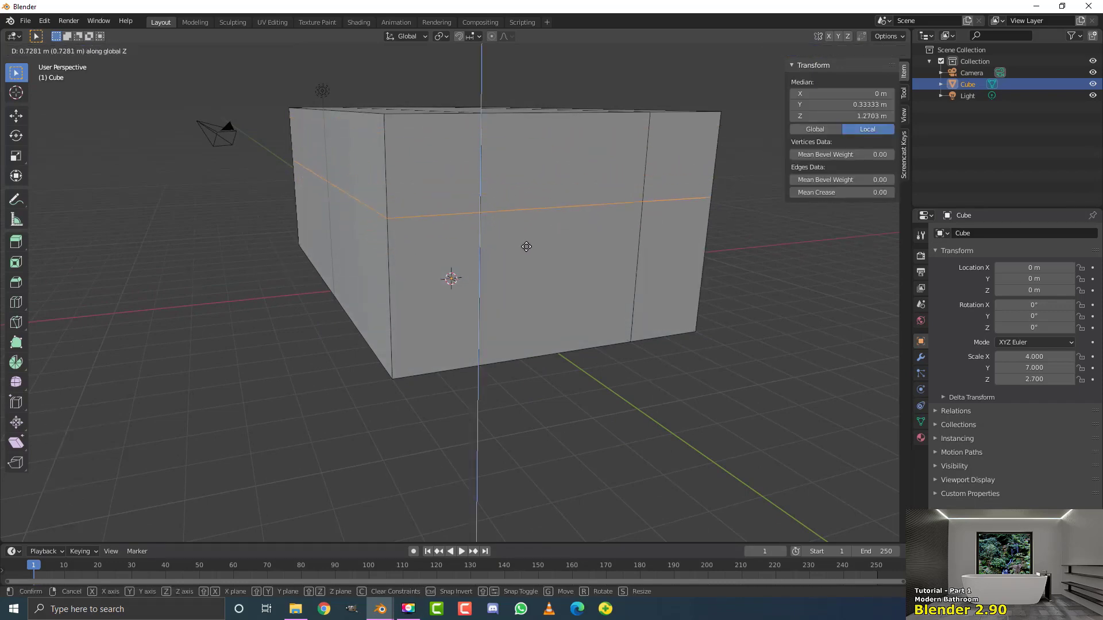
left_click(544, 224)
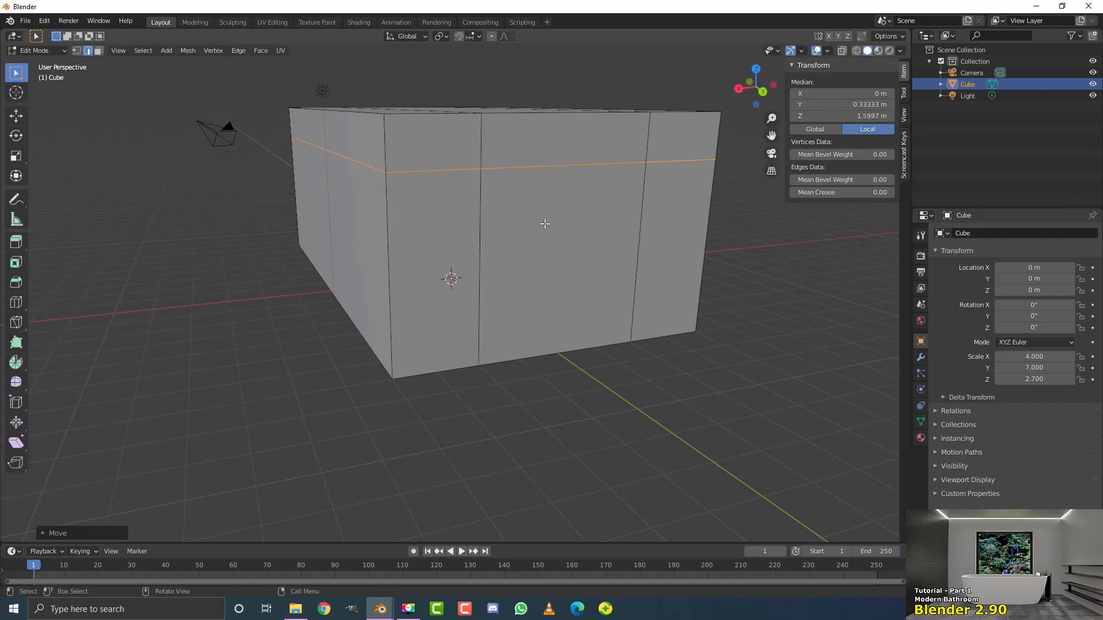
scroll(527, 193, "up", 1)
scroll(539, 175, "down", 2)
scroll(523, 208, "up", 1)
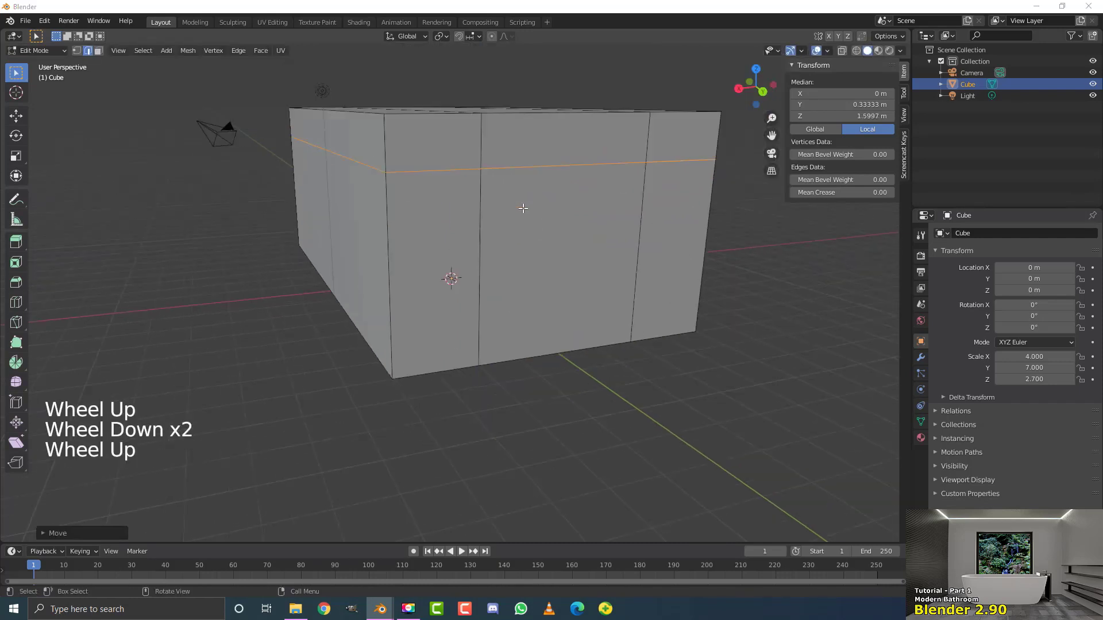
middle_click_drag(555, 184, 545, 198)
scroll(544, 199, "down", 1)
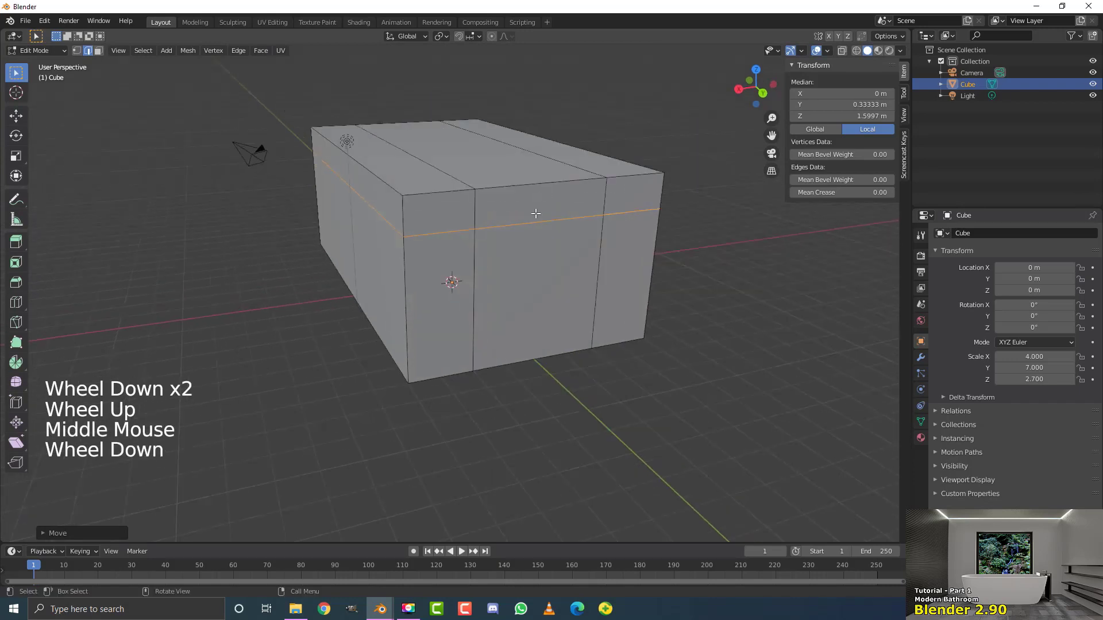
key("g")
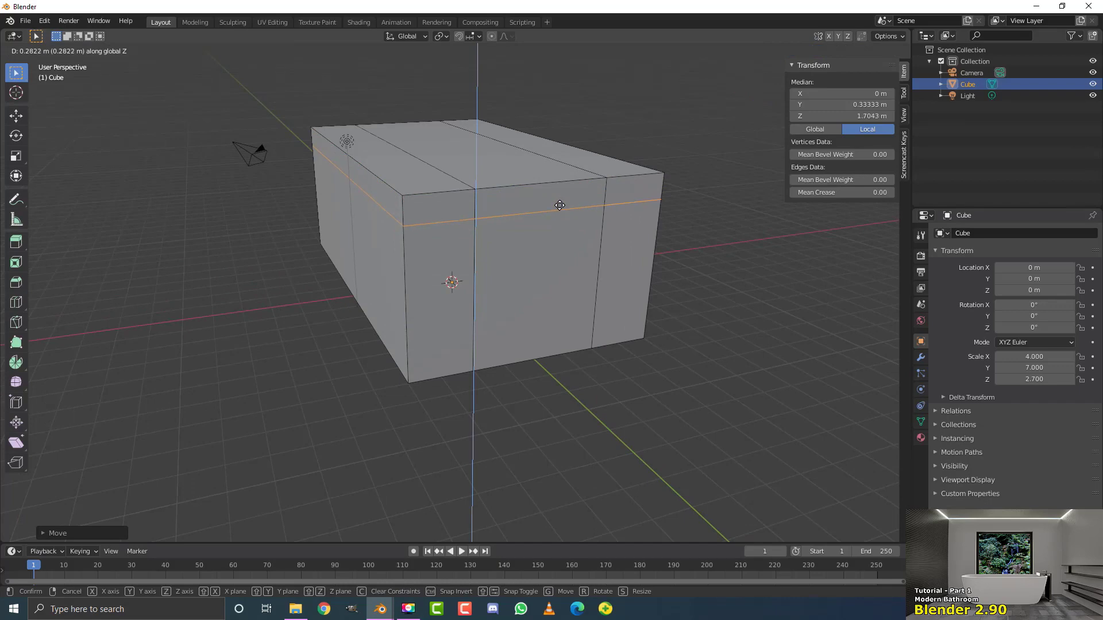
left_click(562, 211)
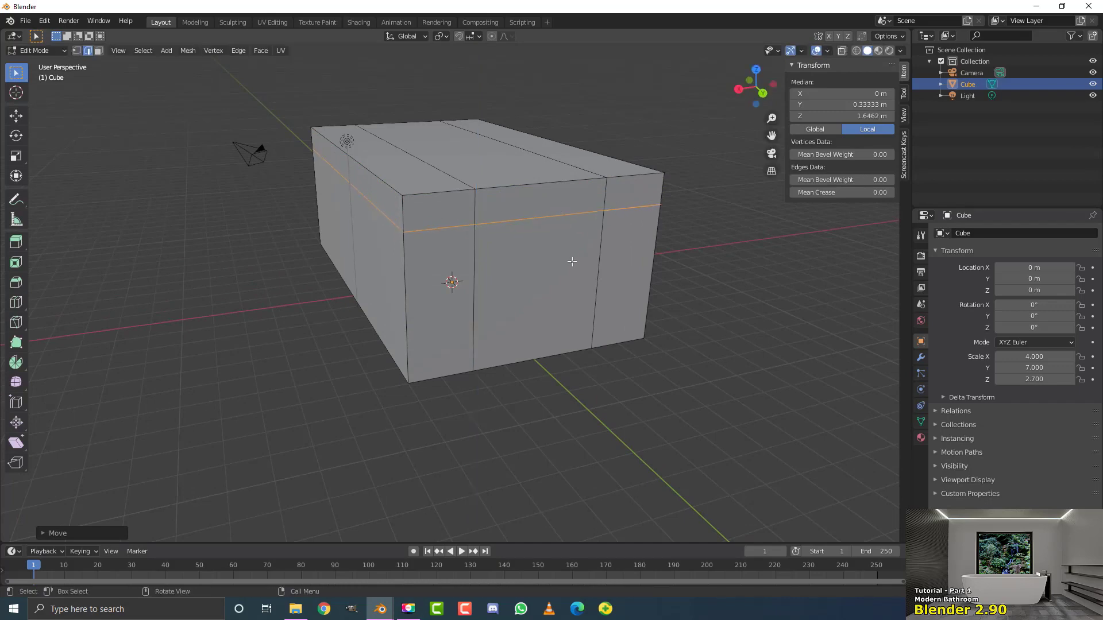
In face select mode, extrude the large middle face of the back wall outward along global Y by about 0.67 m.
scroll(537, 250, "up", 3, "shift")
left_click(101, 52)
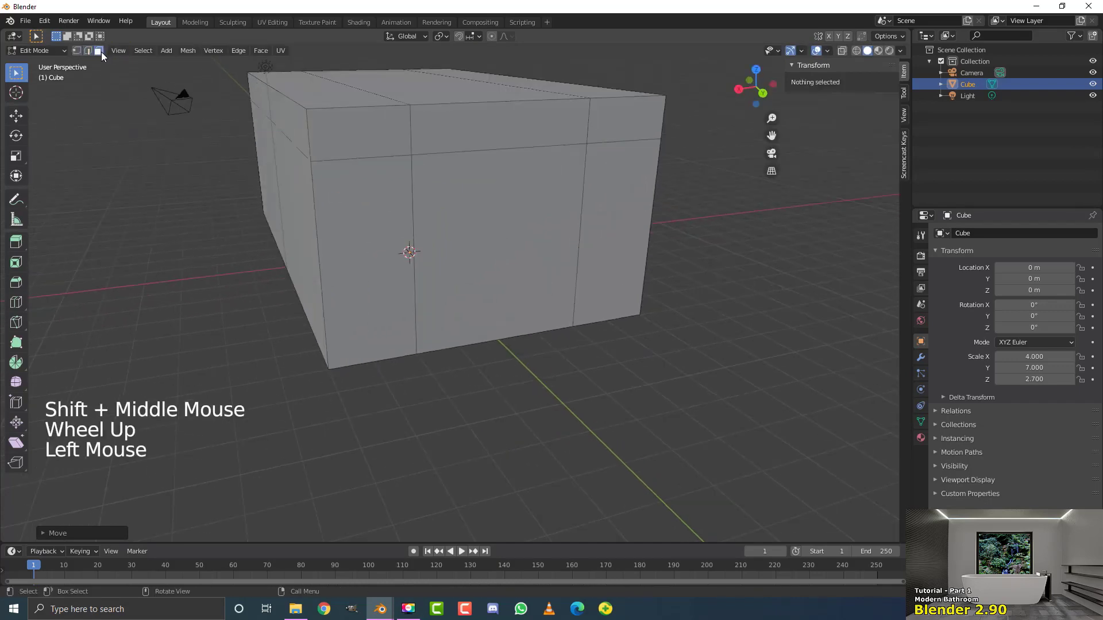
middle_click_drag(369, 361, 445, 322)
scroll(445, 322, "up", 2)
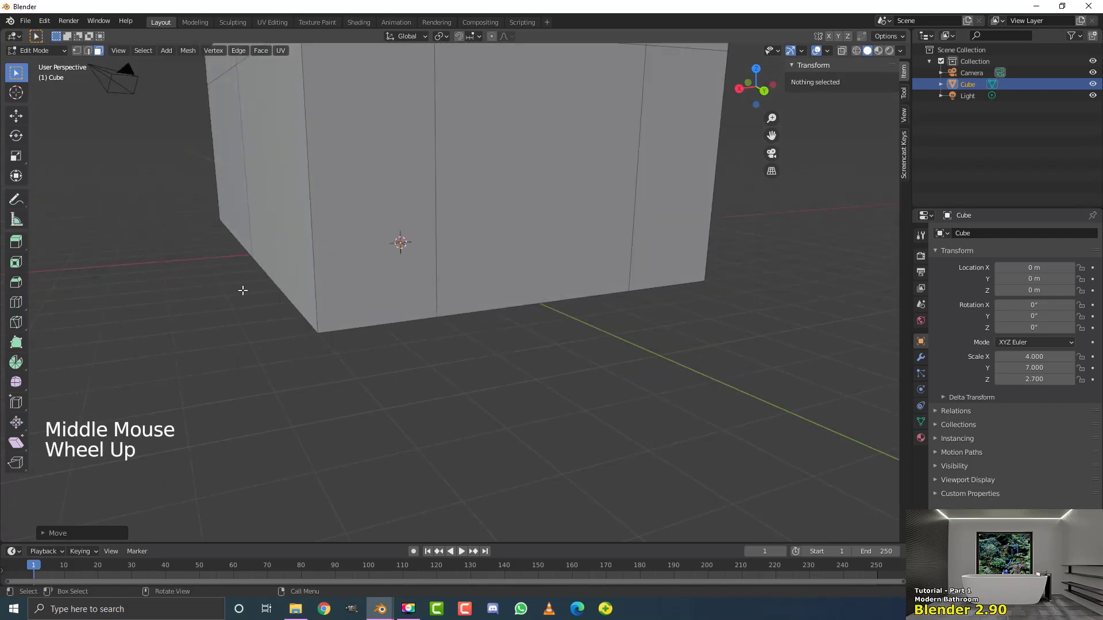
scroll(508, 213, "down", 2)
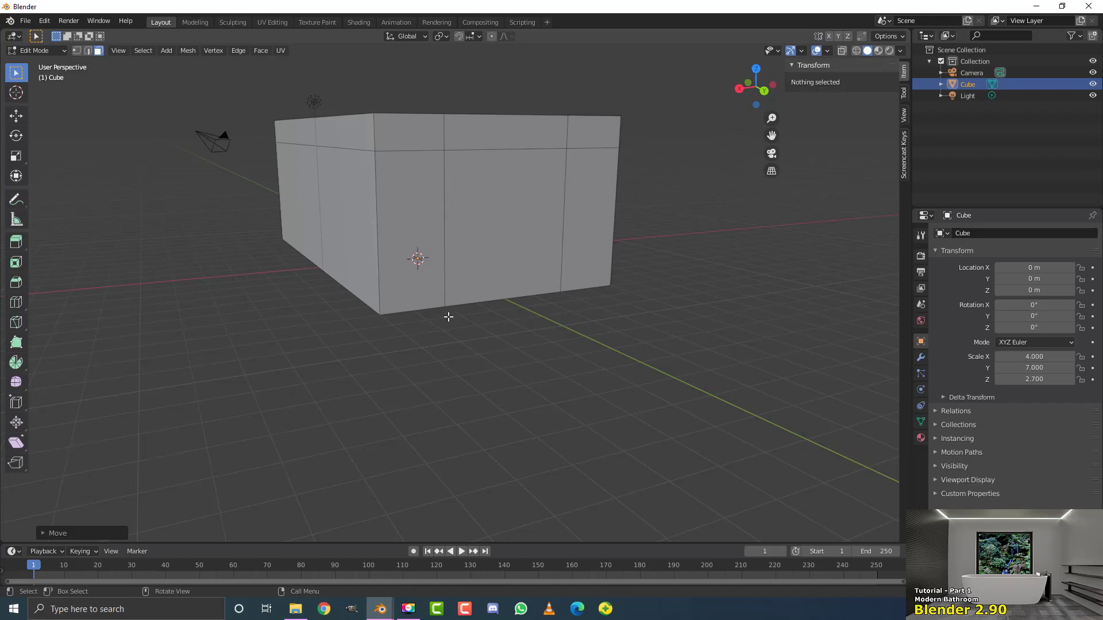
scroll(444, 317, "up", 3)
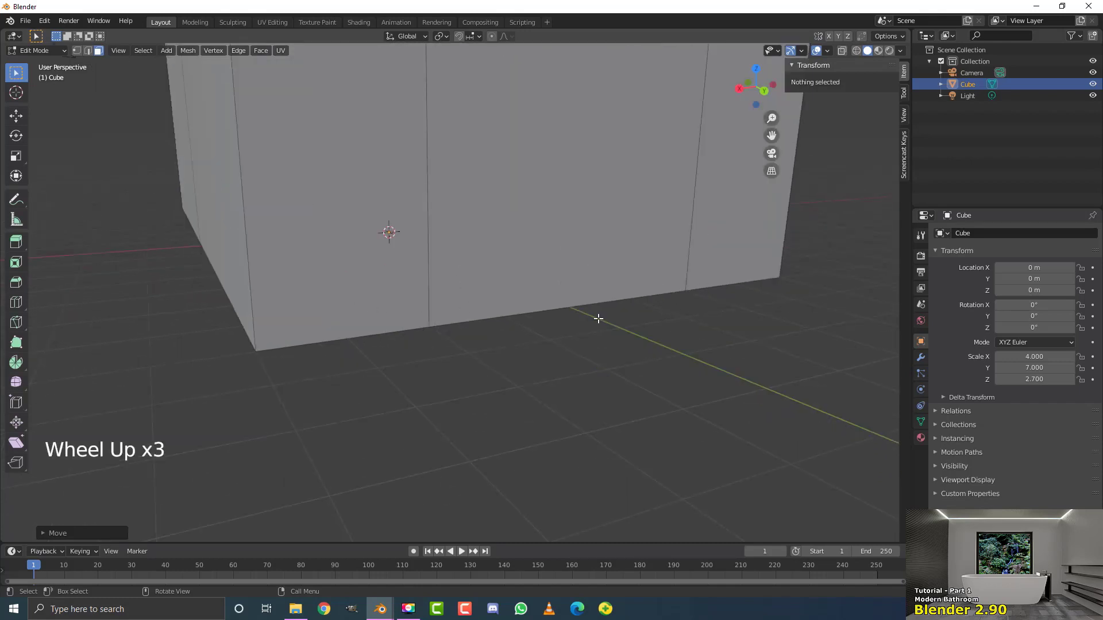
scroll(598, 318, "down", 2)
middle_click_drag(482, 274, 540, 304)
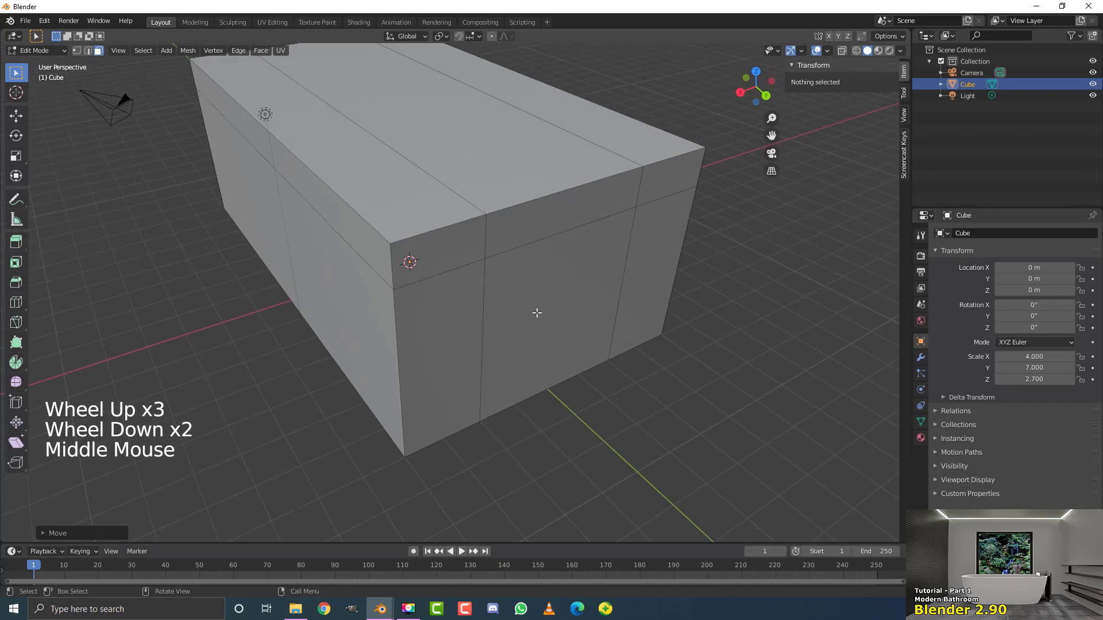
left_click(555, 282)
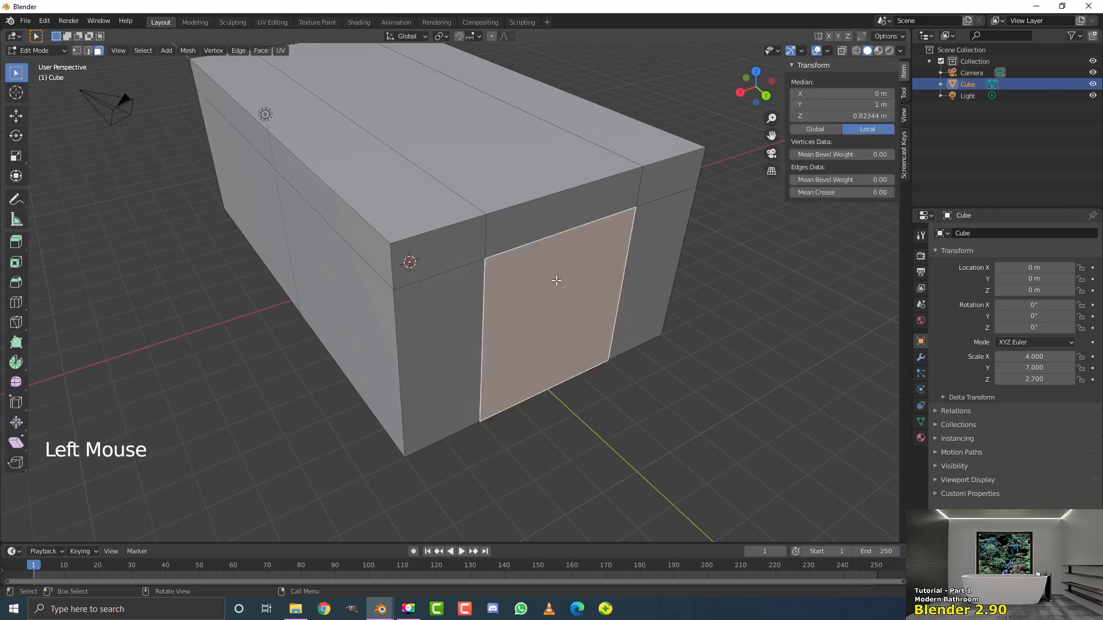
middle_click_drag(581, 325, 569, 302, "shift")
key("e")
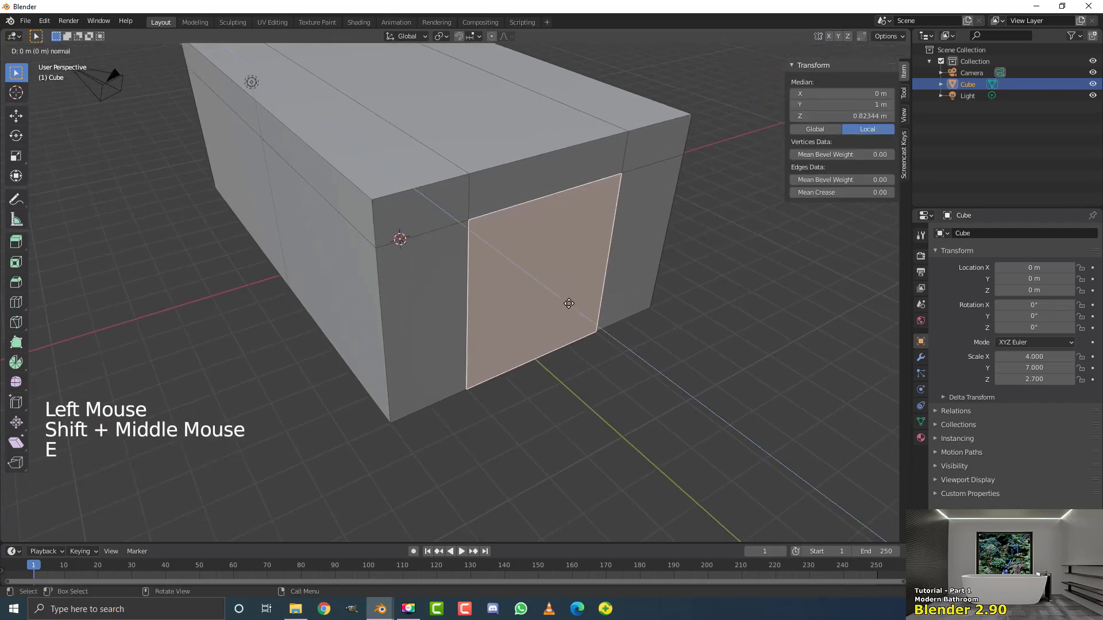
key("y")
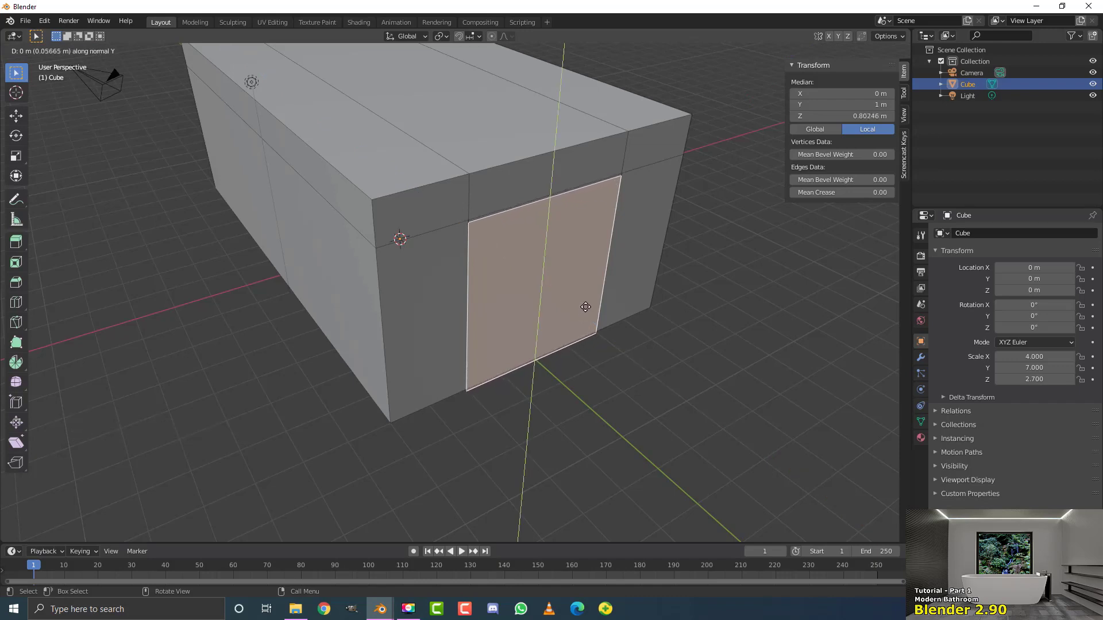
key("y")
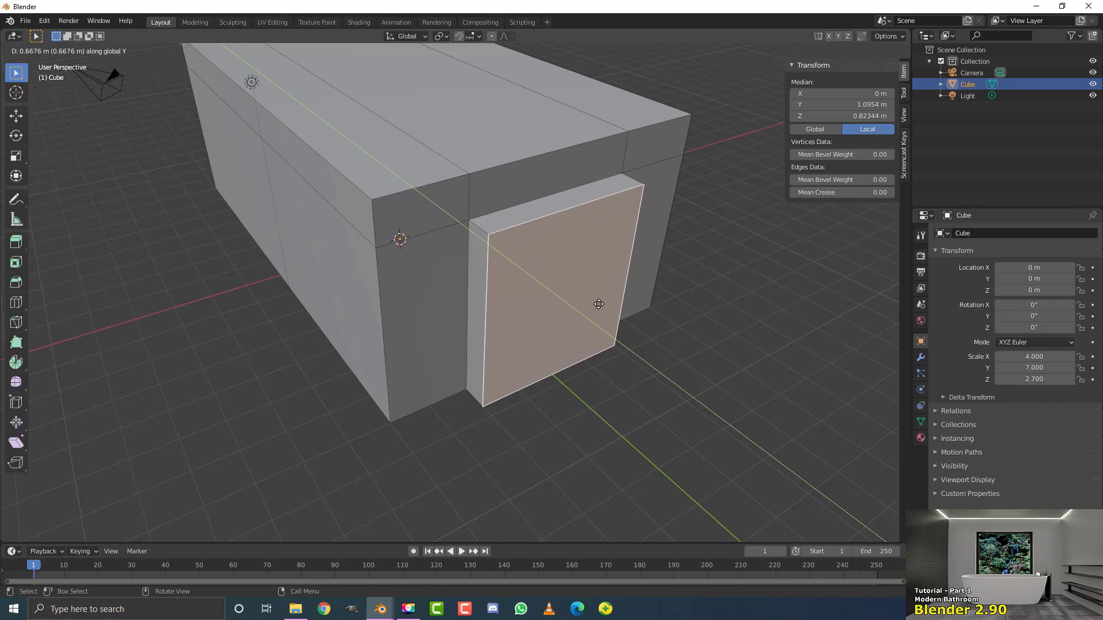
left_click(599, 304)
Move the extruded face slightly back toward the room along Y, to a local median Y of about 1.08 m.
middle_click_drag(457, 300, 467, 322)
scroll(566, 274, "down", 3)
scroll(467, 322, "up", 3)
middle_click_drag(434, 225, 391, 243)
key("g")
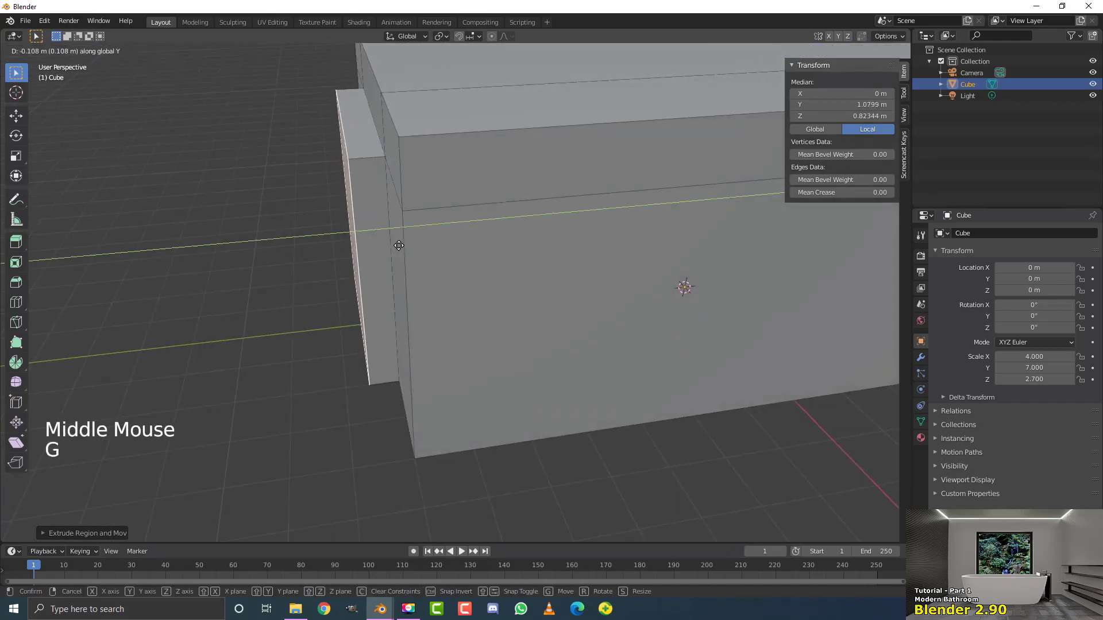
left_click(398, 244)
Delete the outer face of the extrusion to open the window in the back wall.
middle_click_drag(382, 206, 468, 198)
key("x")
left_click(383, 206)
scroll(383, 206, "down", 2)
scroll(468, 198, "up", 2)
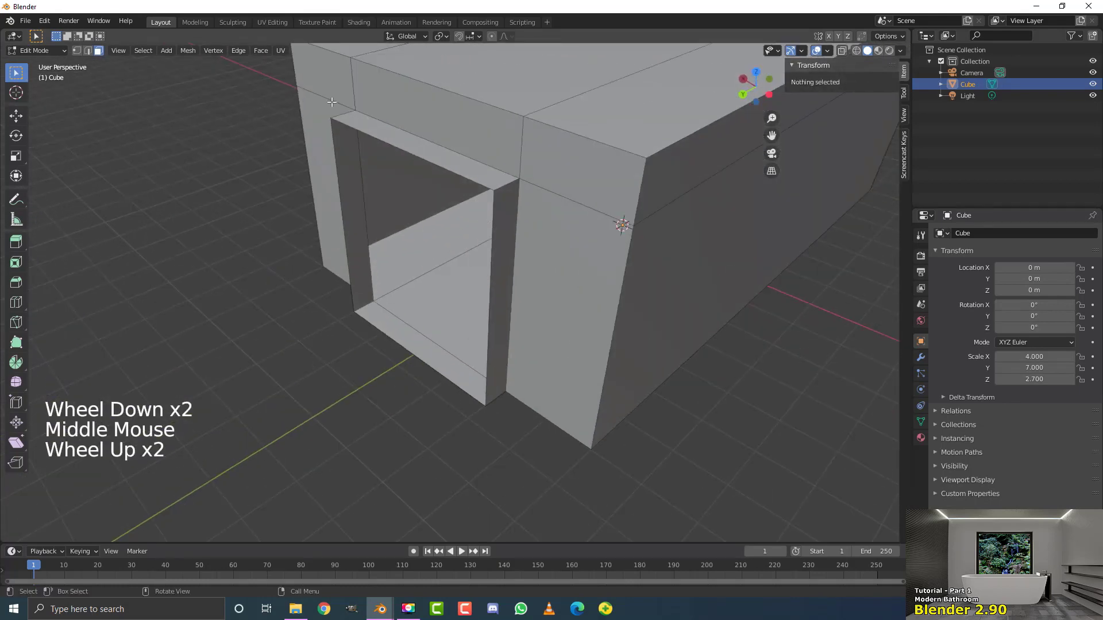
left_click(87, 50)
key("alt+a")
left_click(412, 154, "alt+shift")
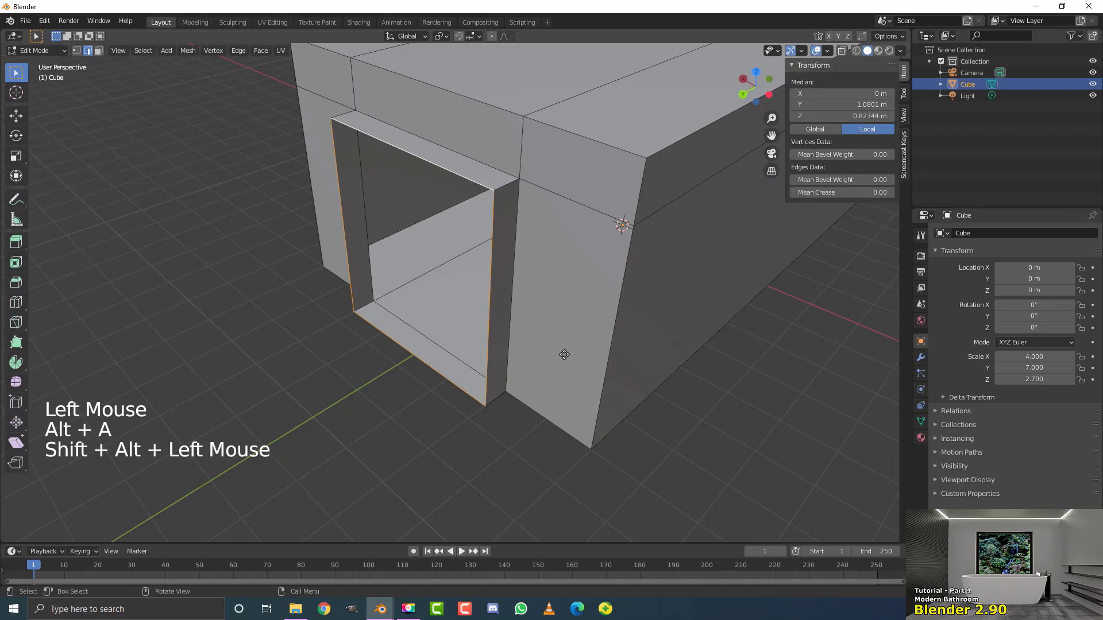
key("e")
left_click(623, 418)
key("ctrl+z")
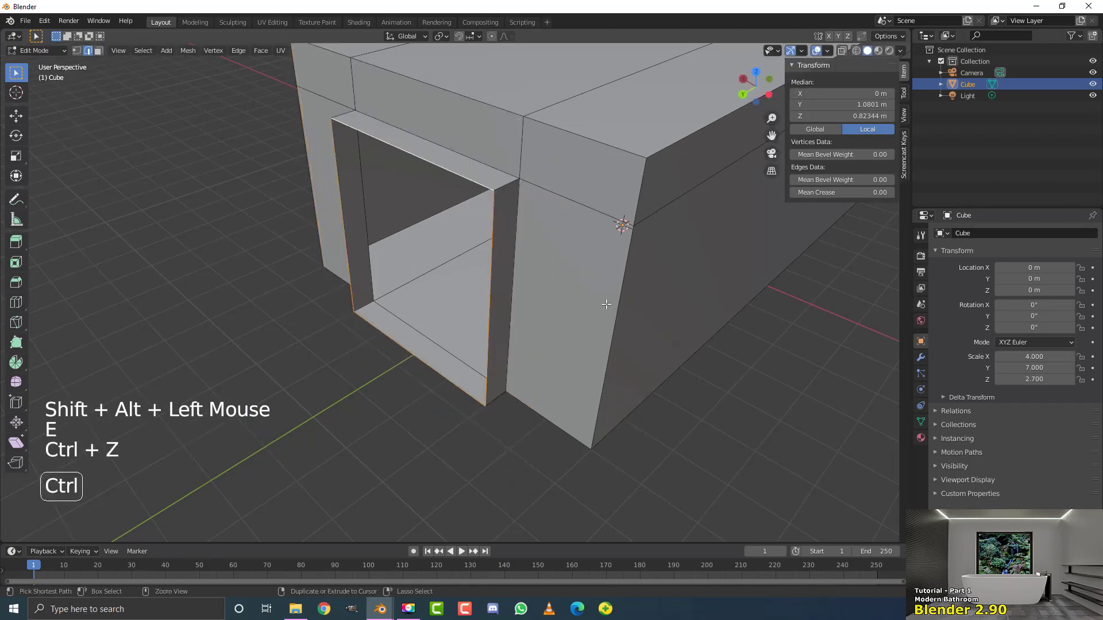
scroll(624, 418, "down", 2, "ctrl")
scroll(623, 417, "down", 2)
middle_click_drag(623, 417, 499, 270)
scroll(459, 289, "up", 2)
key("alt+a")
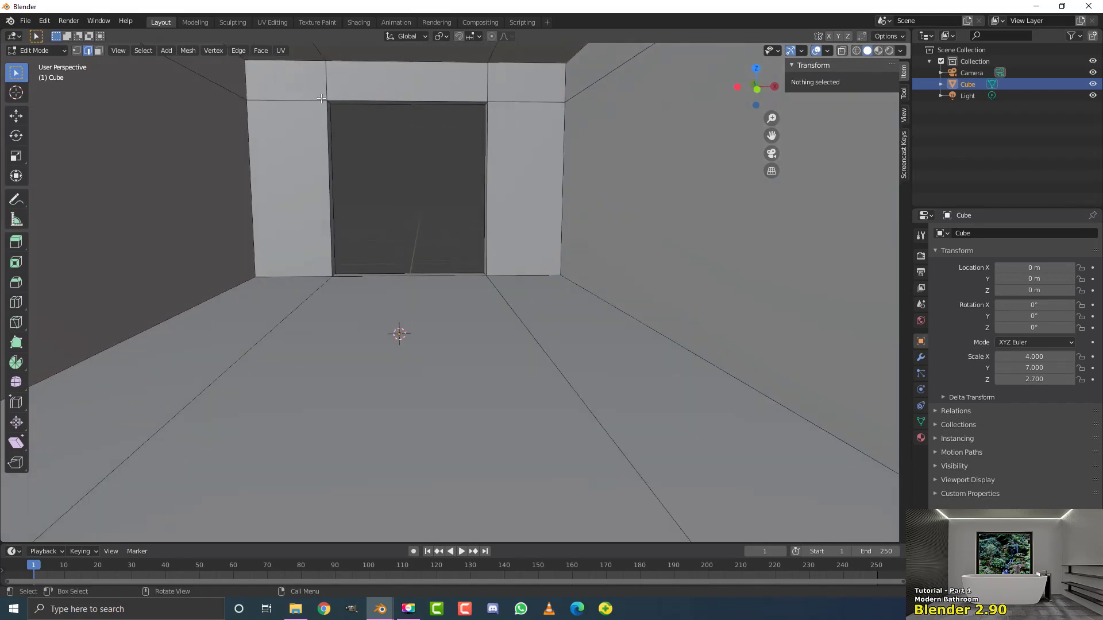
In face select mode, select all three roof faces and inset them slightly together as one region.
scroll(457, 224, "down", 3)
mouse_move(500, 244)
middle_mouse_down()
mouse_move(471, 247)
mouse_move(493, 255)
middle_mouse_up()
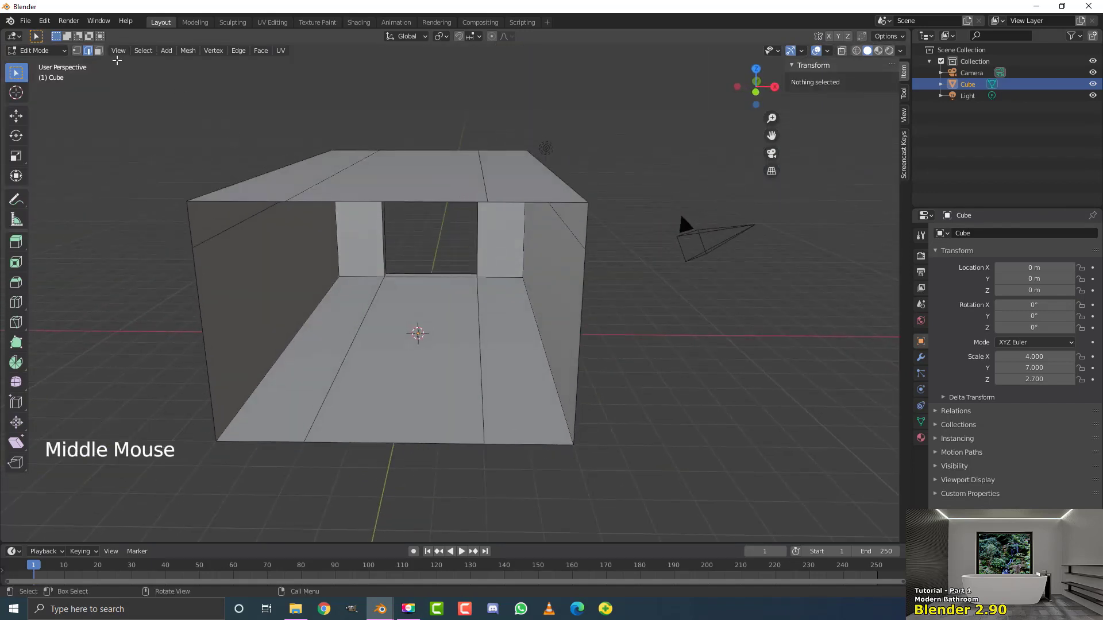
left_click(99, 51)
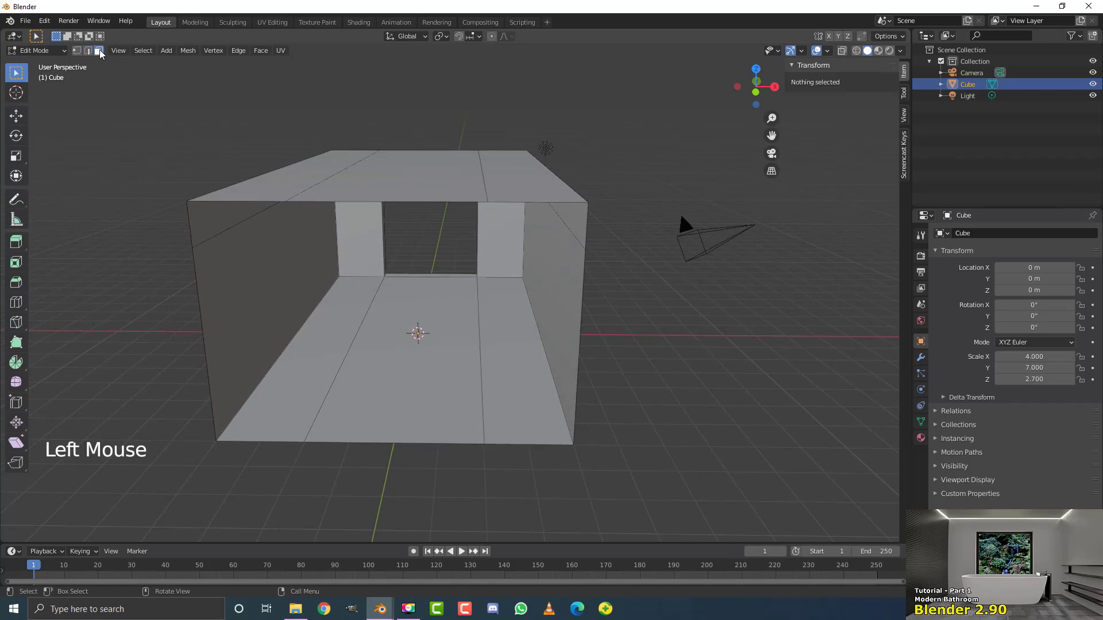
middle_click_drag(251, 109, 89, 63)
left_click(318, 229)
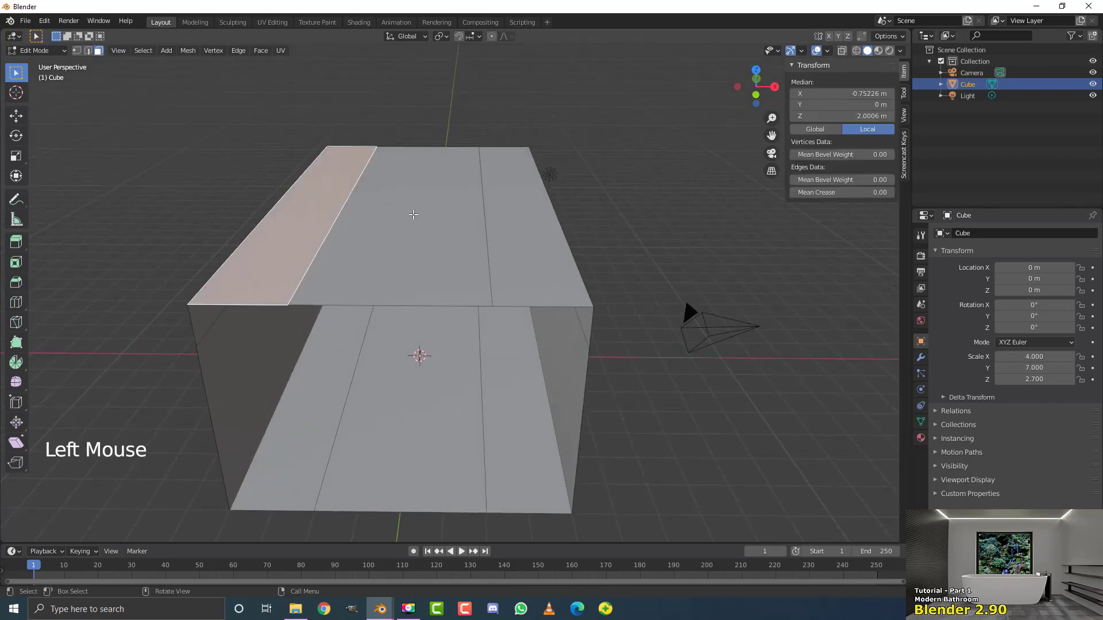
left_click(413, 215, "shift")
left_click(537, 215, "shift")
middle_click_drag(537, 215, 543, 252)
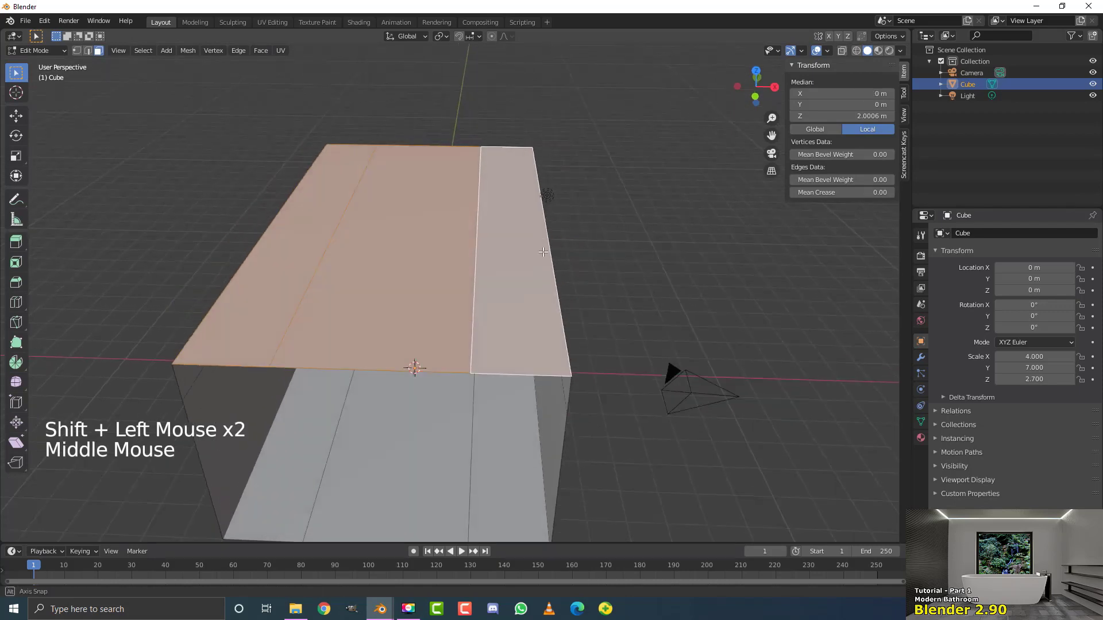
scroll(543, 252, "up", 1, "shift")
middle_click_drag(609, 270, 589, 253, "shift")
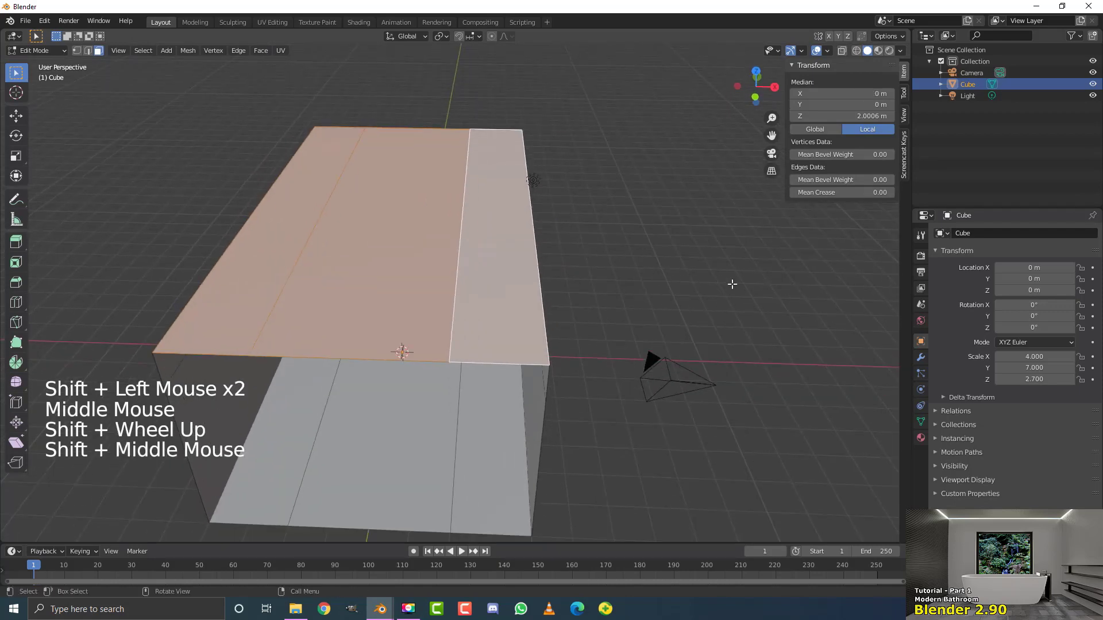
key("i")
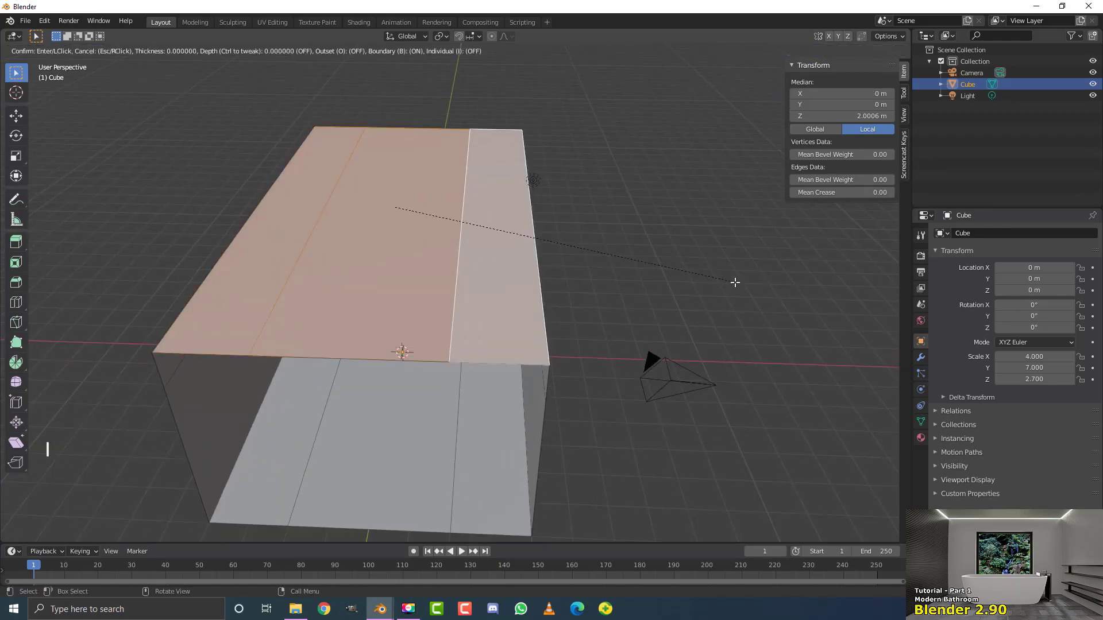
left_click(727, 273)
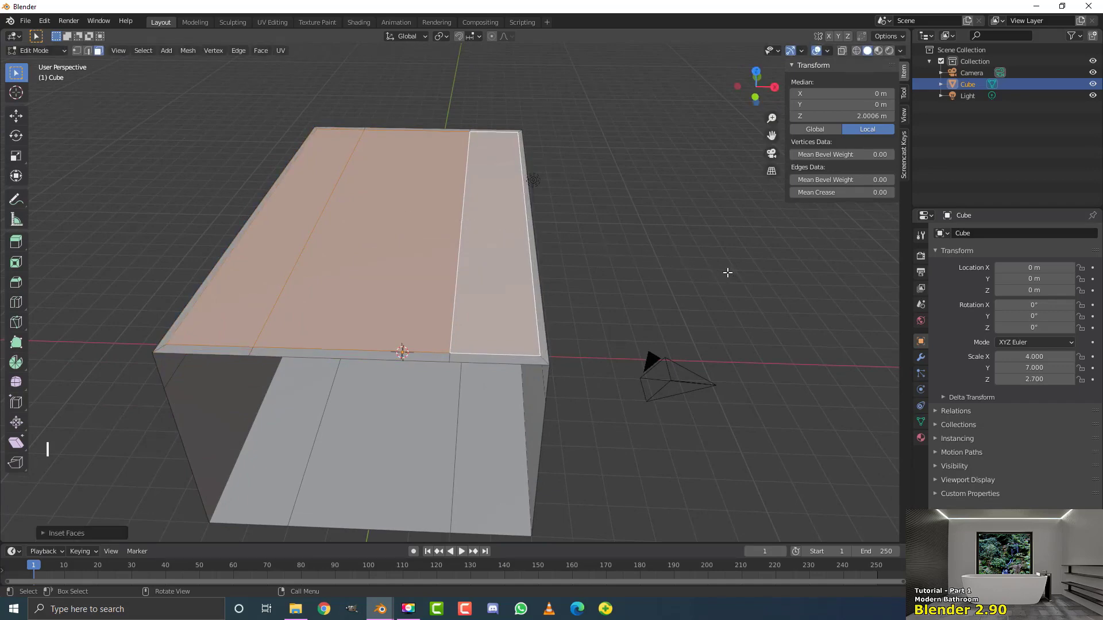
Extrude the inset roof faces downward into the room by about 0.13 m to form a lowered ceiling.
middle_click_drag(599, 251, 487, 240)
scroll(517, 247, "up", 2)
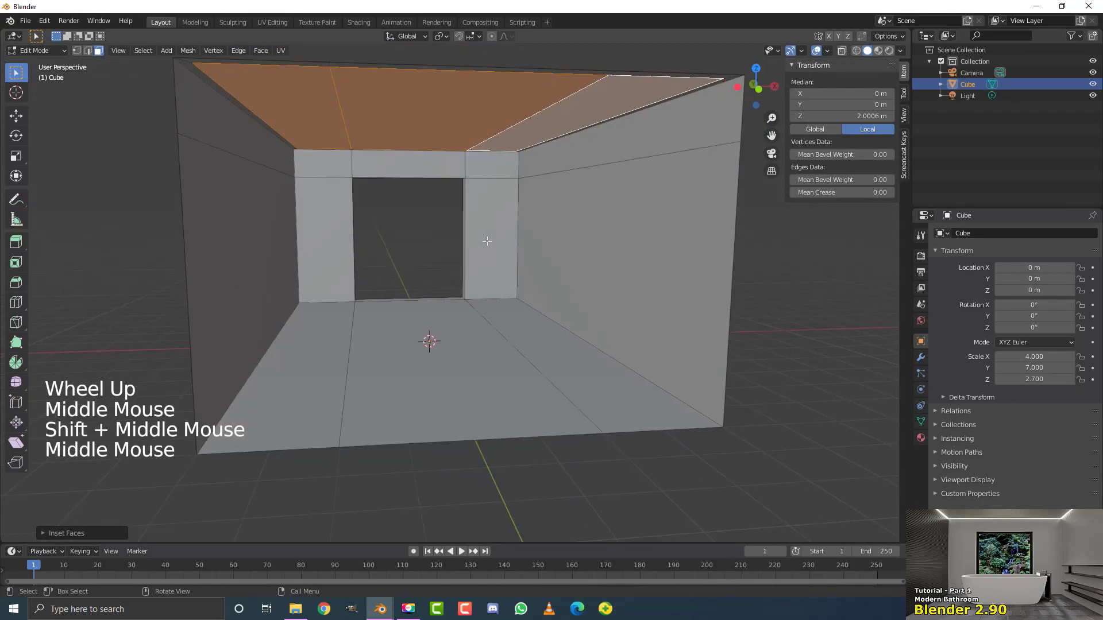
key("e")
key("shift")
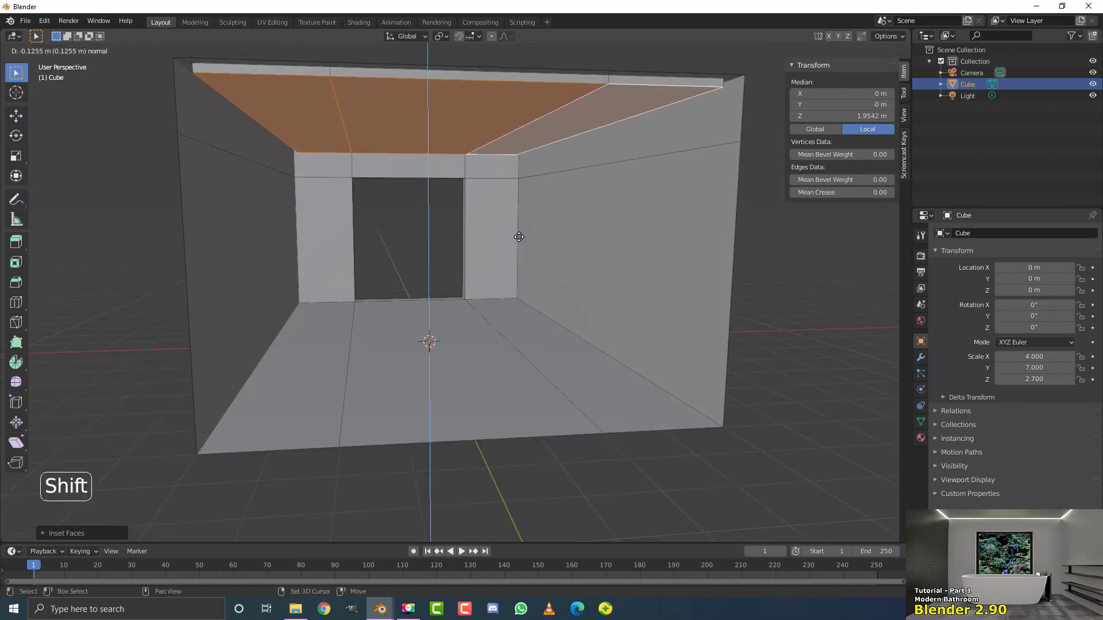
left_click(518, 237)
Clear the selection and select the face loop forming the narrow outer rim around the roof.
scroll(519, 237, "down", 3)
middle_click_drag(519, 237, 374, 257)
scroll(375, 256, "up", 3)
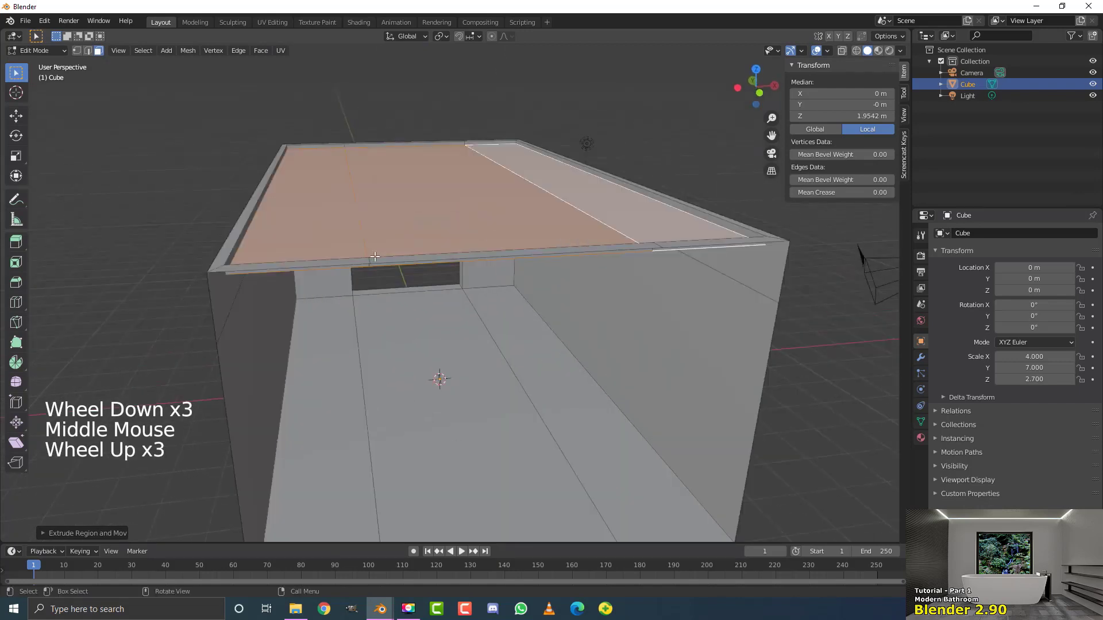
key("alt+a")
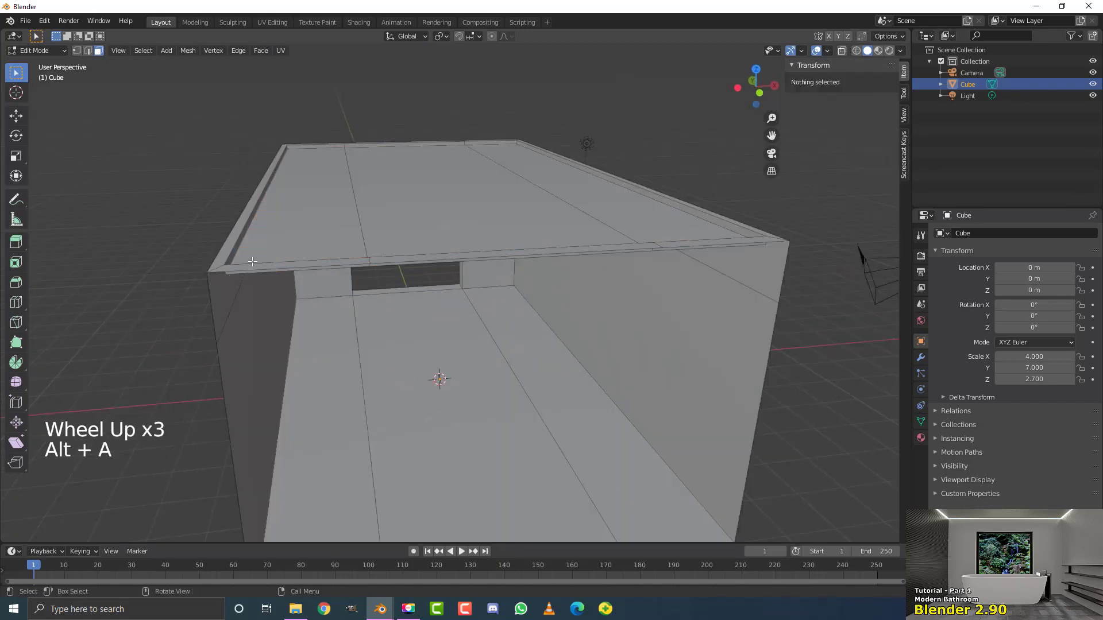
middle_click_drag(232, 242, 271, 259)
key("shift")
key("alt")
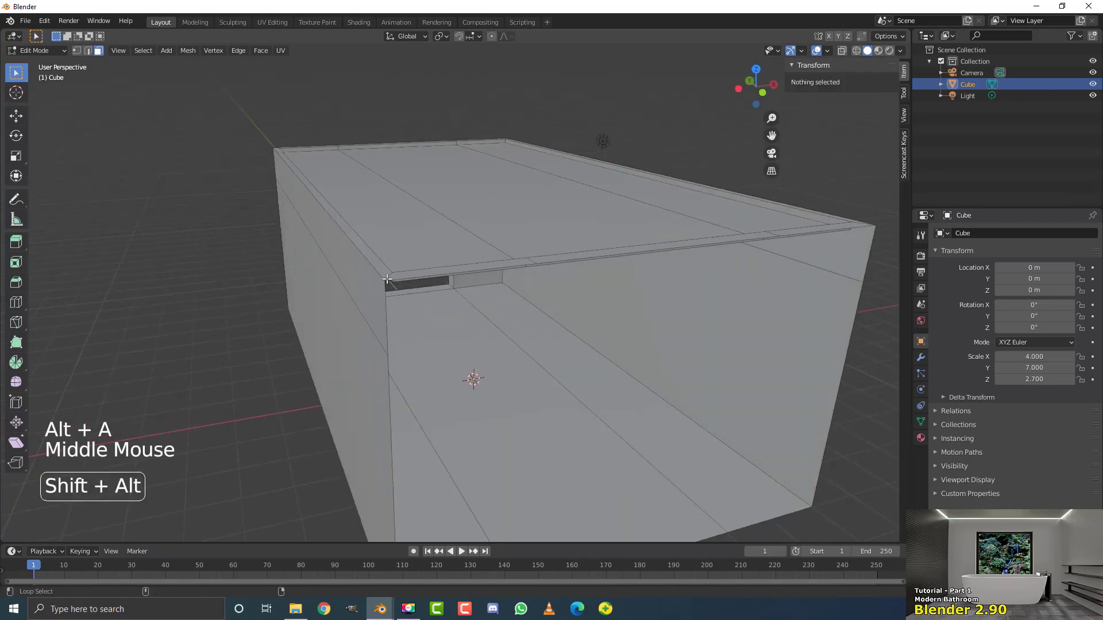
left_click(388, 275, "alt+shift")
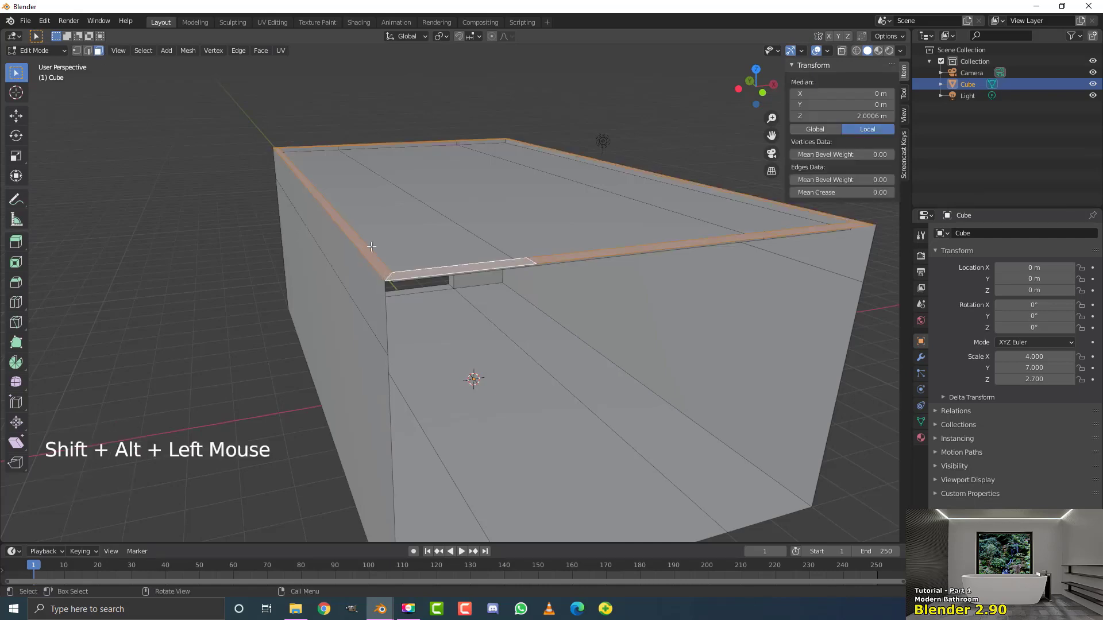
middle_click_drag(371, 246, 358, 266)
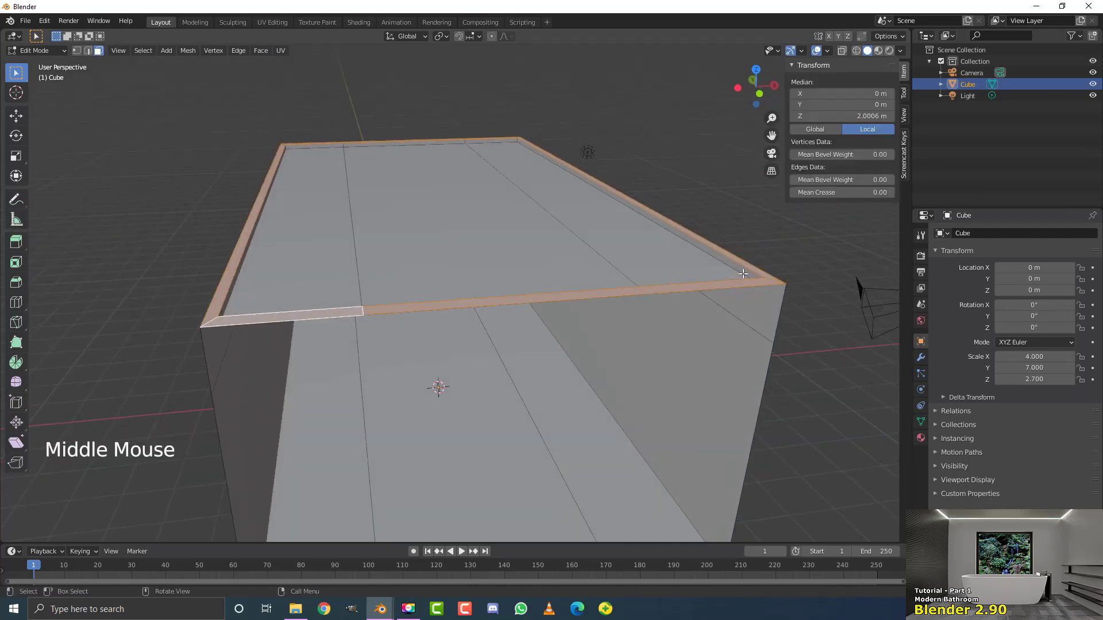
middle_click_drag(283, 181, 345, 175)
mouse_move(262, 146)
middle_mouse_down("shift")
mouse_move(283, 126)
mouse_move(273, 157)
middle_mouse_up("shift")
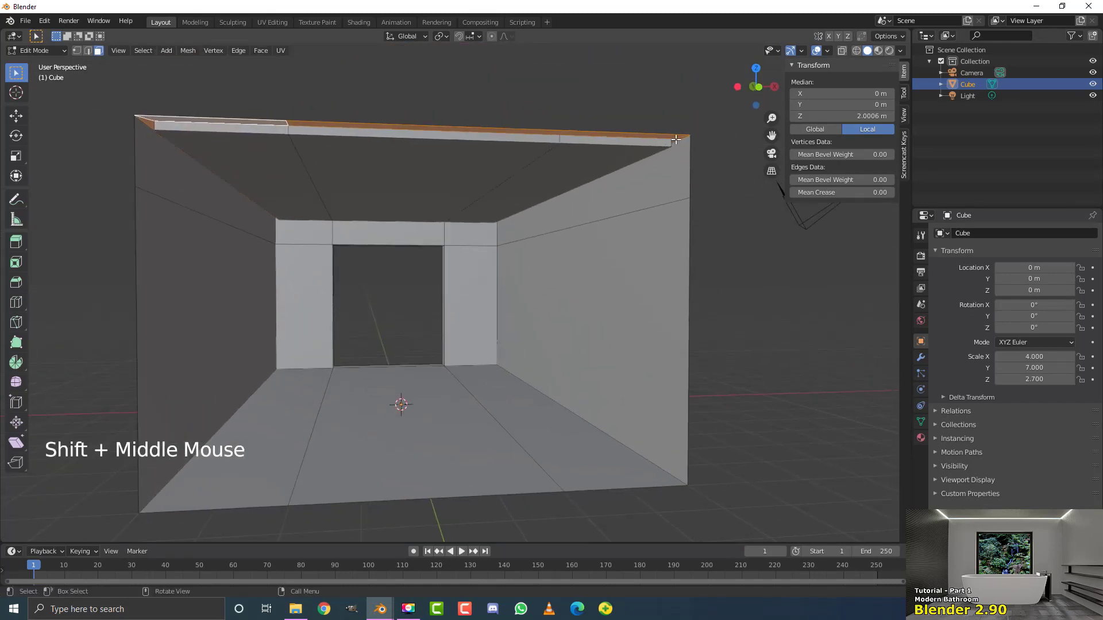
middle_click_drag(507, 226, 519, 248)
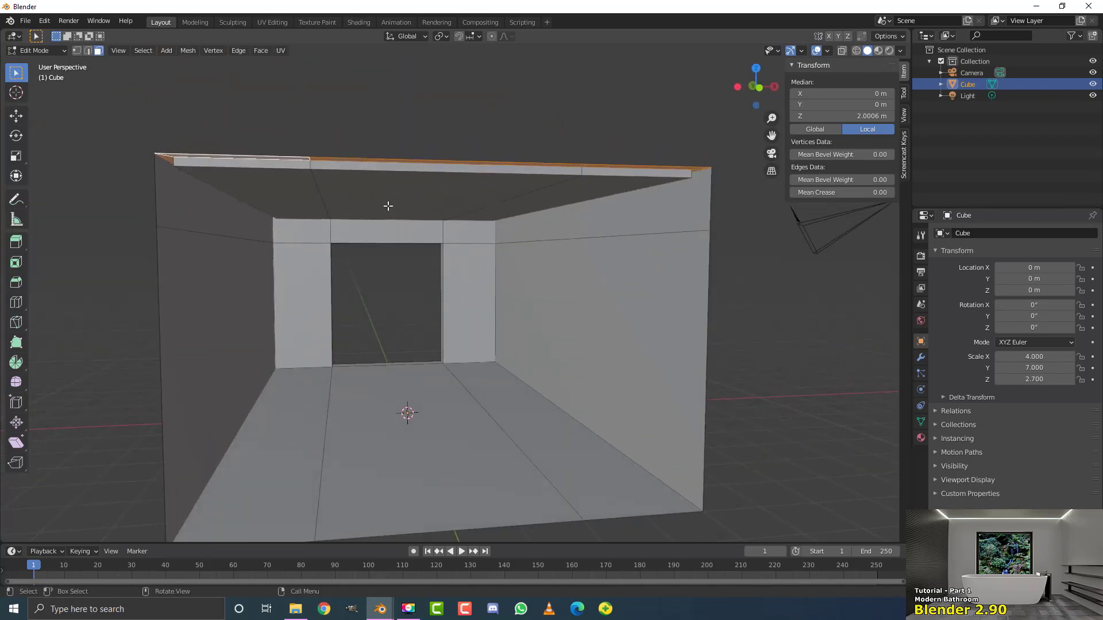
middle_click_drag(387, 205, 389, 213)
key("g")
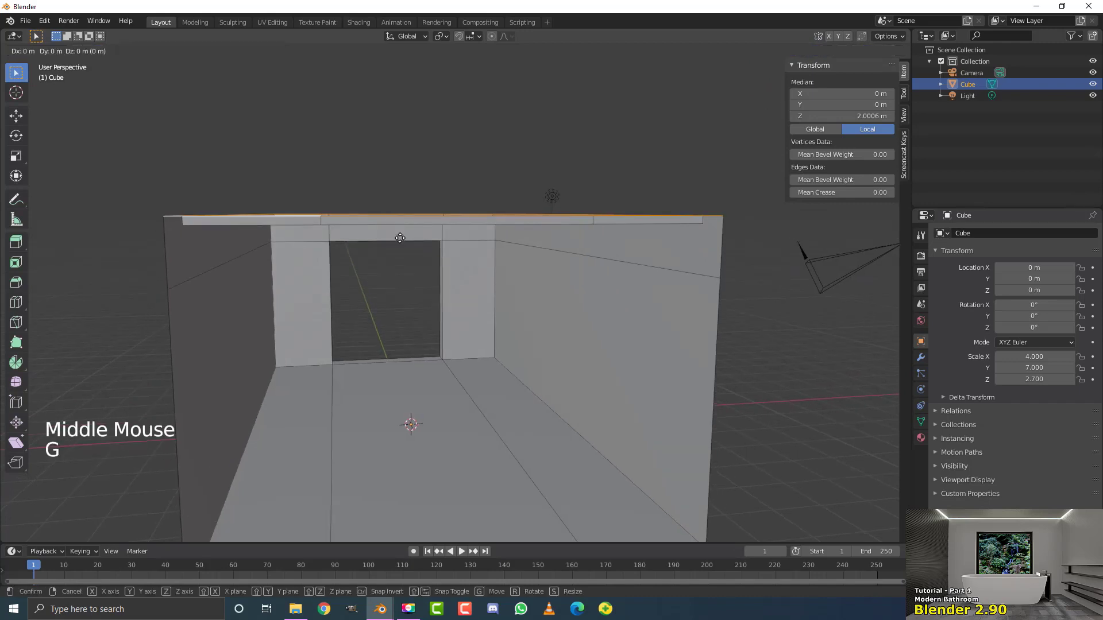
key("shift+z")
right_click(402, 239)
Lower the roof's outer rim along global Z by about 0.087 m.
key("g")
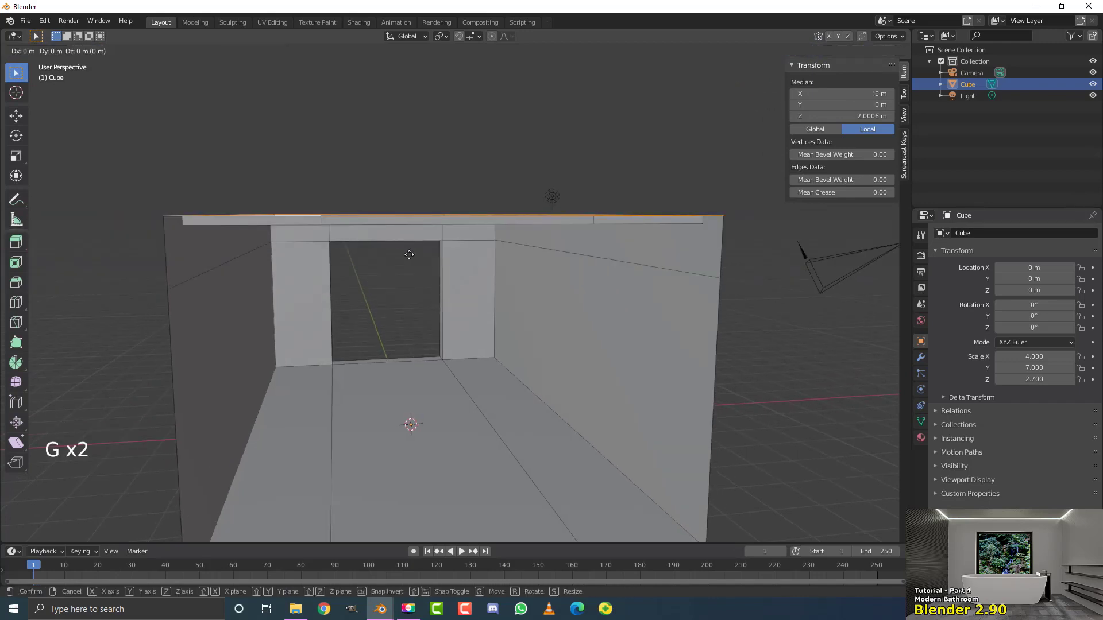
key("z")
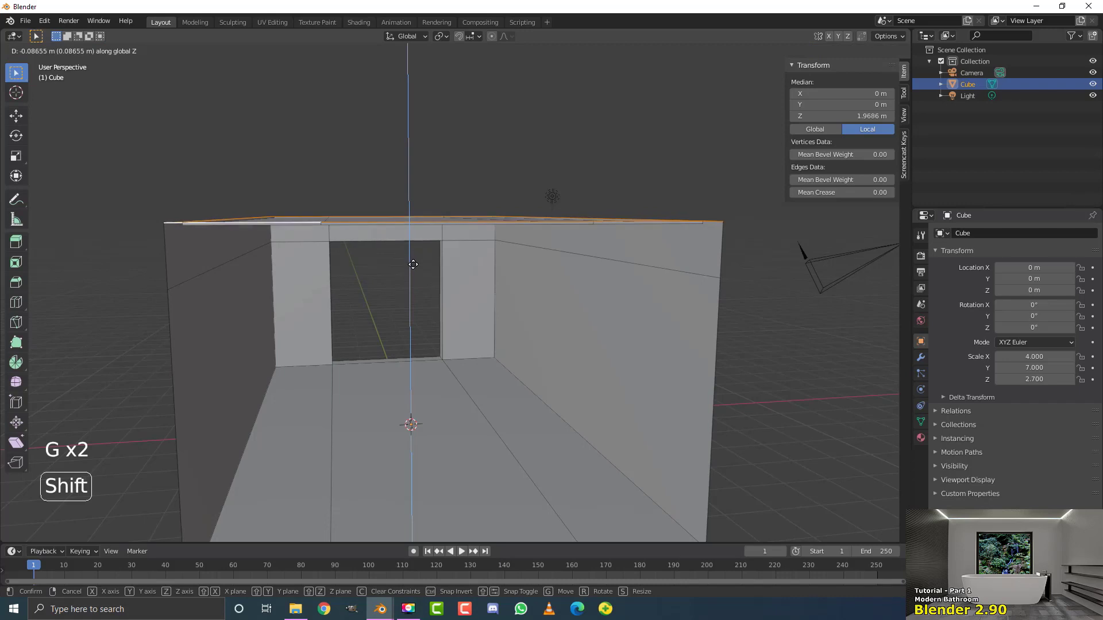
left_click(414, 264)
Raise the roof's outer rim slightly along Z to a local median Z of about 1.976 m.
scroll(410, 255, "up", 2)
middle_click_drag(411, 256, 409, 251)
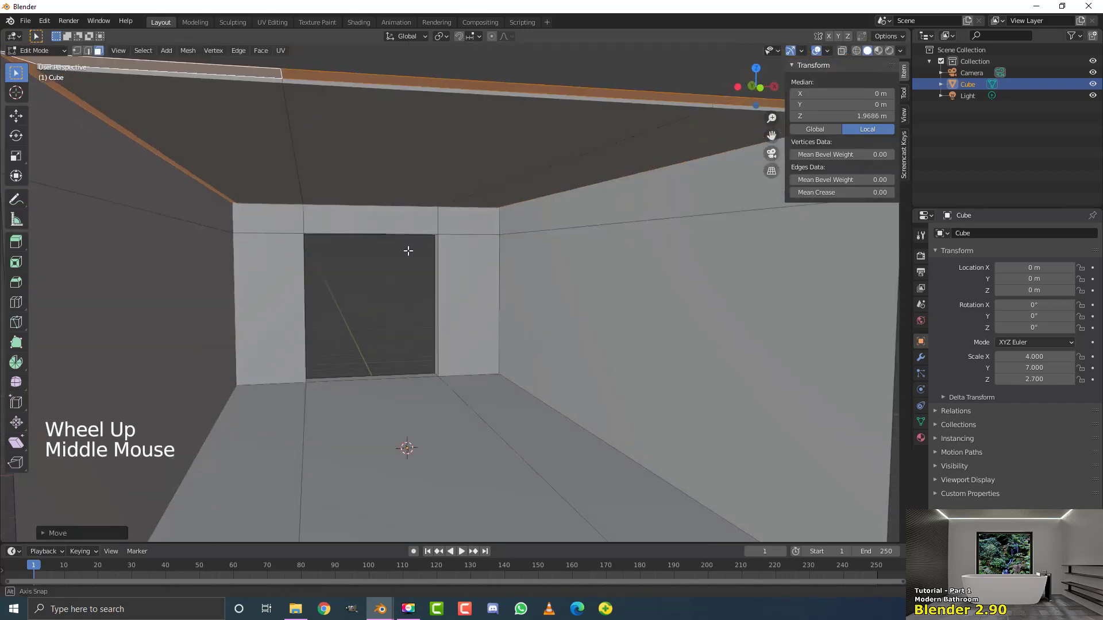
scroll(409, 252, "down", 2)
key("g")
key("z")
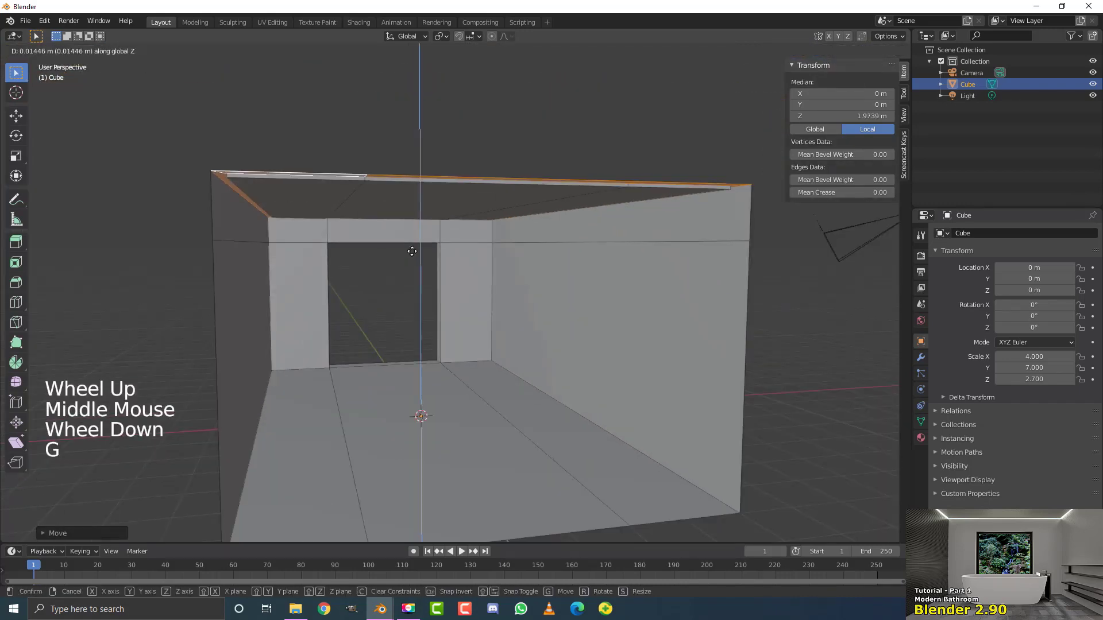
left_click(415, 250, "shift")
Examine the lowered ceiling from inside, leave edit mode with nothing selected, and inspect the window extrusion from outside.
scroll(416, 249, "down", 2)
middle_click_drag(415, 249, 449, 238)
scroll(248, 197, "up", 2)
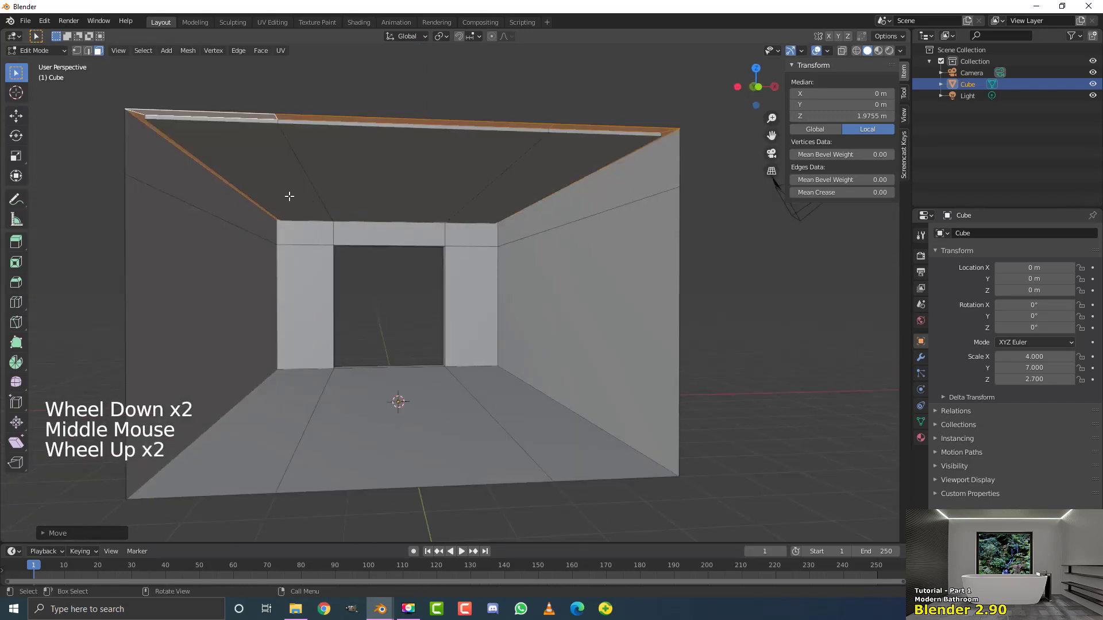
middle_click_drag(453, 280, 452, 277)
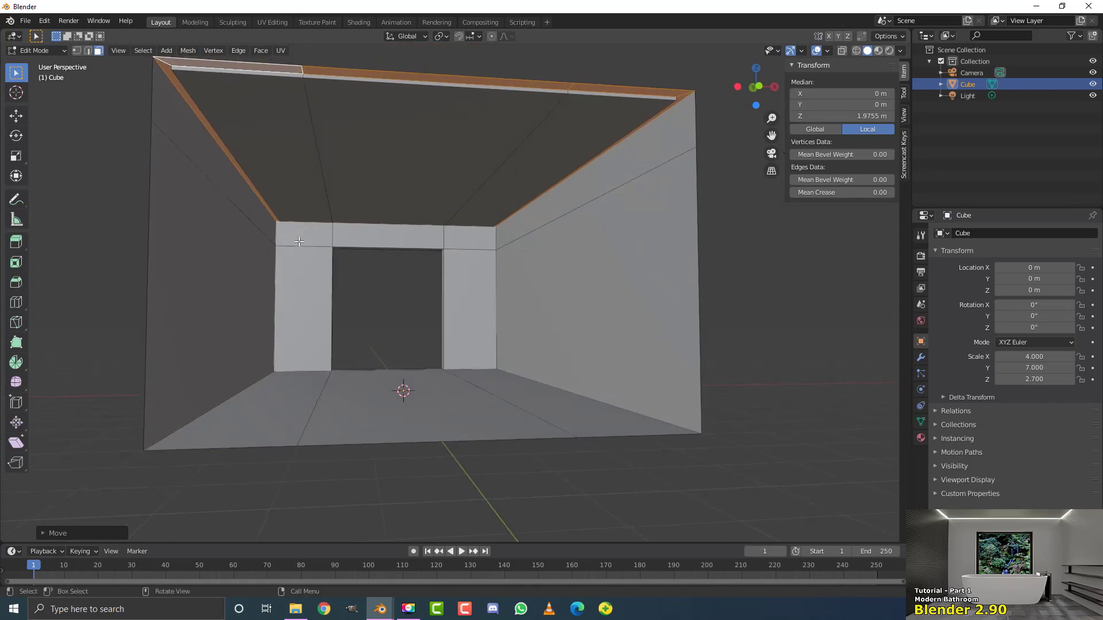
scroll(412, 255, "down", 2)
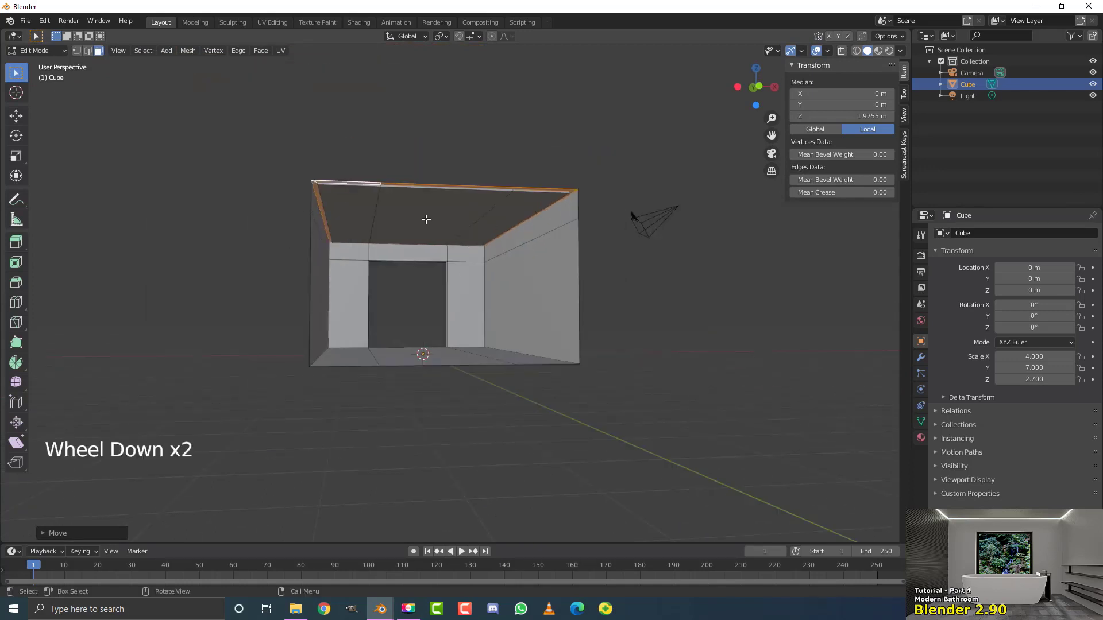
middle_click_drag(425, 218, 504, 298)
key("Tab")
key("alt+a")
scroll(505, 299, "up", 3)
scroll(505, 299, "up", 1)
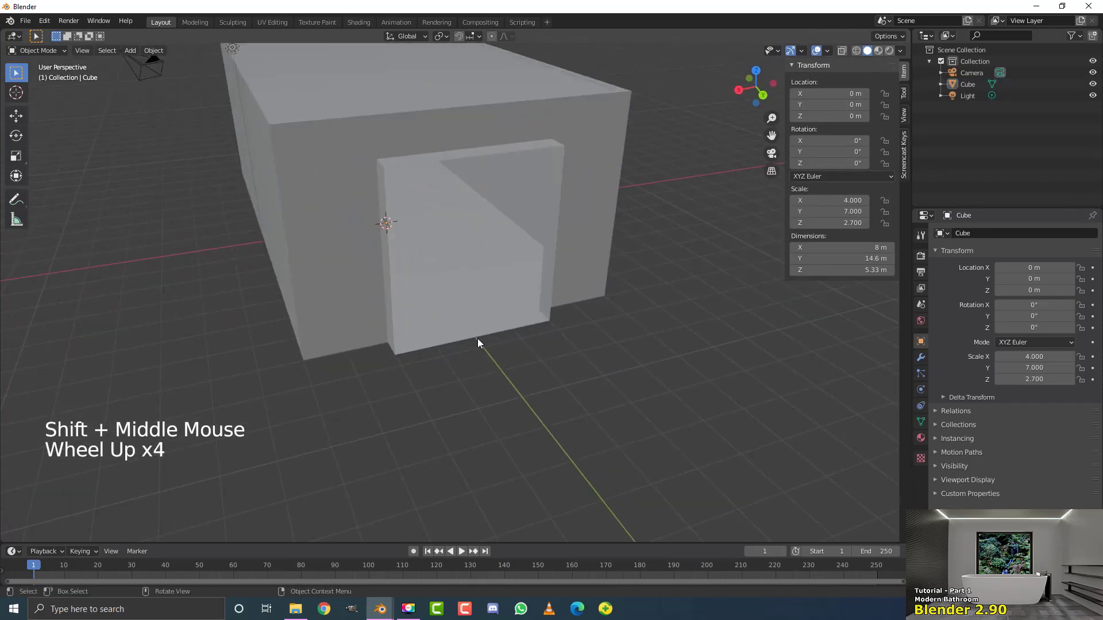
mouse_move(477, 343)
middle_mouse_down()
mouse_move(458, 342)
mouse_move(481, 343)
middle_mouse_up()
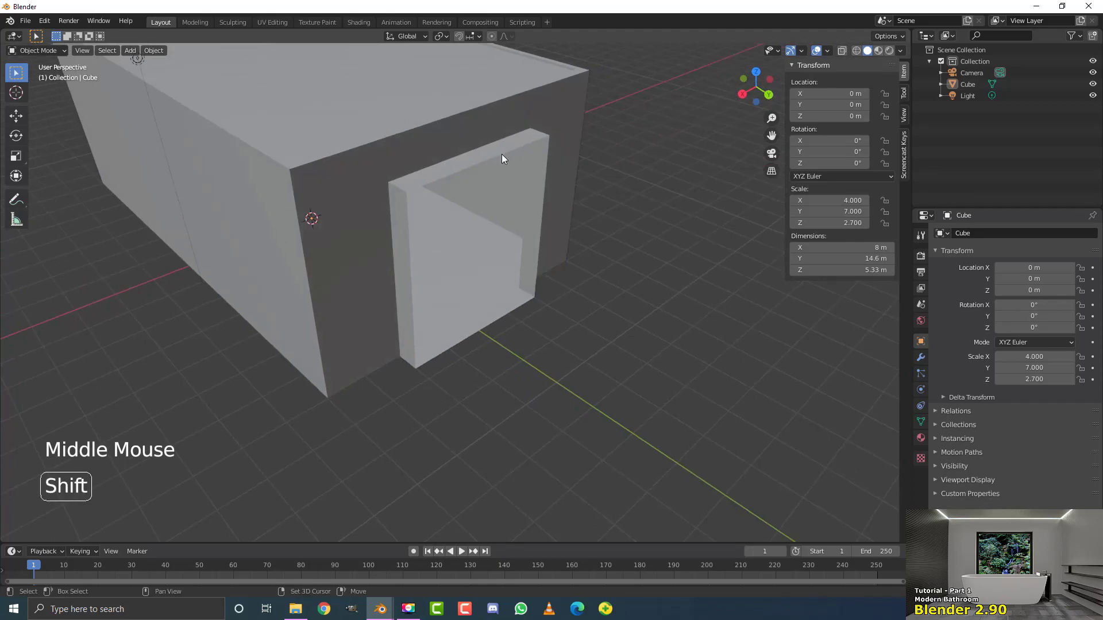
middle_click_drag(504, 160, 453, 150, "shift")
scroll(453, 150, "up", 2)
Reselect the room object and return to editing its mesh in edge select mode with nothing selected.
left_click(413, 113)
scroll(413, 113, "down", 3)
middle_click_drag(413, 113, 441, 159, "shift")
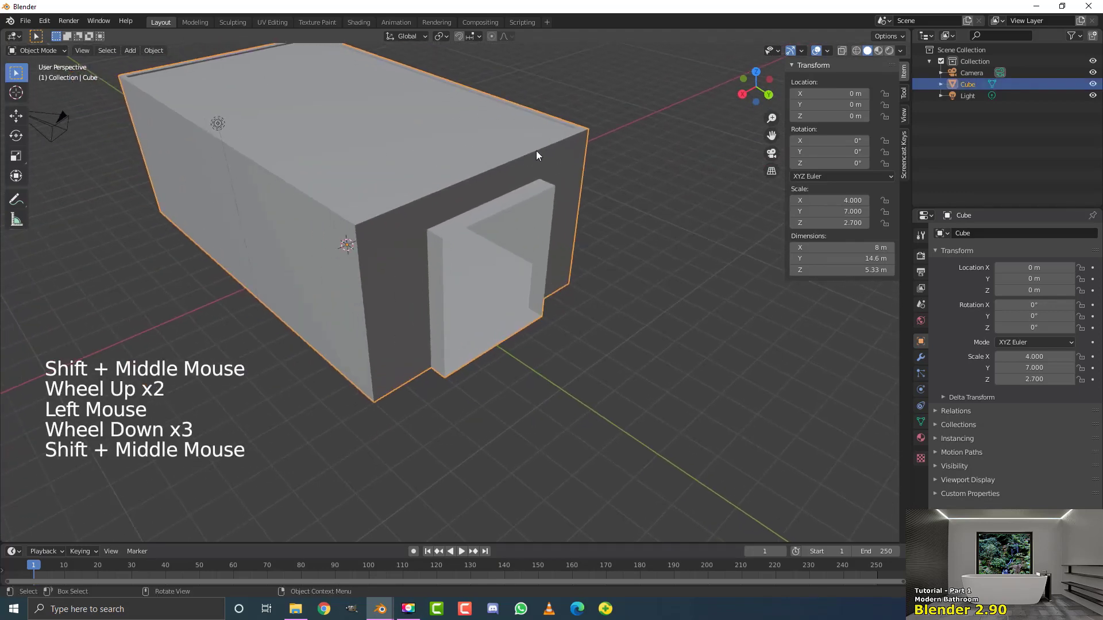
scroll(500, 201, "up", 1)
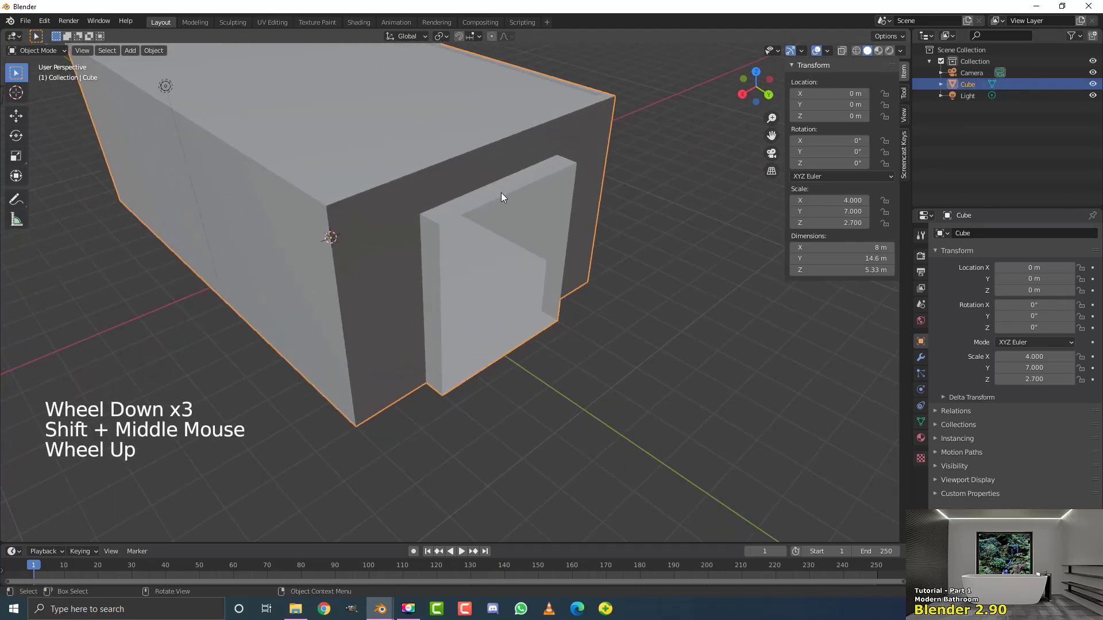
key("Tab")
middle_click_drag(481, 191, 396, 123, "shift")
scroll(396, 122, "up", 2)
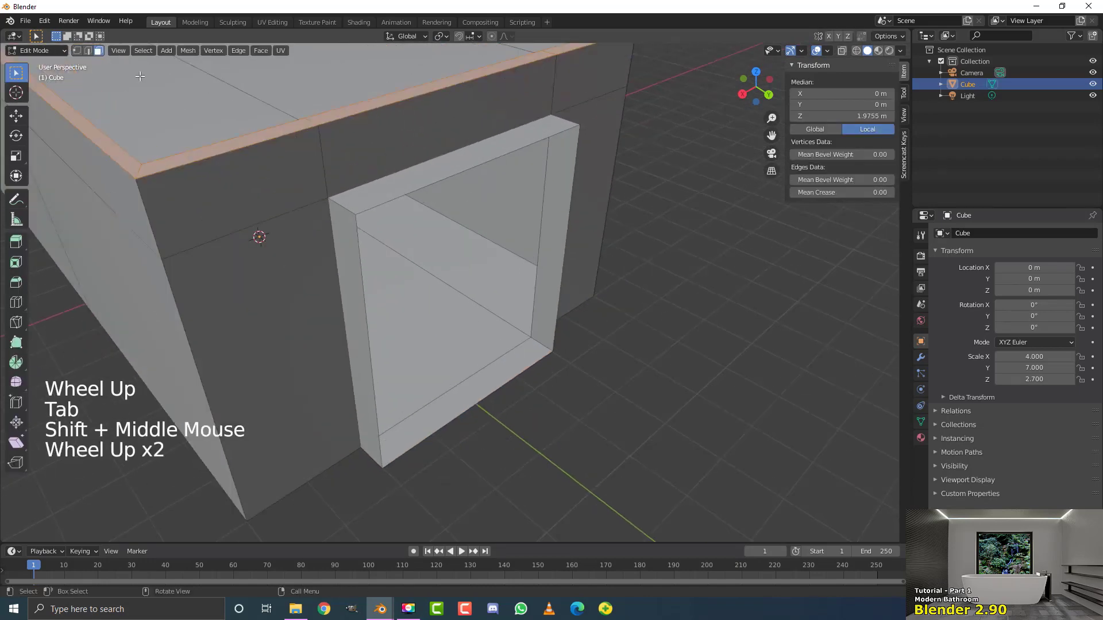
left_click(87, 50)
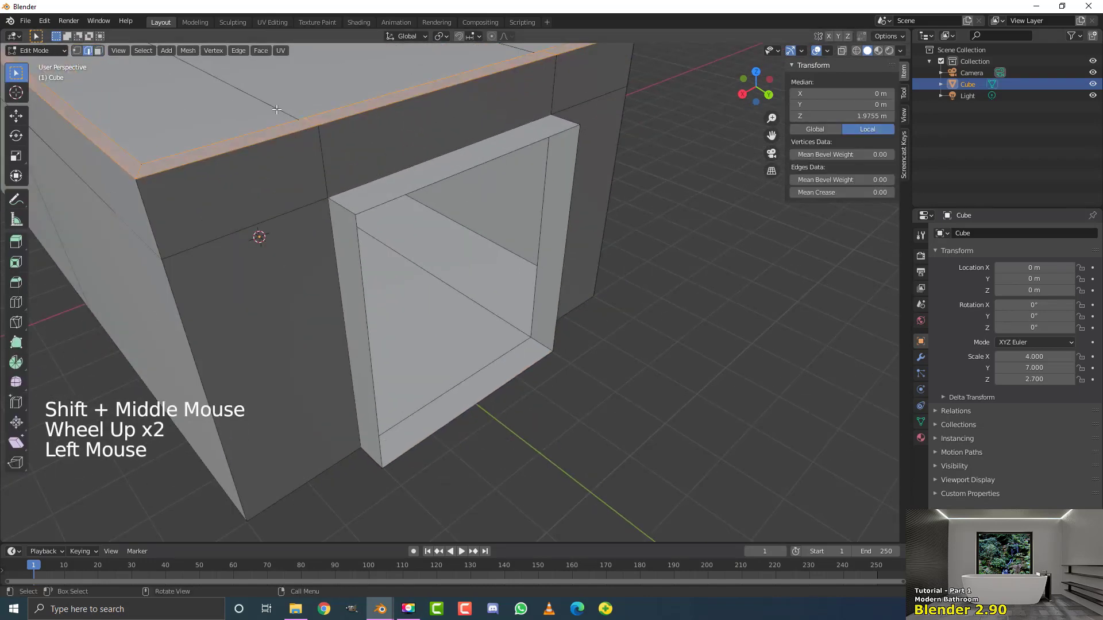
key("alt+a")
Add a centred loop cut around the extruded window frame, midway through its depth.
middle_click_drag(363, 220, 550, 248)
scroll(370, 213, "up", 2)
key("ctrl+r")
left_click(437, 194)
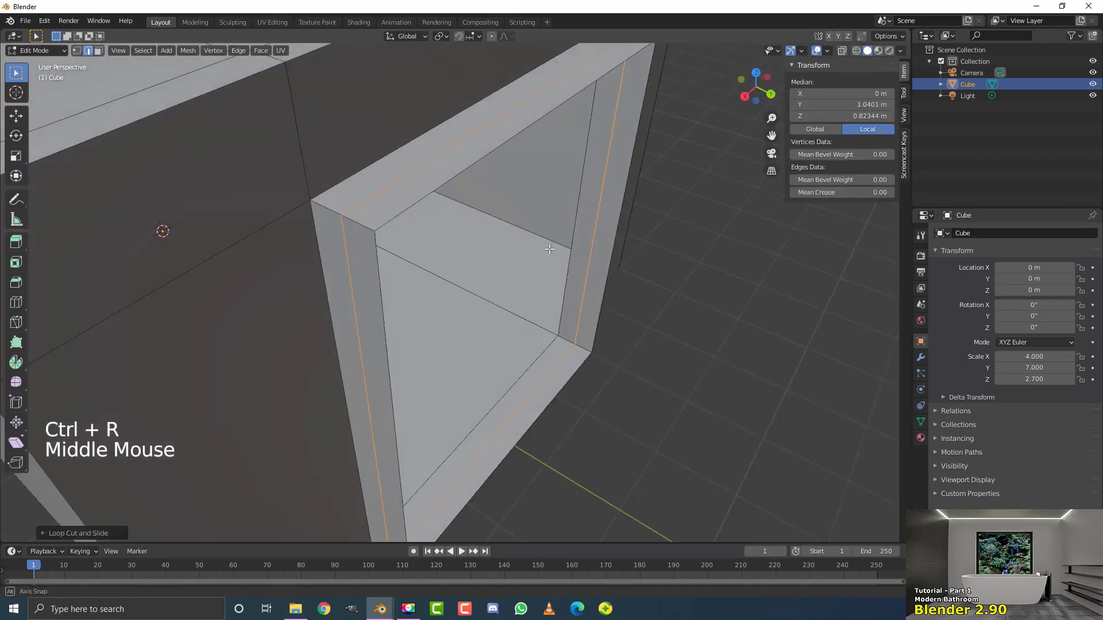
Duplicate the window frame's centre edge loop in place and separate the copy into its own object.
scroll(532, 286, "down", 2)
middle_click_drag(533, 286, 442, 269)
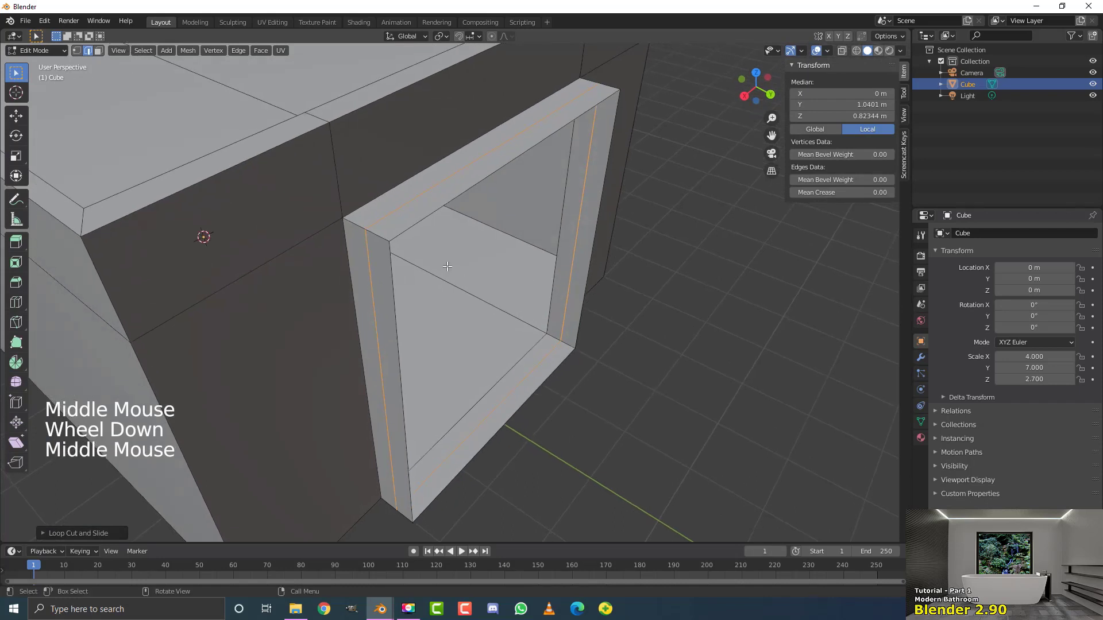
key("shift")
key("shift+d")
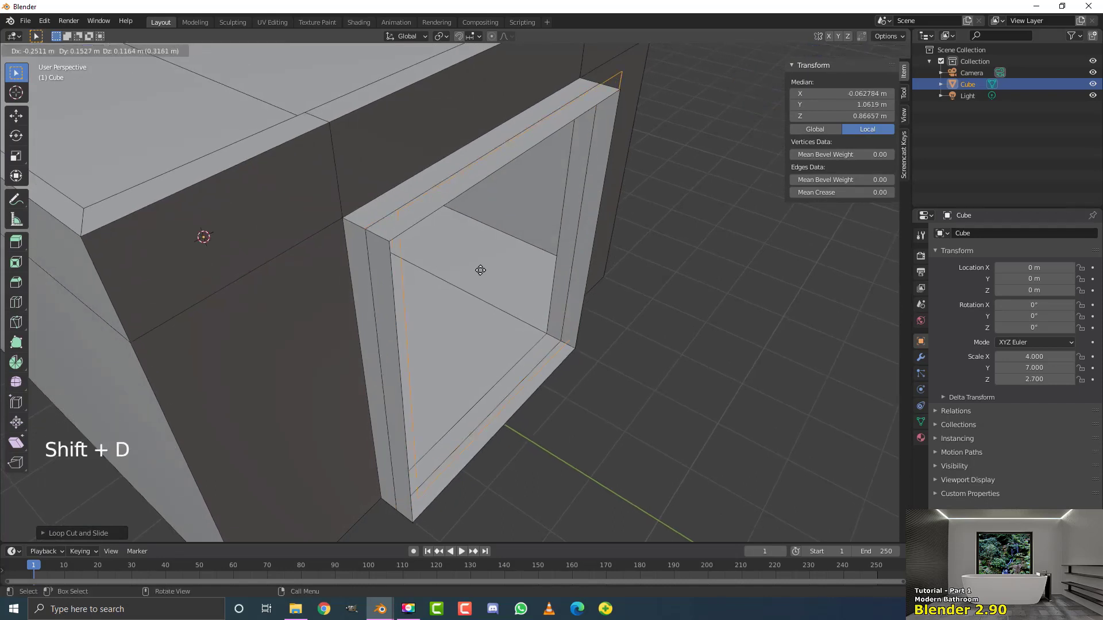
right_click(478, 193)
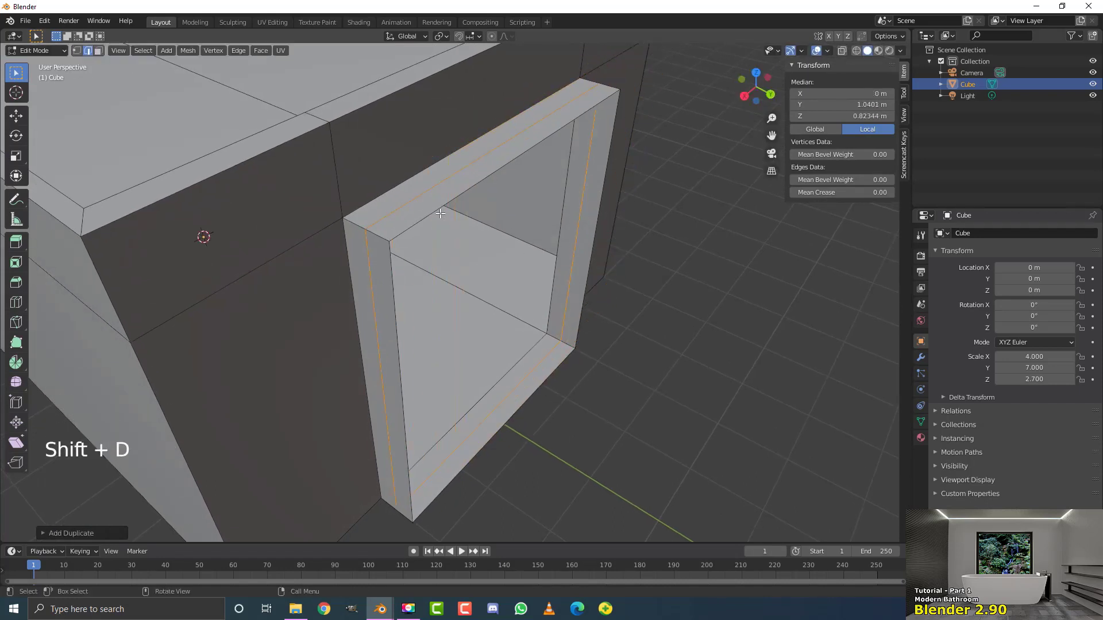
key("p")
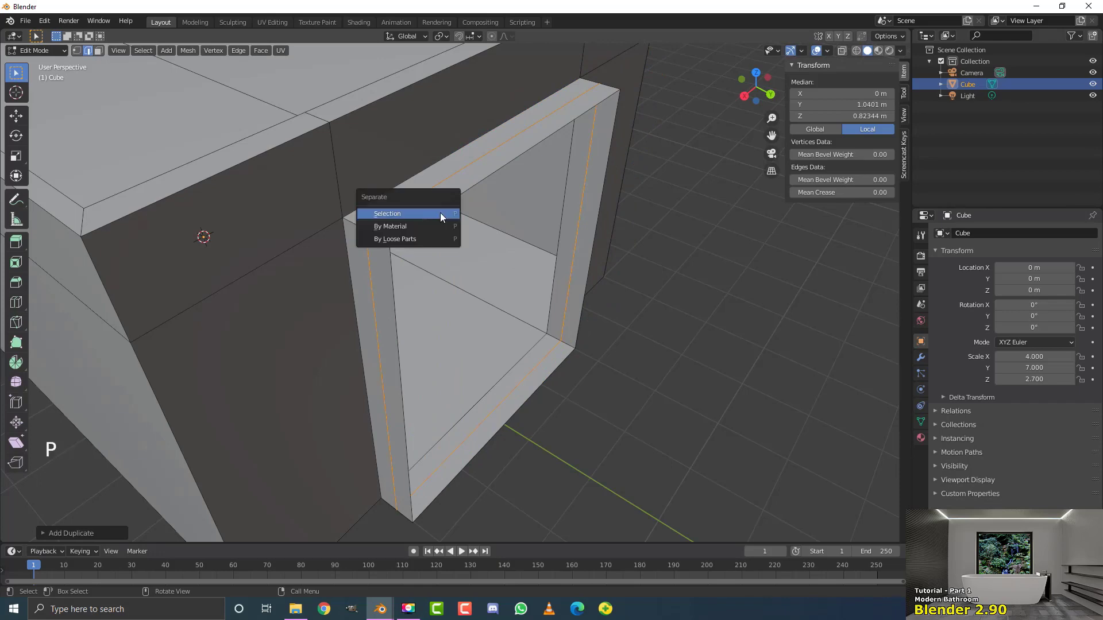
left_click(396, 214)
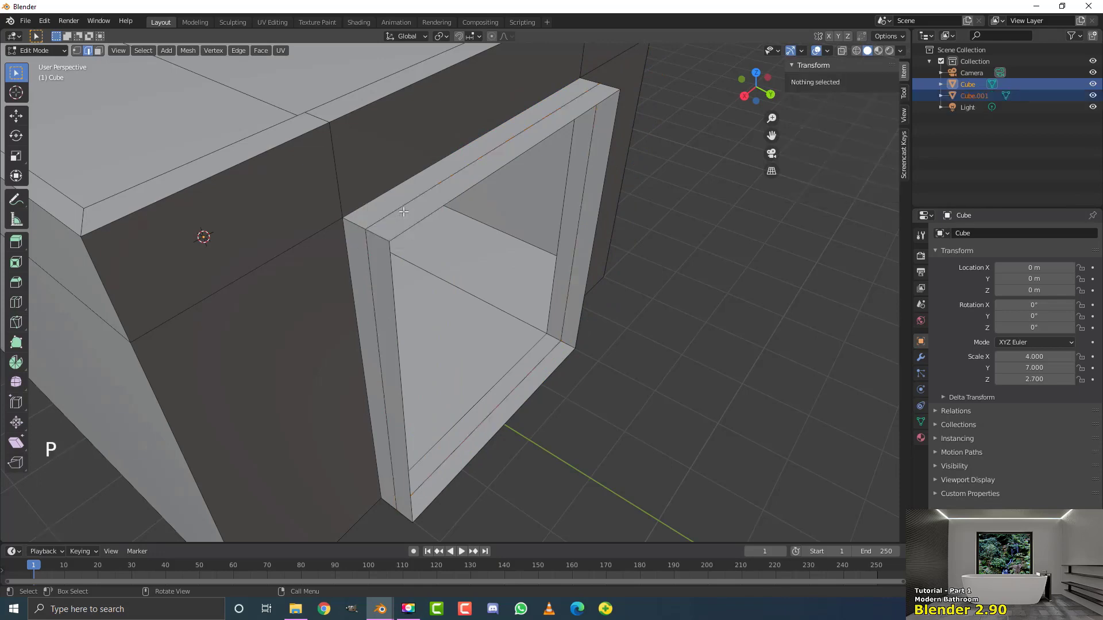
Leave edit mode, show the scene in wireframe, and select only the separated window loop object.
key("Tab")
key("z")
left_click(326, 213)
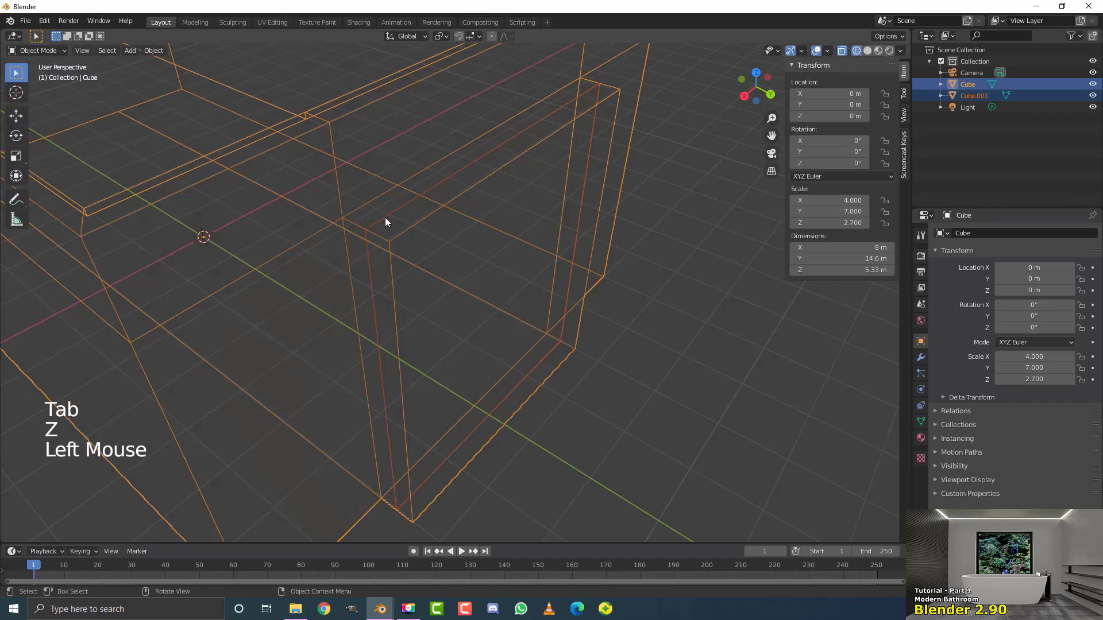
left_click(386, 221)
scroll(432, 260, "down", 4)
key("g")
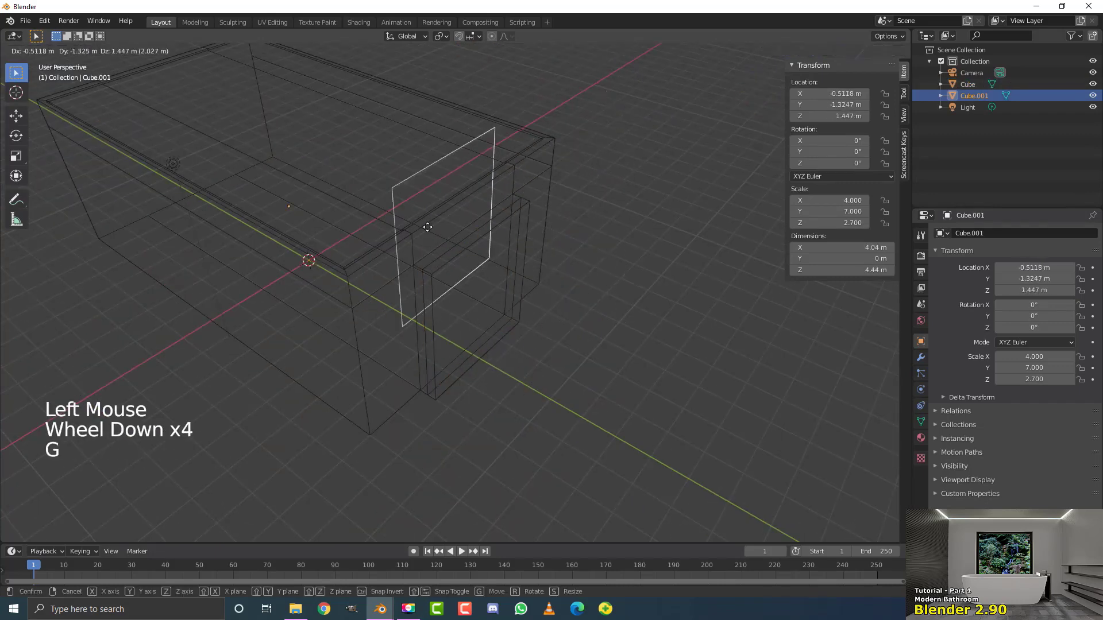
right_click(465, 232)
scroll(465, 232, "up", 1)
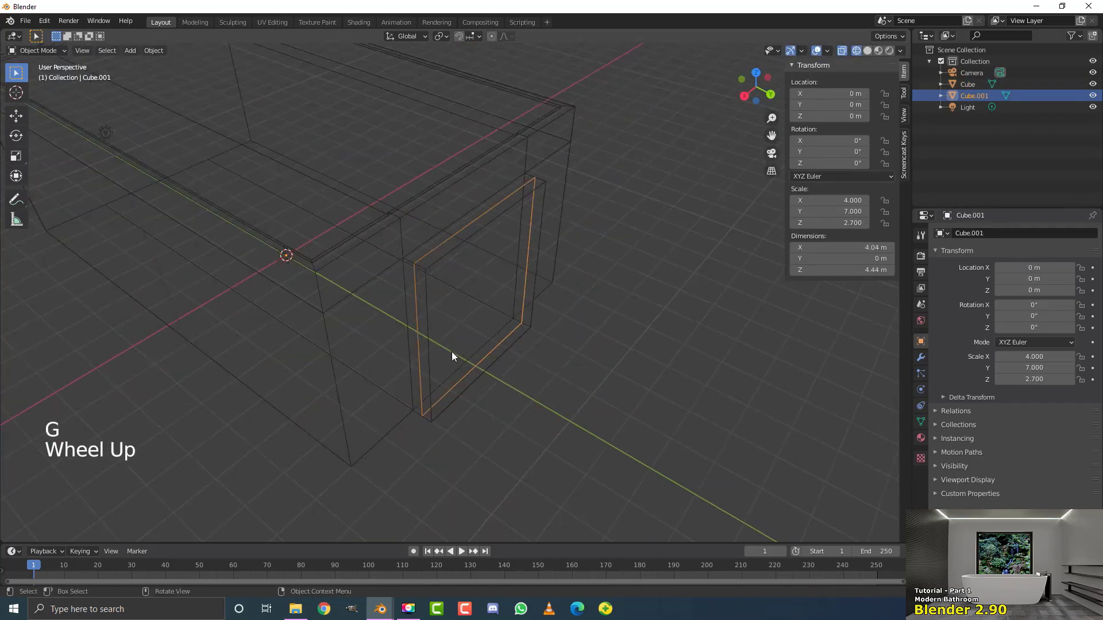
middle_click_drag(452, 351, 402, 313)
scroll(397, 227, "up", 1)
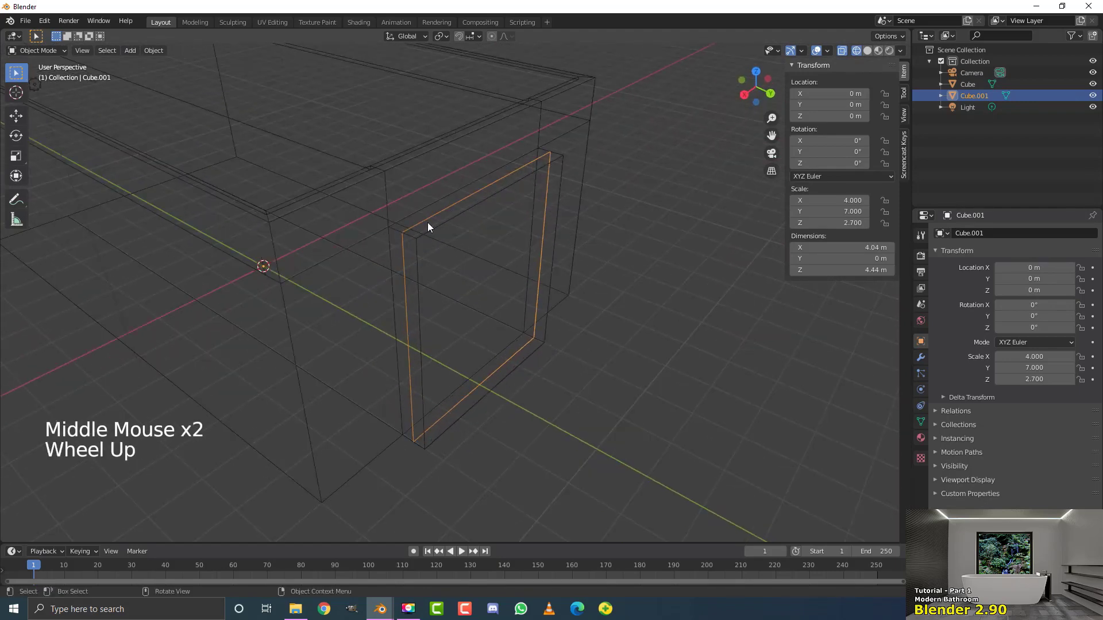
Extrude the whole separated window loop about 0.18 m along the global Y axis in edit mode.
key("Tab")
middle_click_drag(431, 226, 475, 264)
key("a")
scroll(460, 249, "up", 1)
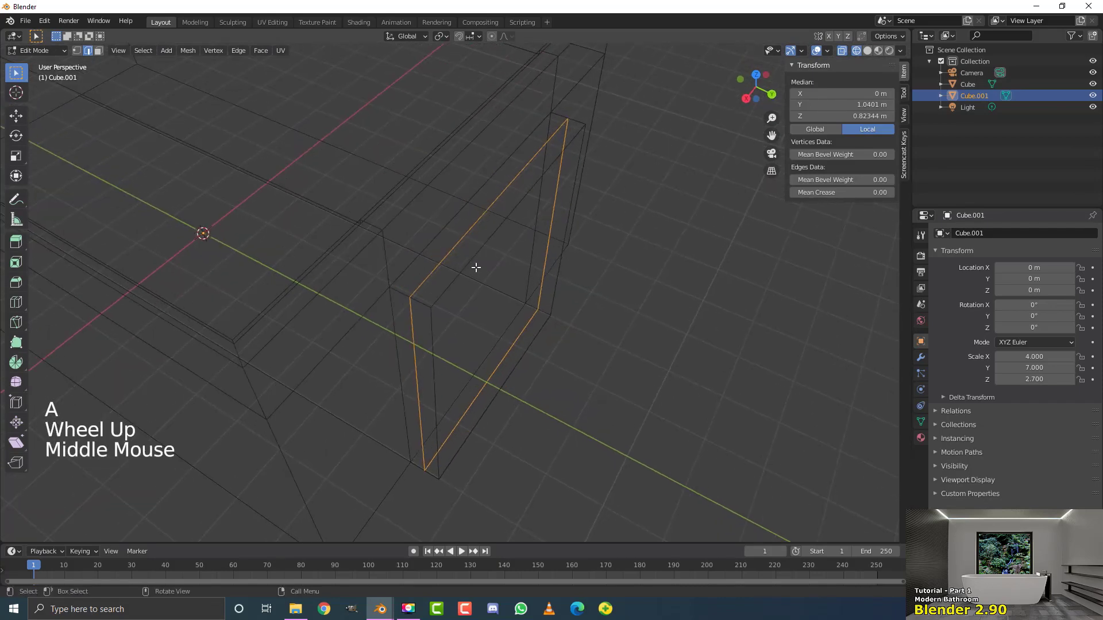
key("e")
key("y")
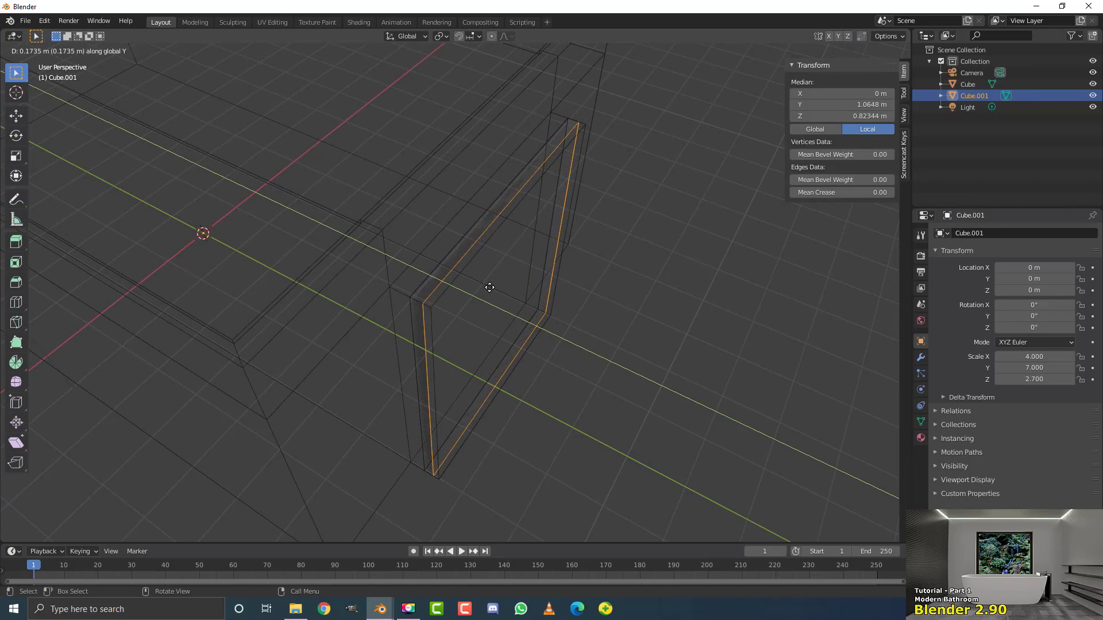
left_click(490, 288)
Return to solid shading, extrude the entire window strip in place, and offset it inward about 0.037 with Shrink/Fatten.
key("z")
mouse_move(555, 282)
middle_mouse_down()
mouse_move(542, 291)
mouse_move(408, 258)
middle_mouse_up()
scroll(319, 369, "up", 2)
middle_click_drag(326, 369, 350, 351)
scroll(351, 350, "down", 1)
middle_click_drag(350, 351, 368, 344)
key("a")
middle_click_drag(476, 322, 487, 323)
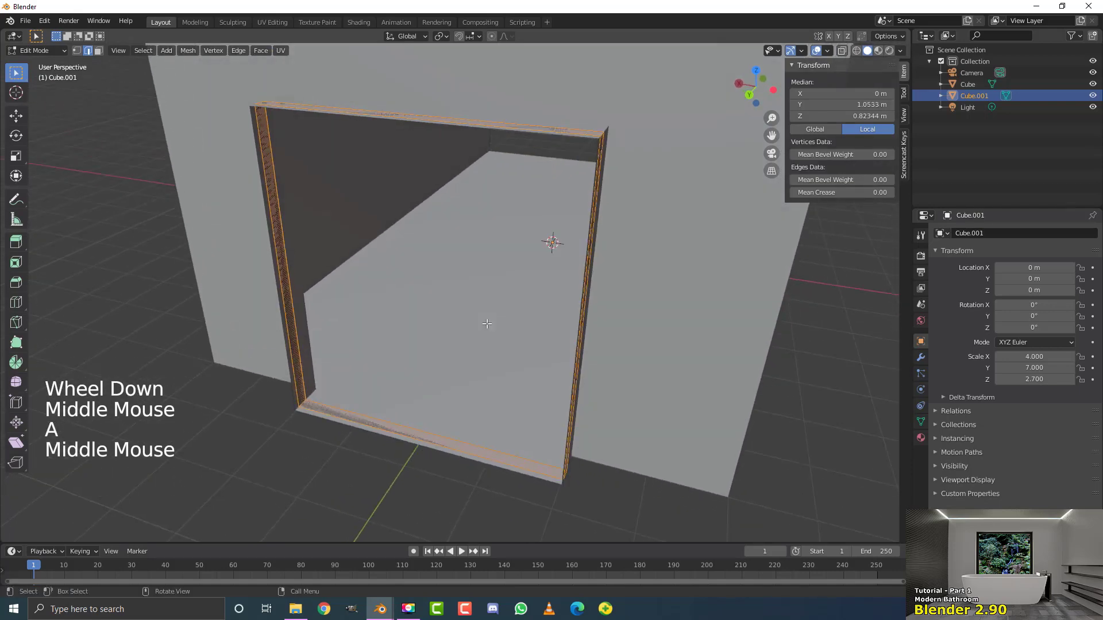
key("e")
right_click(665, 313)
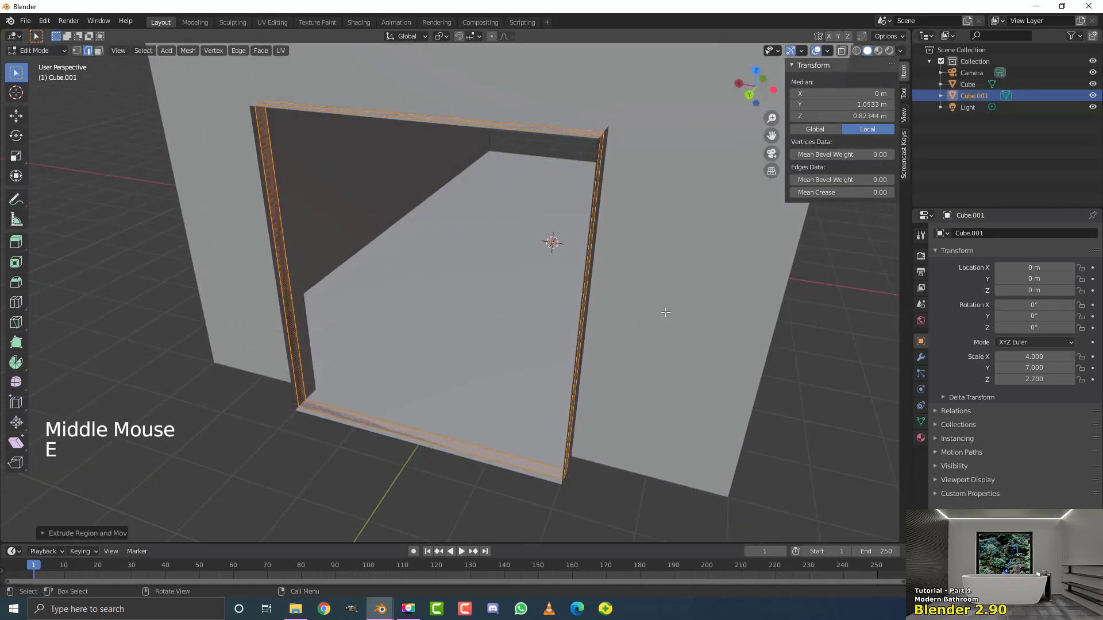
key("alt+s")
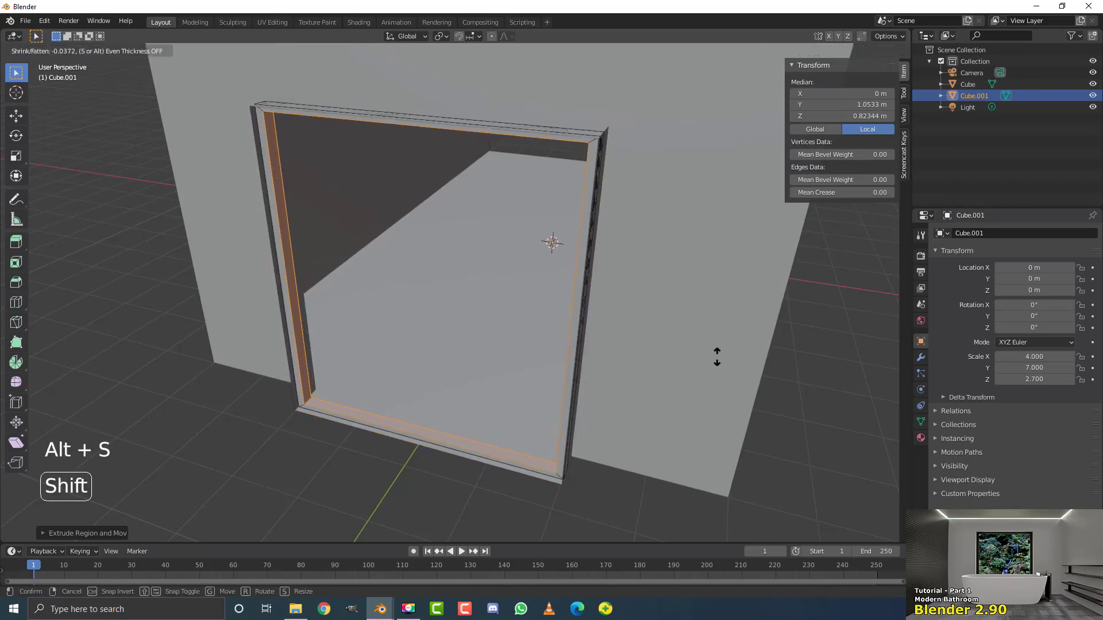
left_click(718, 361)
Extrude the inner faces of the window frame in place and scale them to about 0.33 along Y.
scroll(712, 359, "up", 1)
middle_click_drag(683, 357, 764, 352)
key("e")
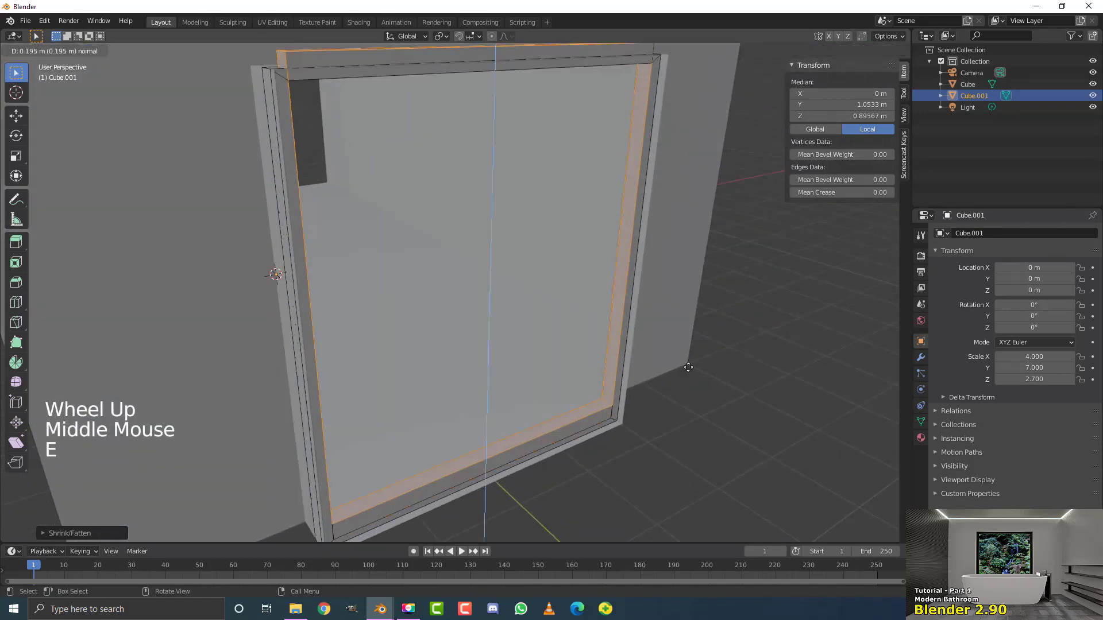
key("s")
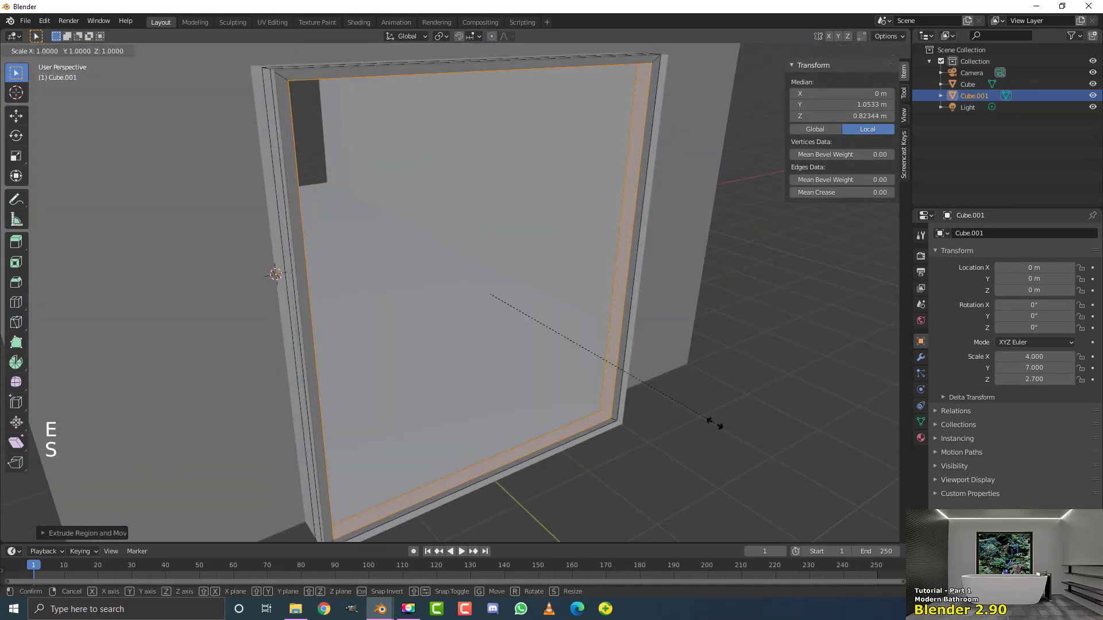
key("y")
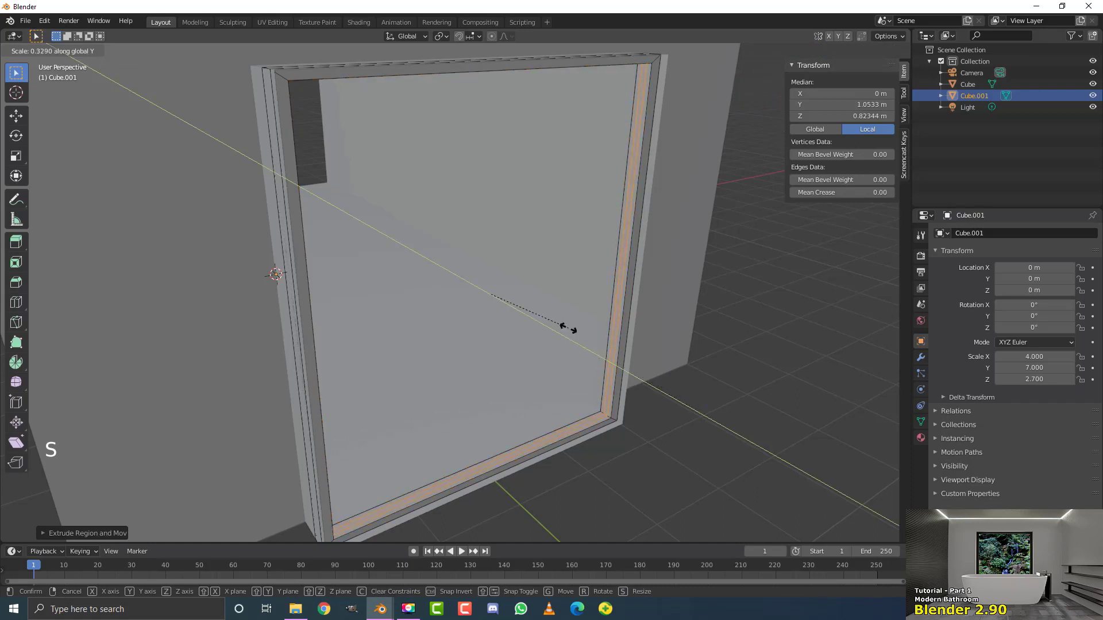
left_click(567, 327)
Extrude the narrowed face ring in place and offset it inward about 0.016 with Shrink/Fatten.
middle_click_drag(567, 328, 566, 292, "shift")
scroll(566, 292, "up", 3)
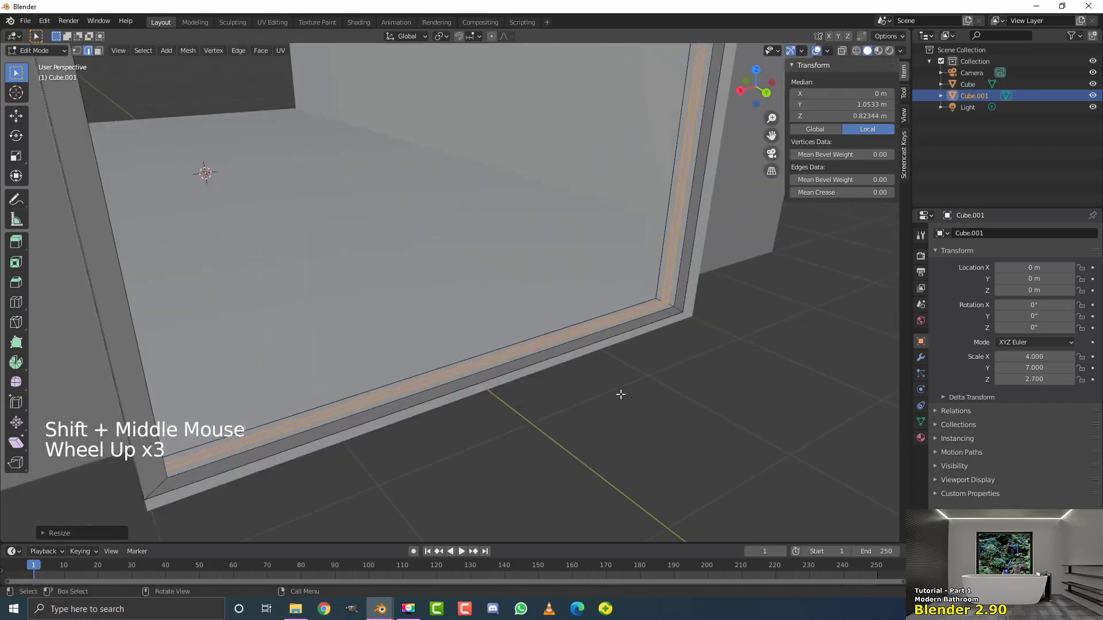
key("e")
key("alt")
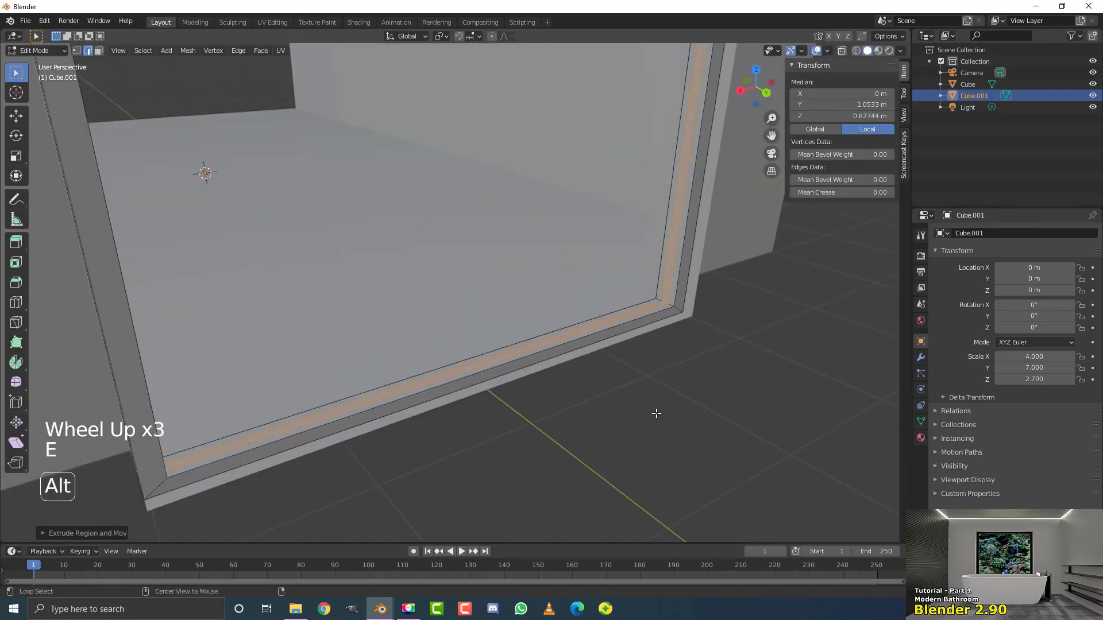
key("alt+s")
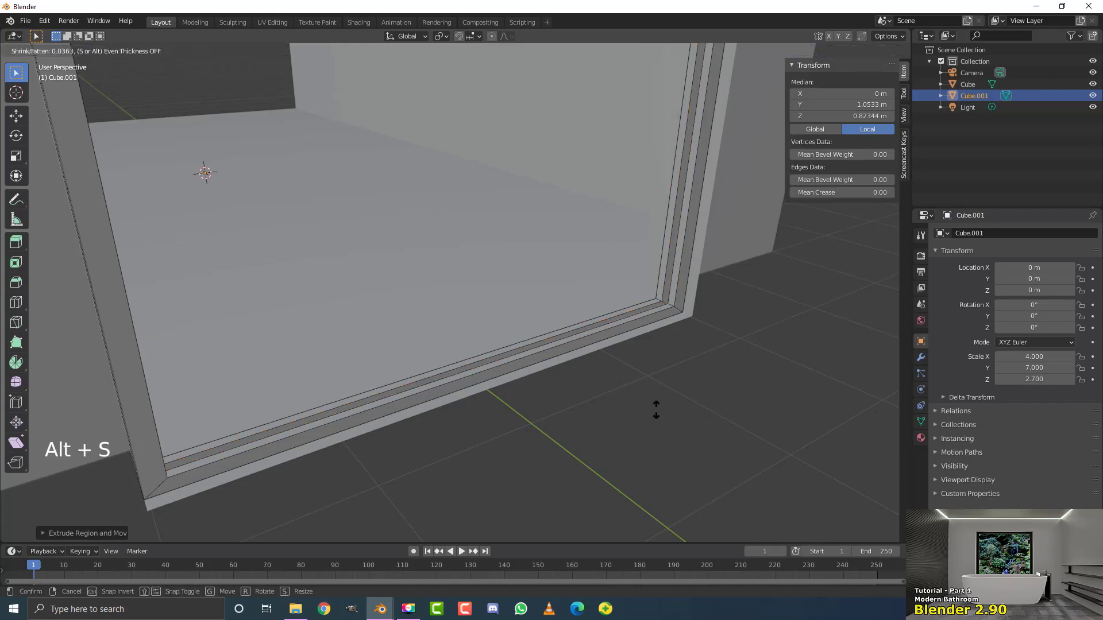
key("shift")
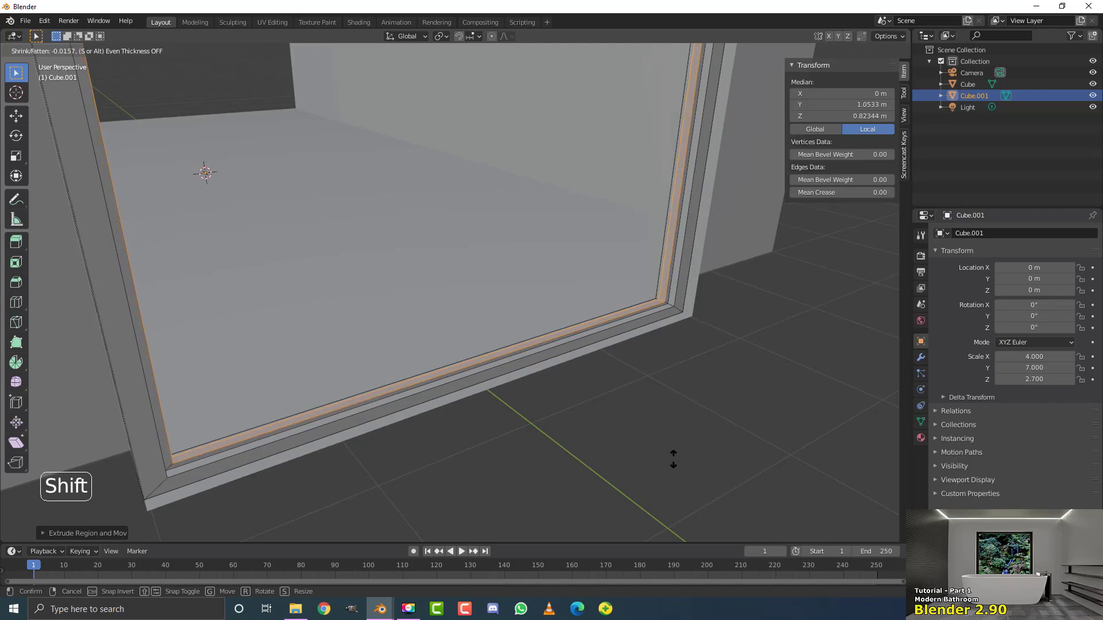
left_click(672, 453)
Extrude the innermost face ring in place again and scale it narrower along Y into a thin central strip.
middle_click_drag(670, 446, 655, 381)
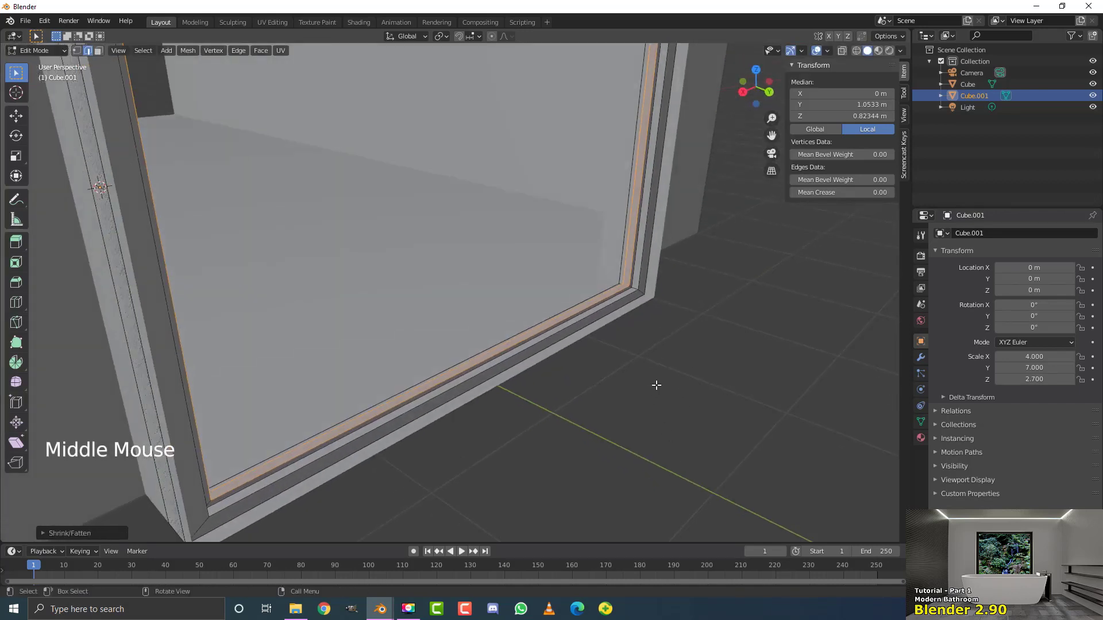
key("e")
right_click(662, 368)
key("alt+s")
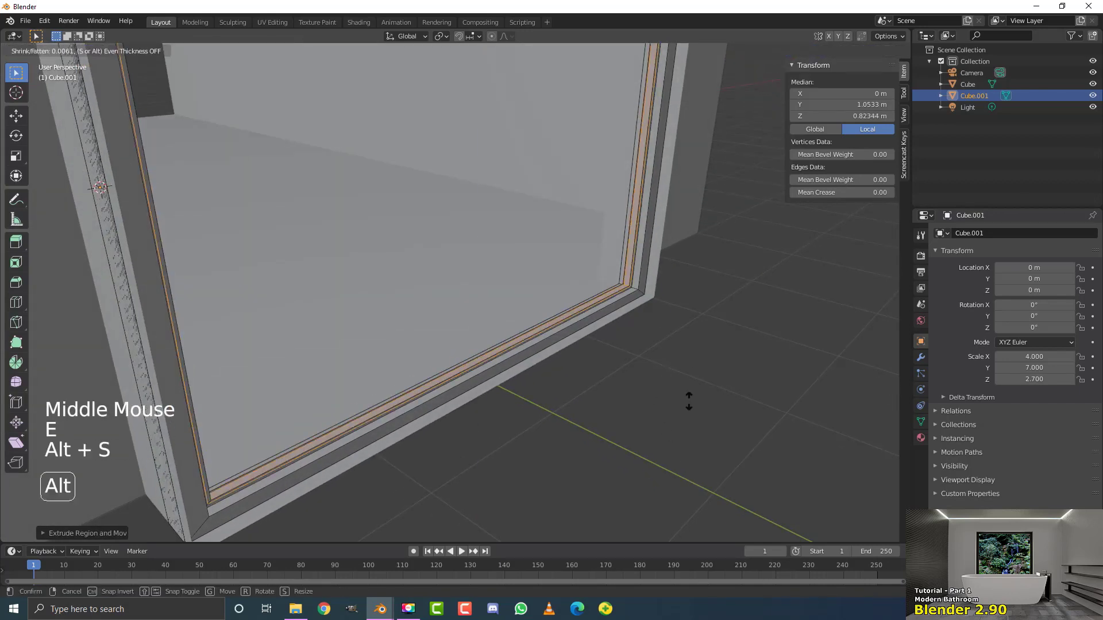
key("shift")
right_click(685, 390)
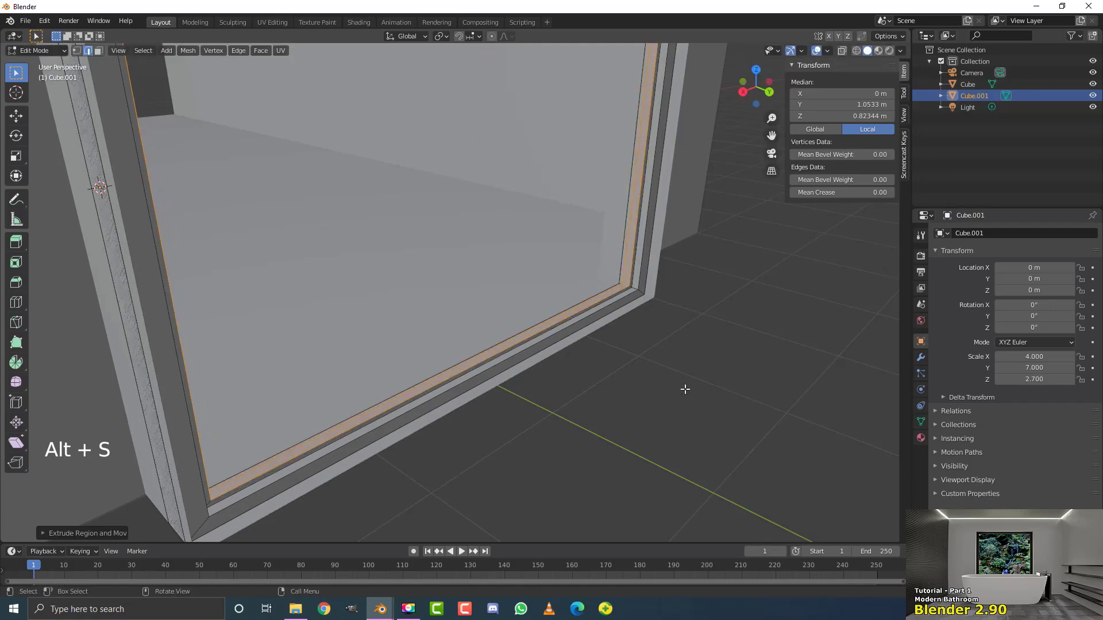
key("s")
key("y")
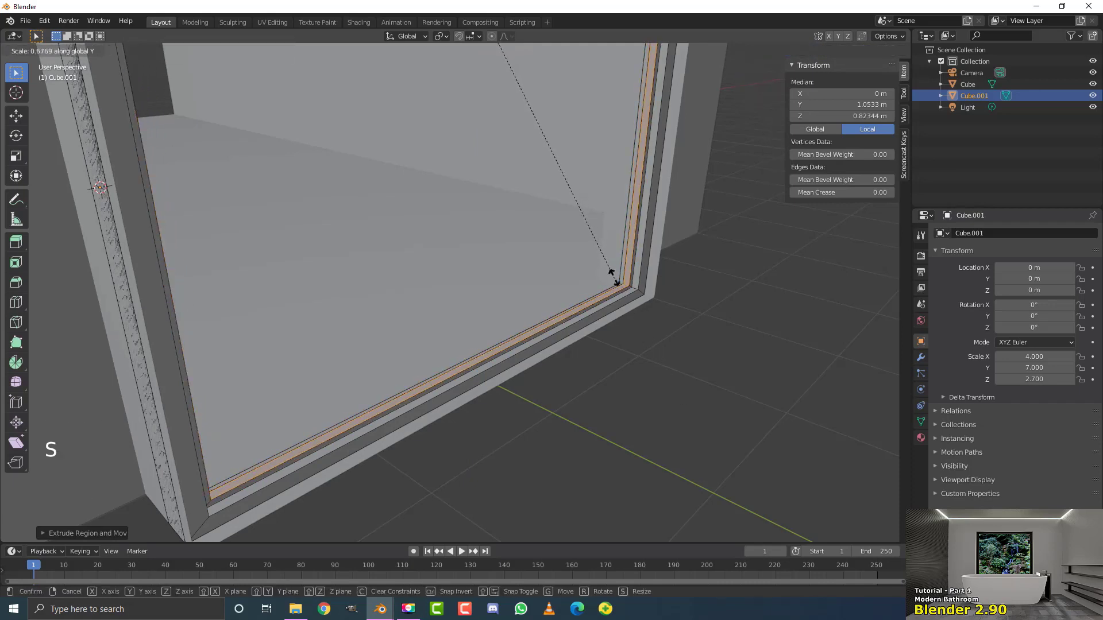
left_click(543, 135)
Extrude the thin central strip in place and sink it into the frame with Shrink/Fatten to form a groove.
scroll(537, 111, "up", 3)
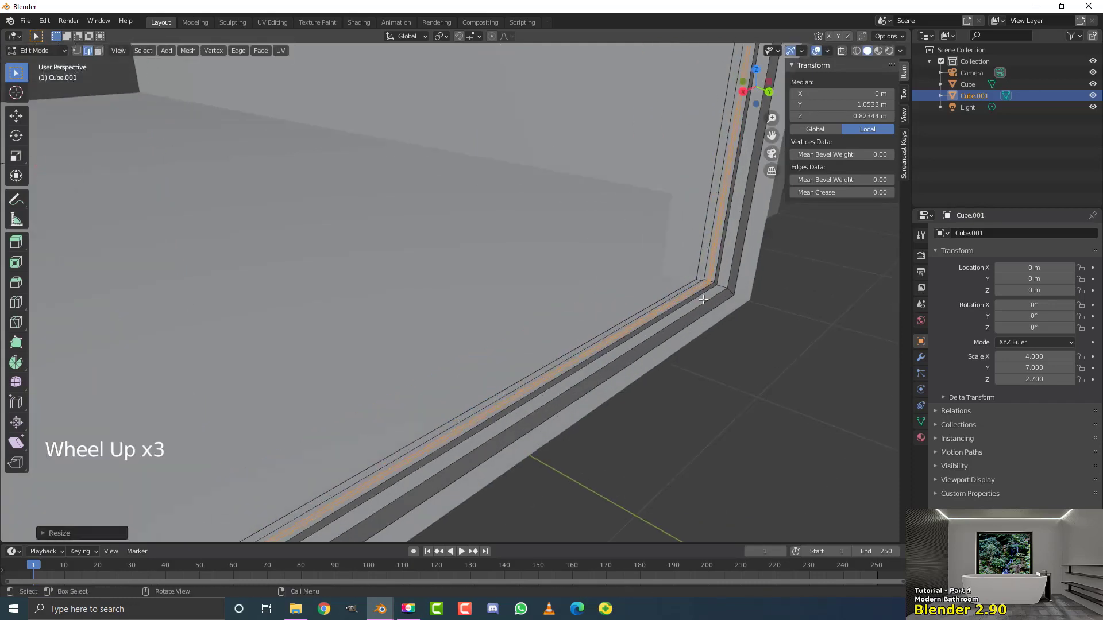
middle_click_drag(536, 111, 627, 324, "shift")
scroll(627, 324, "up", 3)
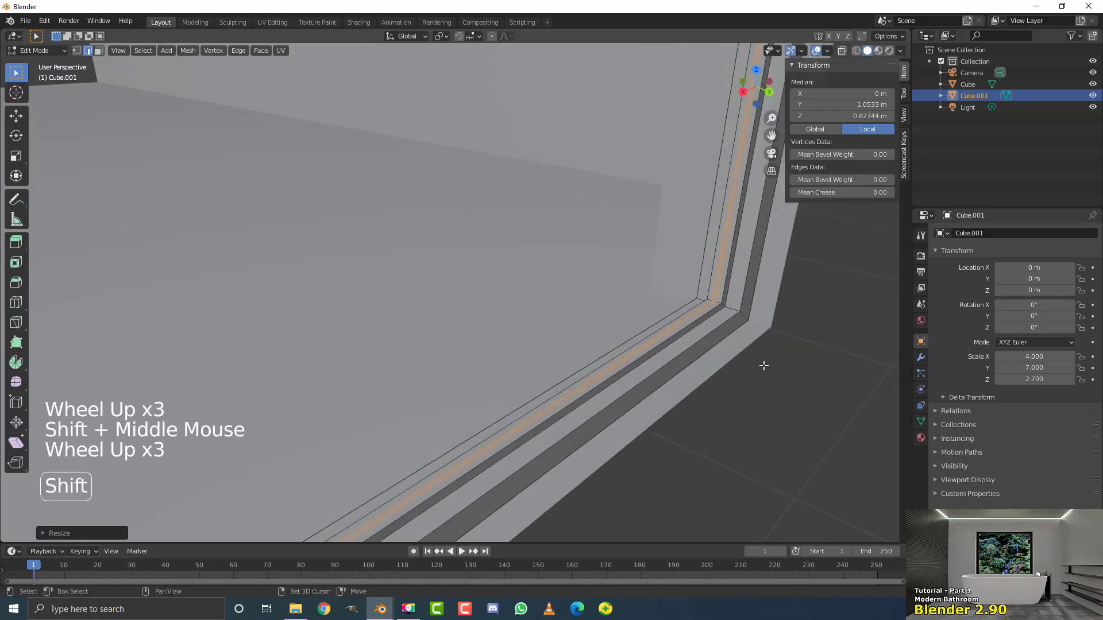
middle_click_drag(764, 365, 631, 357, "shift")
key("s")
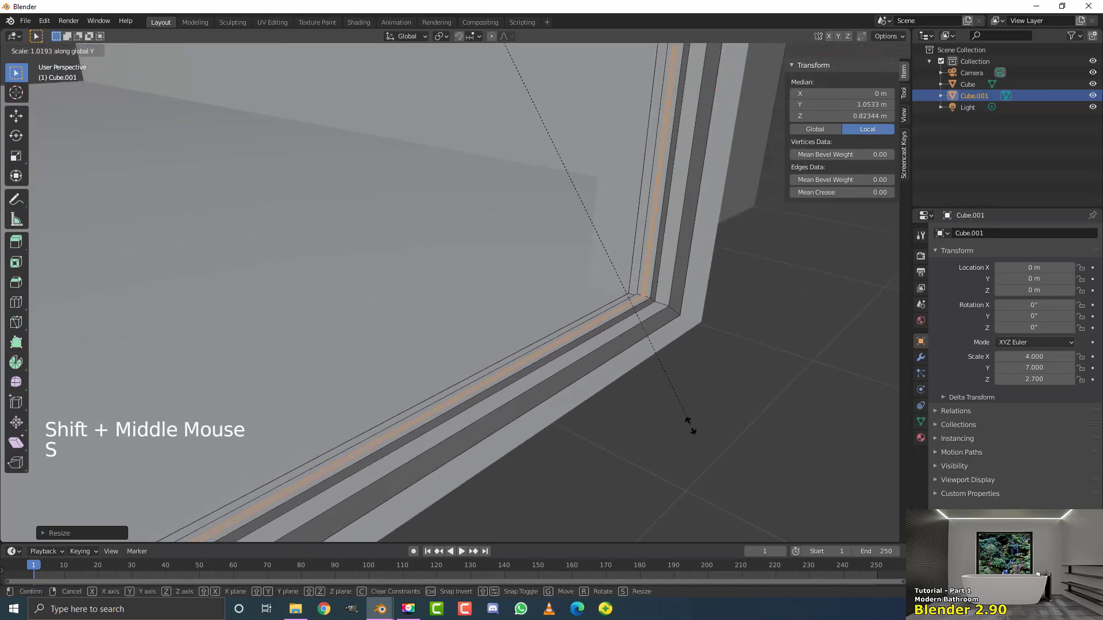
right_click(899, 276)
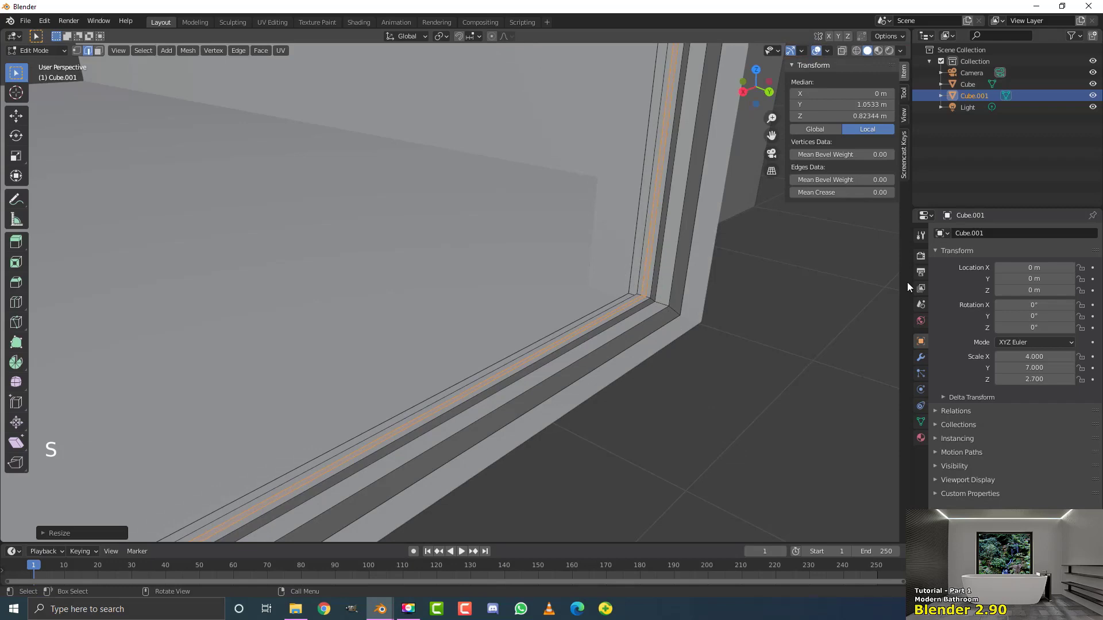
key("e")
right_click(749, 319)
key("alt+s")
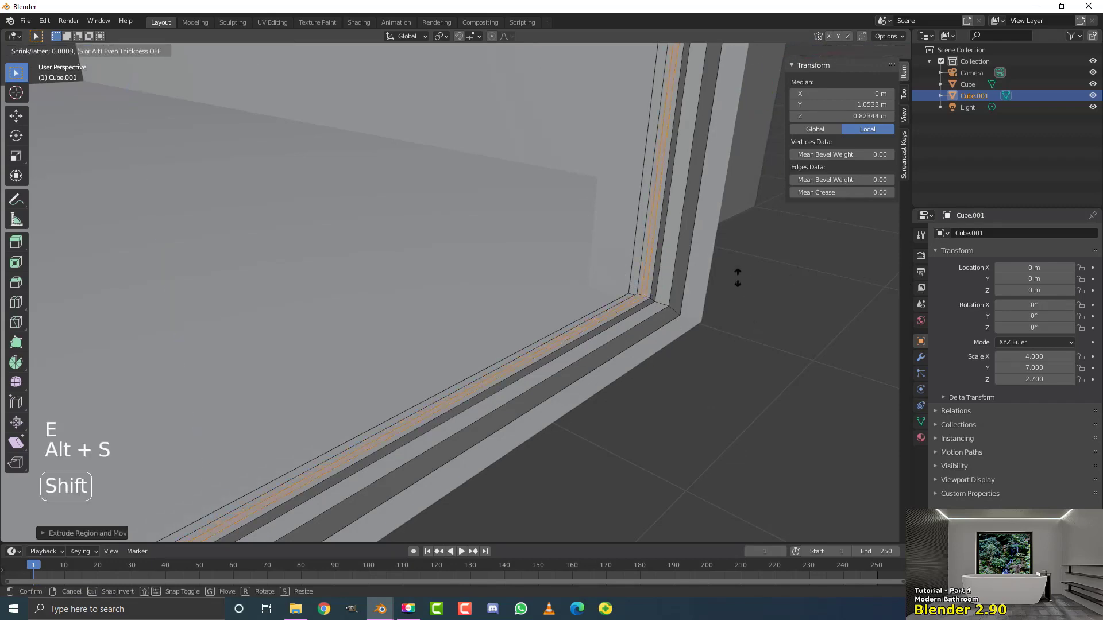
left_click(721, 232)
Examine the stepped window frame profile and its inner groove at the lower corners from several angles.
middle_click_drag(721, 231, 525, 253)
scroll(386, 209, "up", 3)
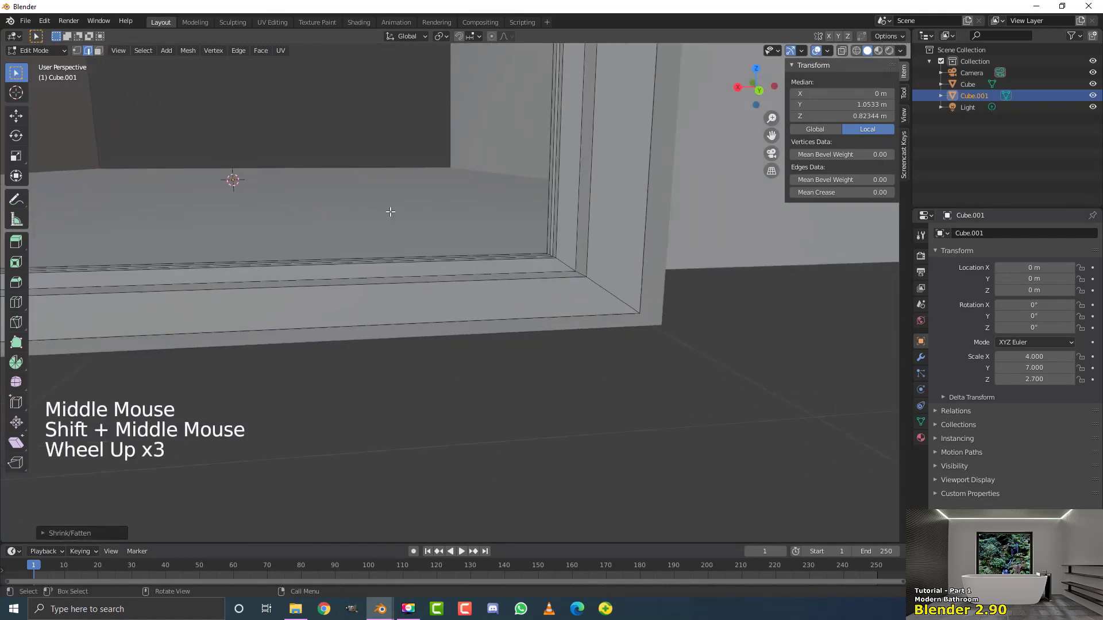
mouse_move(387, 209)
middle_mouse_down()
mouse_move(469, 244)
mouse_move(376, 200)
middle_mouse_up()
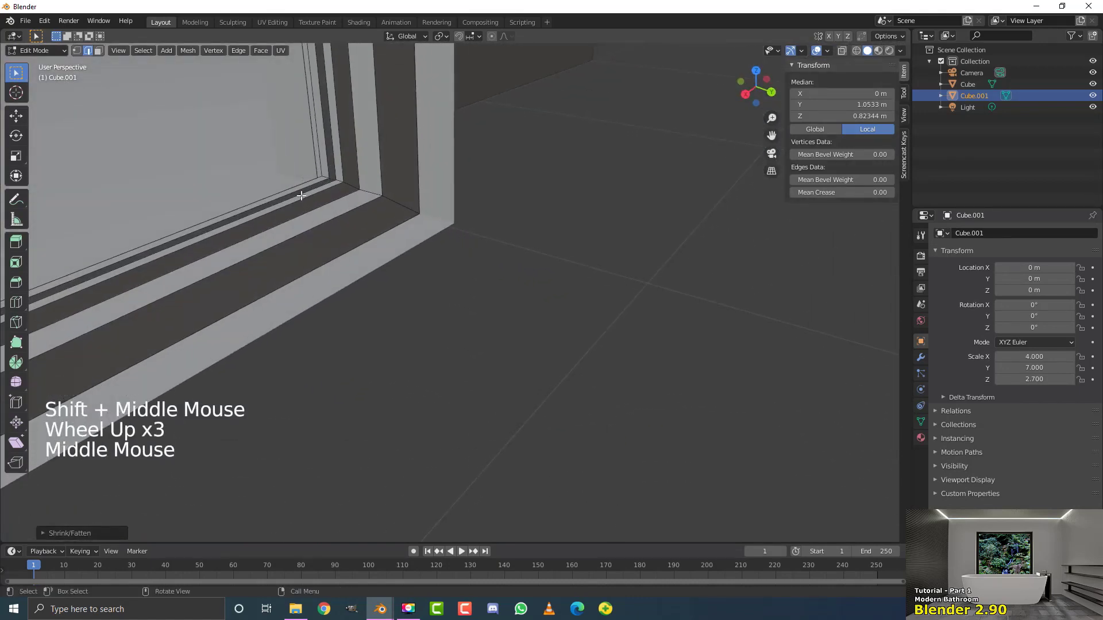
scroll(368, 247, "down", 8)
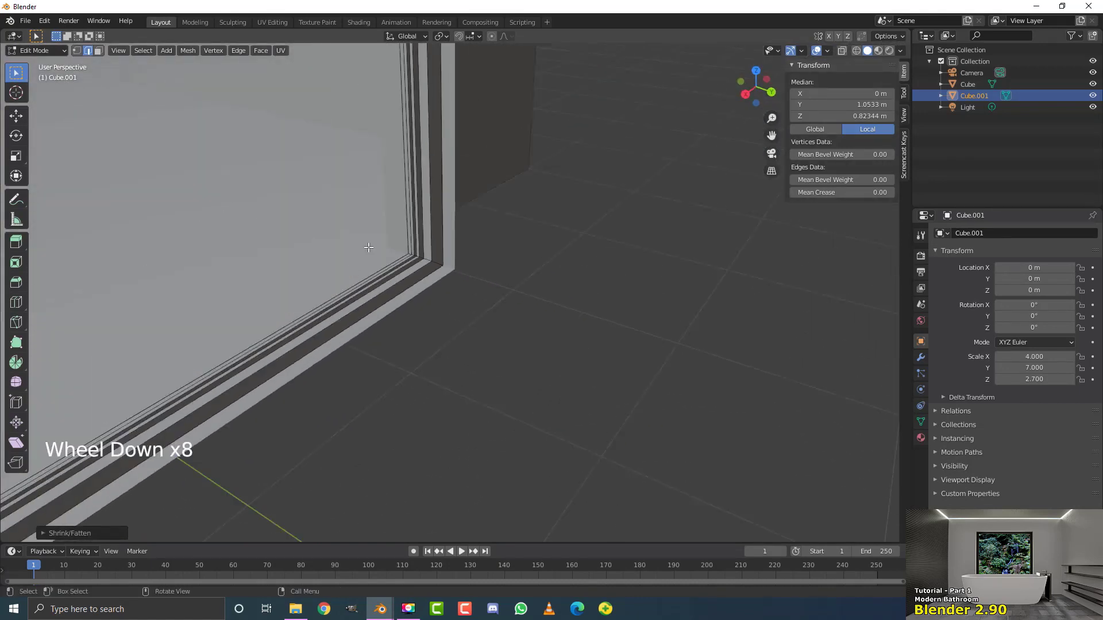
scroll(368, 247, "down", 5)
middle_click_drag(369, 247, 320, 257)
scroll(567, 164, "up", 3)
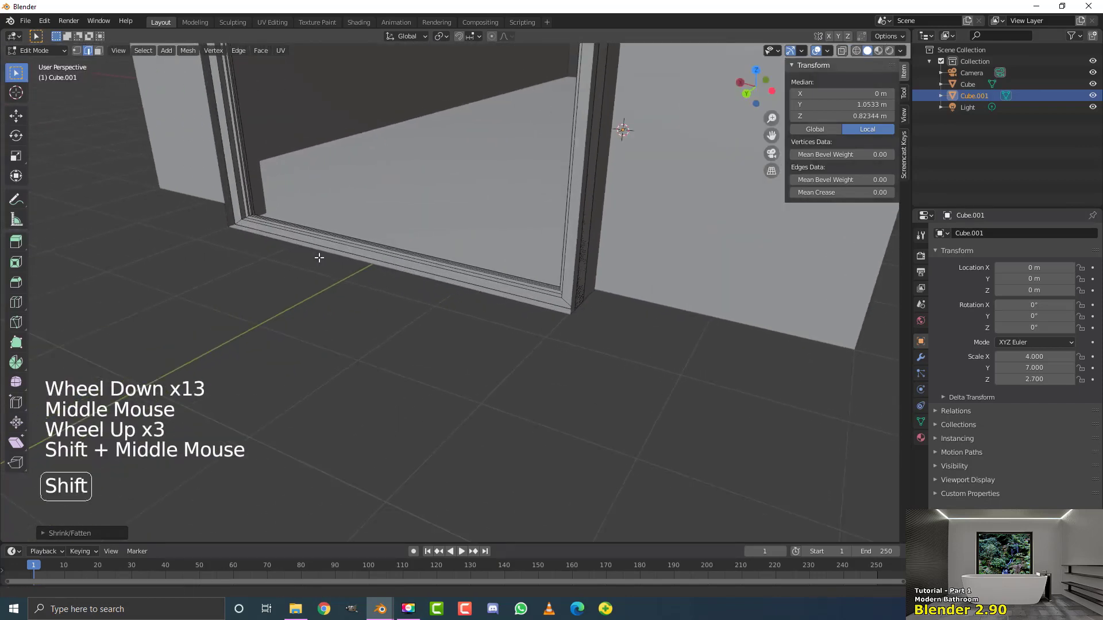
scroll(384, 225, "up", 6)
scroll(413, 217, "up", 2)
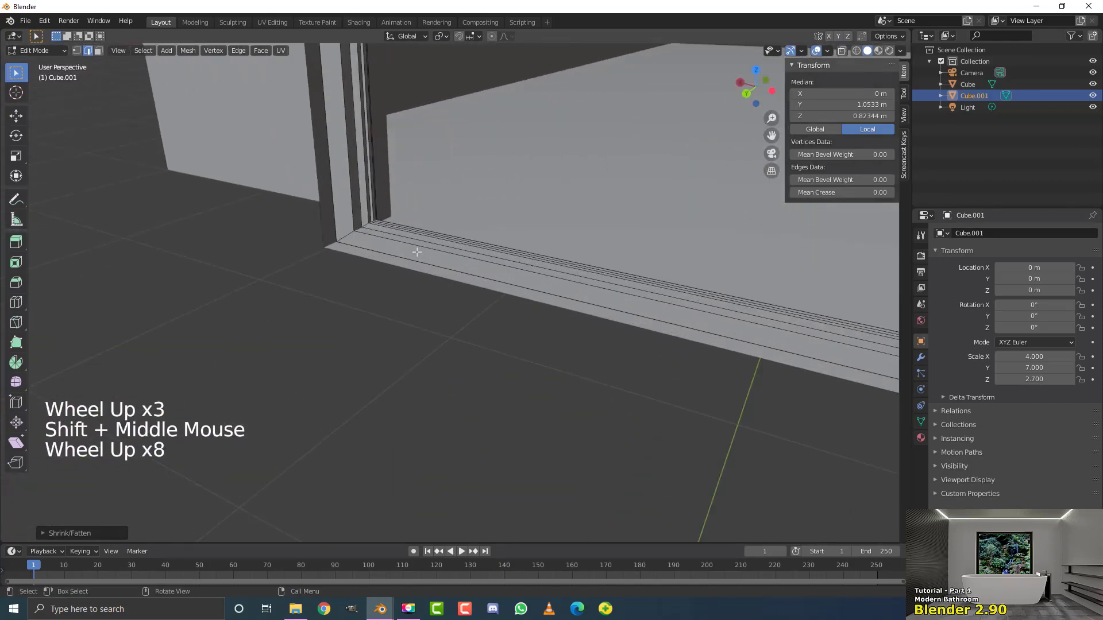
Look over the window frame's lower edge from outside and leave Edit Mode.
scroll(550, 271, "up", 1)
scroll(550, 271, "down", 5)
middle_click_drag(551, 272, 492, 227)
scroll(492, 227, "down", 4)
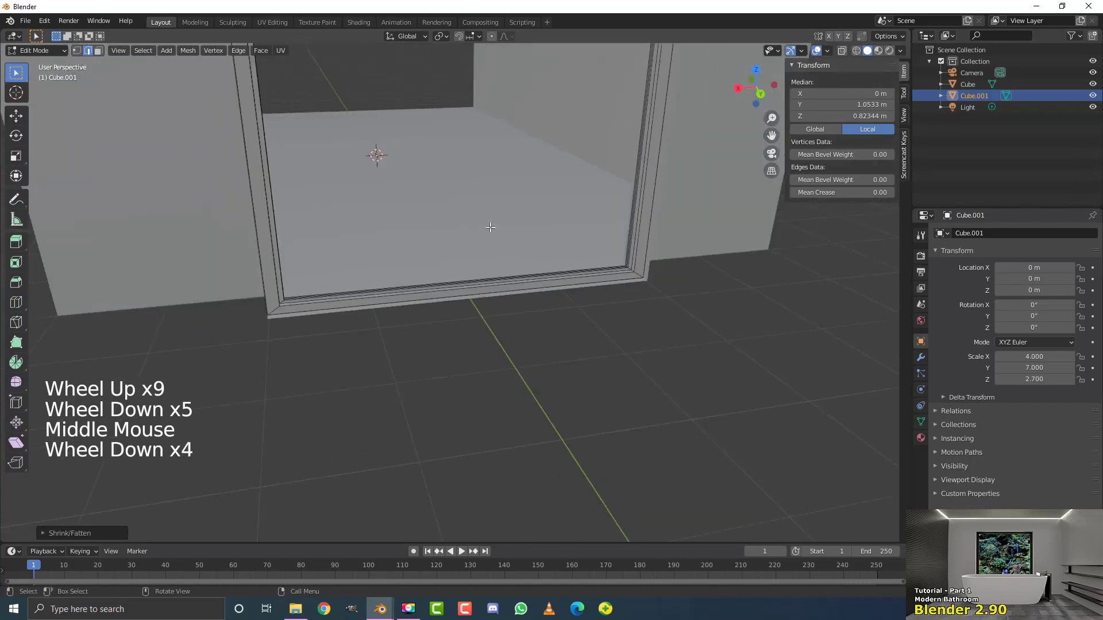
scroll(452, 271, "down", 2)
middle_click_drag(500, 279, 485, 298)
key("Tab")
scroll(499, 277, "down", 3)
scroll(485, 298, "up", 1)
scroll(446, 274, "up", 2)
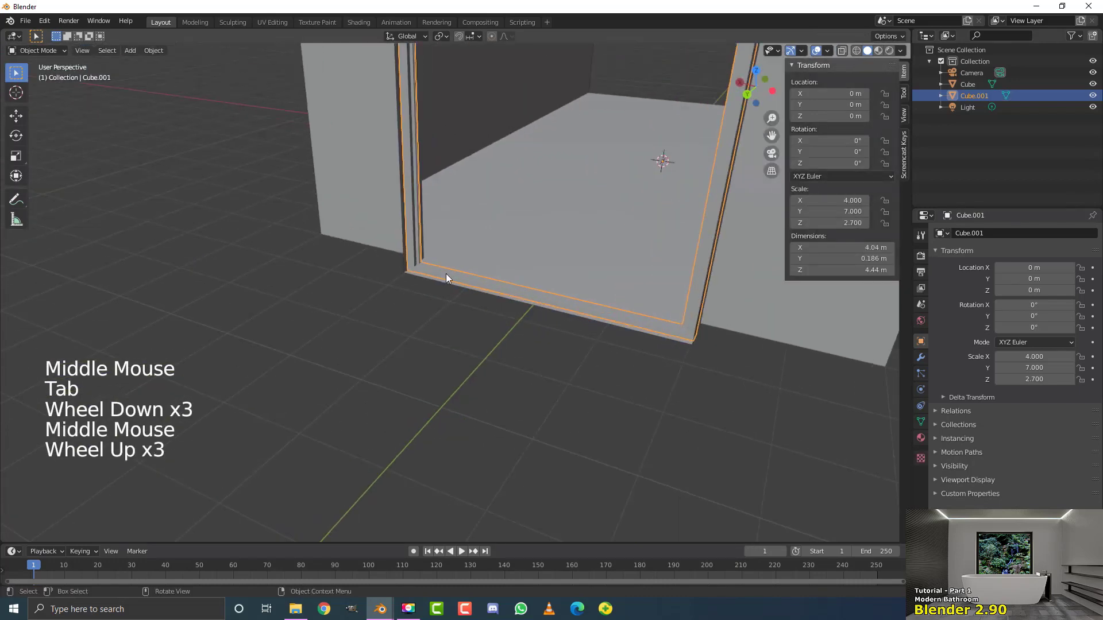
Remove the window frame's shared material and give it a new material named "frame".
left_click(921, 438)
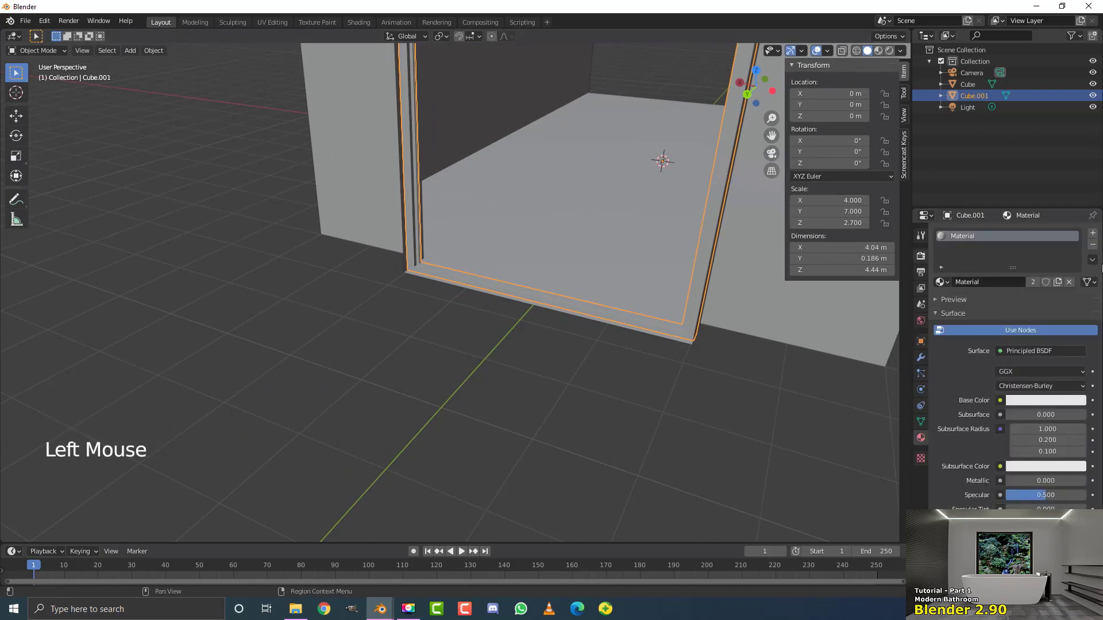
left_click(1093, 245)
left_click(1026, 281)
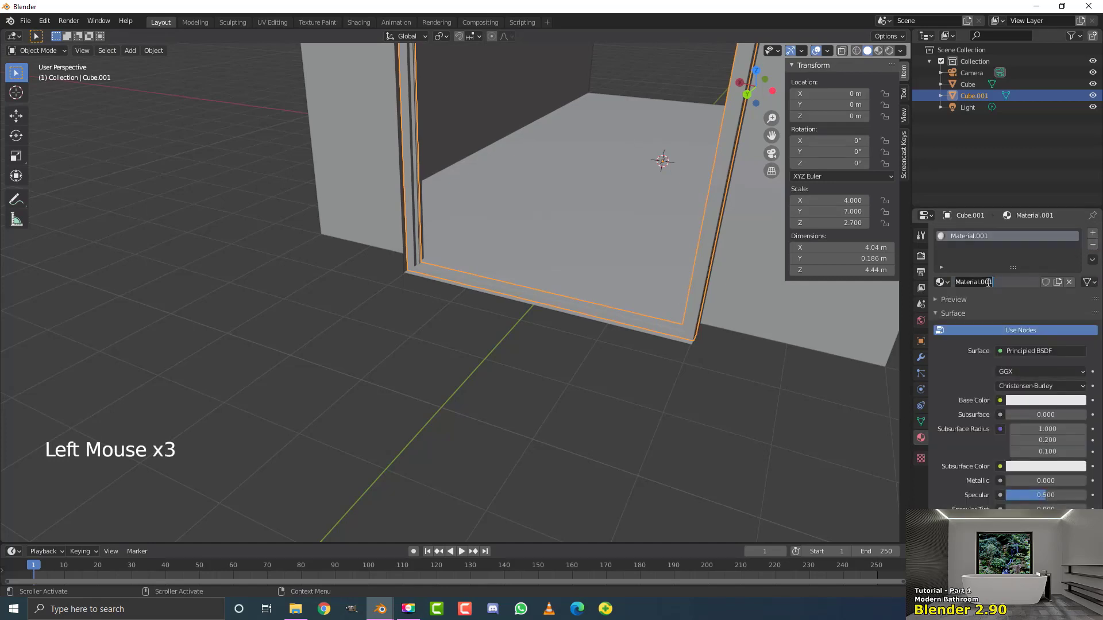
type("frame")
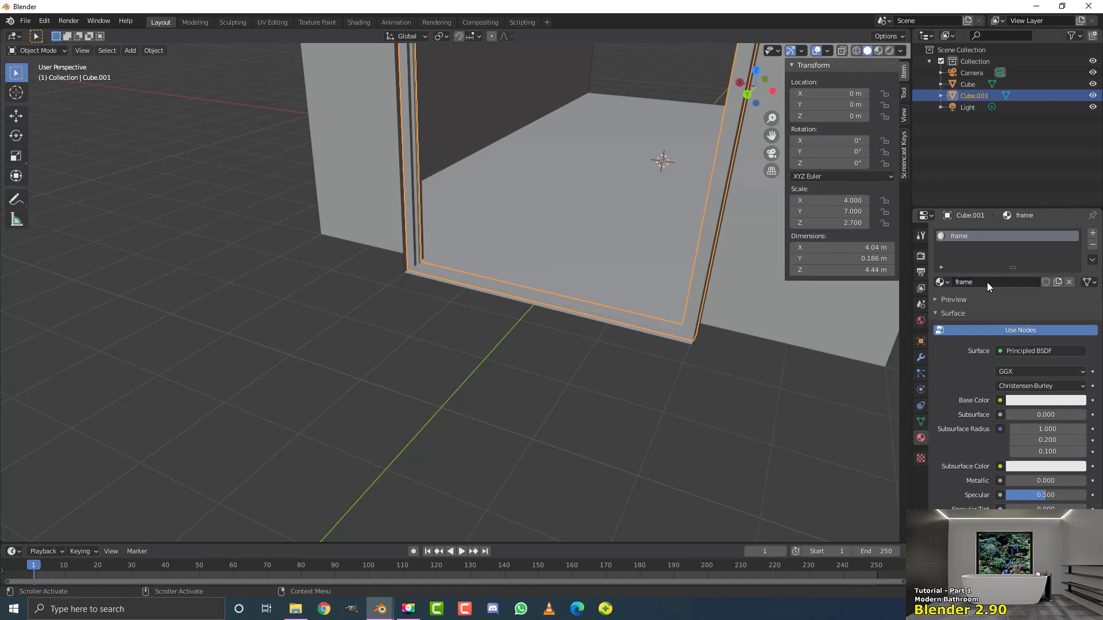
Set the frame material's viewport display color to dark grey with a value of 0.360.
left_click(941, 313)
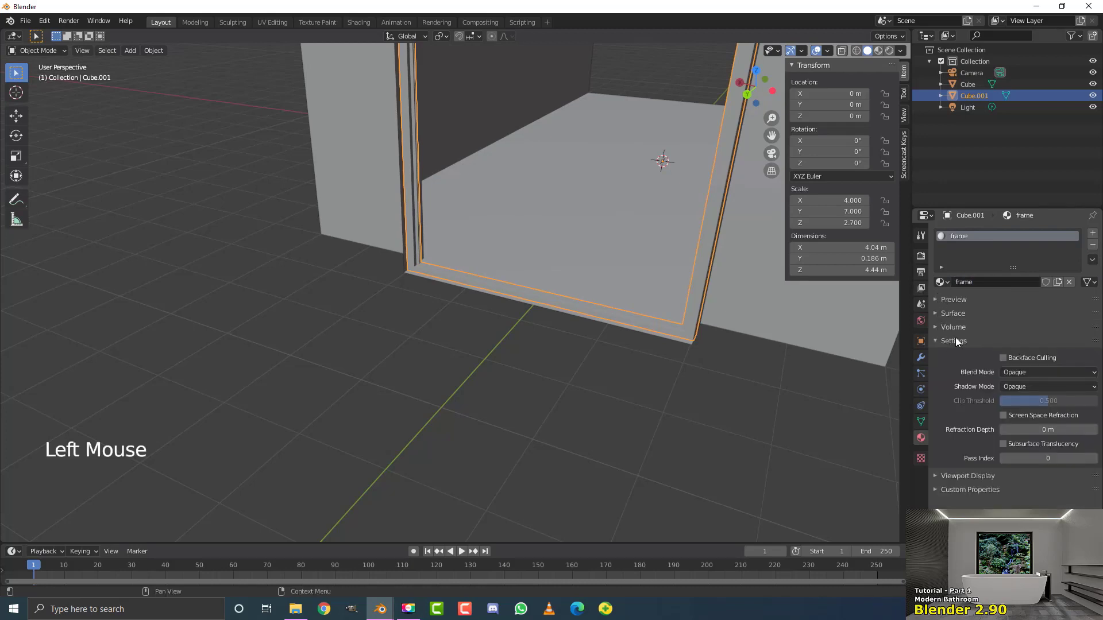
left_click(949, 476)
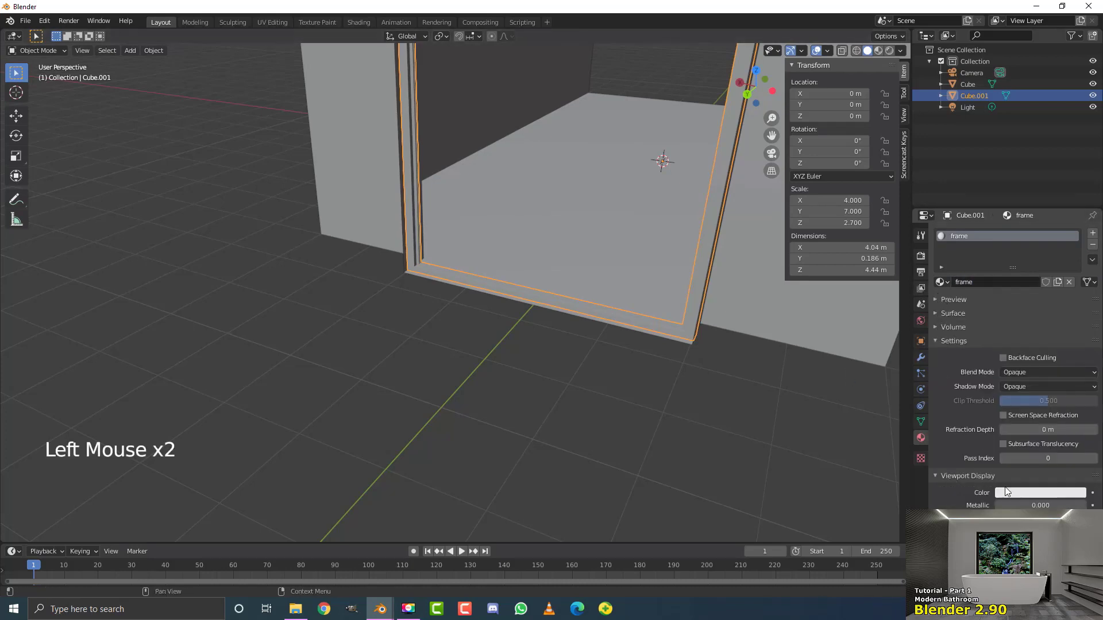
left_click(1007, 494)
left_click_drag(1077, 363, 1077, 382)
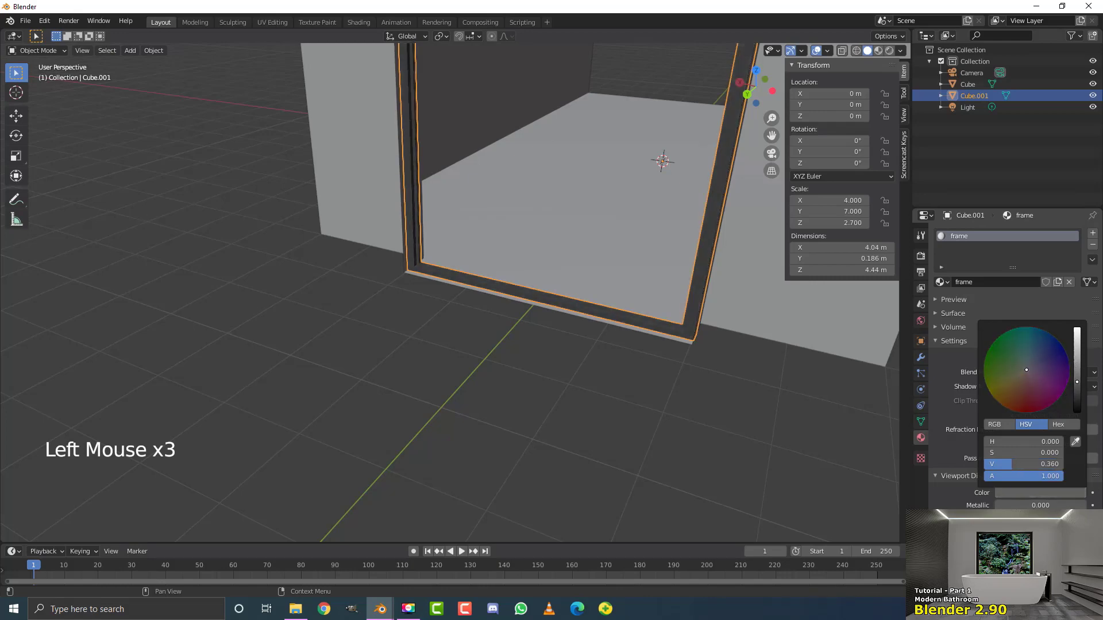
Examine the dark window frame up close and from inside the room, leaving nothing selected.
scroll(580, 354, "down", 6)
key("alt+a")
middle_click_drag(580, 354, 485, 314)
scroll(474, 268, "up", 9)
left_click(437, 291)
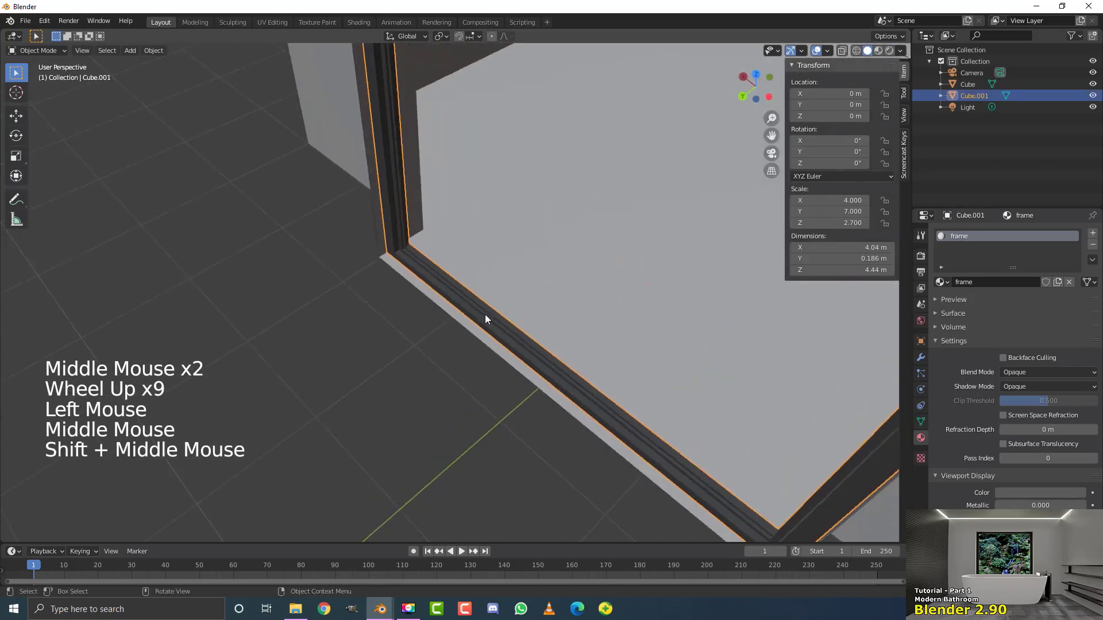
scroll(371, 215, "up", 4)
scroll(488, 377, "down", 14)
middle_click_drag(473, 363, 563, 269)
scroll(512, 199, "up", 5)
scroll(379, 359, "down", 5)
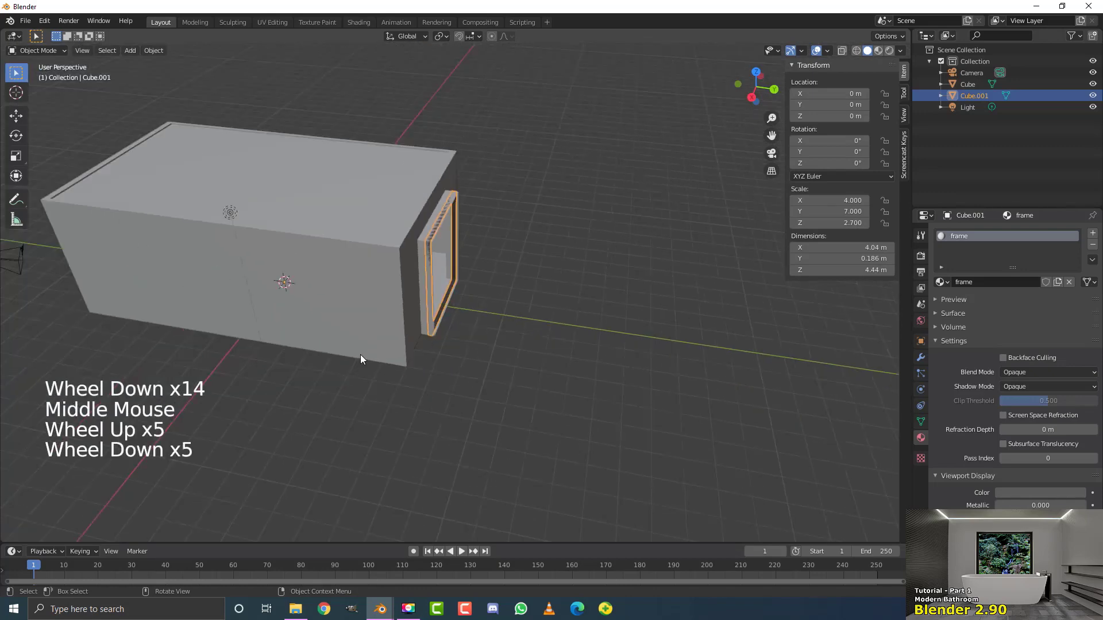
middle_click_drag(274, 323, 425, 280)
key("alt+a")
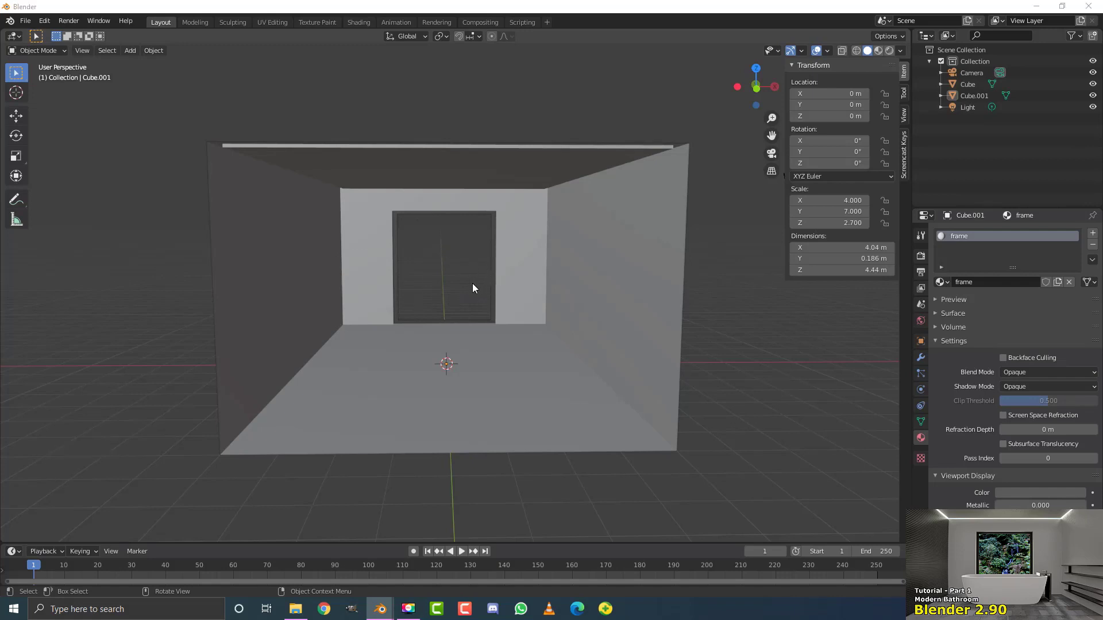
Add a cube mesh at the room's origin as the base for the bathtub.
middle_click_drag(472, 287, 426, 229)
key("shift+a")
mouse_move(418, 225)
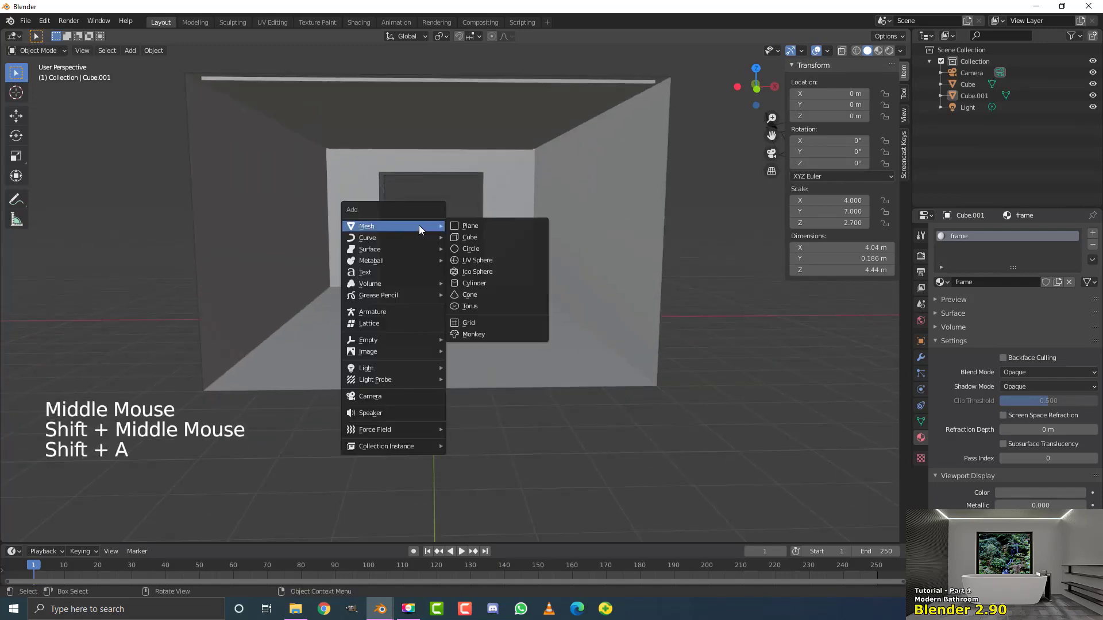
left_click(483, 236)
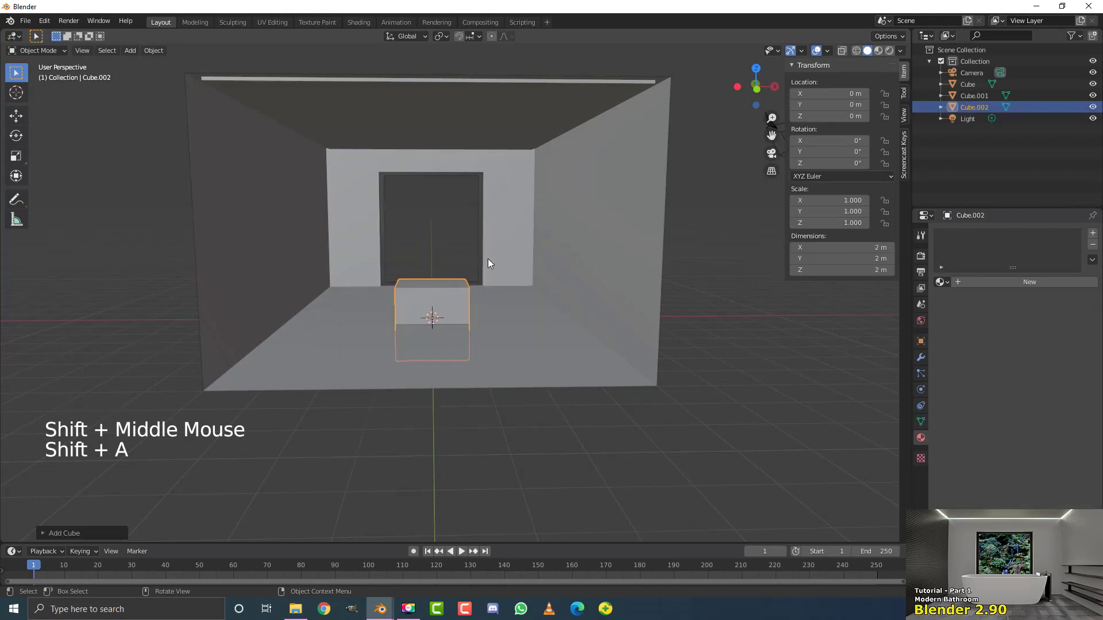
Move the cube's whole mesh up 1 m along Z in Edit Mode so it rests on the floor.
key("KP_1")
scroll(488, 261, "up", 8)
middle_click_drag(435, 255, 417, 338, "shift")
key("Tab")
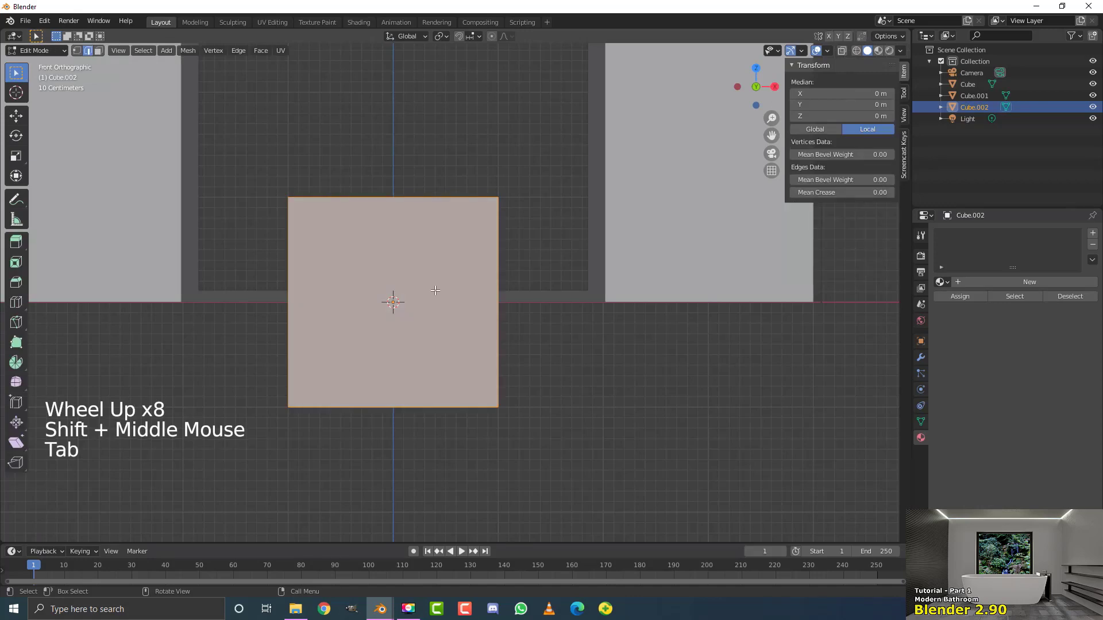
key("g")
key("ctrl")
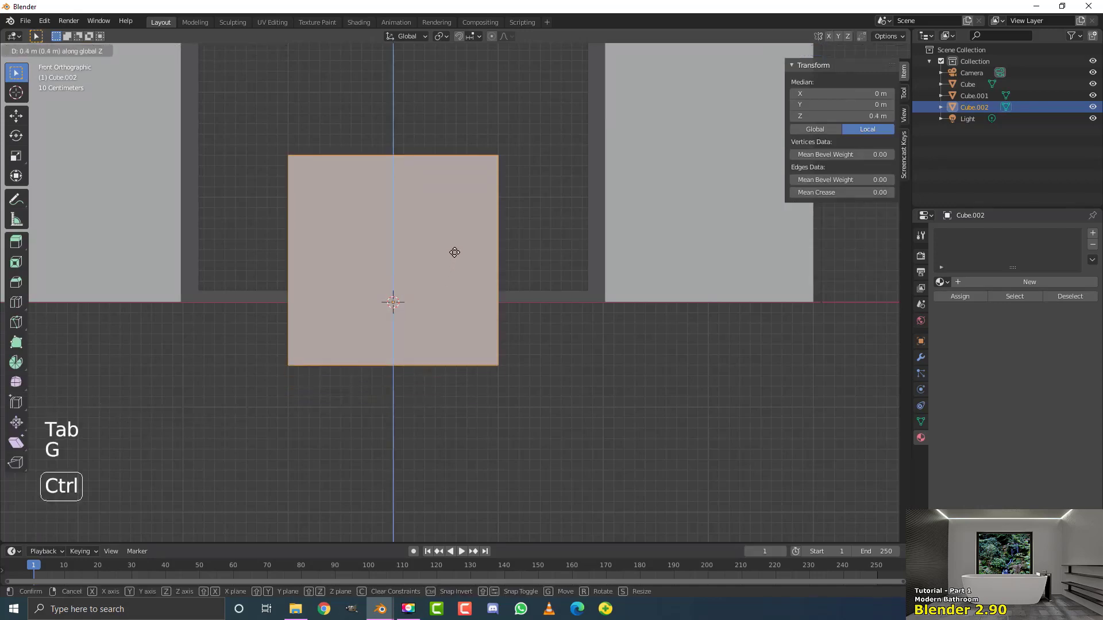
left_click(506, 188)
Scale the cube's mesh by 2 along X into a long block.
scroll(506, 188, "down", 4)
middle_click_drag(506, 188, 368, 366)
scroll(303, 384, "down", 4)
scroll(463, 383, "up", 1)
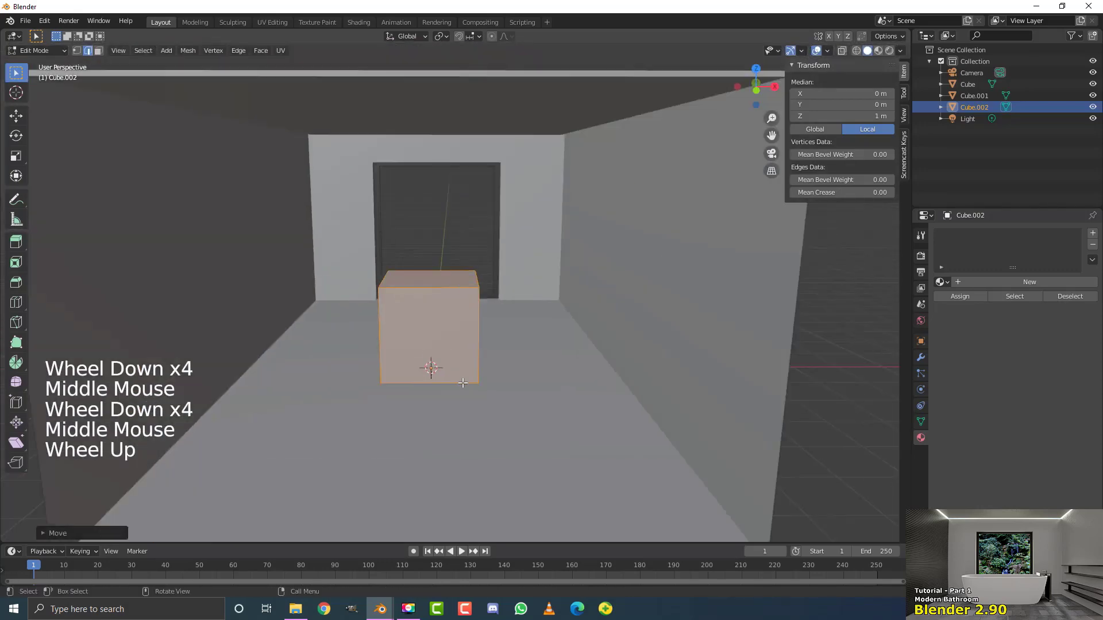
type("s")
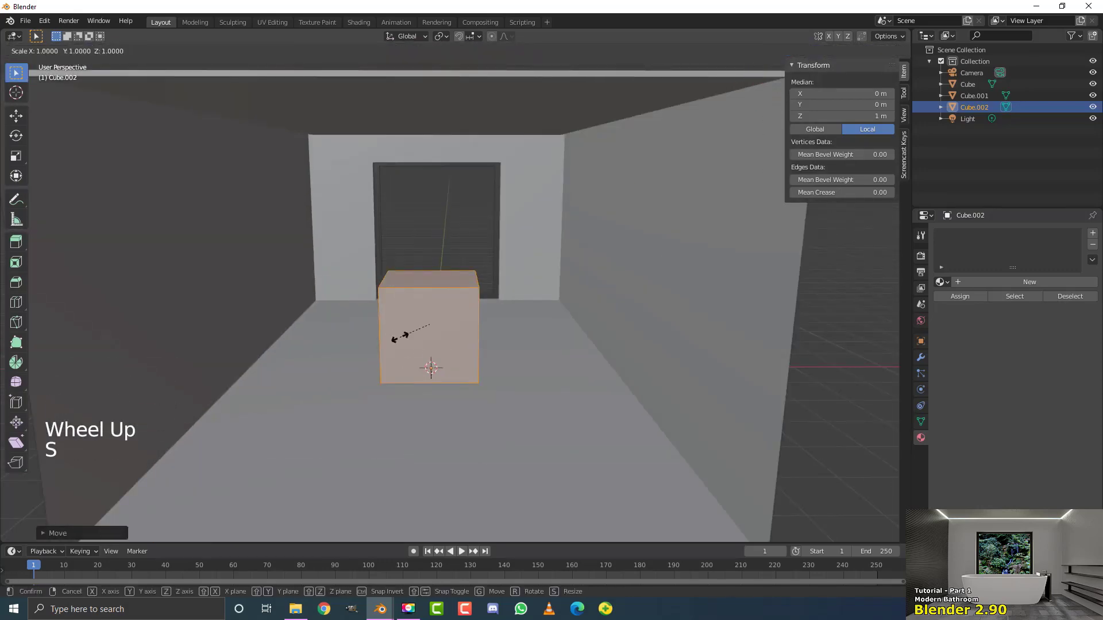
type("x")
type("2")
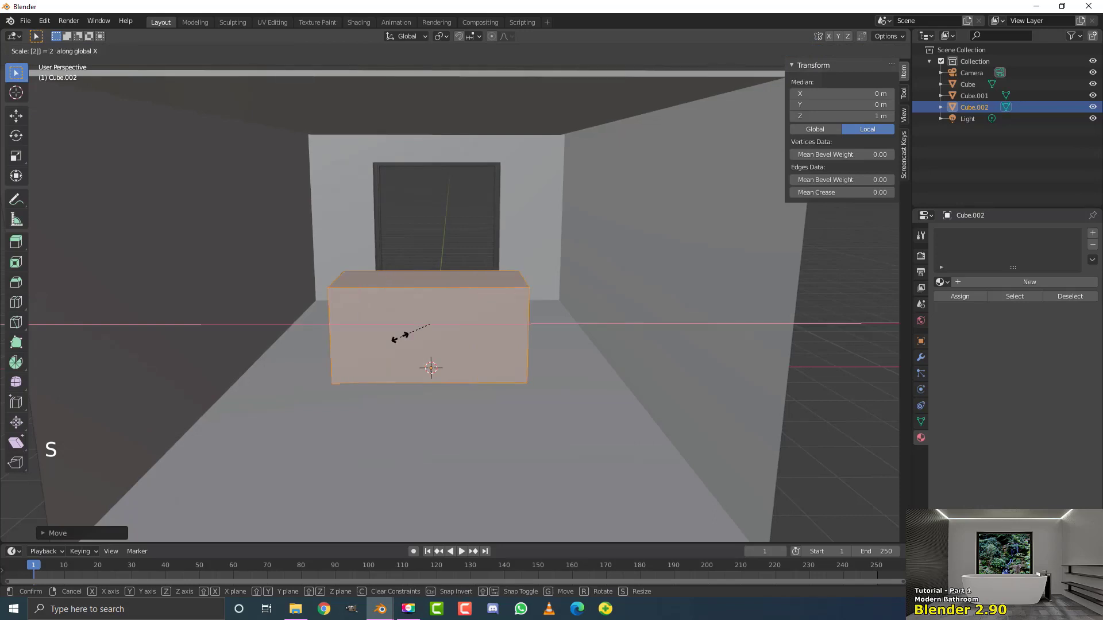
key("Return")
Select the block's top face in face mode and scale it up so the sides flare outward.
scroll(466, 361, "up", 3)
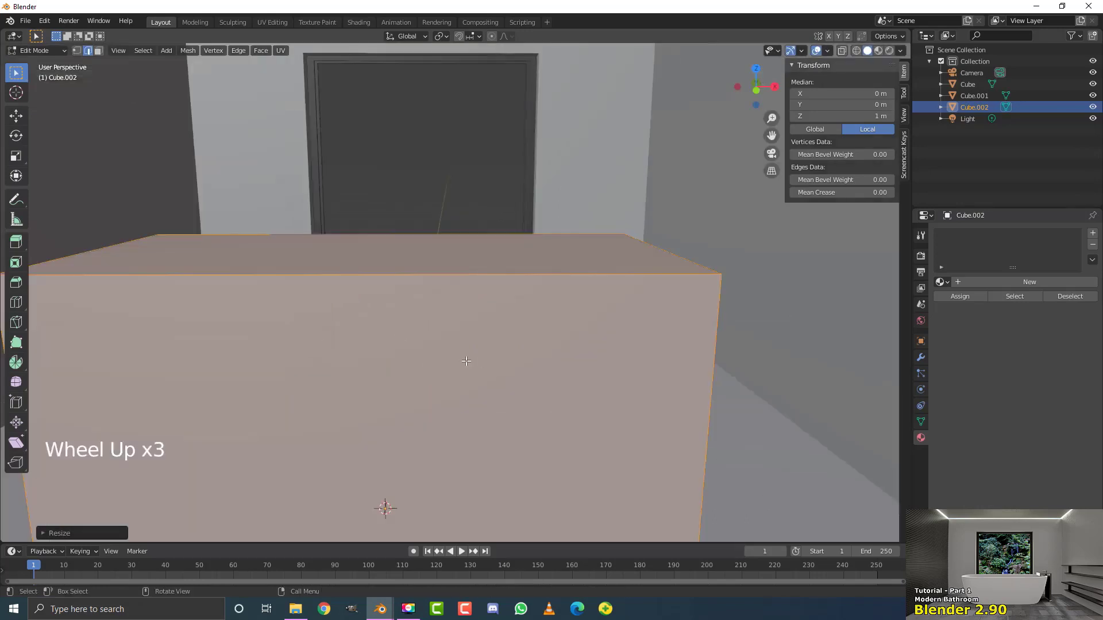
scroll(337, 360, "down", 2)
scroll(489, 326, "down", 3)
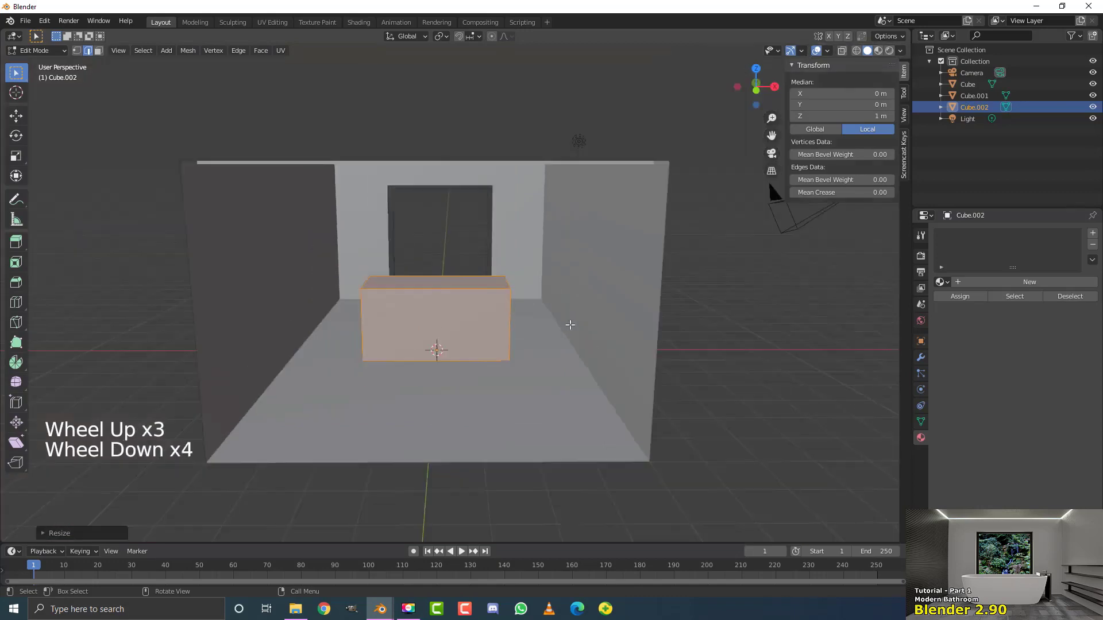
mouse_move(546, 324)
middle_mouse_down()
mouse_move(516, 332)
mouse_move(550, 325)
middle_mouse_up()
scroll(550, 326, "up", 1)
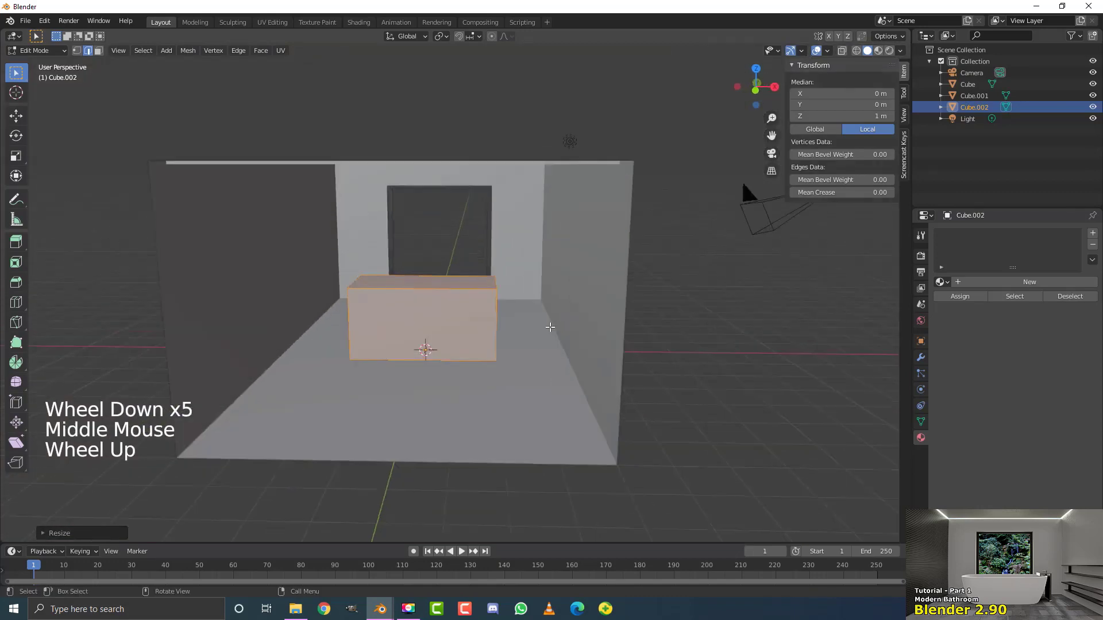
scroll(450, 295, "up", 2)
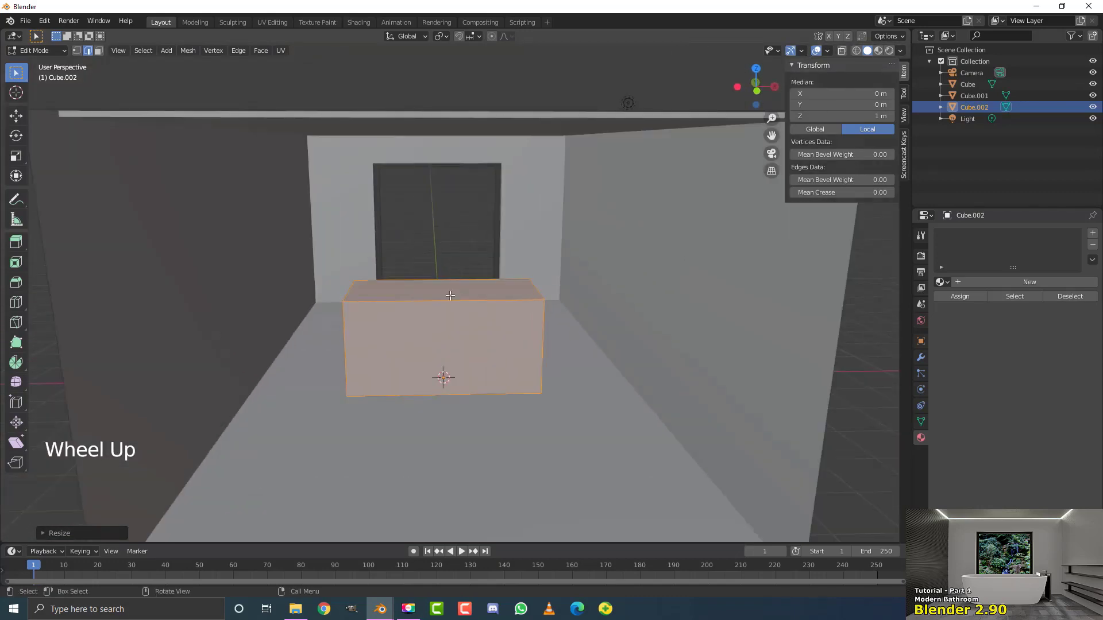
left_click(100, 51)
left_click(436, 281)
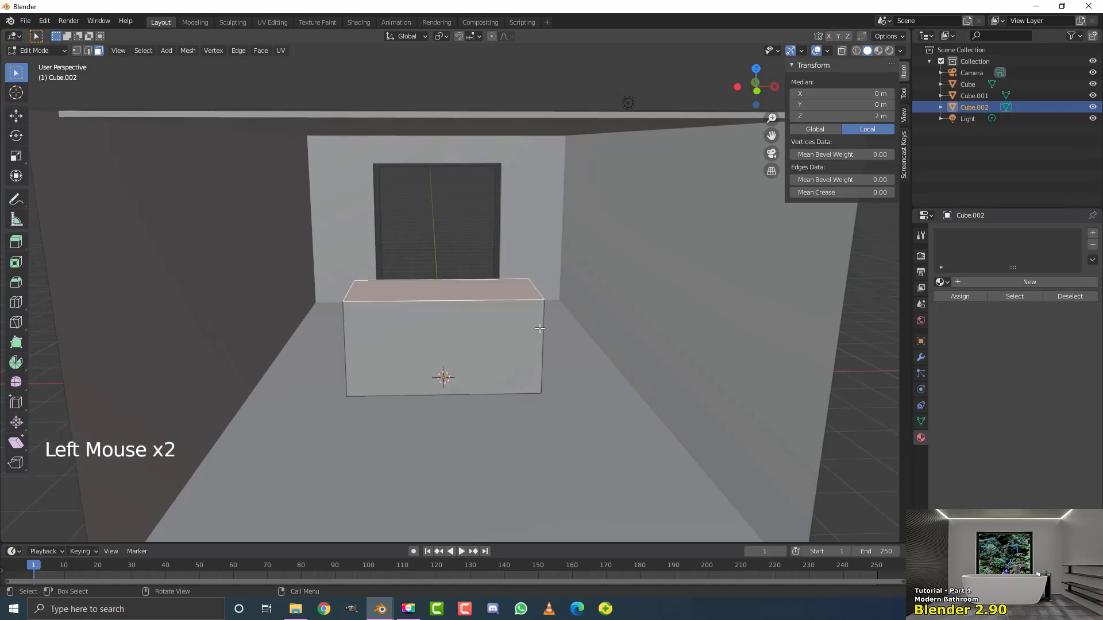
scroll(611, 369, "up", 1)
middle_click_drag(610, 369, 613, 374)
key("s")
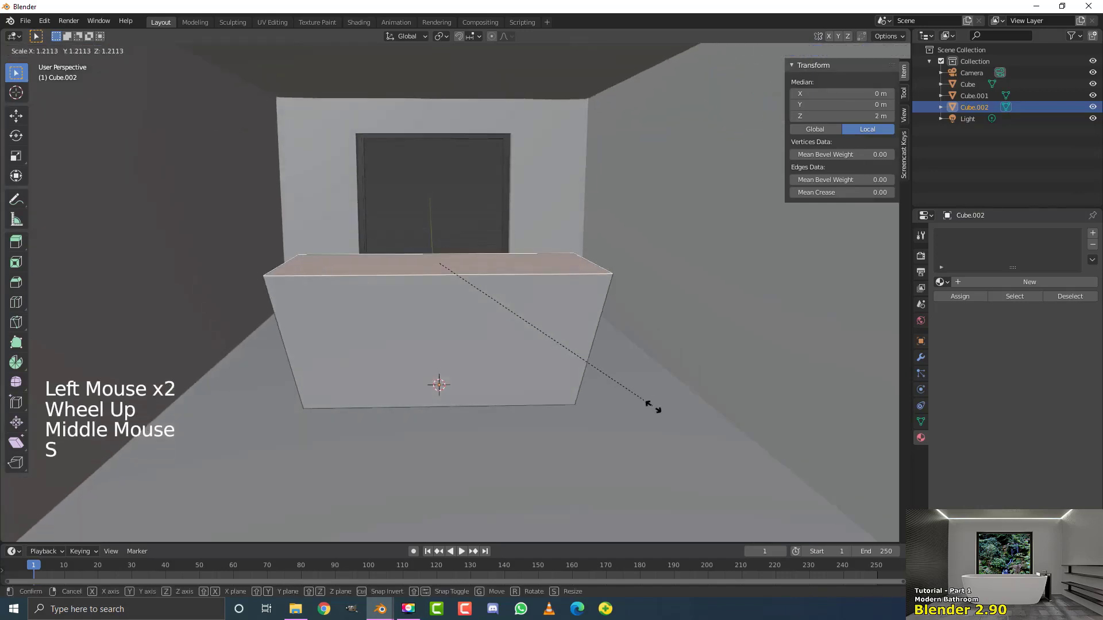
Lower the block's top face along Z to about 1.48 m and delete that face to open the tub.
key("g")
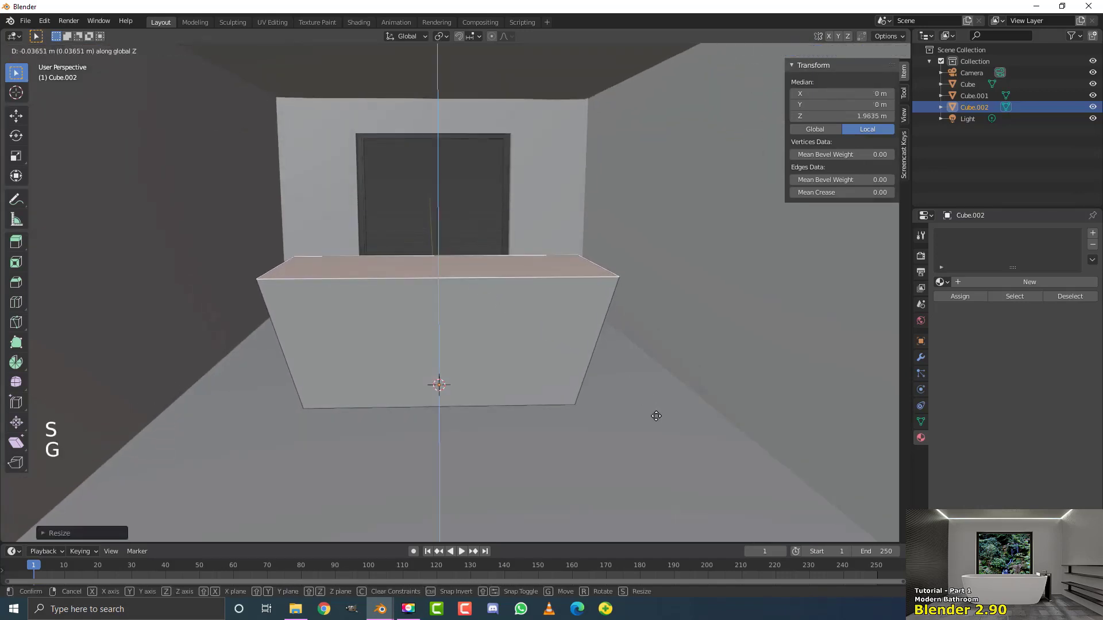
left_click(660, 443)
middle_click_drag(660, 442, 625, 406)
key("x")
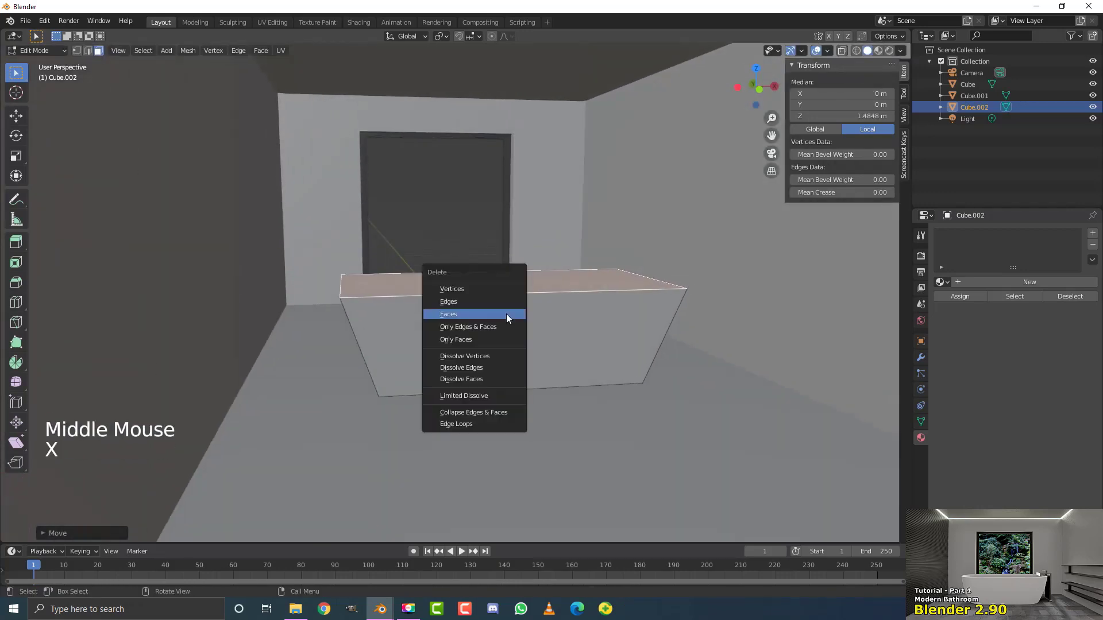
left_click(448, 315)
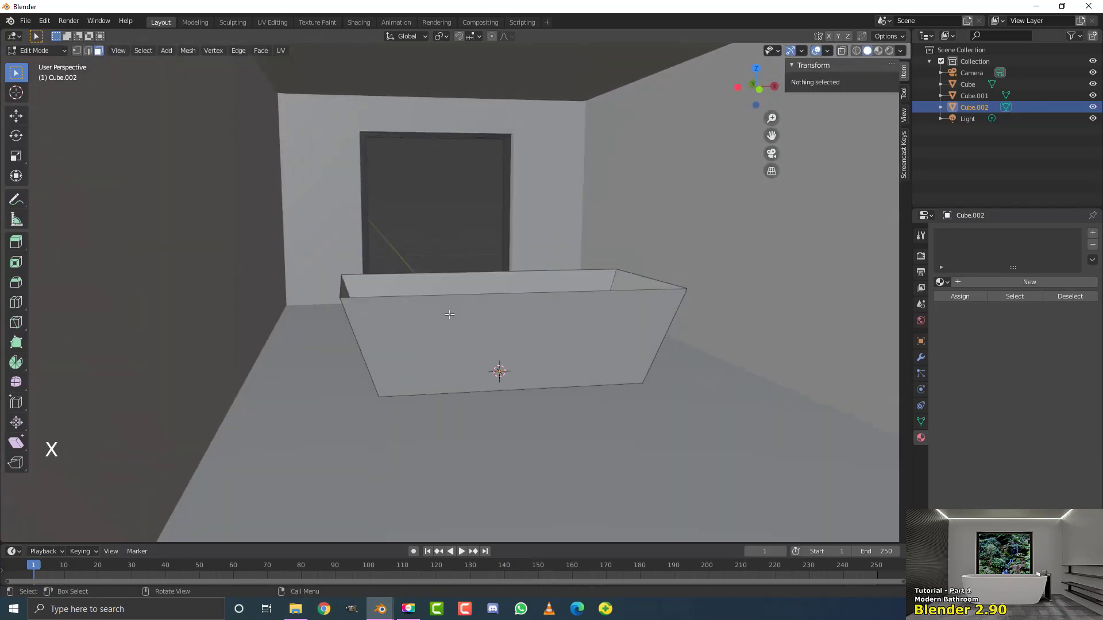
Add a Subdivision Surface modifier to the tub with viewport and render levels both set to 3.
middle_click_drag(460, 287, 430, 233)
left_click(920, 357)
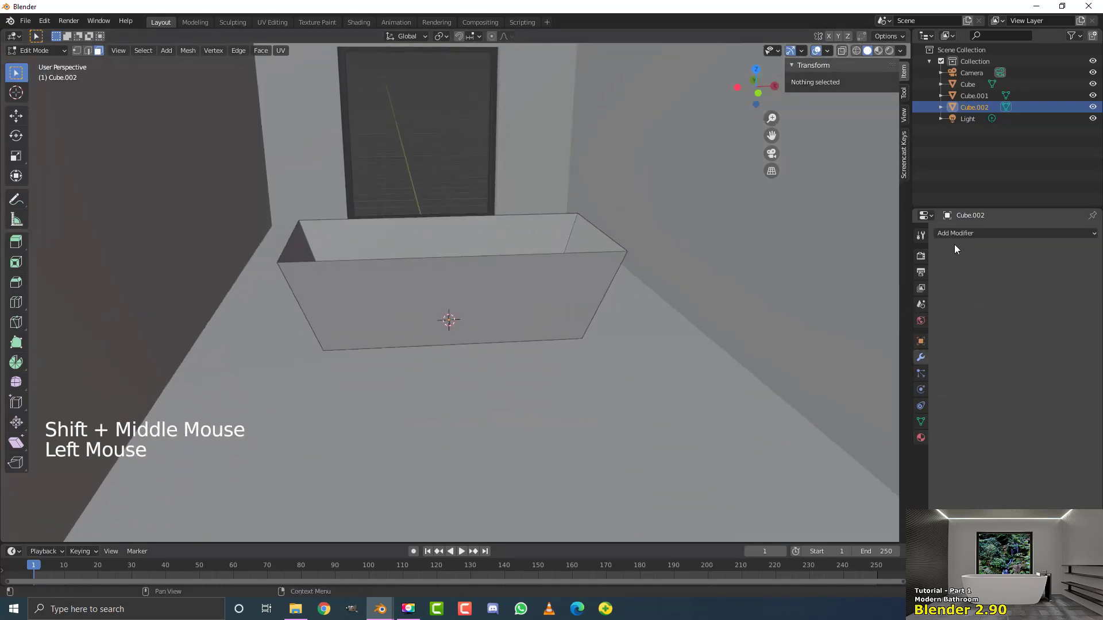
left_click(957, 236)
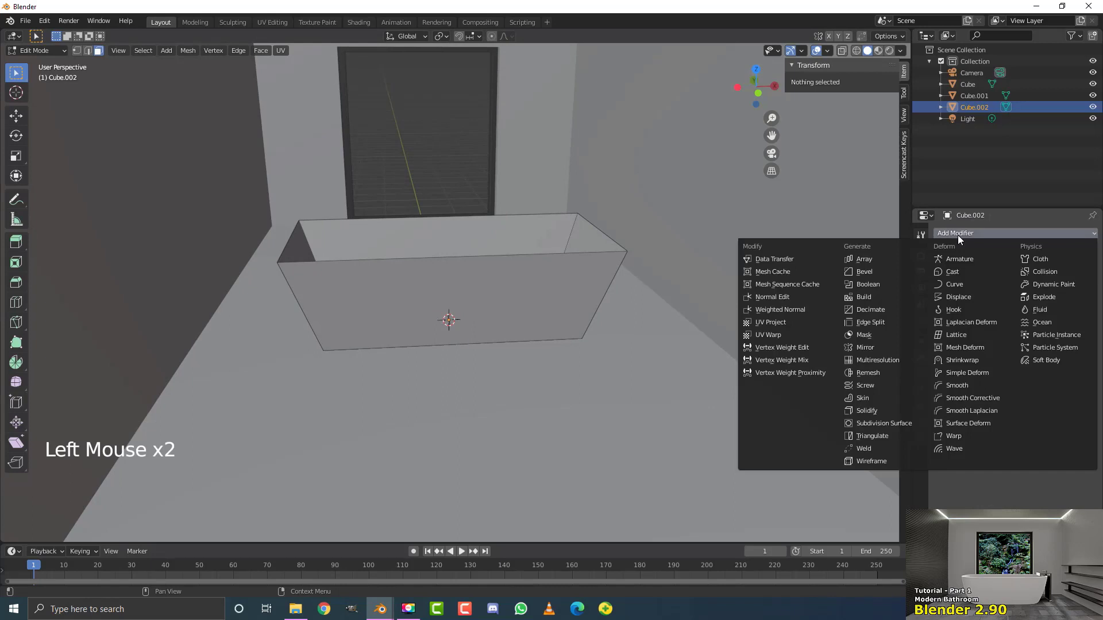
left_click(898, 423)
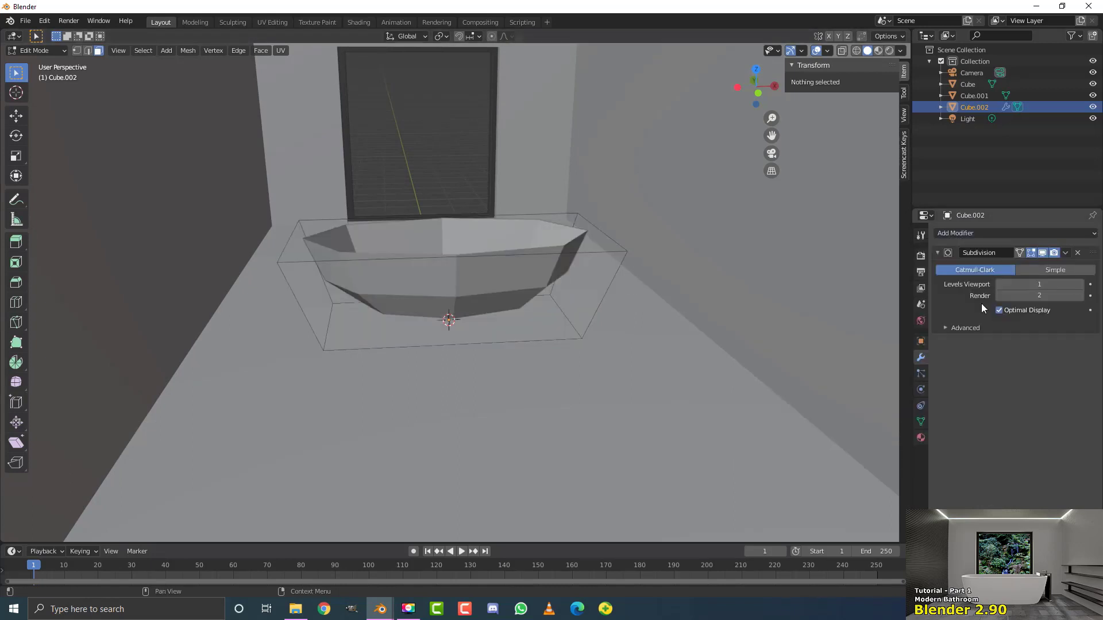
left_click(1080, 295)
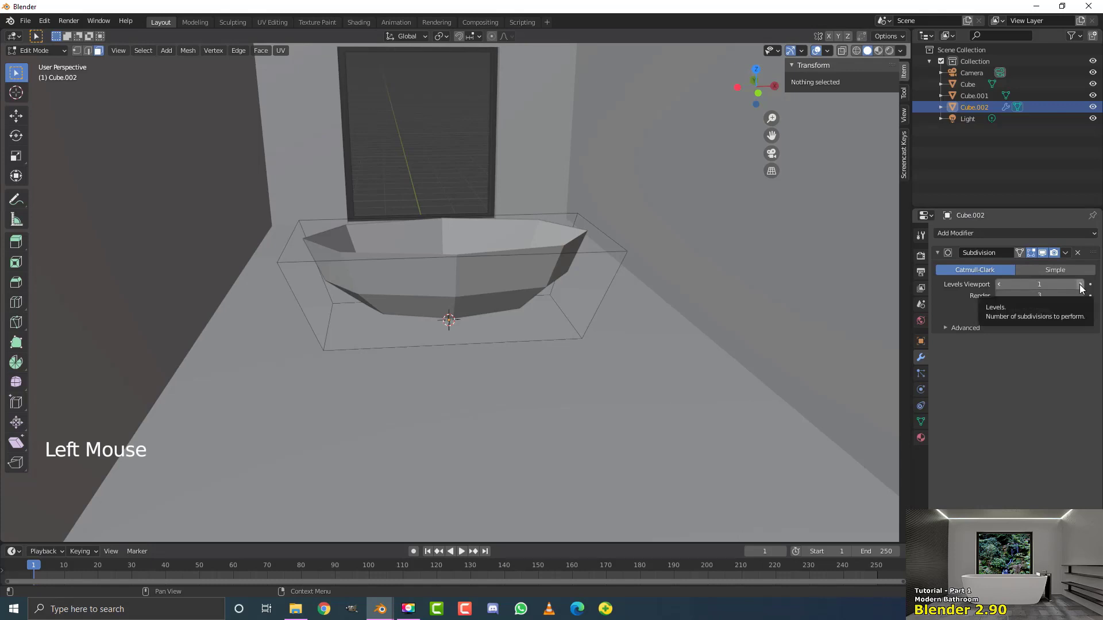
left_click(1080, 284)
left_click(1080, 284)
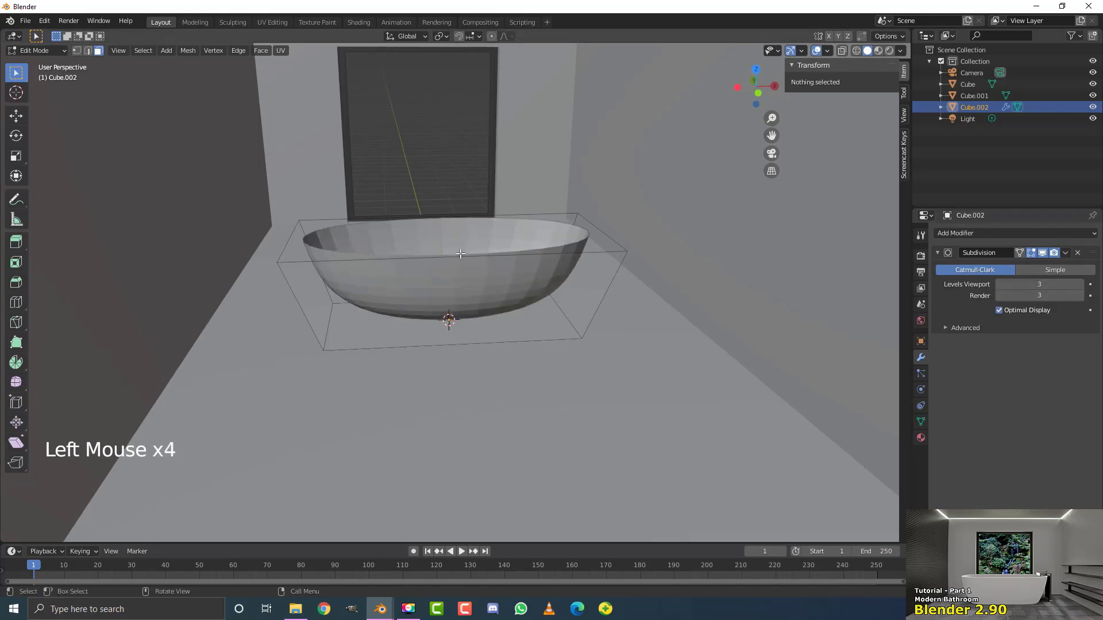
Add two evenly spaced loop cuts across the tub's long side, left at their default positions.
middle_click_drag(460, 254, 494, 253)
scroll(371, 235, "up", 2)
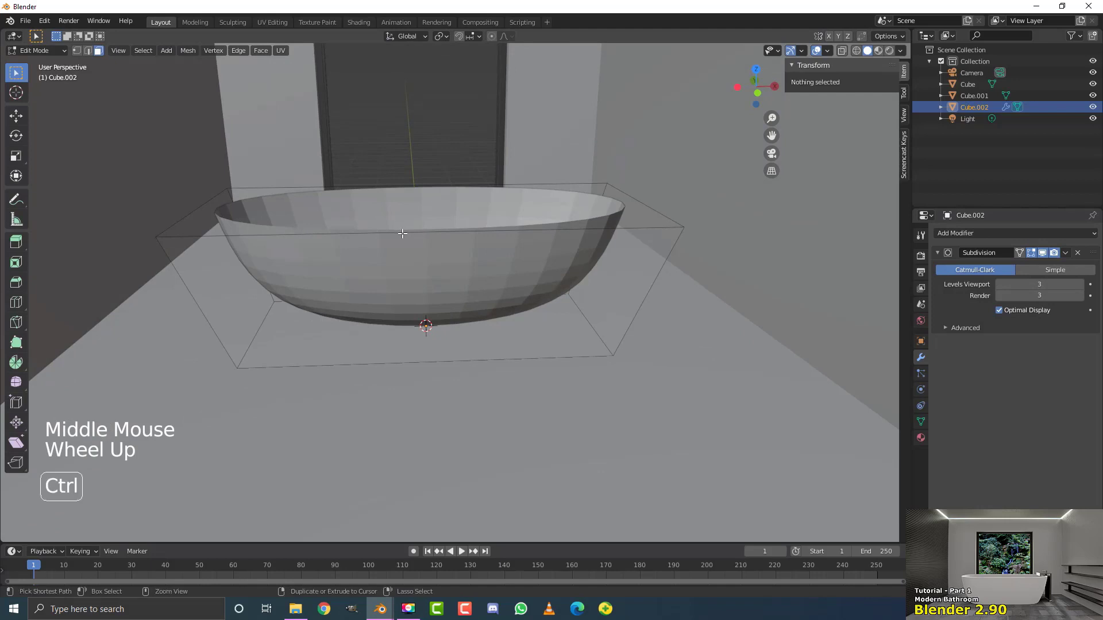
key("ctrl+r")
scroll(424, 234, "up", 1)
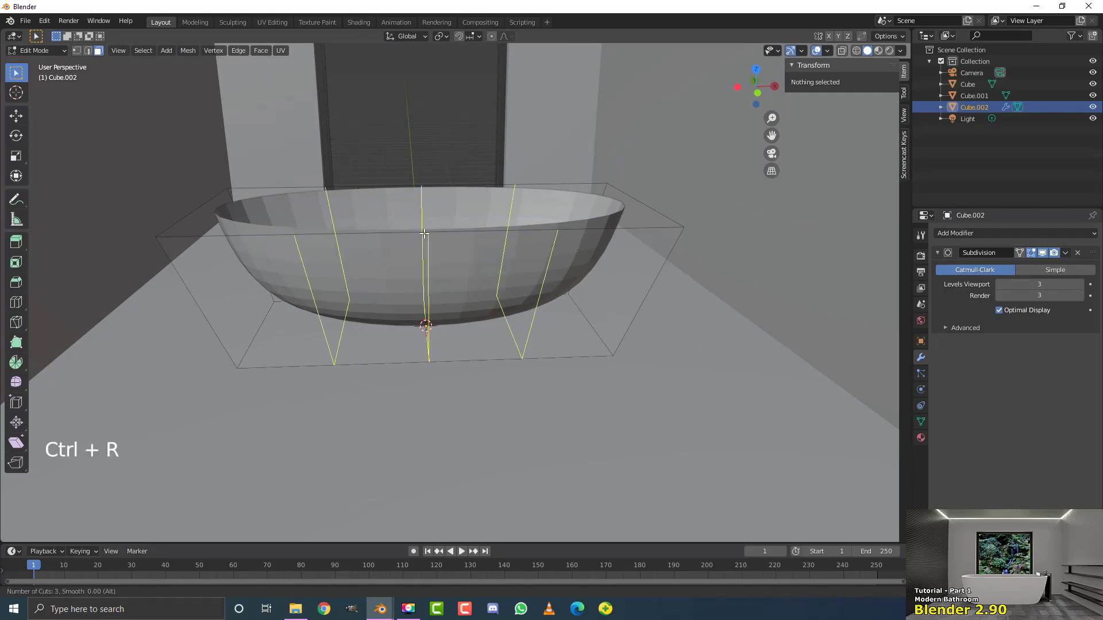
left_click(423, 233)
right_click(424, 233)
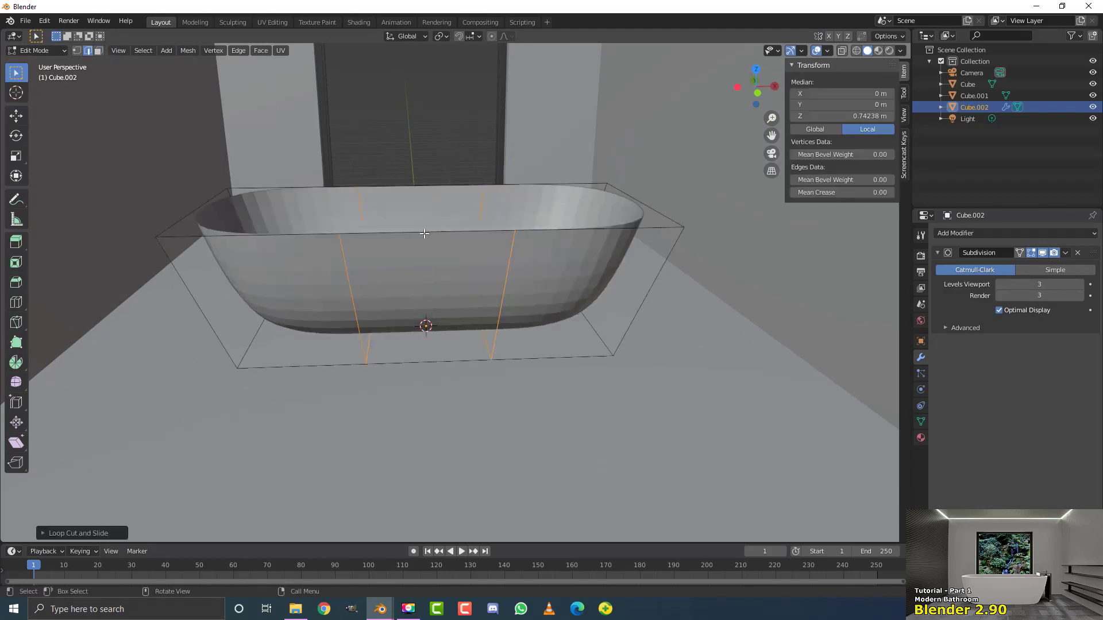
Add a horizontal loop cut centred on the tub's height and push it slightly outward with Shrink/Fatten.
scroll(424, 233, "down", 4)
middle_click_drag(423, 233, 516, 285)
scroll(471, 253, "up", 3)
middle_click(405, 276)
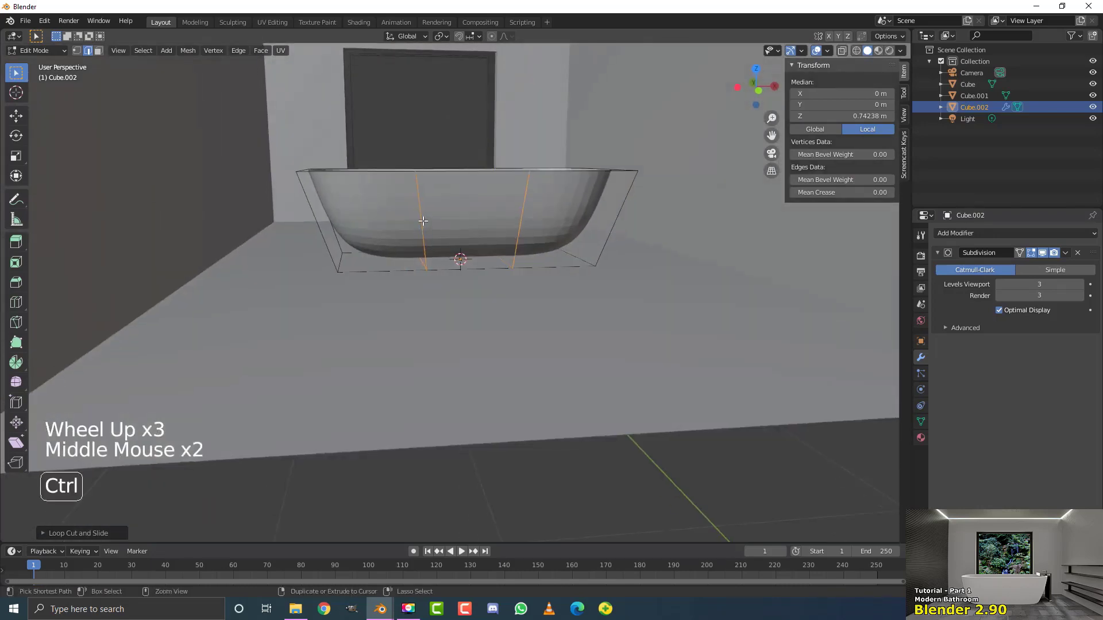
key("ctrl+r")
left_click(519, 287)
right_click(521, 289)
scroll(520, 290, "up", 1)
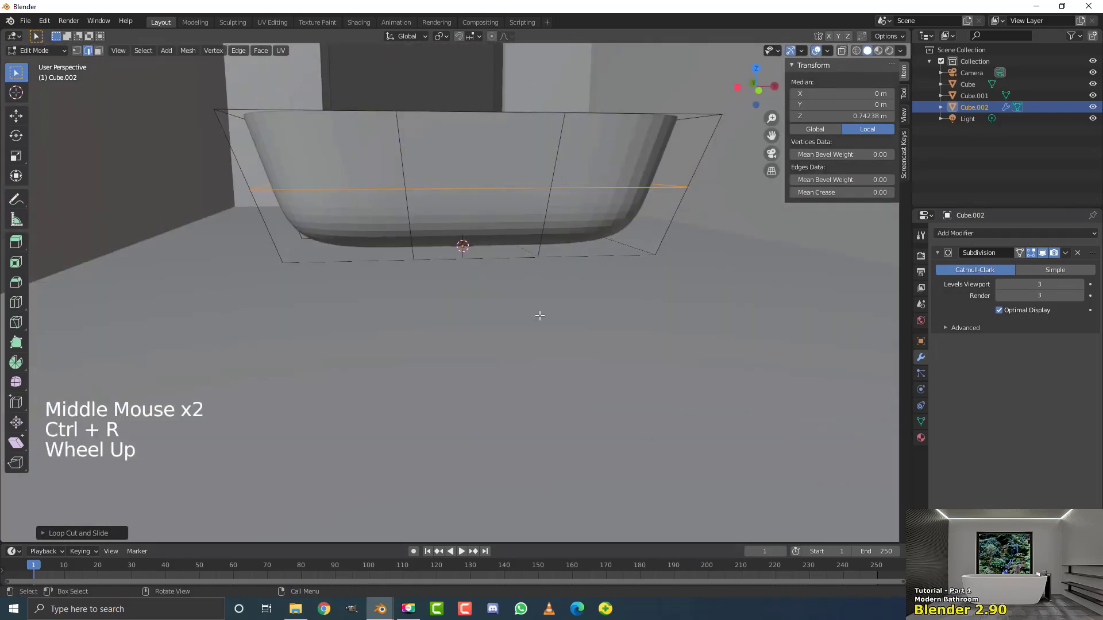
key("alt+s")
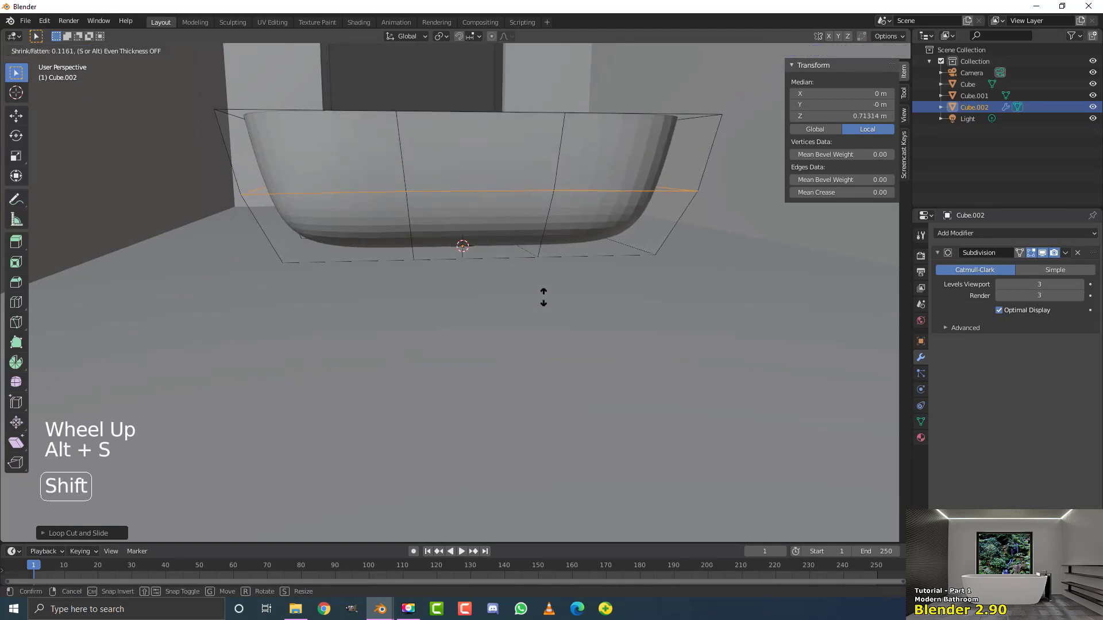
left_click(543, 284)
Add a horizontal loop cut in the tub's lower section and slide it down close to the base, at about Z 0.045 m.
scroll(542, 283, "up", 2)
middle_click_drag(541, 283, 485, 263)
key("alt+a")
key("ctrl+r")
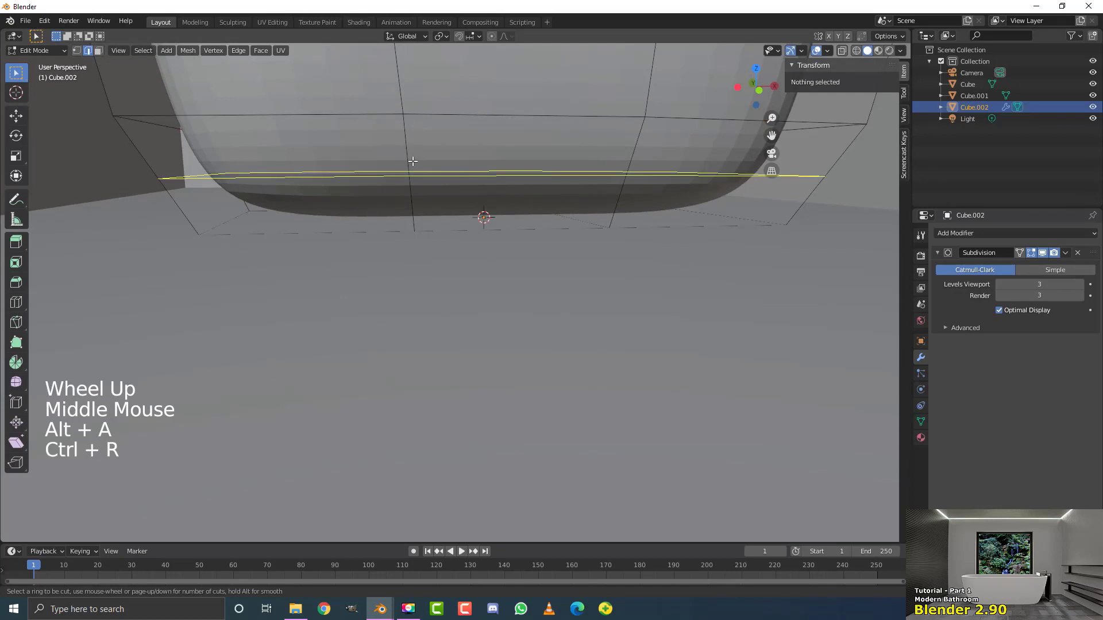
left_click(413, 161)
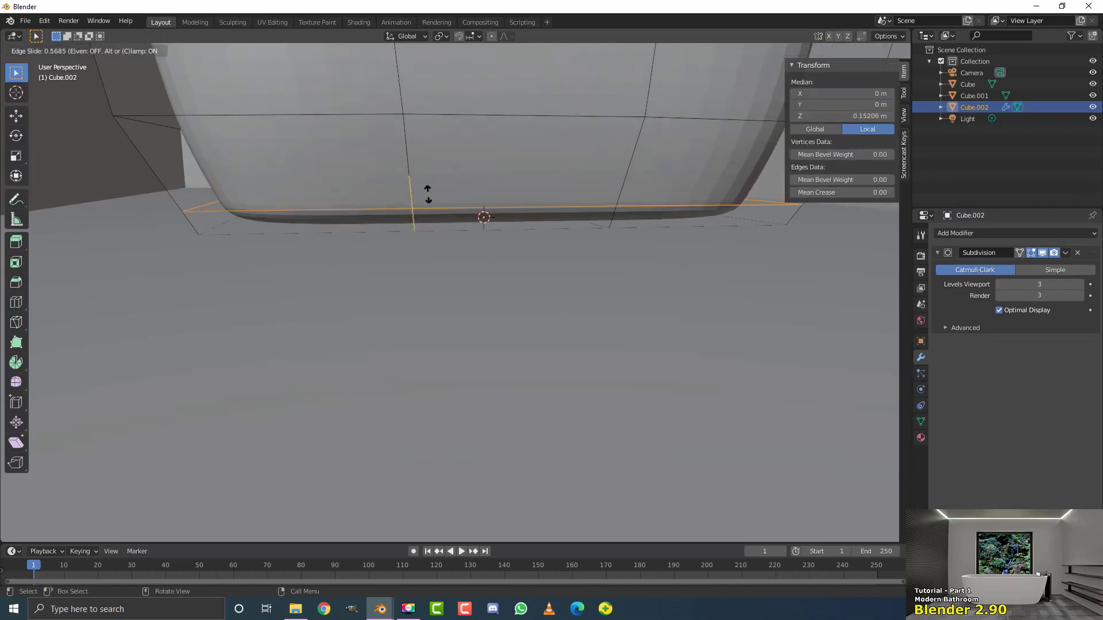
left_click(434, 210)
scroll(433, 210, "down", 5)
middle_click_drag(434, 211, 497, 248)
scroll(496, 248, "up", 2)
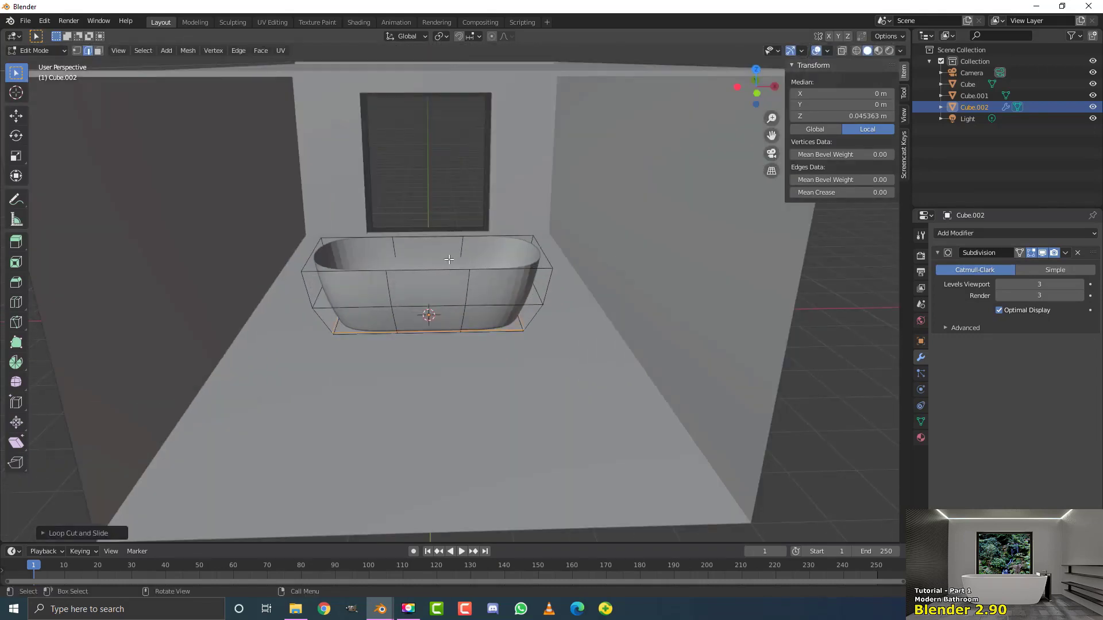
Add a Solidify modifier to the tub with a thickness of 0.1 m.
left_click(953, 233)
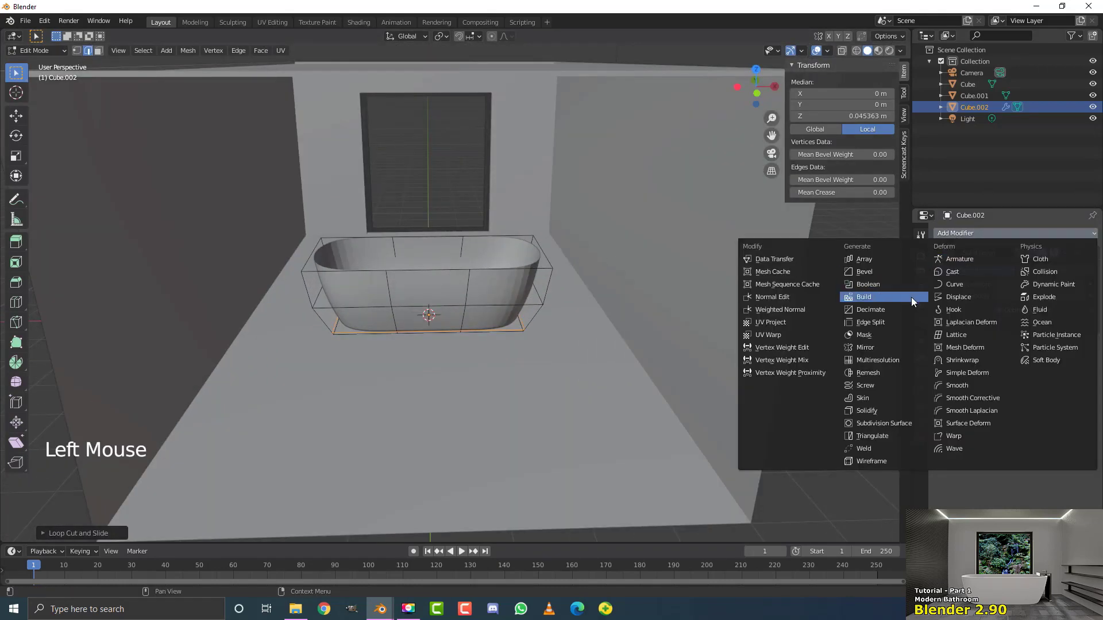
left_click(866, 411)
scroll(458, 316, "up", 1)
middle_click_drag(448, 322, 459, 316)
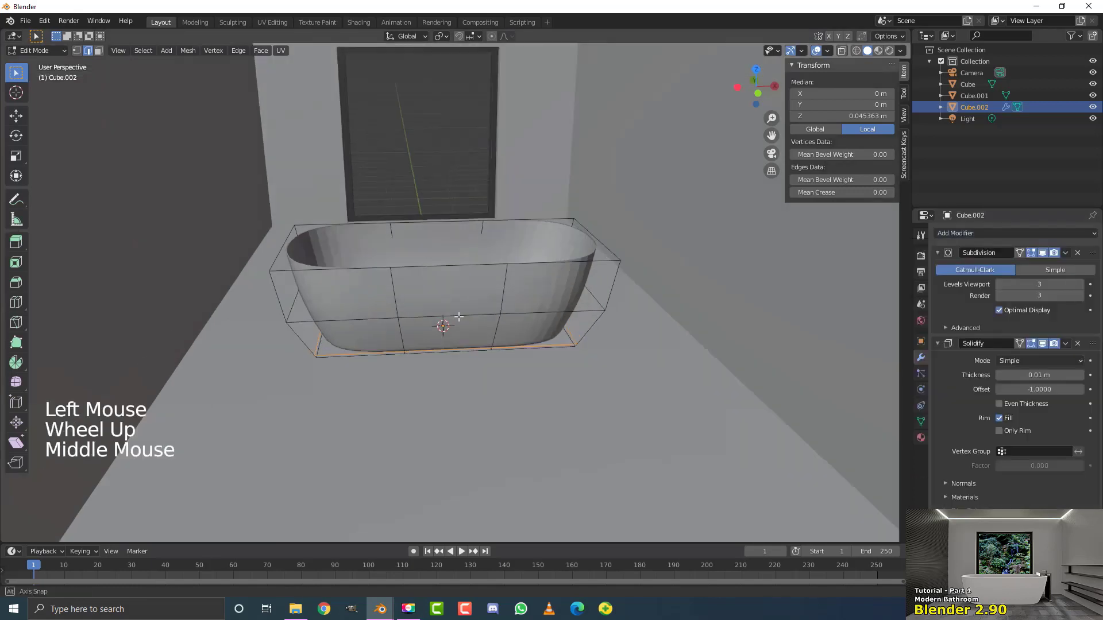
scroll(458, 316, "up", 1)
mouse_move(1037, 375)
left_mouse_down()
mouse_move(1063, 375)
mouse_move(1045, 375)
left_mouse_up()
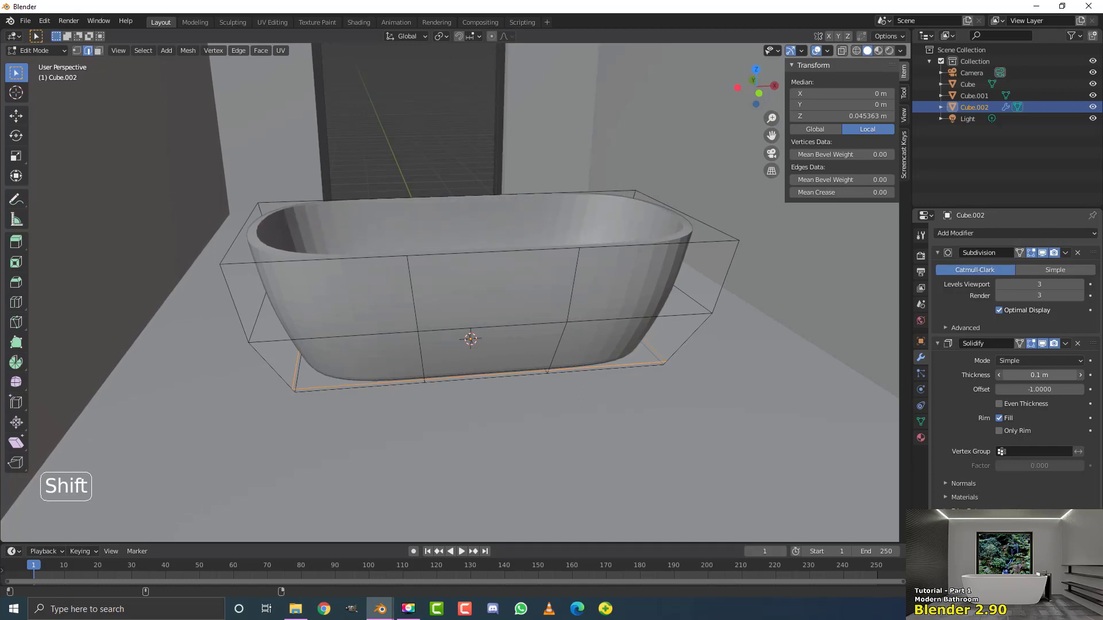
left_click_drag(1046, 375, 1090, 379)
left_click(1046, 377)
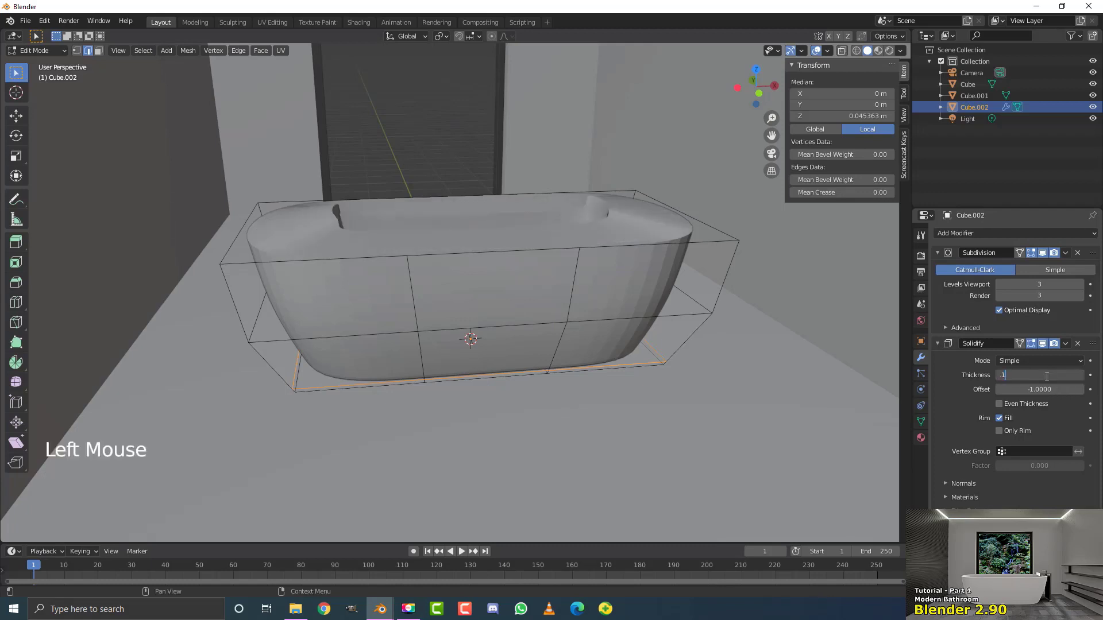
type(".1")
key("Return")
middle_click_drag(793, 308, 459, 190)
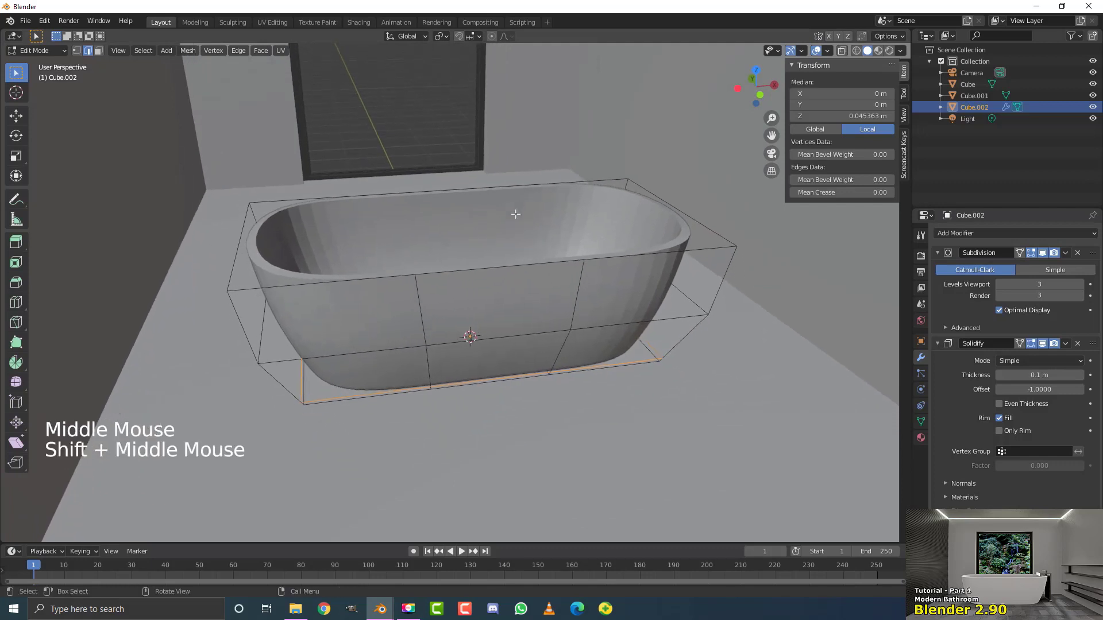
Collapse the Subdivision and Solidify settings and add a Bevel modifier to the tub.
left_click(938, 252)
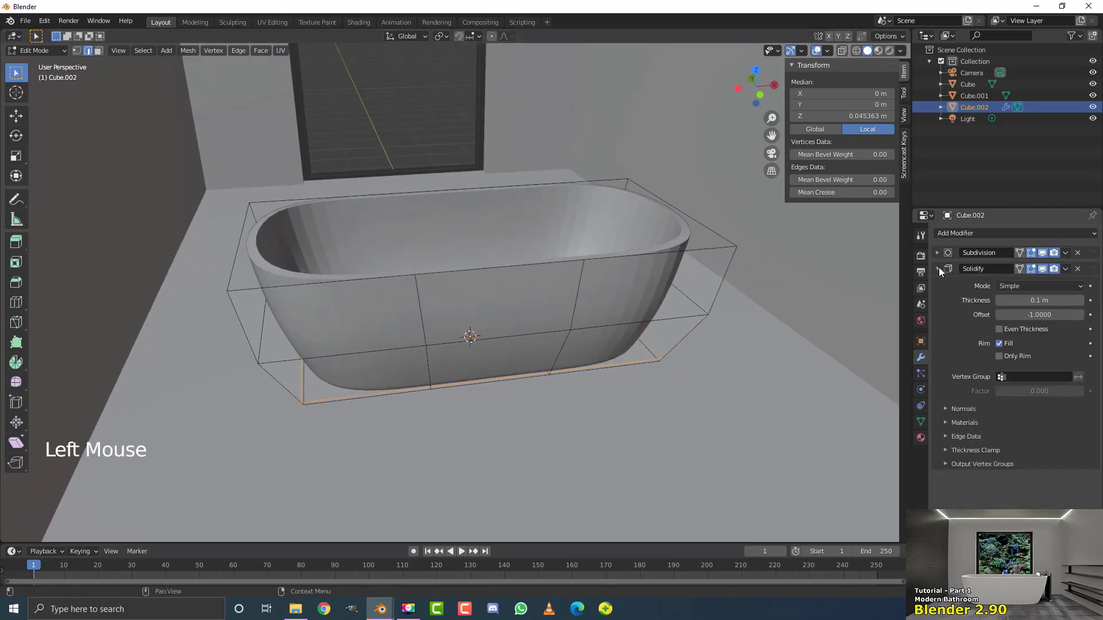
left_click(939, 267)
scroll(310, 265, "up", 2)
middle_click_drag(310, 265, 336, 238)
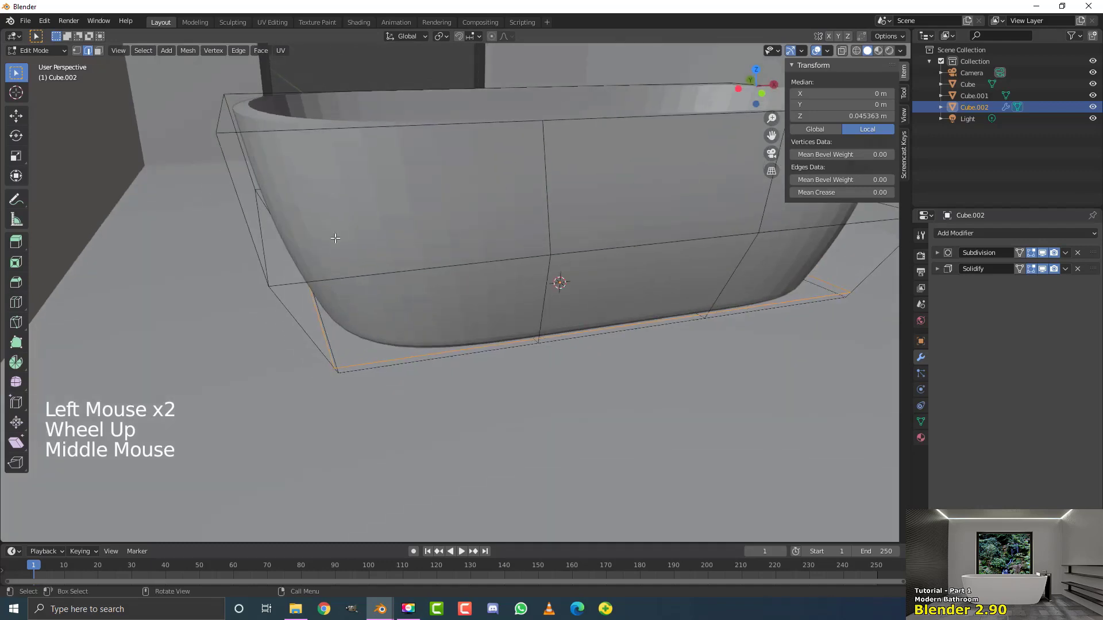
middle_click_drag(241, 116, 181, 197, "shift")
left_click(959, 233)
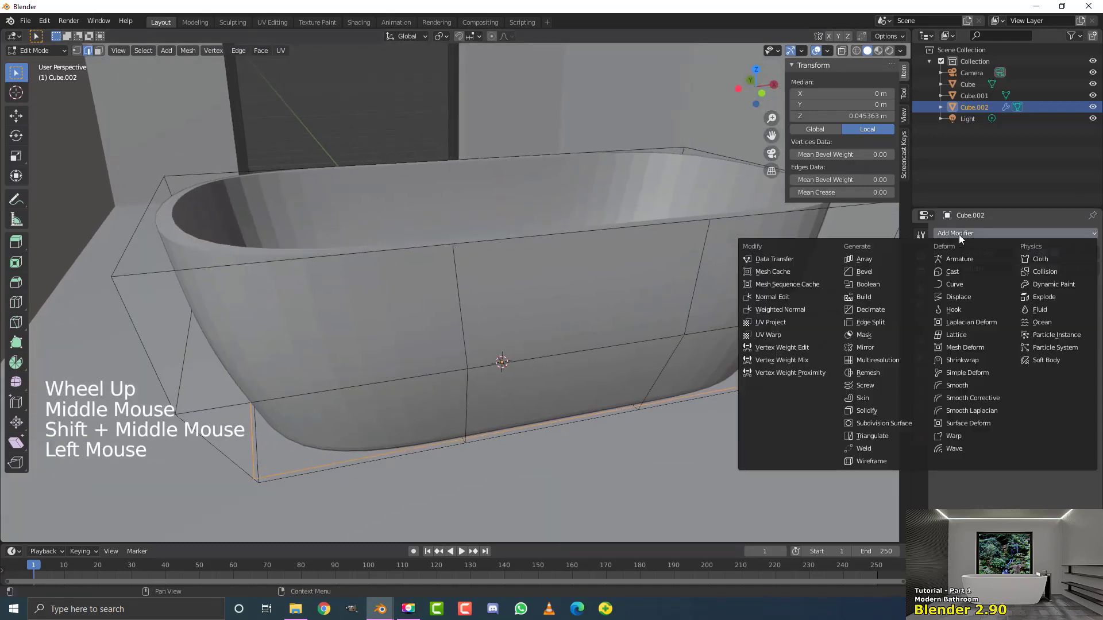
left_click(882, 272)
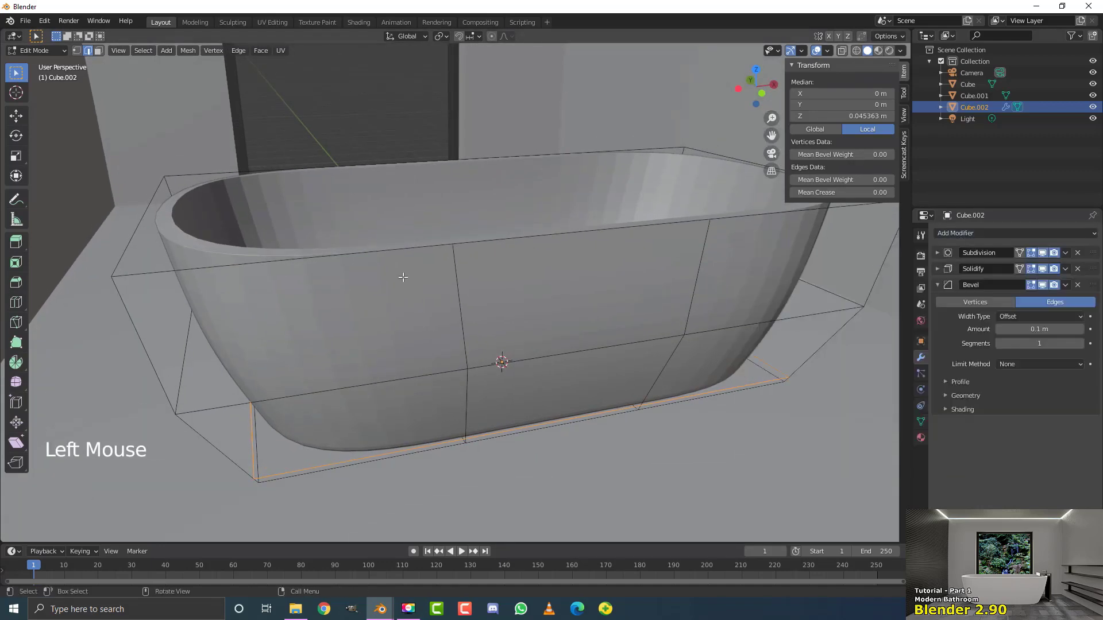
Check the tub's mesh in wireframe shading, return to solid shading, and set the Bevel modifier's limit method to Angle.
key("z")
left_click(336, 277)
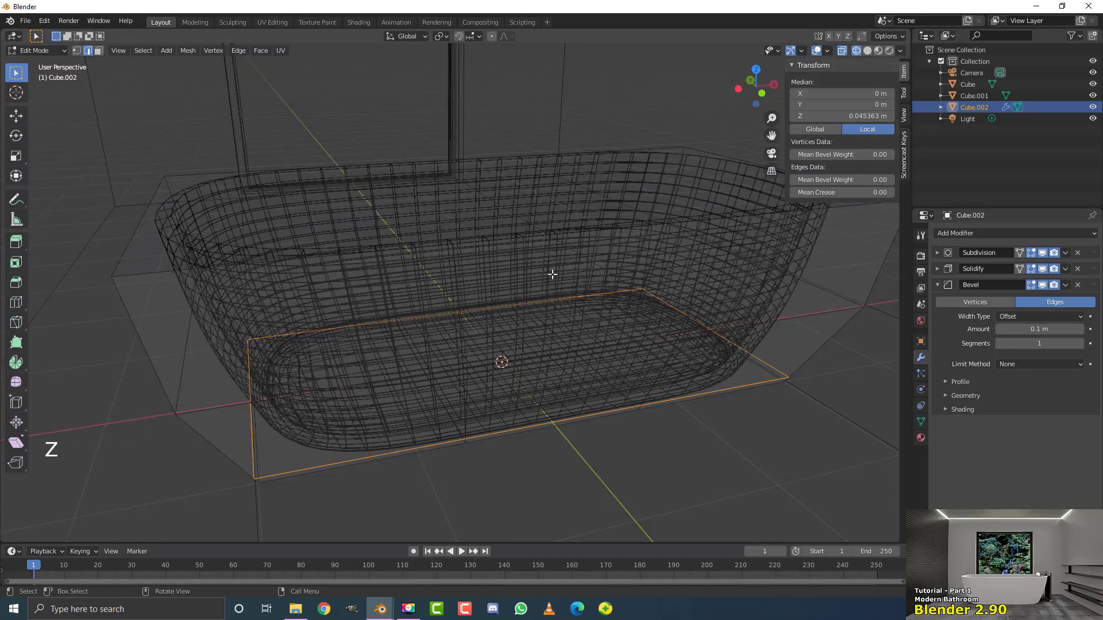
key("z")
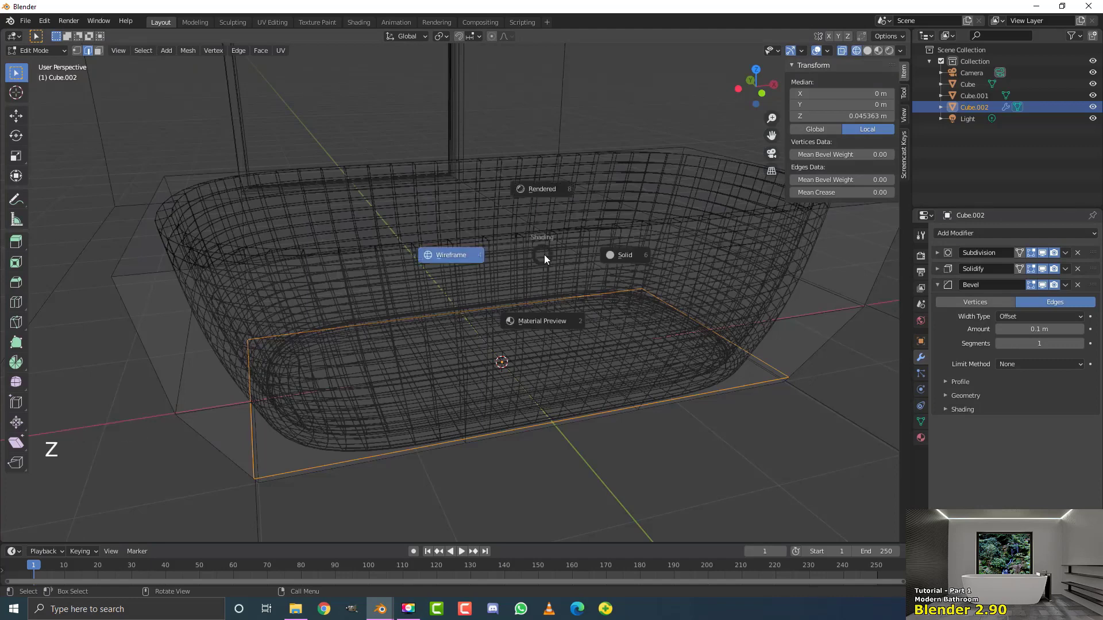
left_click(620, 254)
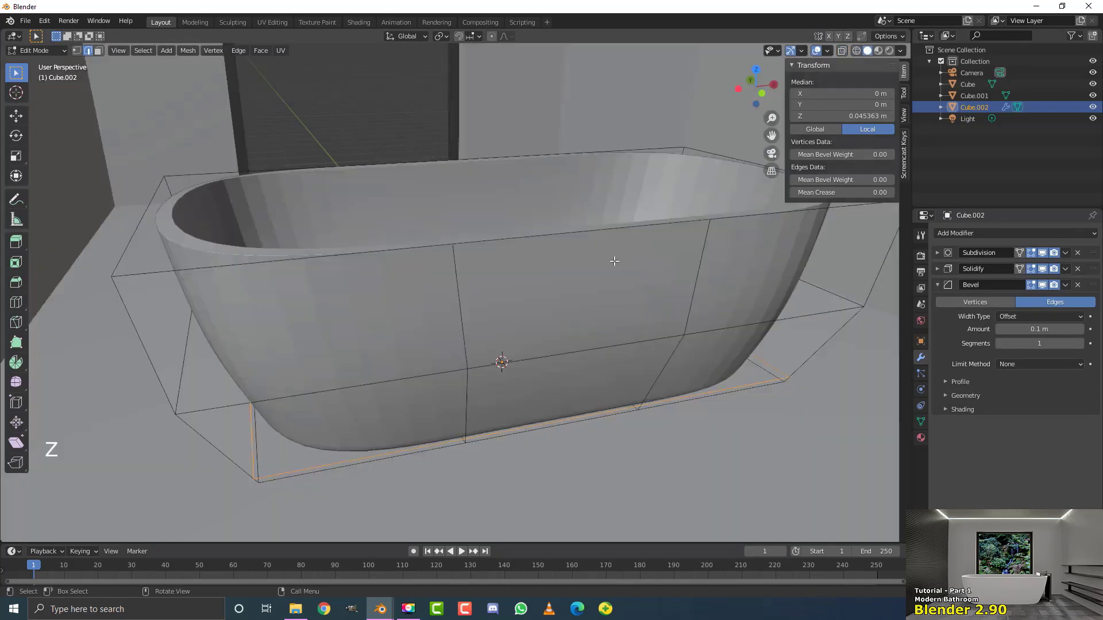
left_click(1016, 364)
left_click(1009, 389)
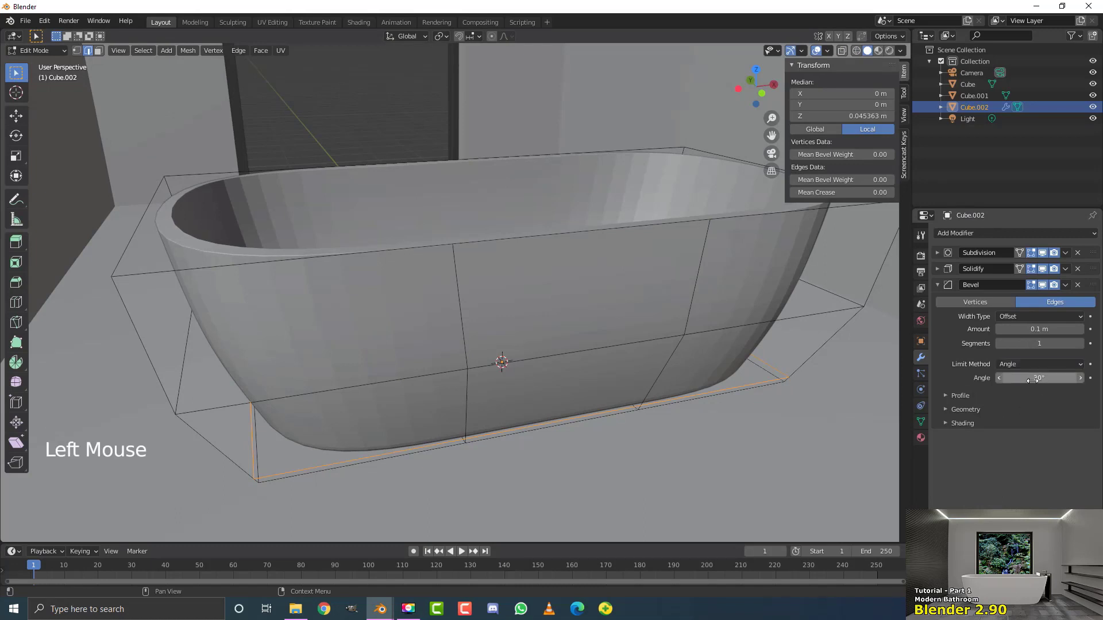
Set the Bevel modifier's amount to 0.5 m and its segments to 2.
middle_click_drag(388, 270, 477, 235, "shift")
scroll(478, 235, "up", 3)
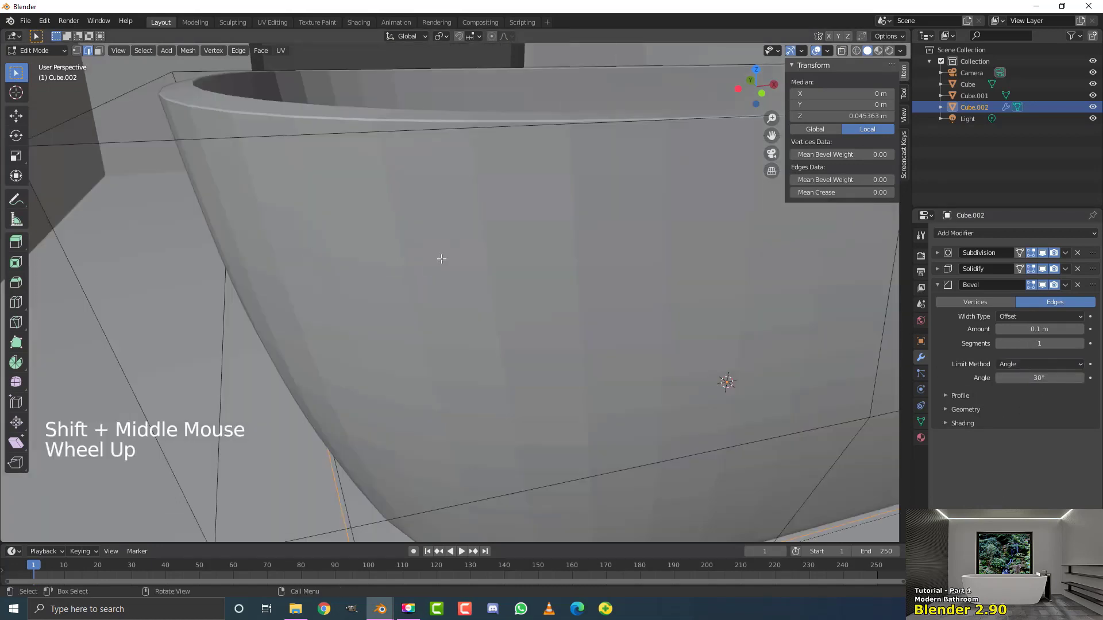
scroll(477, 235, "down", 3)
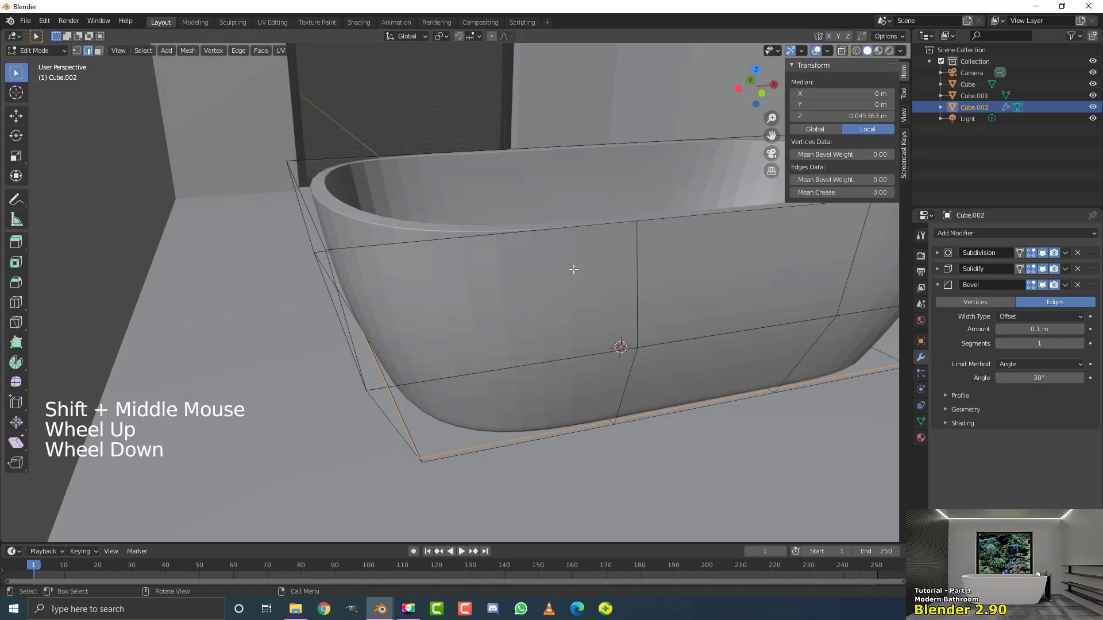
middle_click_drag(573, 269, 402, 247, "shift")
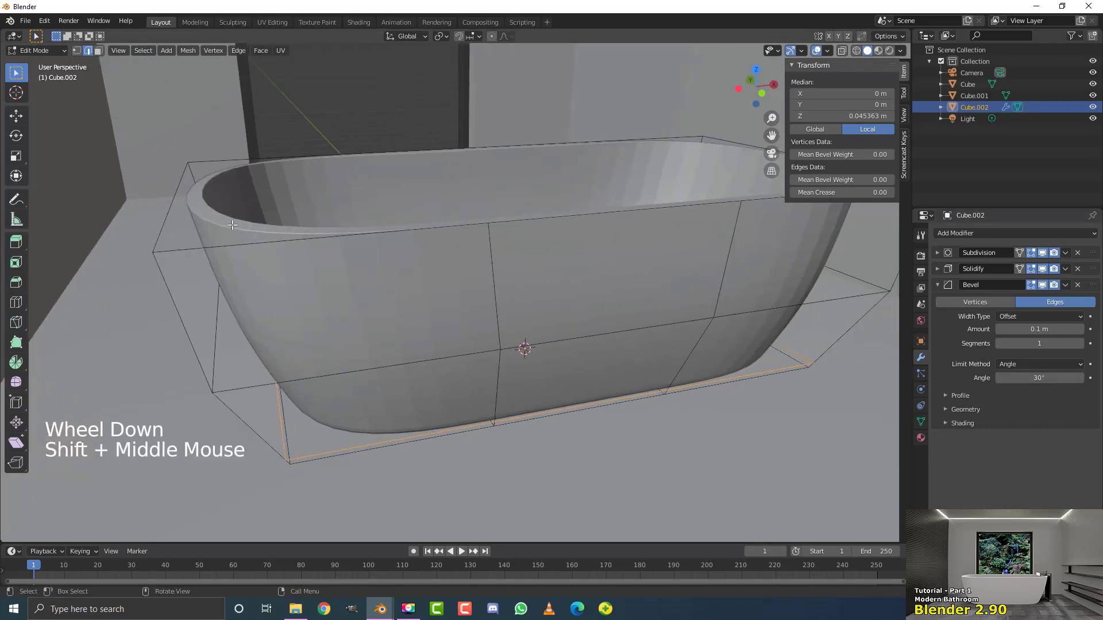
scroll(232, 225, "up", 2)
middle_click_drag(232, 224, 542, 304, "shift")
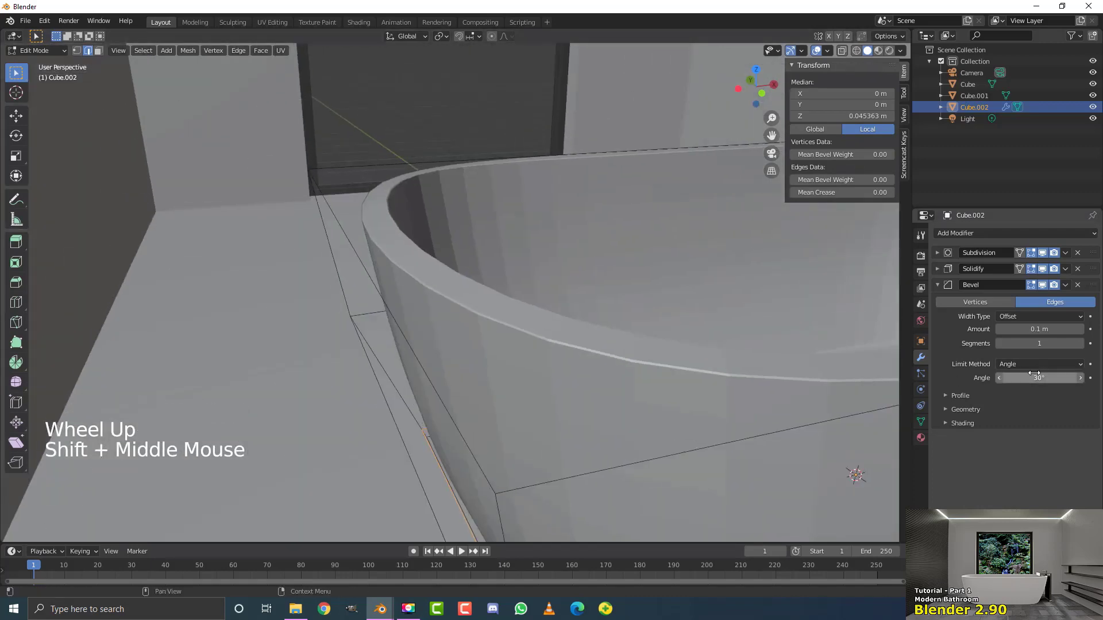
mouse_move(1040, 329)
left_mouse_down("shift")
mouse_move(1050, 329)
mouse_move(1011, 329)
mouse_move(1057, 329)
left_mouse_up("shift")
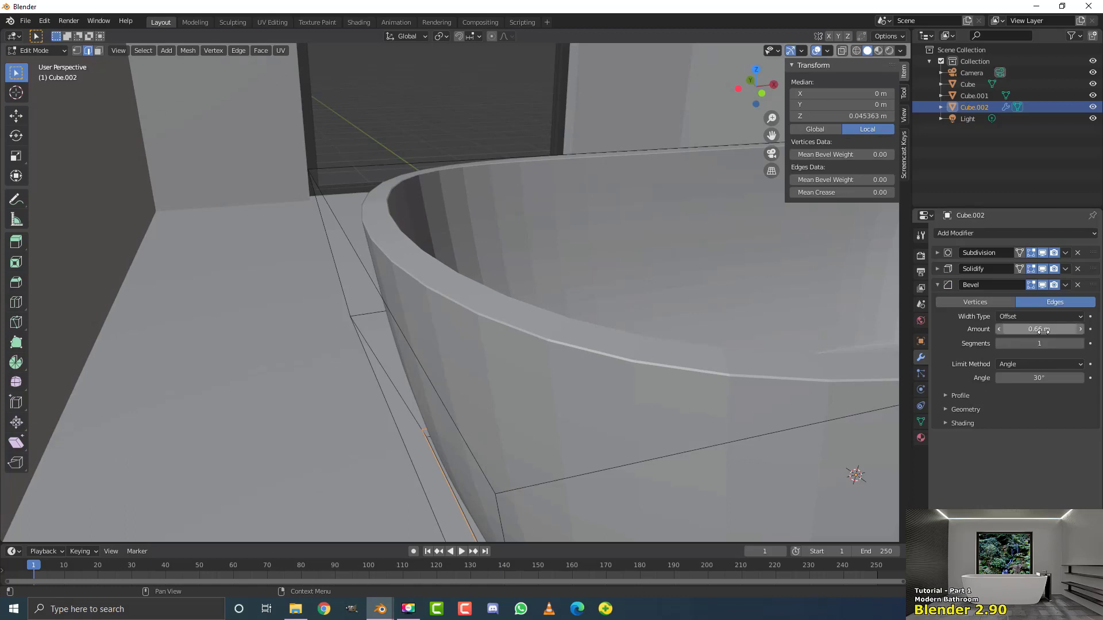
left_click(1044, 330)
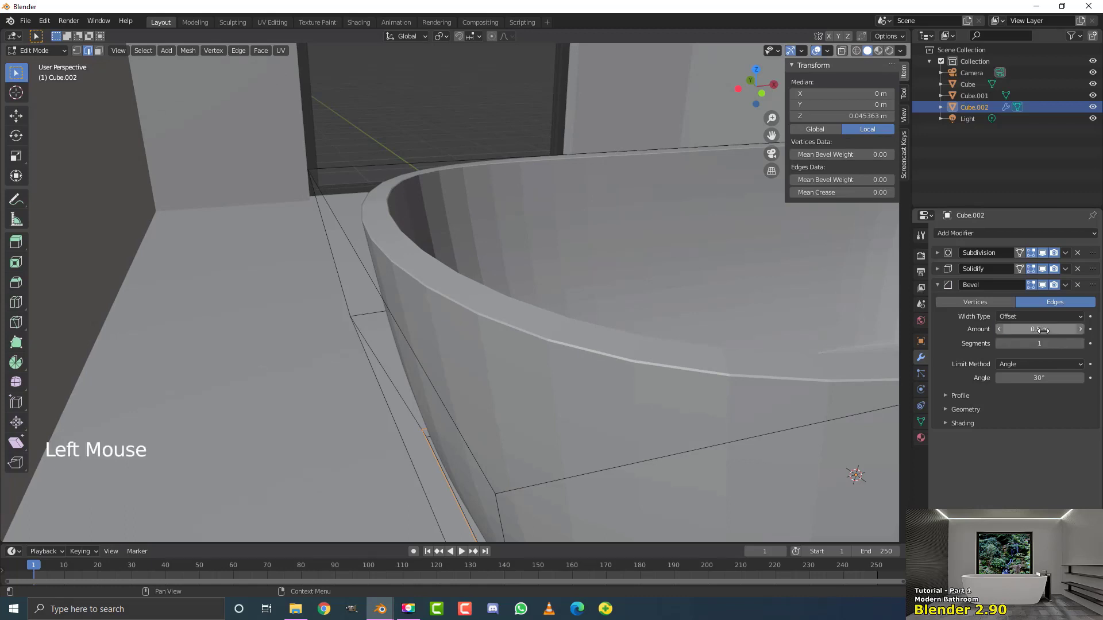
scroll(448, 287, "down", 3)
middle_click_drag(448, 287, 437, 321, "shift")
scroll(447, 347, "up", 2)
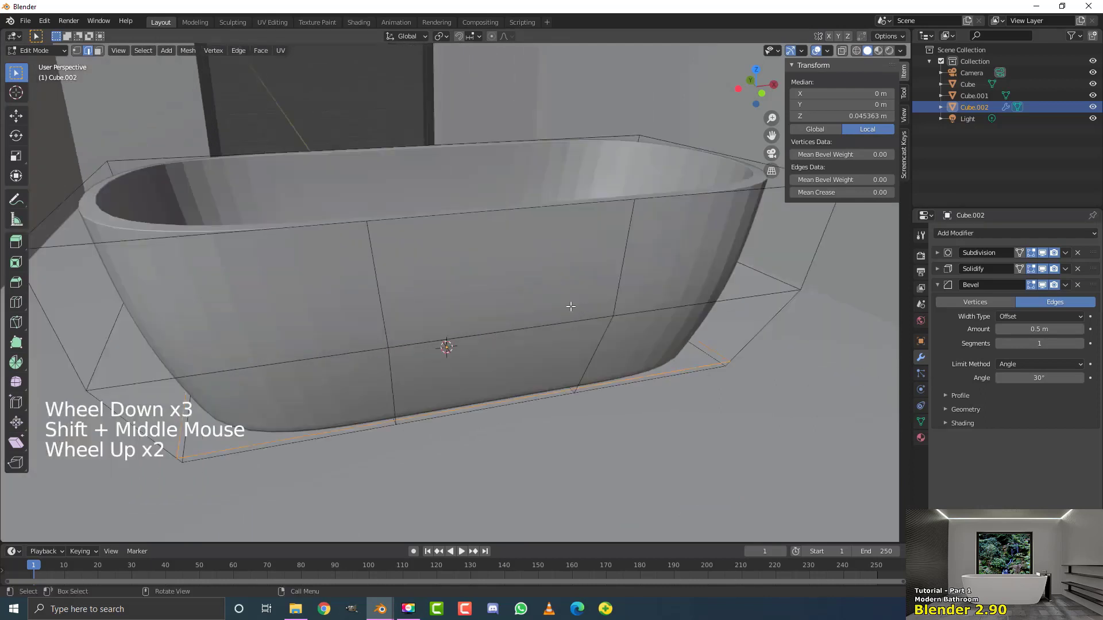
left_click(1079, 345)
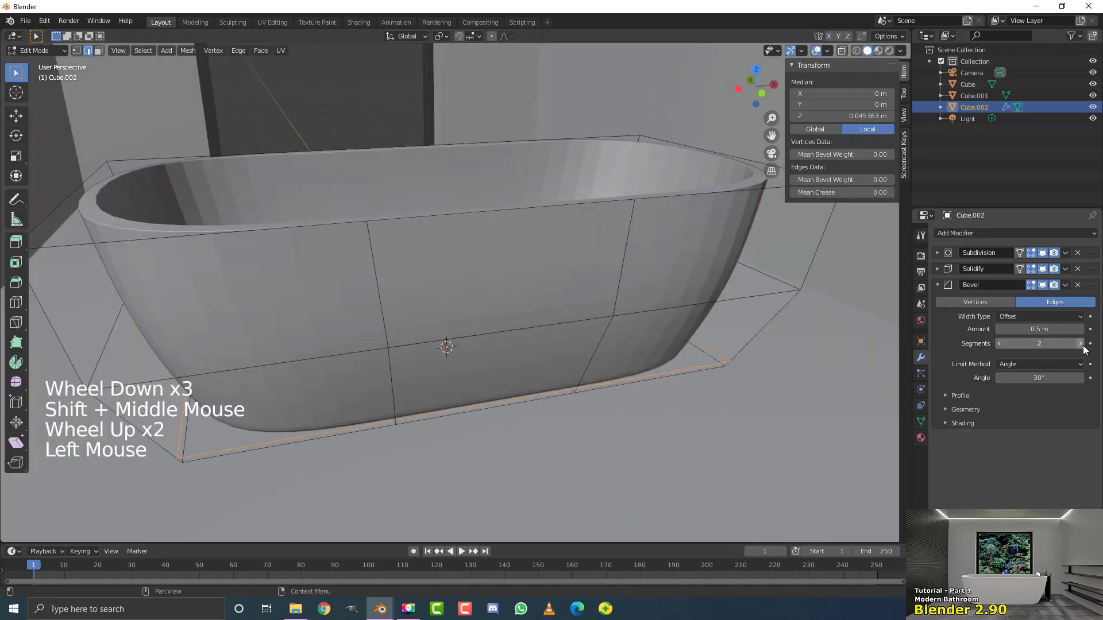
Return the tub to Object Mode and shade it smooth.
middle_click_drag(402, 252, 297, 213, "shift")
key("Tab")
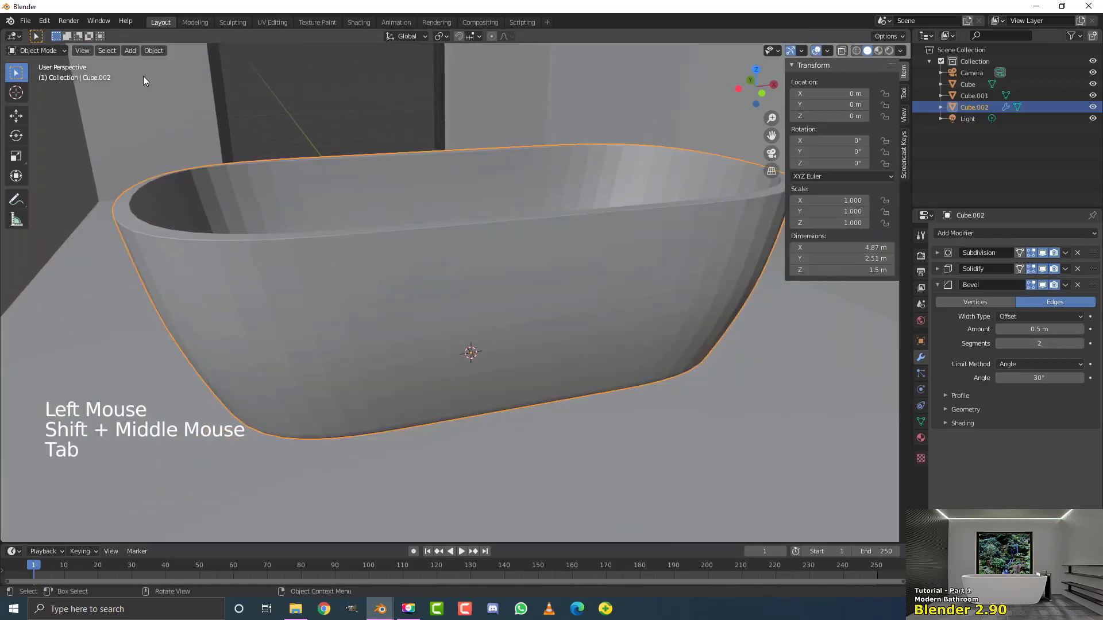
left_click(153, 51)
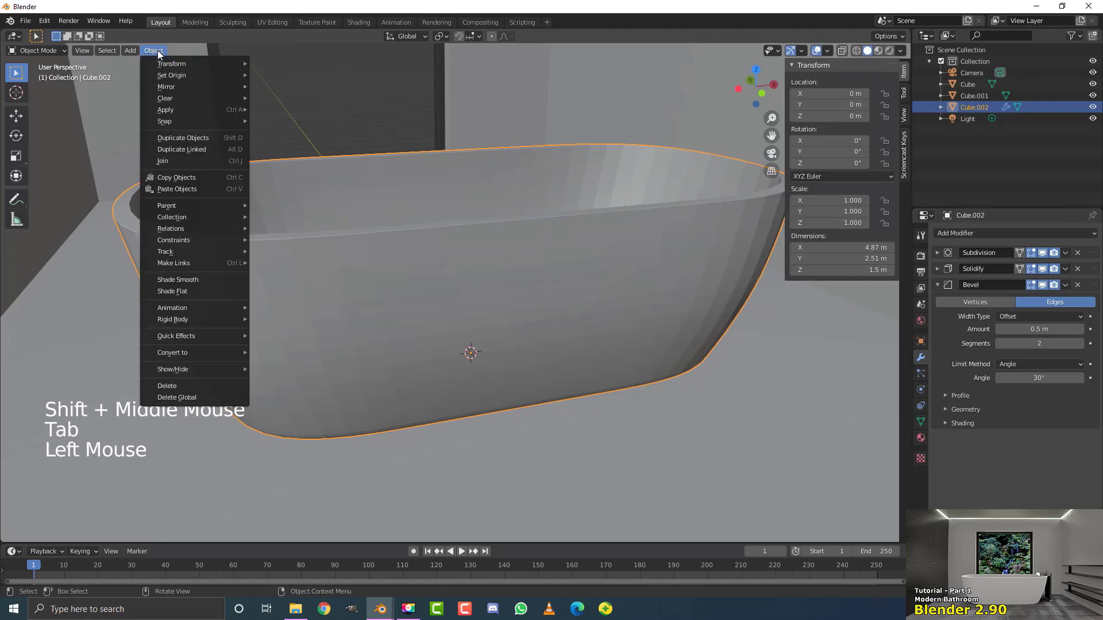
left_click(178, 280)
scroll(425, 249, "down", 4)
middle_click_drag(425, 249, 410, 217)
scroll(408, 217, "up", 2)
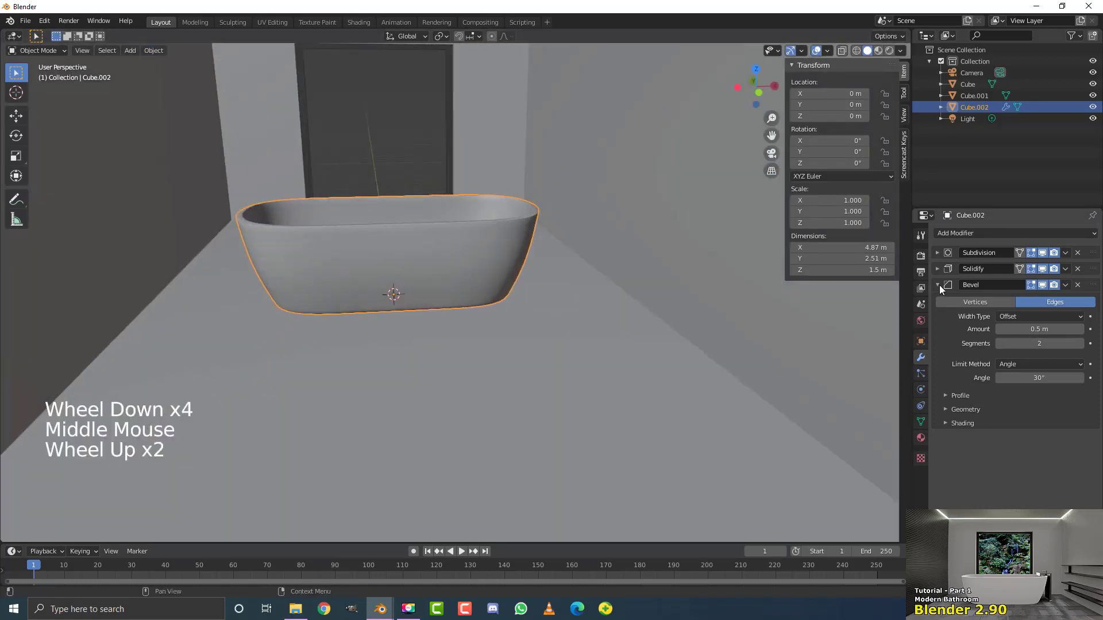
Expand the tub's Subdivision settings and raise both the viewport and render levels to 4.
left_click(937, 254)
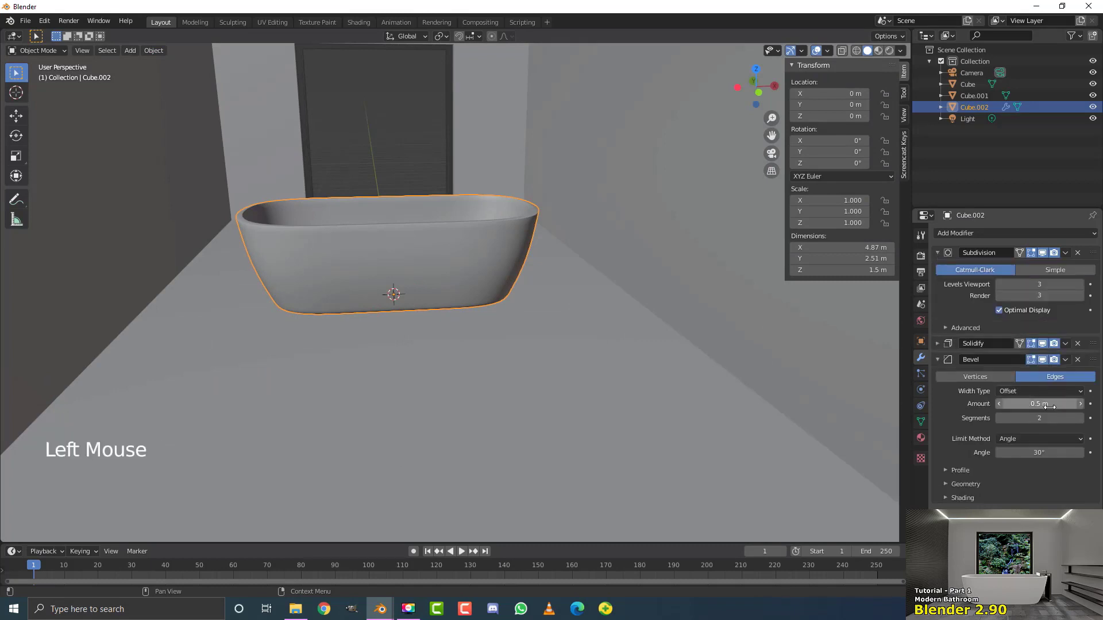
left_click(1081, 285)
left_click(1080, 296)
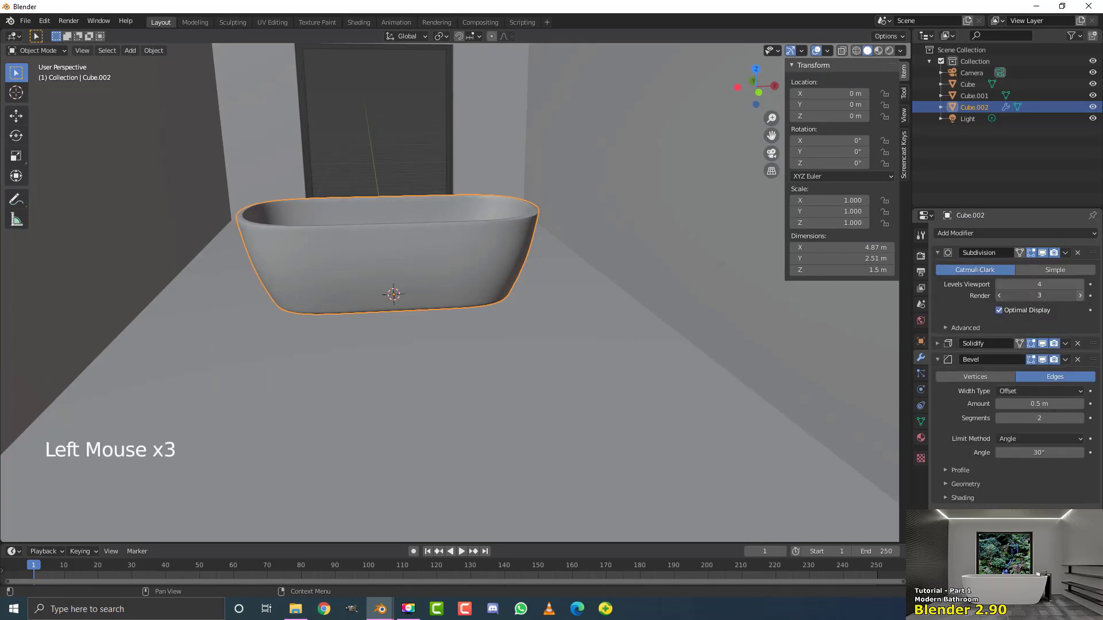
Inspect the tub's rim up close and lower the Subdivision viewport level to 3.
scroll(476, 246, "up", 3)
middle_click_drag(476, 246, 539, 290, "shift")
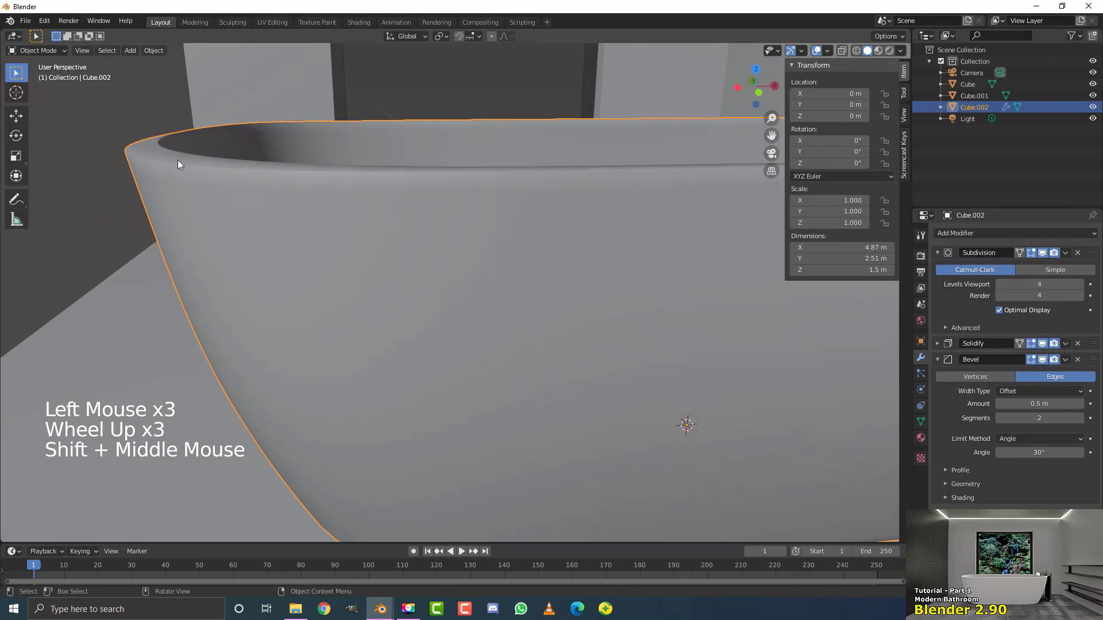
scroll(420, 246, "down", 3)
scroll(420, 245, "up", 3)
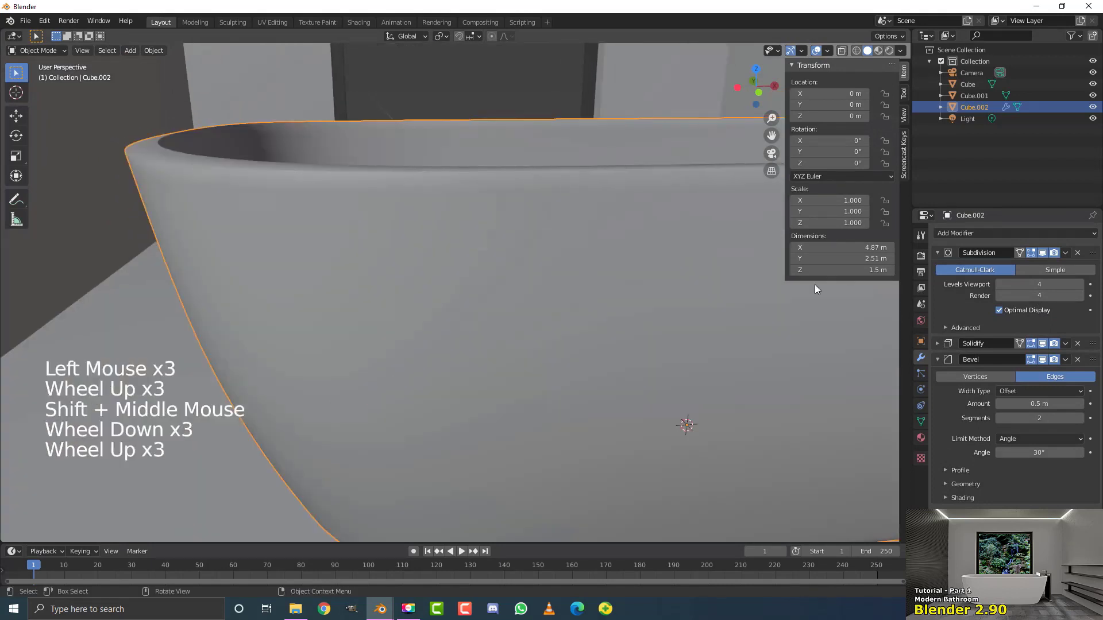
left_click(998, 285)
left_click(1001, 294)
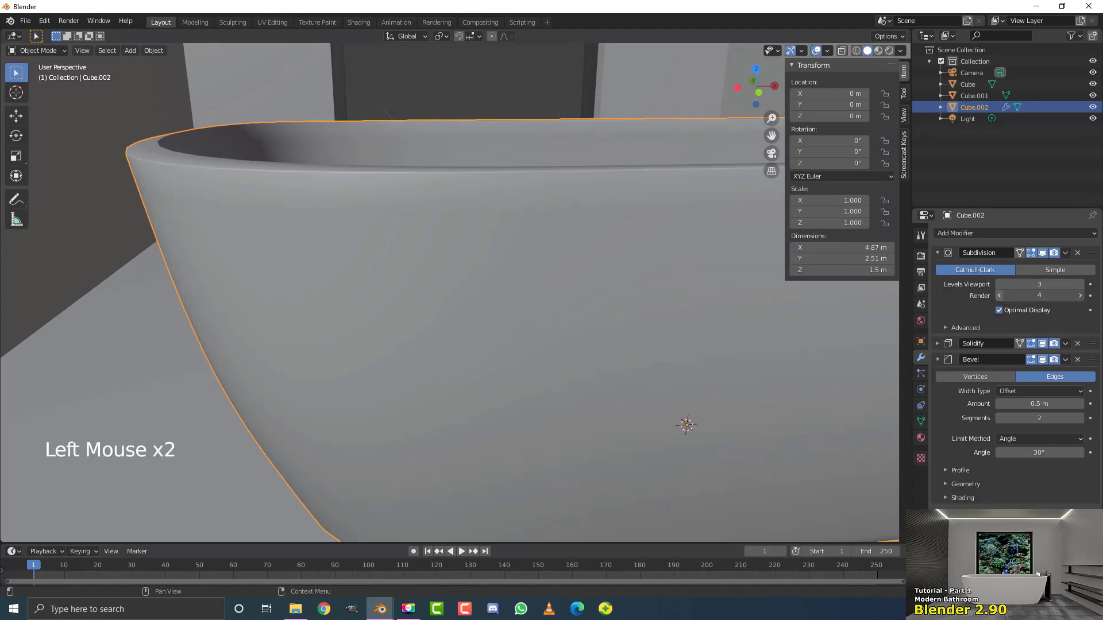
Collapse the tub's Subdivision and Bevel modifier settings and add a second Subdivision Surface modifier at the end of the stack.
left_click(938, 254)
left_click(938, 285)
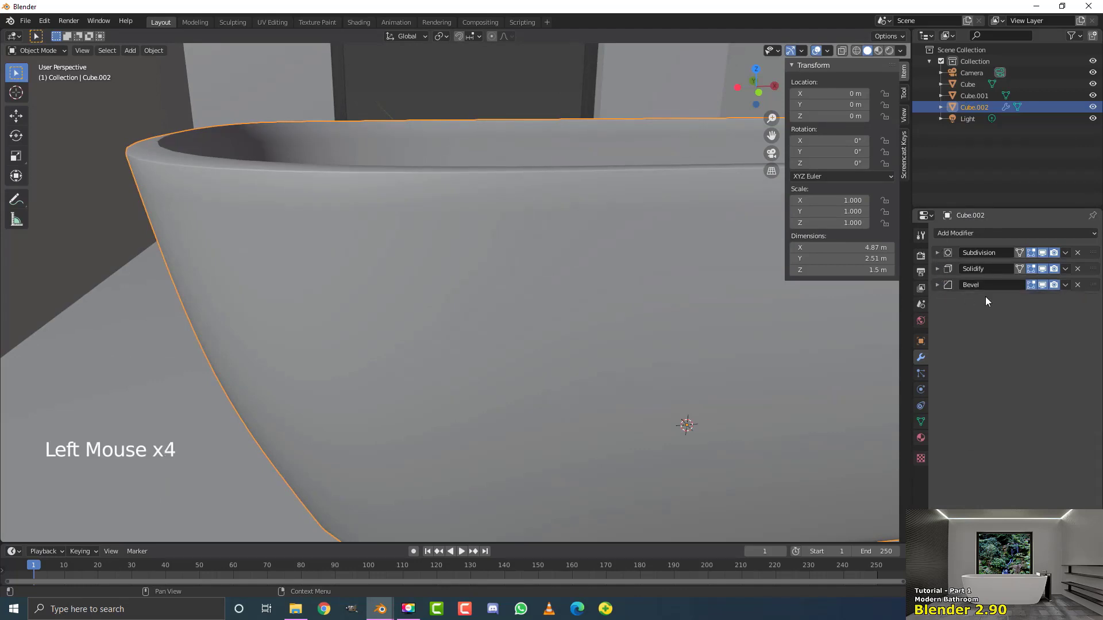
left_click(970, 236)
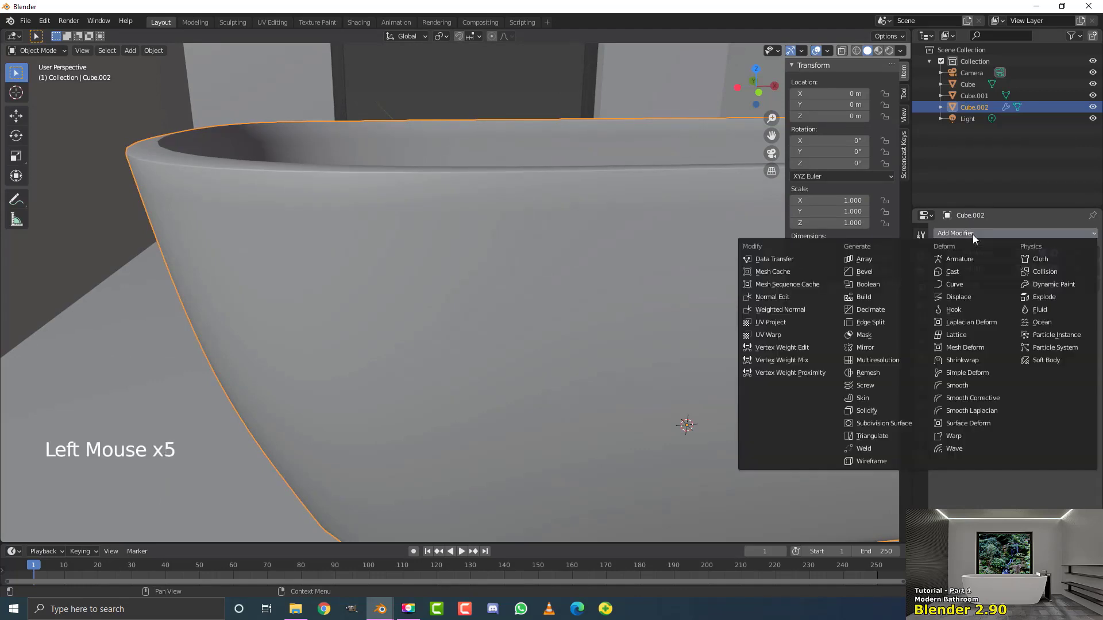
left_click(879, 425)
scroll(479, 300, "down", 2)
middle_click_drag(479, 300, 464, 276)
scroll(514, 246, "up", 1)
scroll(365, 285, "up", 2)
scroll(381, 291, "down", 1)
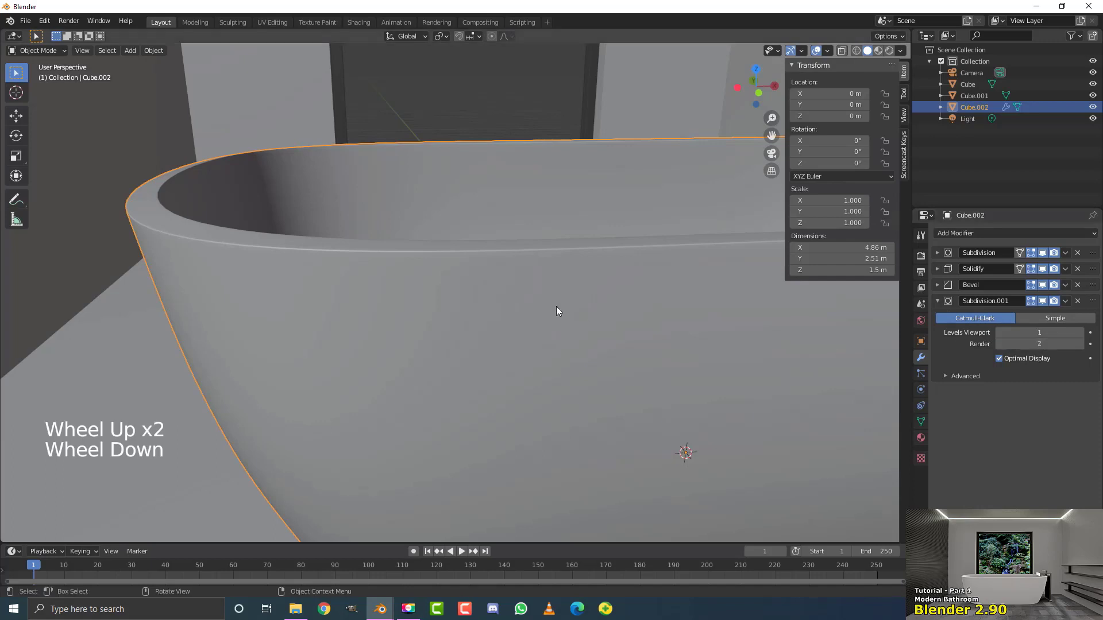
Reselect the tub and display the scene in wireframe from the right orthographic view.
scroll(515, 310, "down", 3)
key("alt+a")
middle_click_drag(602, 327, 582, 320)
scroll(507, 298, "down", 3)
mouse_move(507, 298)
middle_mouse_down()
mouse_move(523, 303)
mouse_move(469, 285)
middle_mouse_up()
scroll(509, 294, "down", 1)
left_click(444, 305)
scroll(445, 287, "up", 1)
key("z")
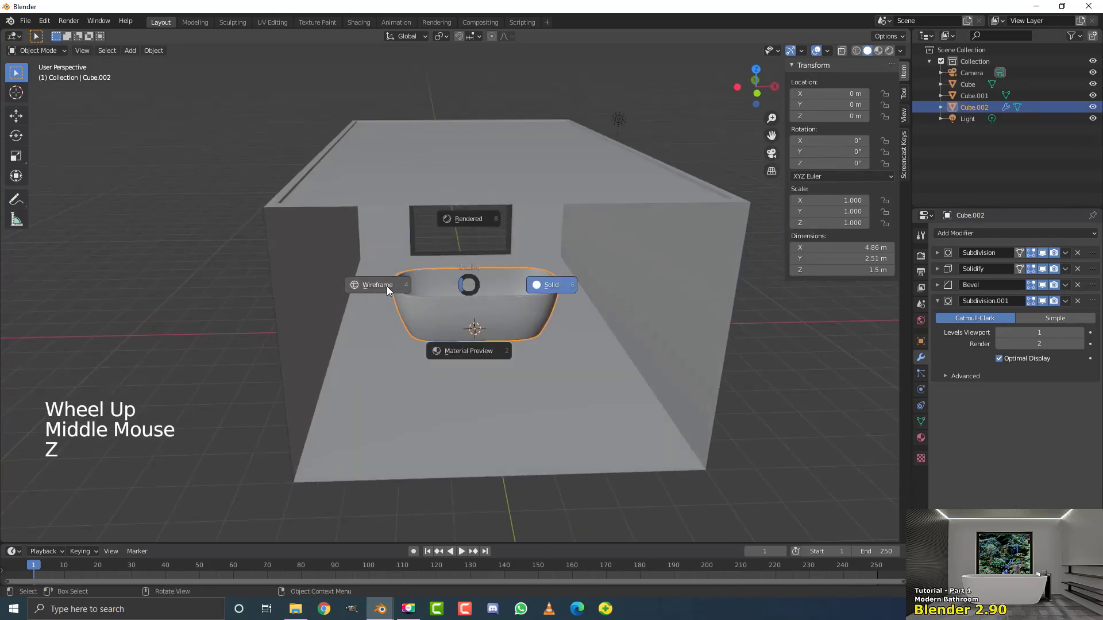
left_click(387, 286)
middle_click_drag(590, 284, 484, 281)
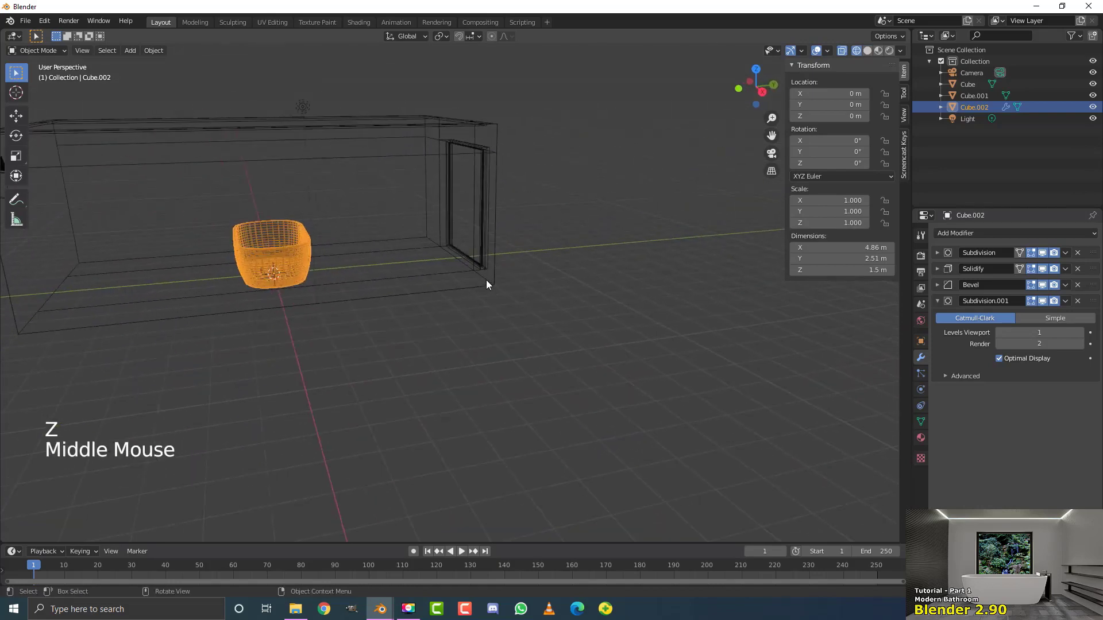
key("KP_3")
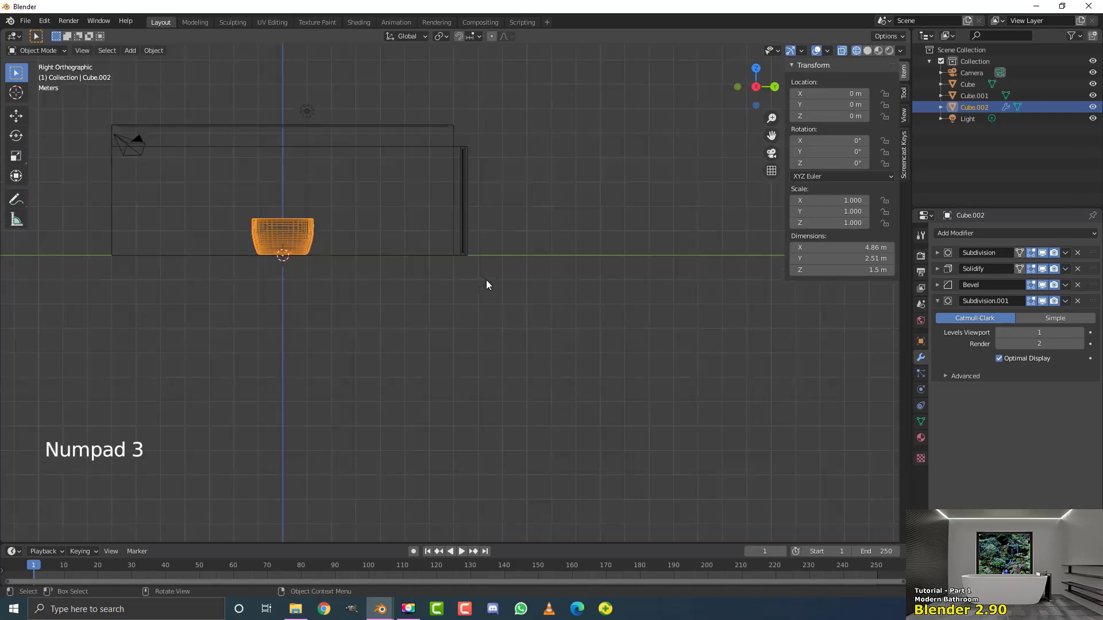
Move the tub along Y toward the window wall to about 5.53 m.
scroll(225, 193, "up", 3)
middle_click_drag(261, 214, 386, 297, "shift")
scroll(386, 297, "up", 1)
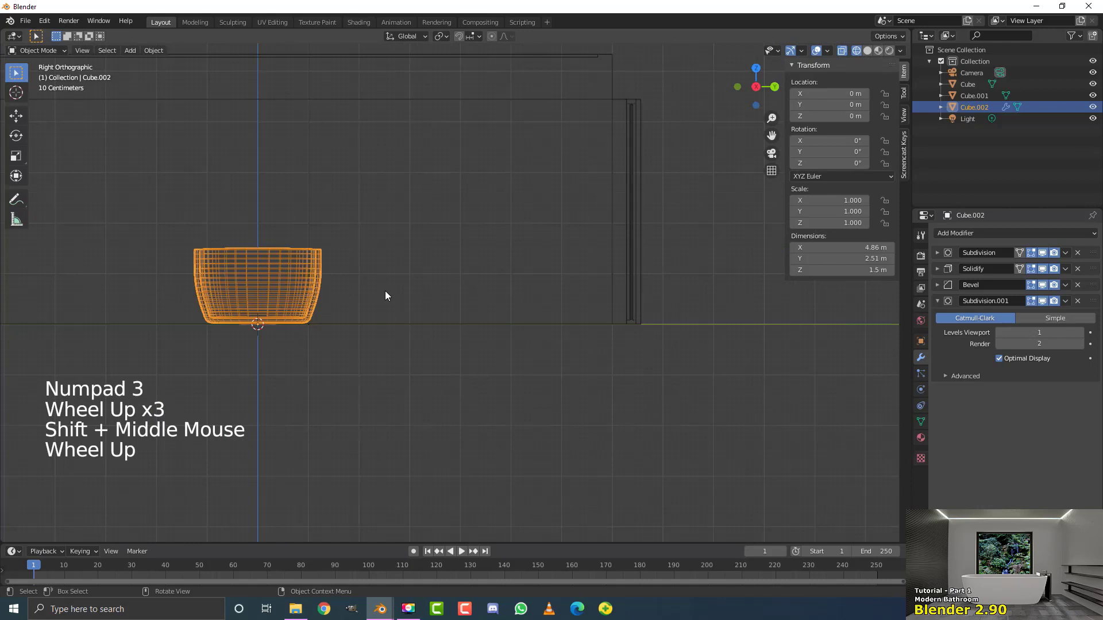
key("g")
key("y")
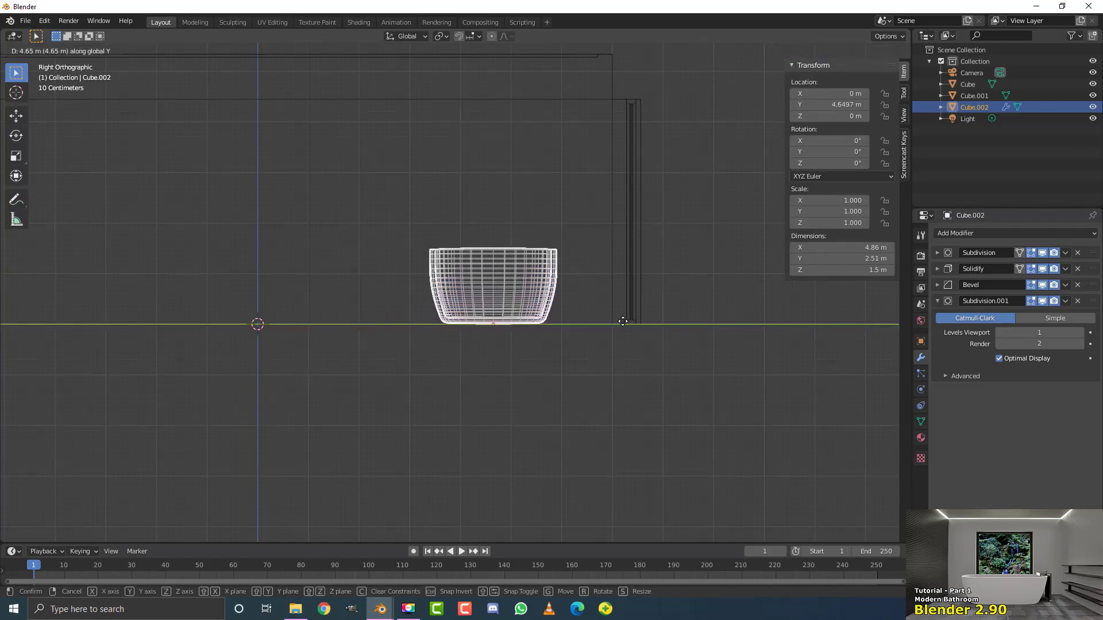
left_click(662, 321)
scroll(657, 296, "down", 3)
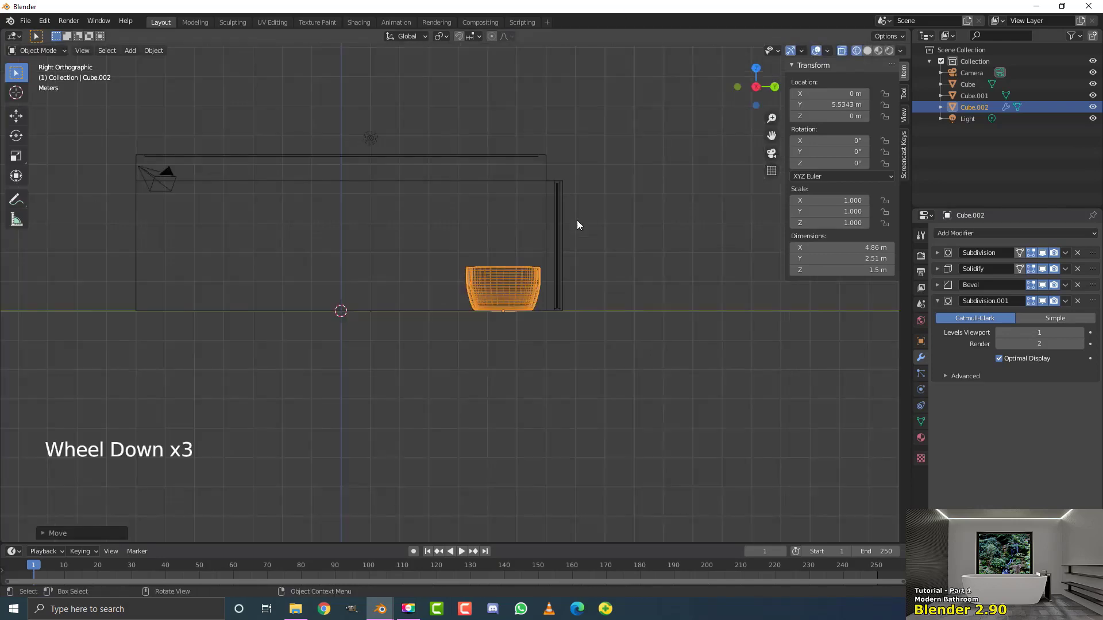
Check the tub's distance from the window wall and adjust its Y location to about 5.47 m.
mouse_move(577, 221)
middle_mouse_down()
mouse_move(599, 263)
mouse_move(567, 257)
middle_mouse_up()
scroll(602, 259, "up", 1)
key("z")
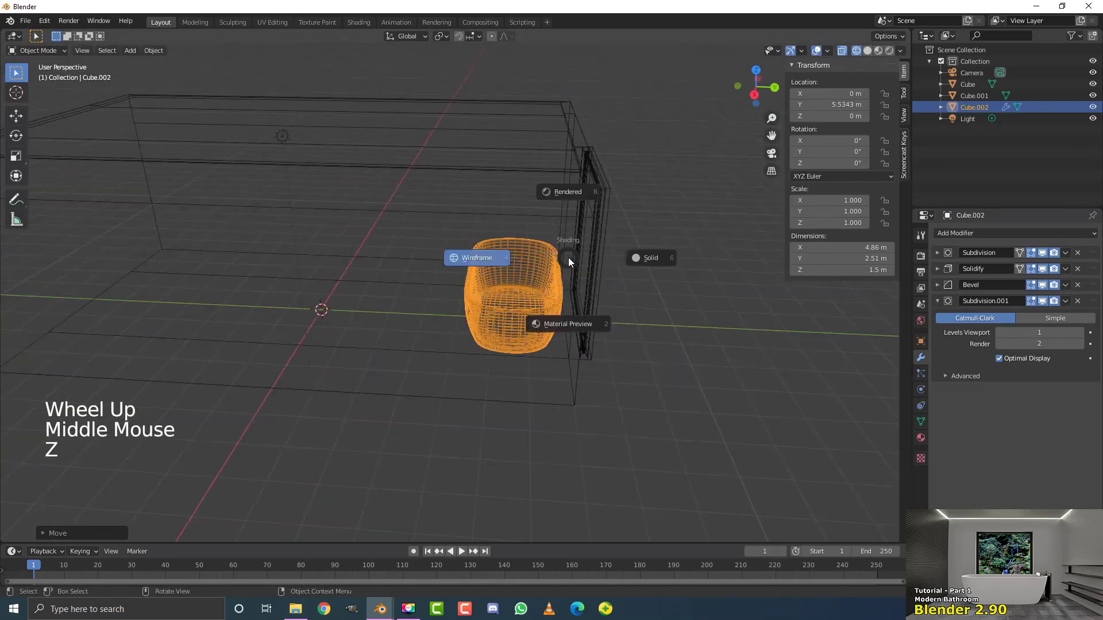
middle_click_drag(659, 271, 813, 291)
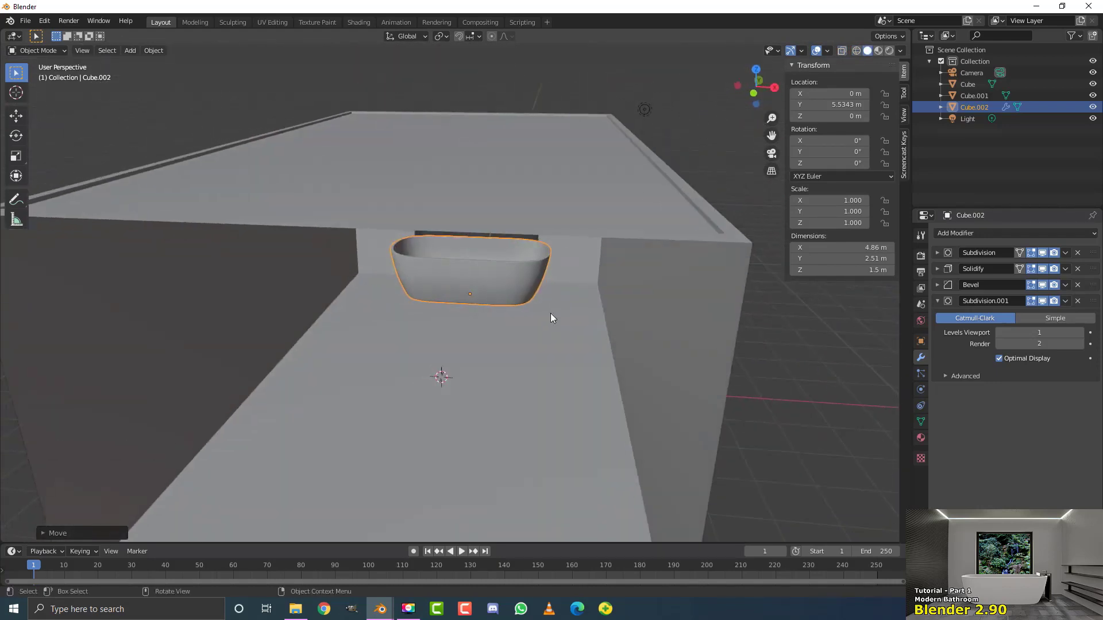
middle_click_drag(551, 312, 530, 283)
key("z")
scroll(584, 309, "up", 1)
middle_click_drag(584, 309, 572, 311)
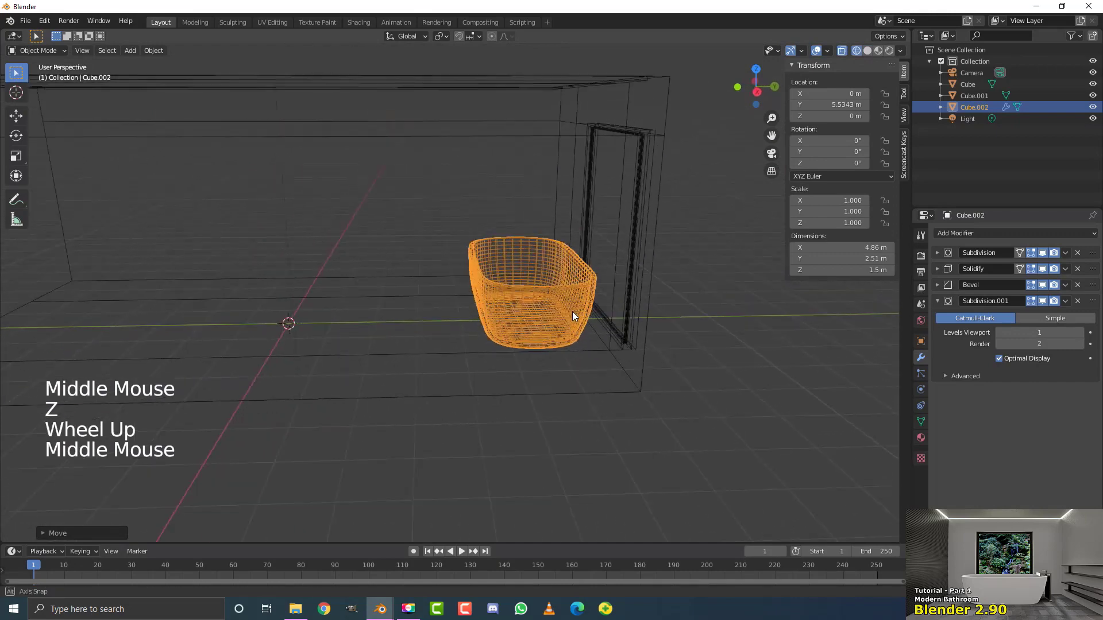
key("g")
key("y")
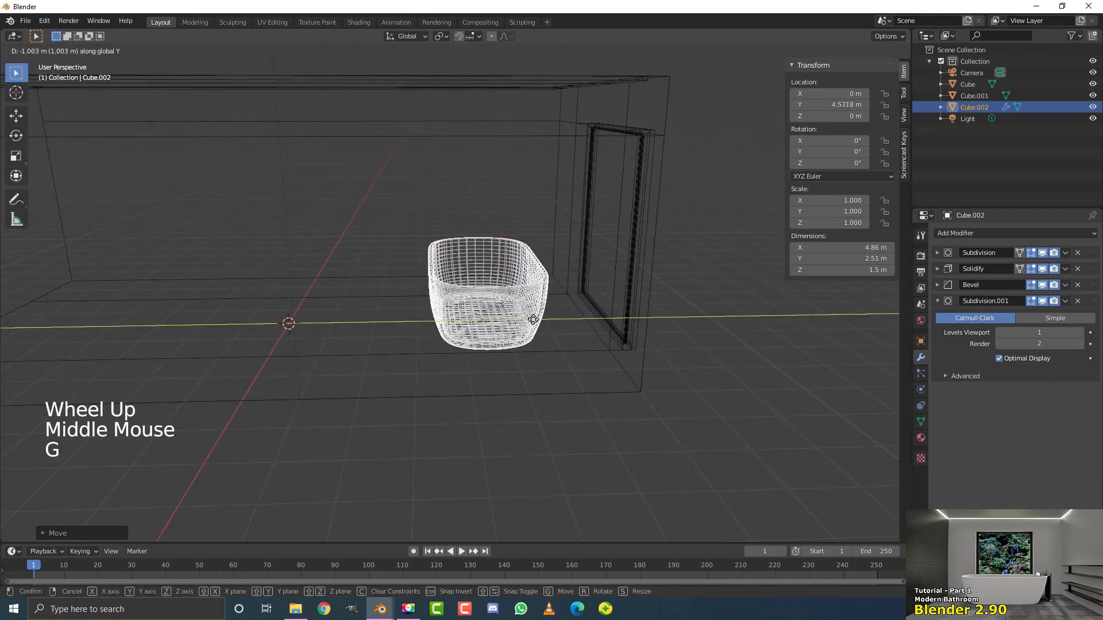
left_click(574, 331)
Return the viewport to solid shading with the tub seen in front of the window.
middle_click_drag(573, 330, 682, 335)
scroll(467, 281, "up", 1)
scroll(468, 281, "down", 1)
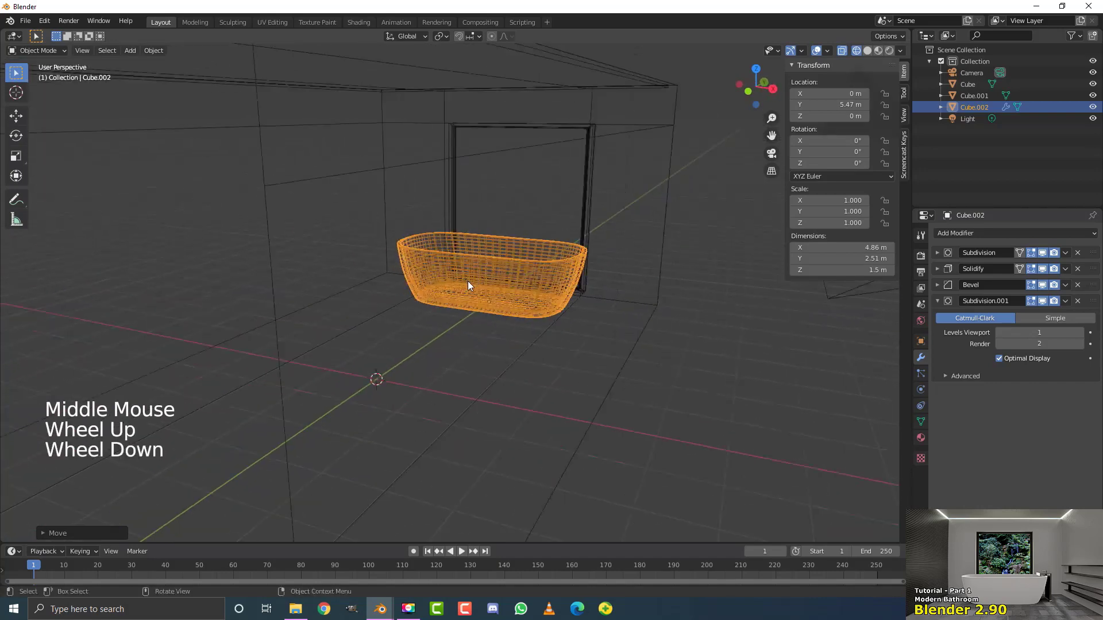
middle_click_drag(468, 281, 491, 282)
key("z")
left_click(415, 281)
key("z")
left_click(574, 281)
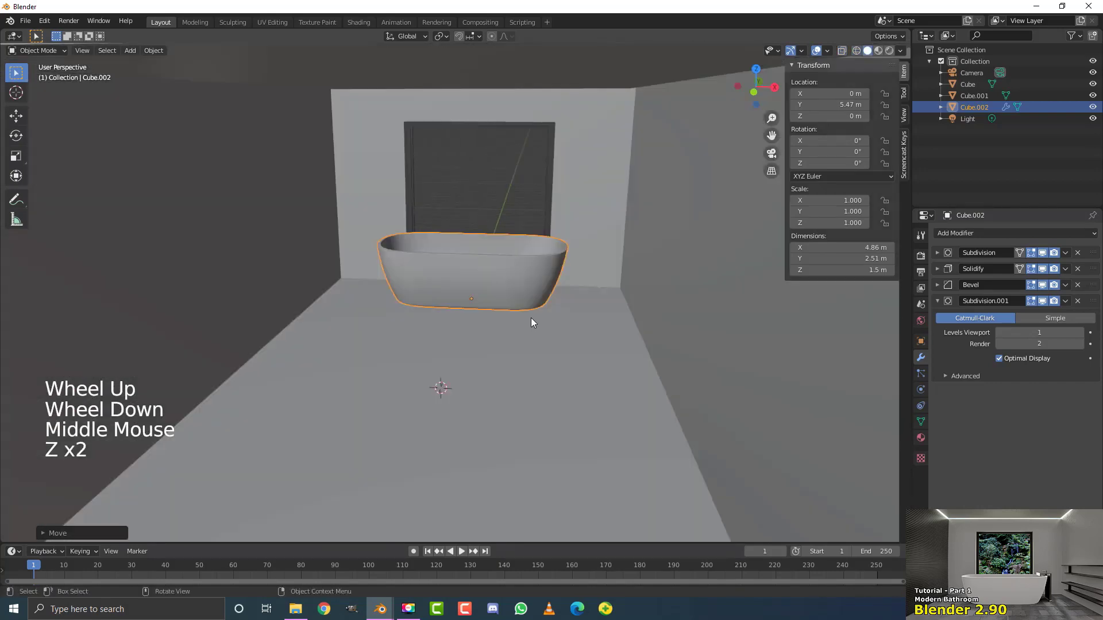
Examine the tub's placement relative to the window and walls in perspective and front views, leaving nothing selected.
middle_click_drag(530, 318, 551, 312)
scroll(333, 233, "up", 1)
scroll(525, 270, "down", 3)
mouse_move(525, 270)
middle_mouse_down()
mouse_move(485, 268)
mouse_move(510, 270)
middle_mouse_up()
scroll(560, 269, "up", 2)
scroll(439, 270, "down", 2)
middle_click_drag(438, 270, 467, 271)
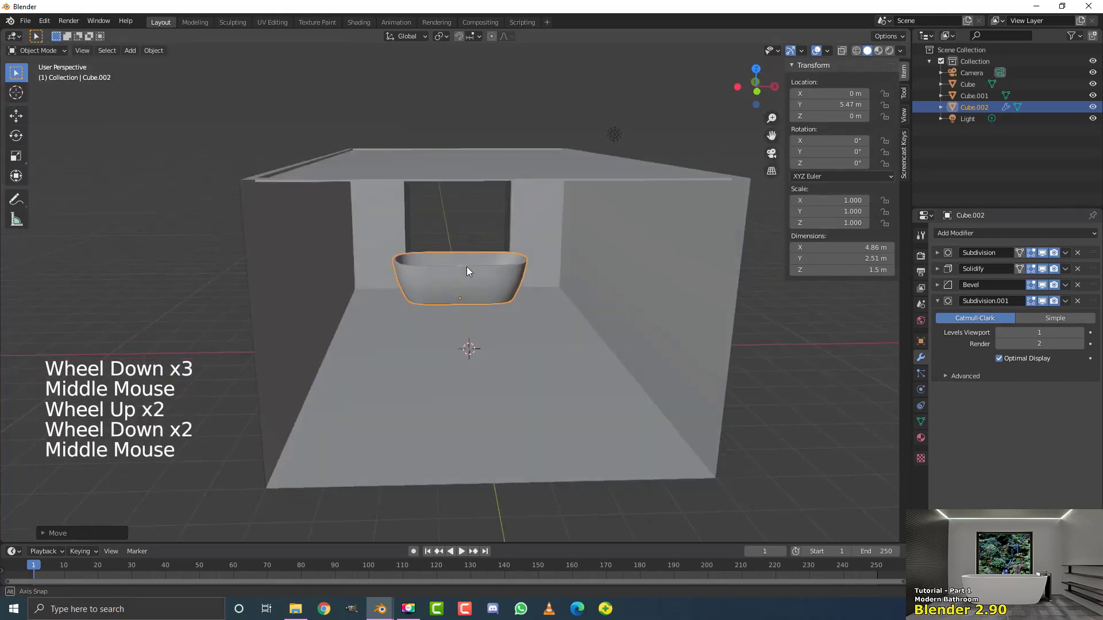
left_click(557, 159)
middle_click_drag(557, 159, 569, 212)
scroll(570, 212, "up", 2)
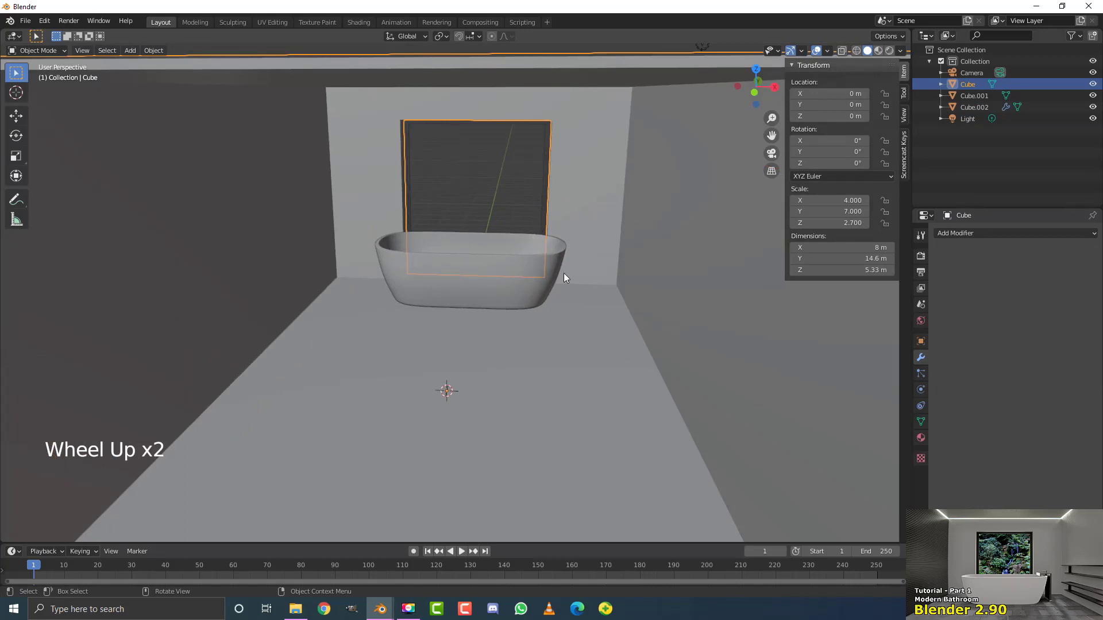
key("KP_1")
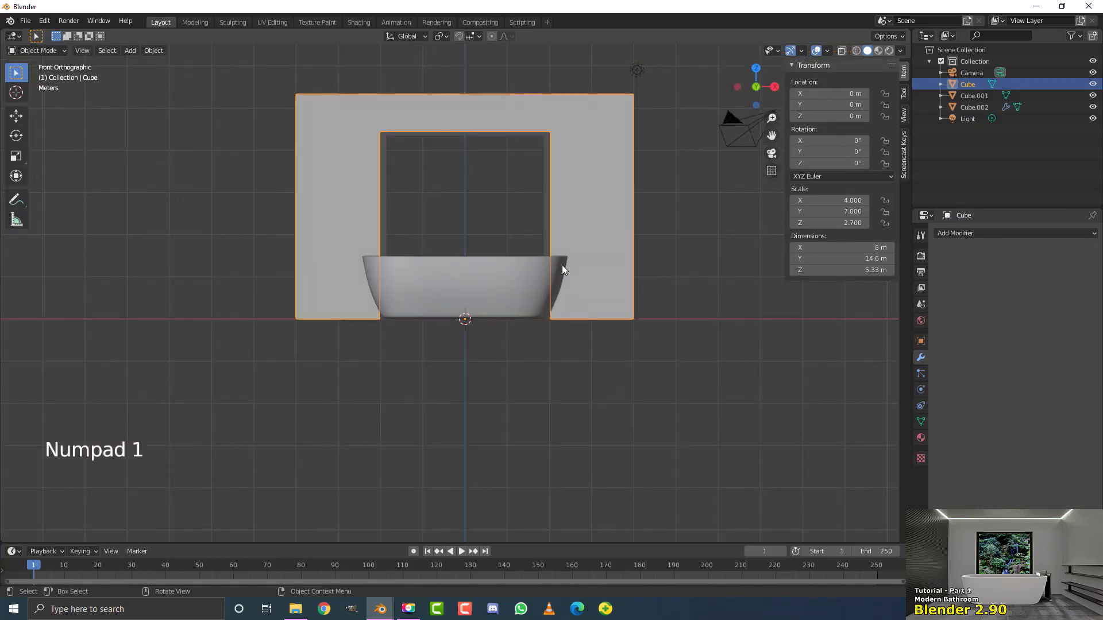
scroll(561, 268, "up", 2)
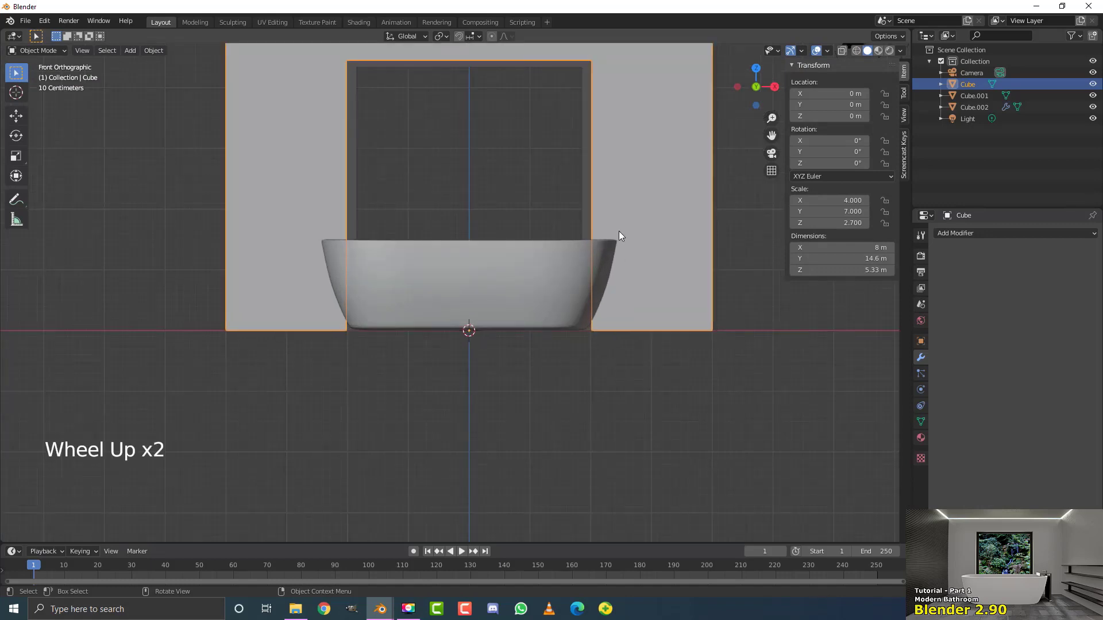
middle_click_drag(602, 239, 552, 242, "shift")
middle_click_drag(552, 242, 482, 246)
scroll(505, 278, "up", 1)
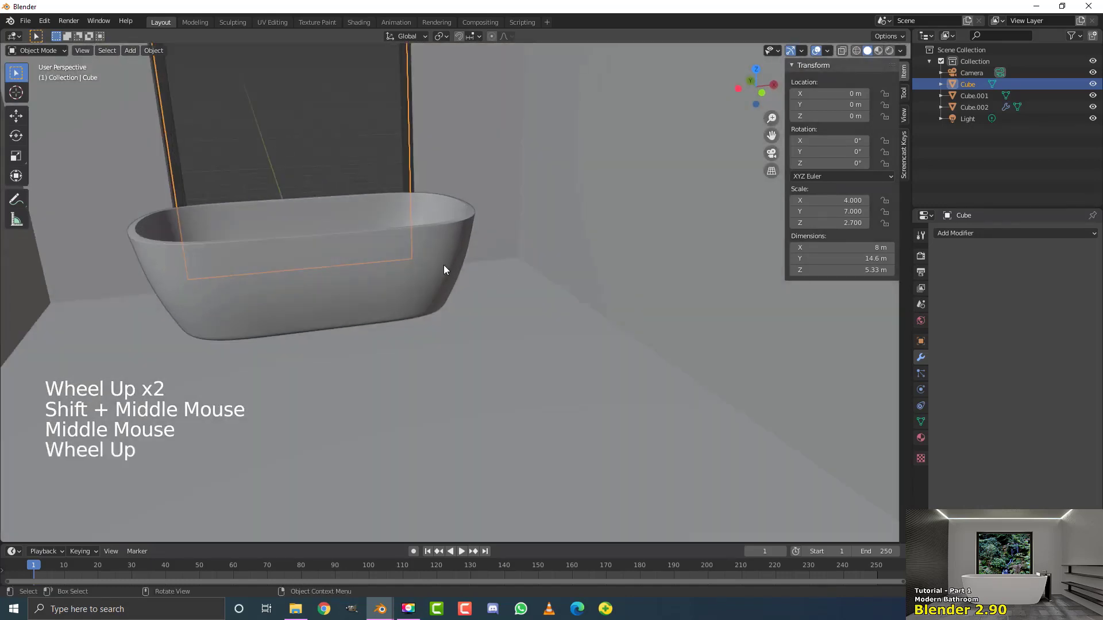
key("alt+a")
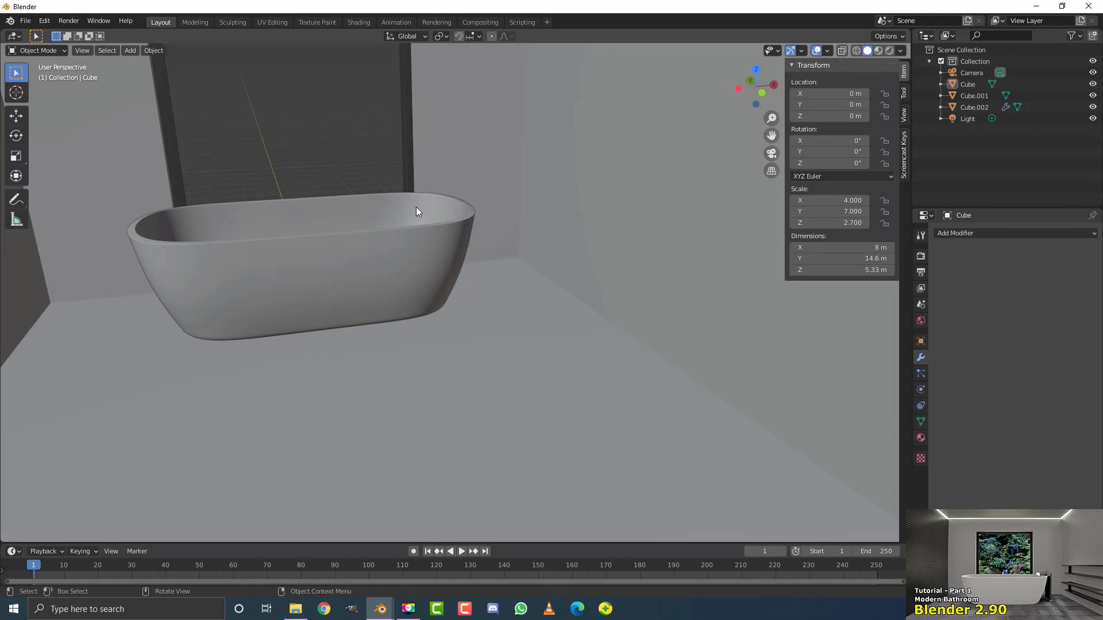
Add a new cube at the room's centre and scale it down uniformly to about 0.144 m.
middle_click_drag(446, 266, 427, 252)
scroll(446, 257, "down", 3)
key("shift+a")
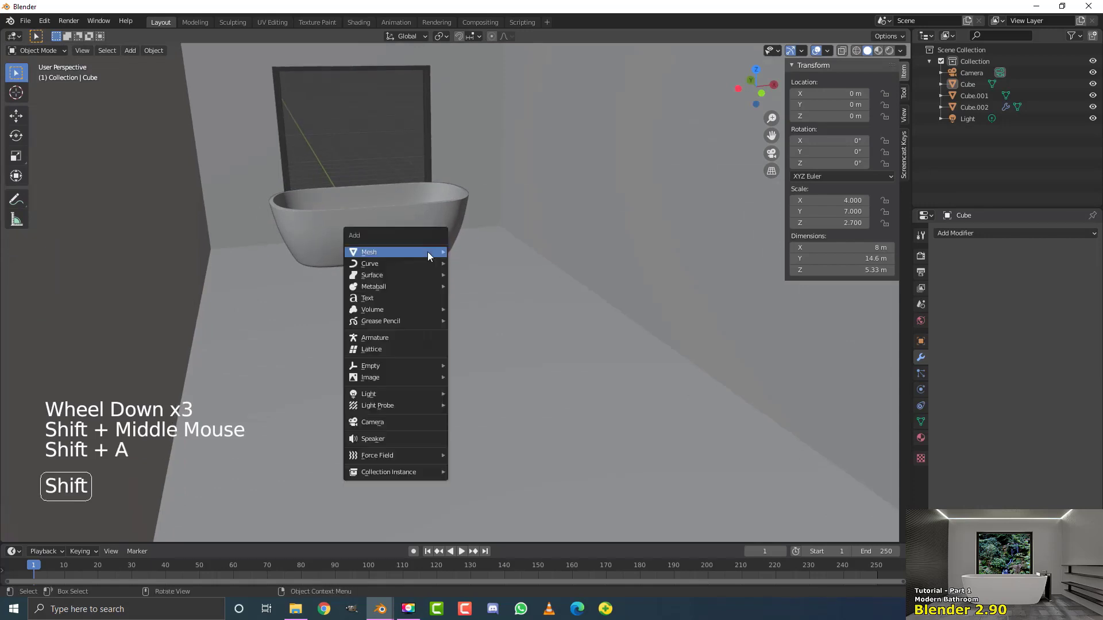
mouse_move(428, 252)
left_click(495, 266)
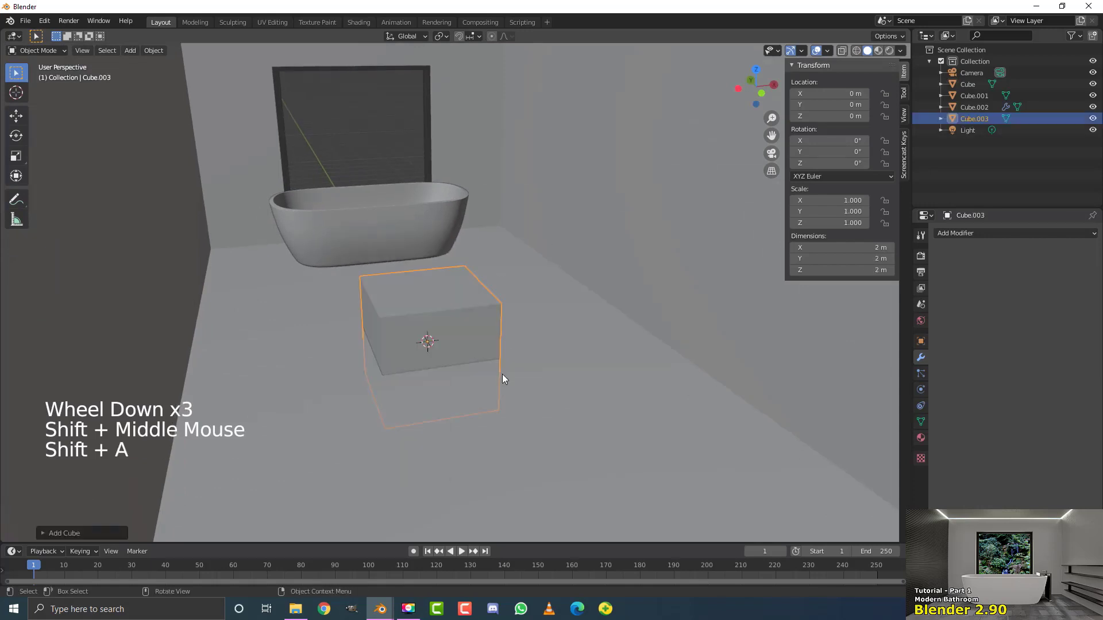
middle_click_drag(502, 376, 495, 343, "shift")
scroll(492, 328, "up", 2)
scroll(494, 342, "up", 1)
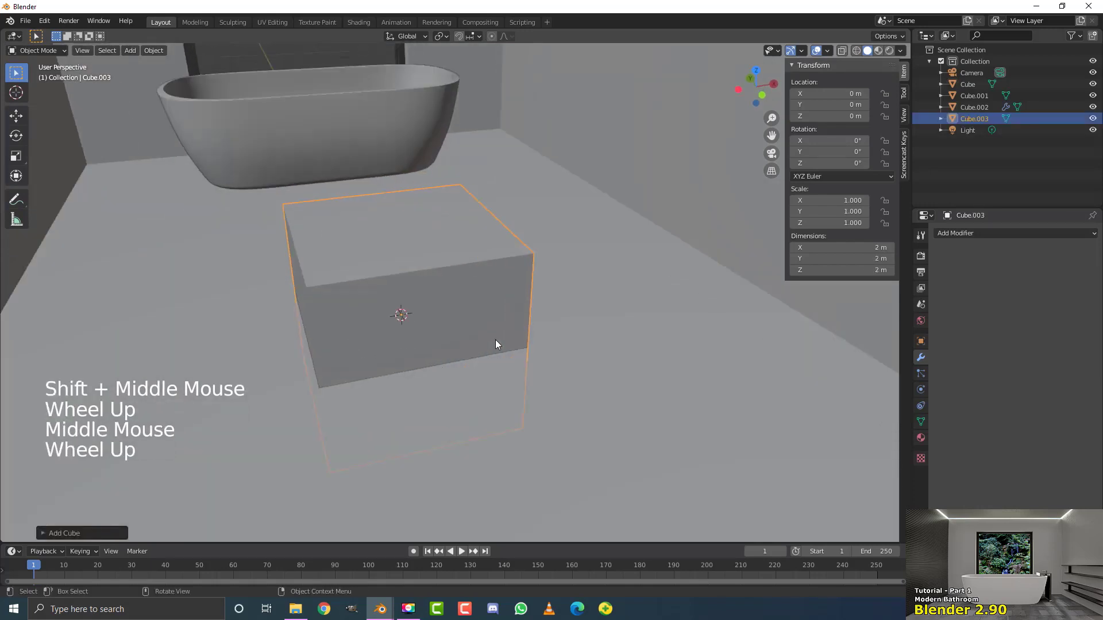
key("s")
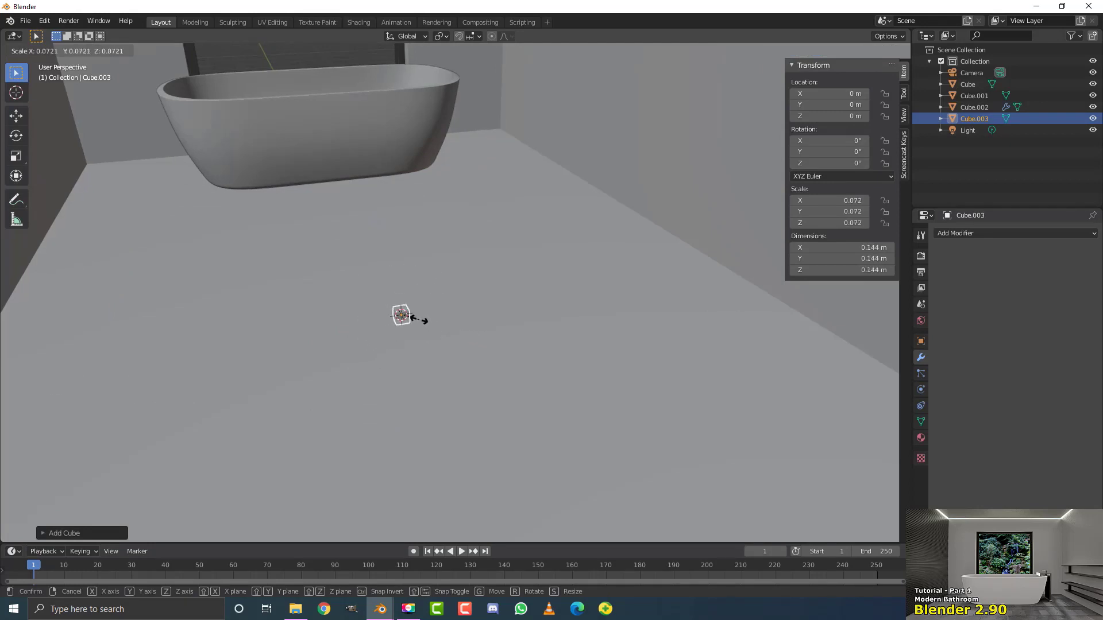
left_click(418, 319)
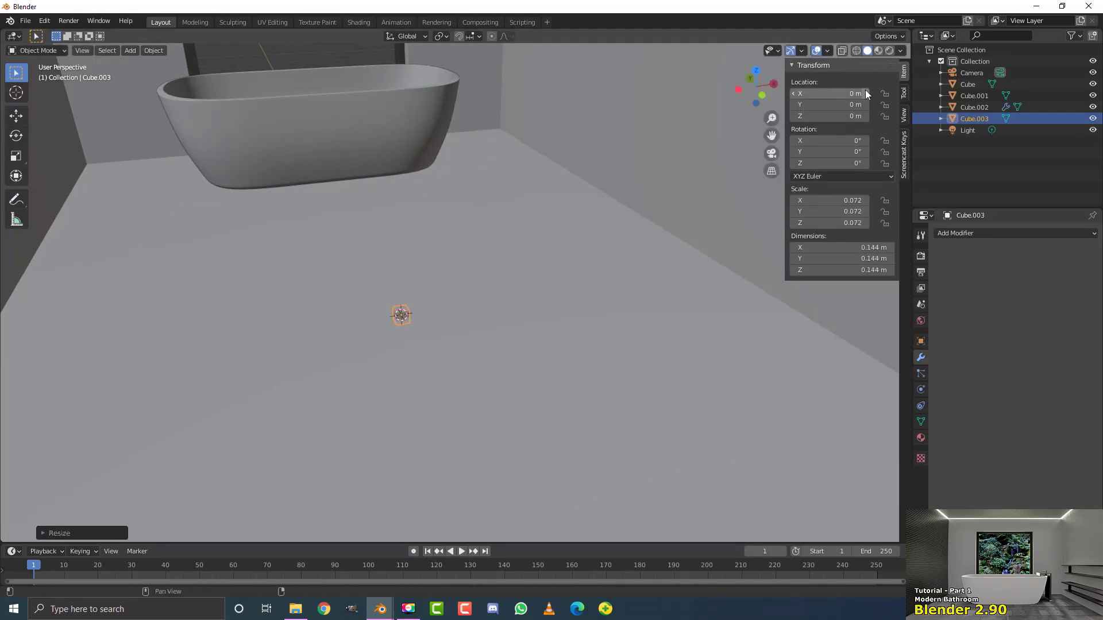
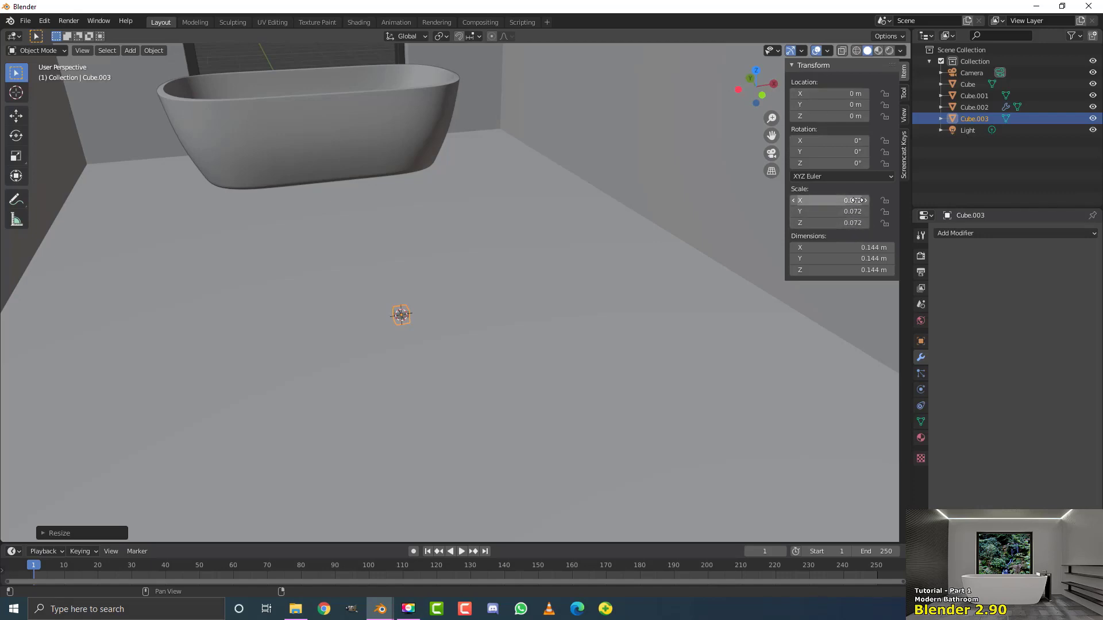
Stretch the small cube along Y into a long, narrow bar.
middle_click_drag(644, 296, 609, 309)
key("s")
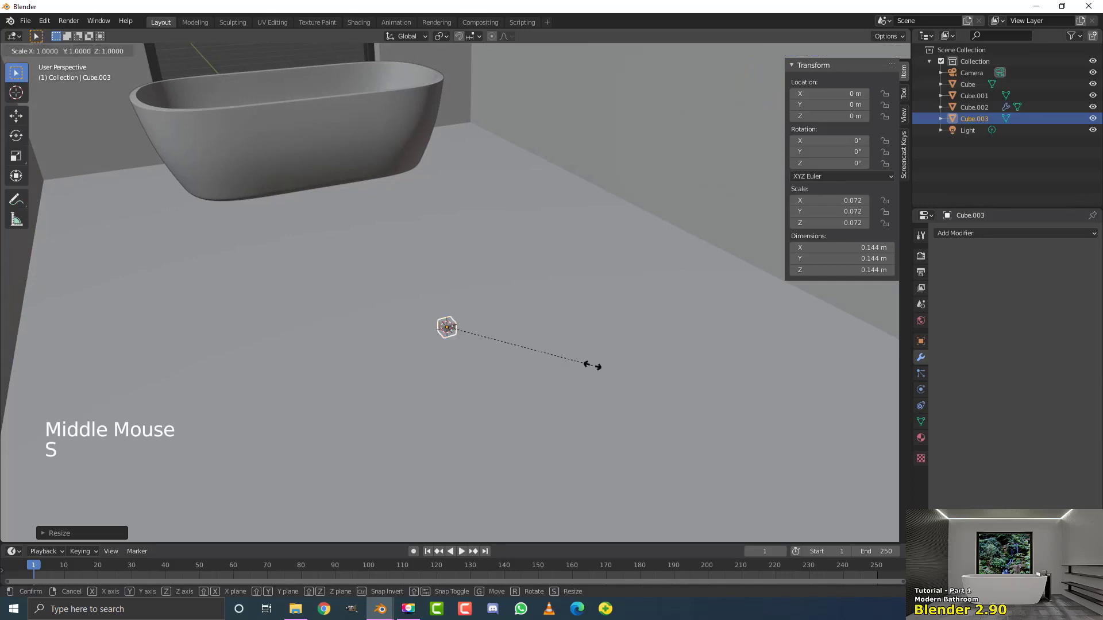
key("y")
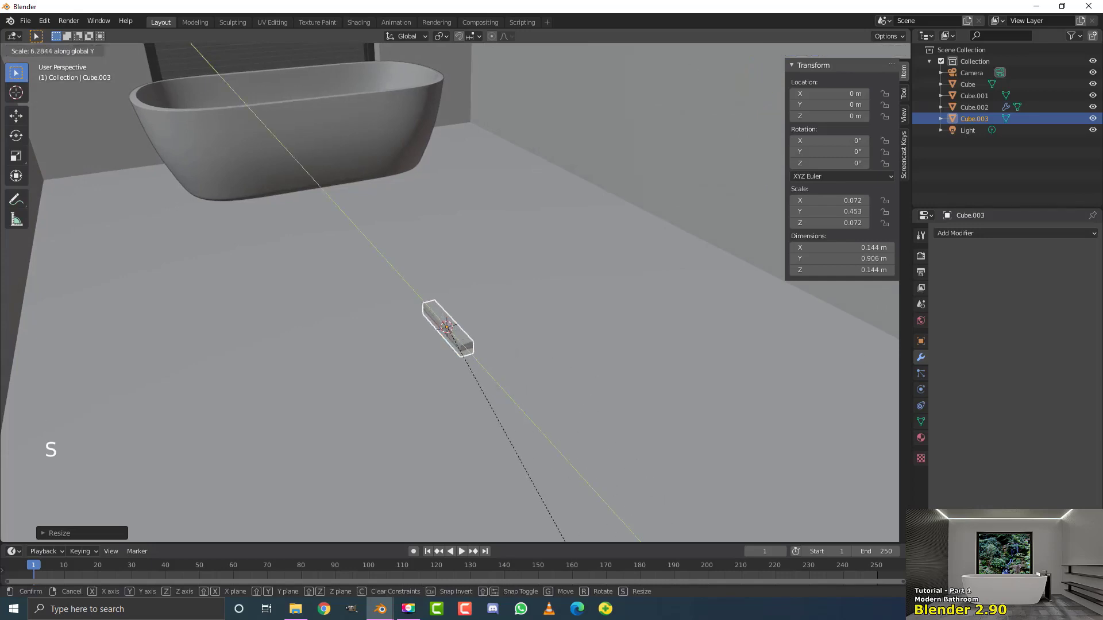
left_click(25, 246)
scroll(234, 238, "up", 2)
middle_click_drag(226, 241, 293, 224, "shift")
Edit the bar's mesh in face selection and inset its top face by about 0.08.
key("Tab")
scroll(432, 206, "up", 1)
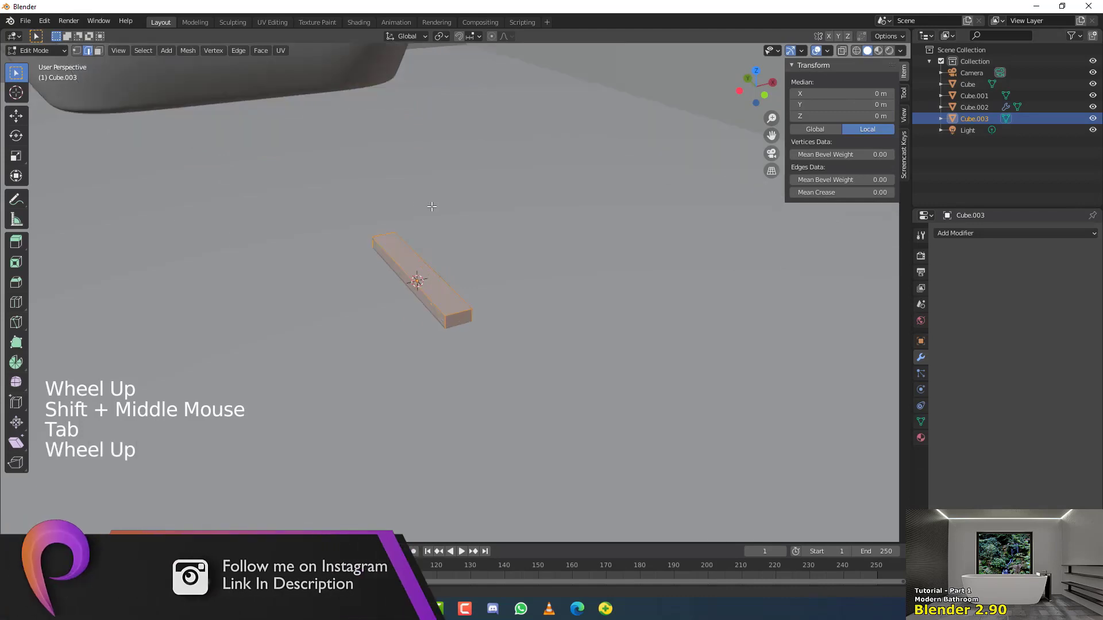
left_click(99, 51)
left_click(414, 265)
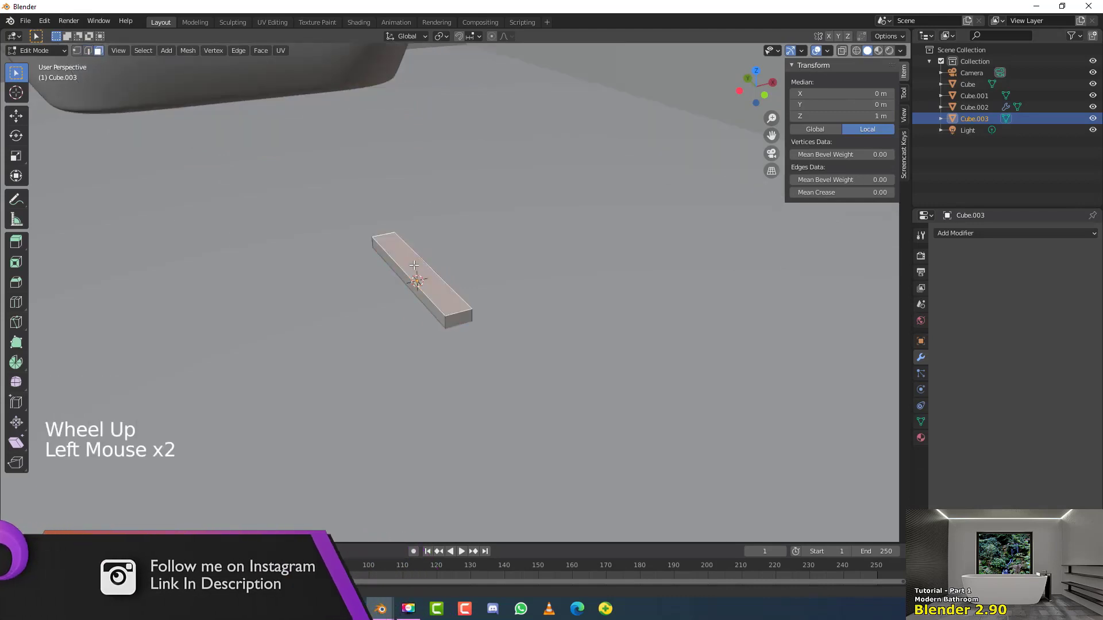
key("i")
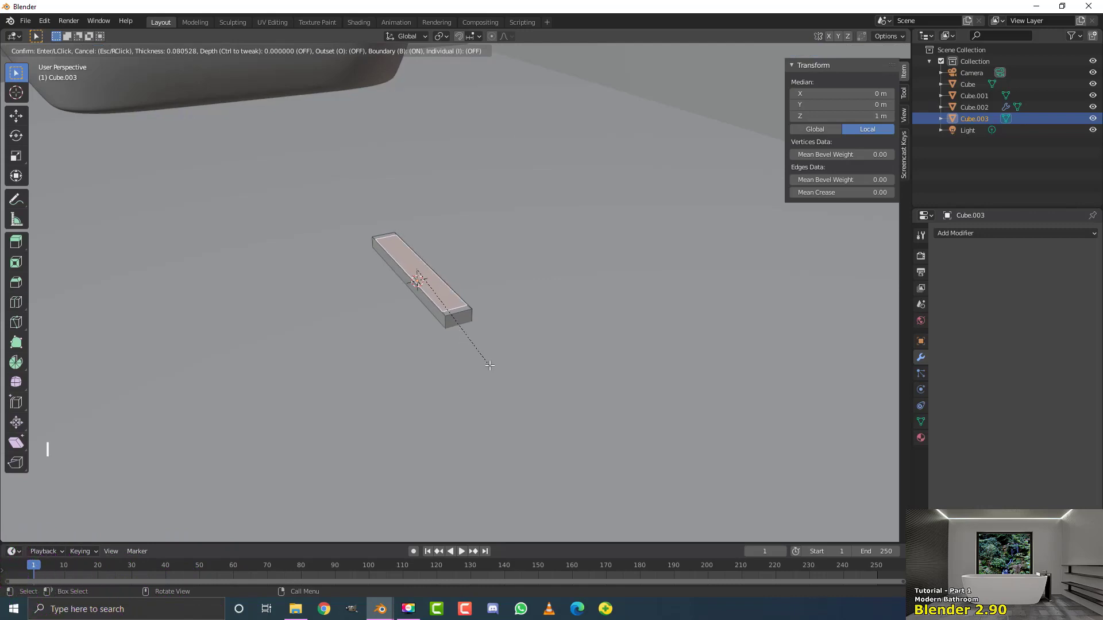
left_click(489, 365)
Narrow the inset top face along X by a factor of about 0.6.
key("x")
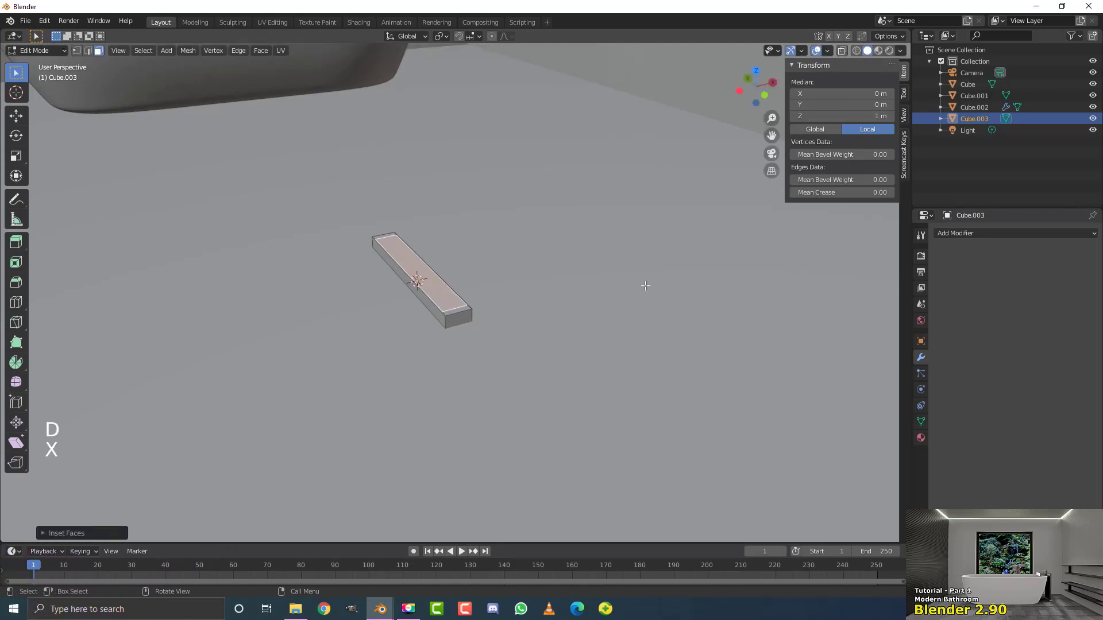
key("s")
key("x")
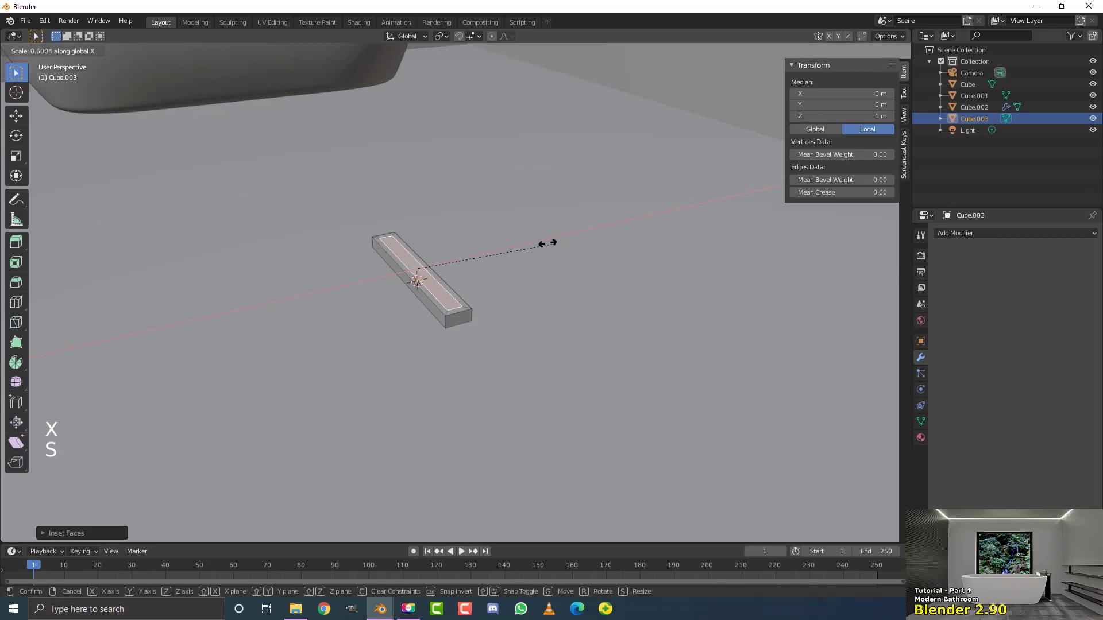
left_click(550, 245)
scroll(493, 308, "up", 2)
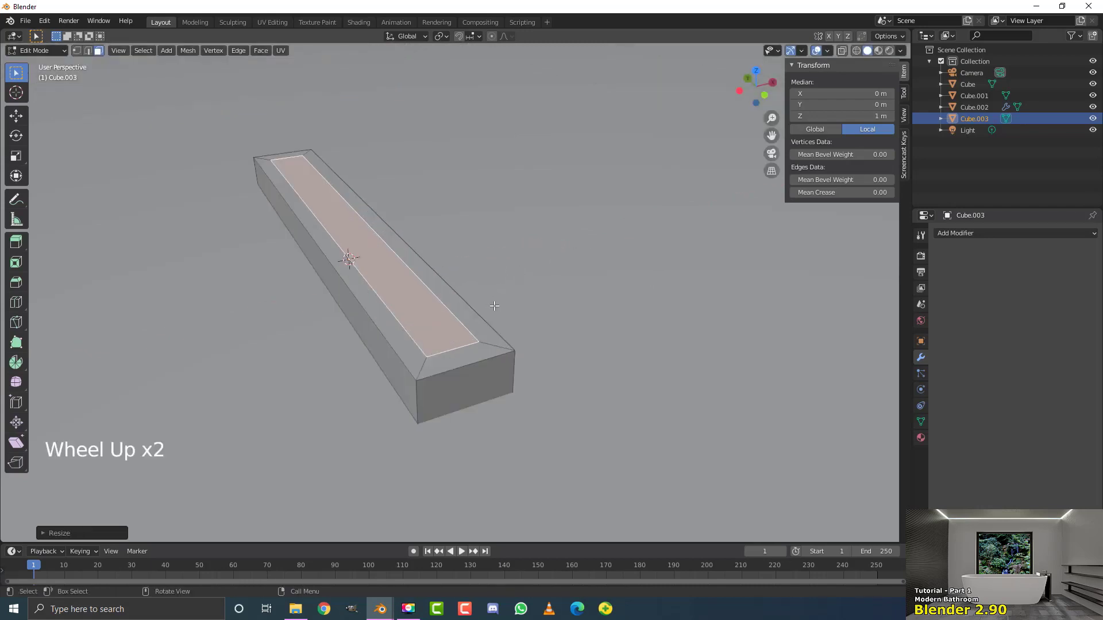
Extrude the bar's narrowed top face straight up into a thin panel, making the whole fixture about 1.73 m tall.
scroll(515, 316, "down", 2)
scroll(515, 316, "down", 1)
key("e")
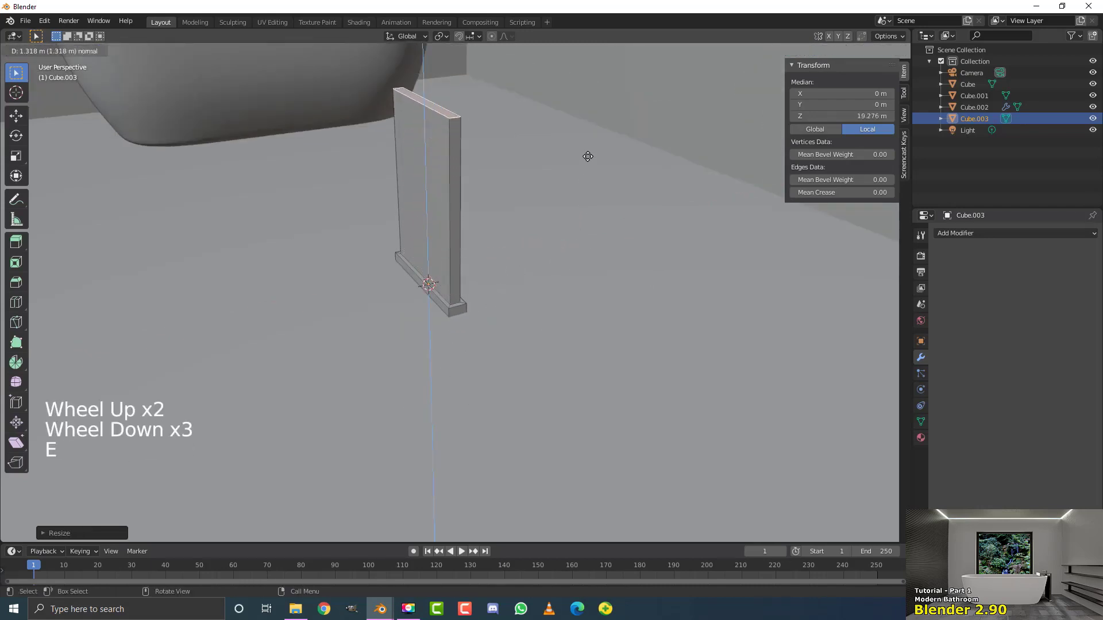
left_click(586, 119)
Return to Object Mode and, in front view, move the fixture along X past the bathtub's right end to about X 2.69 m.
scroll(553, 155, "down", 4)
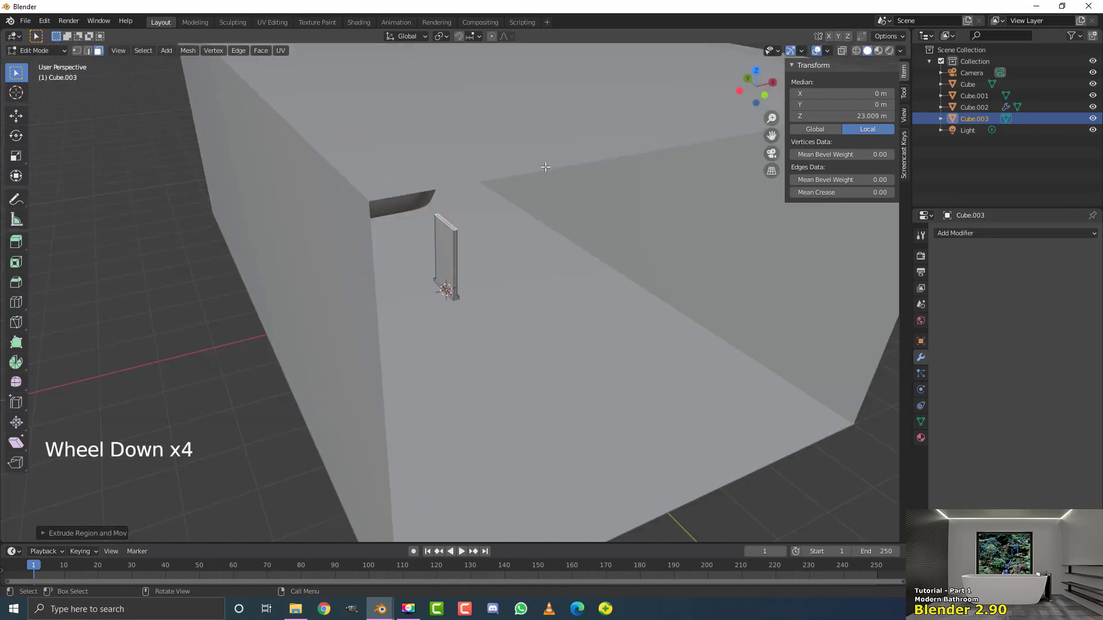
middle_click_drag(553, 155, 535, 171)
key("KP_1")
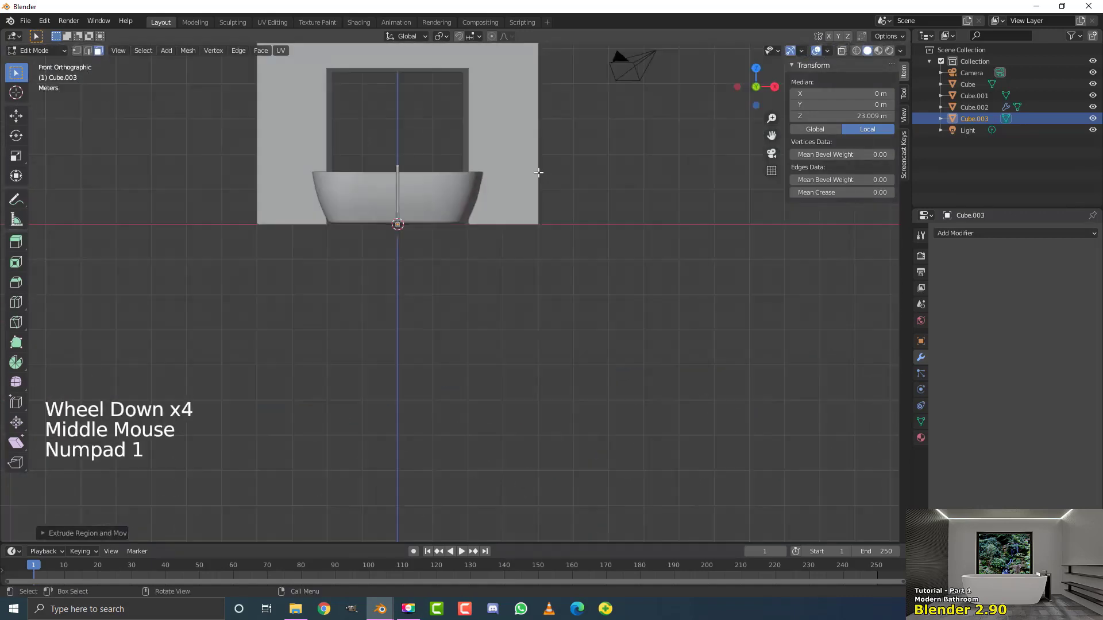
scroll(530, 177, "up", 5)
middle_click_drag(316, 68, 361, 219, "shift")
scroll(360, 218, "up", 2)
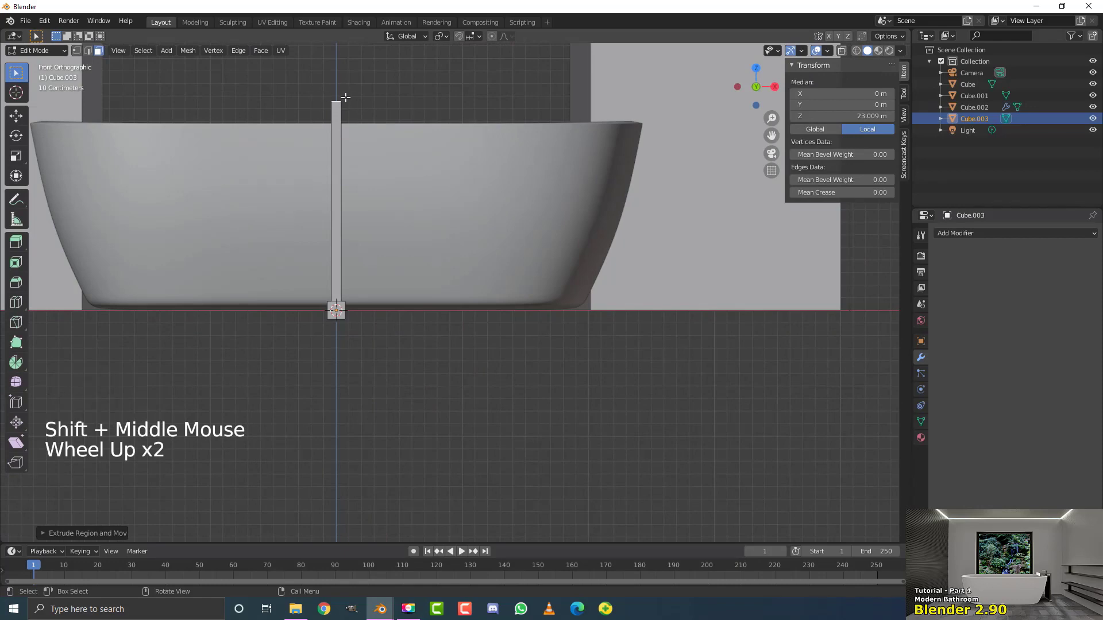
middle_click_drag(342, 101, 344, 109, "shift")
scroll(366, 207, "down", 2)
scroll(367, 207, "up", 1)
key("Tab")
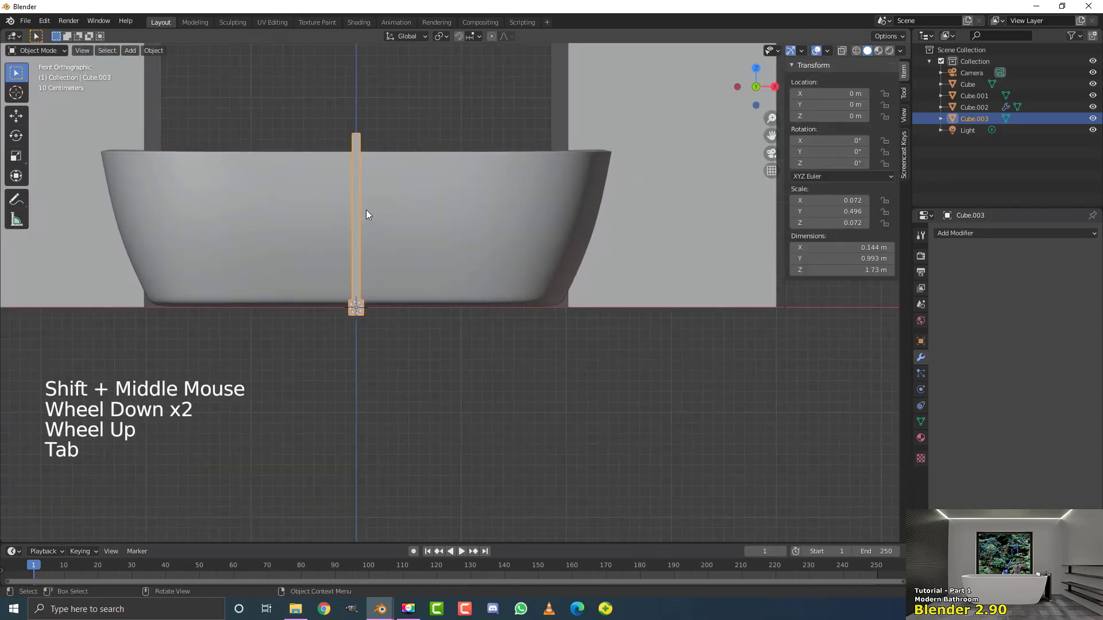
key("g")
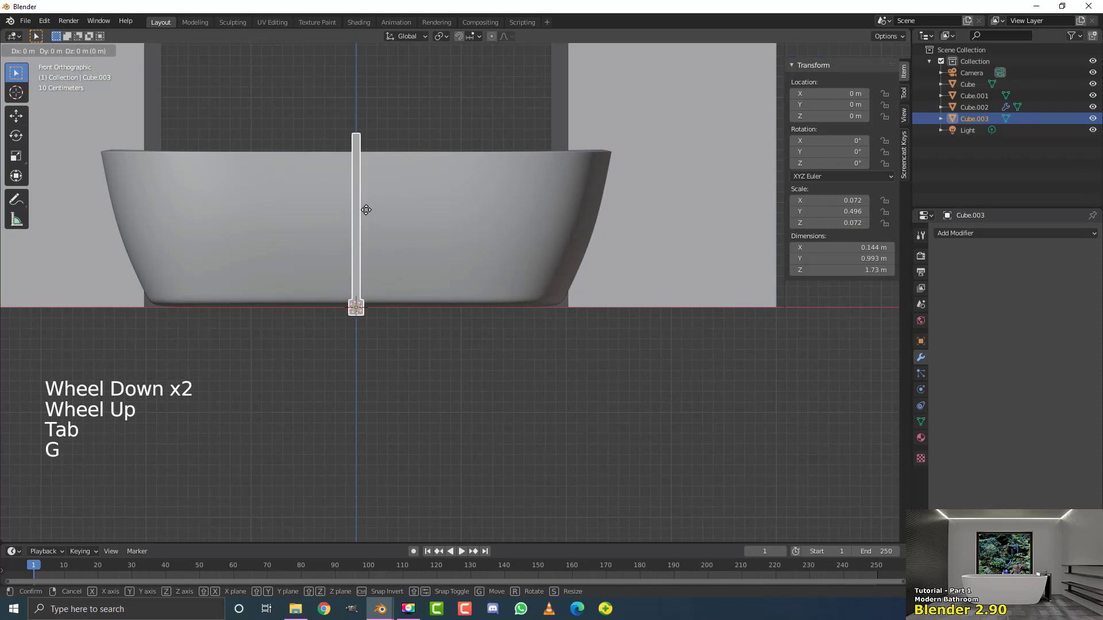
key("x")
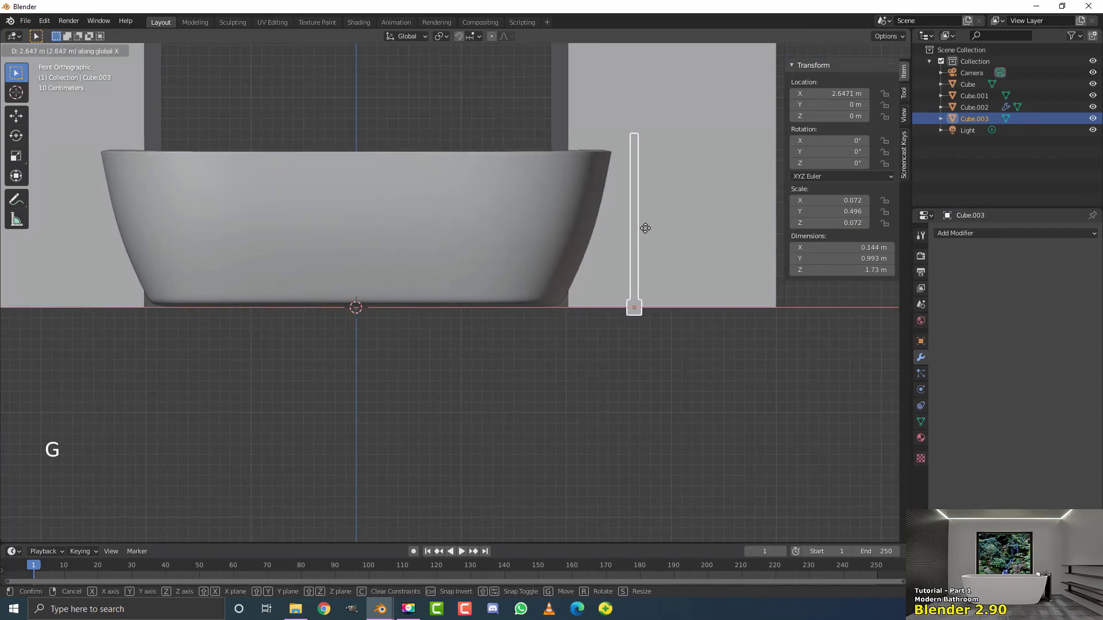
left_click(648, 228)
Shift the fixture closer to the bathtub's right end, to about X 2.57 m, keeping it at floor level.
middle_click_drag(628, 205, 473, 296, "shift")
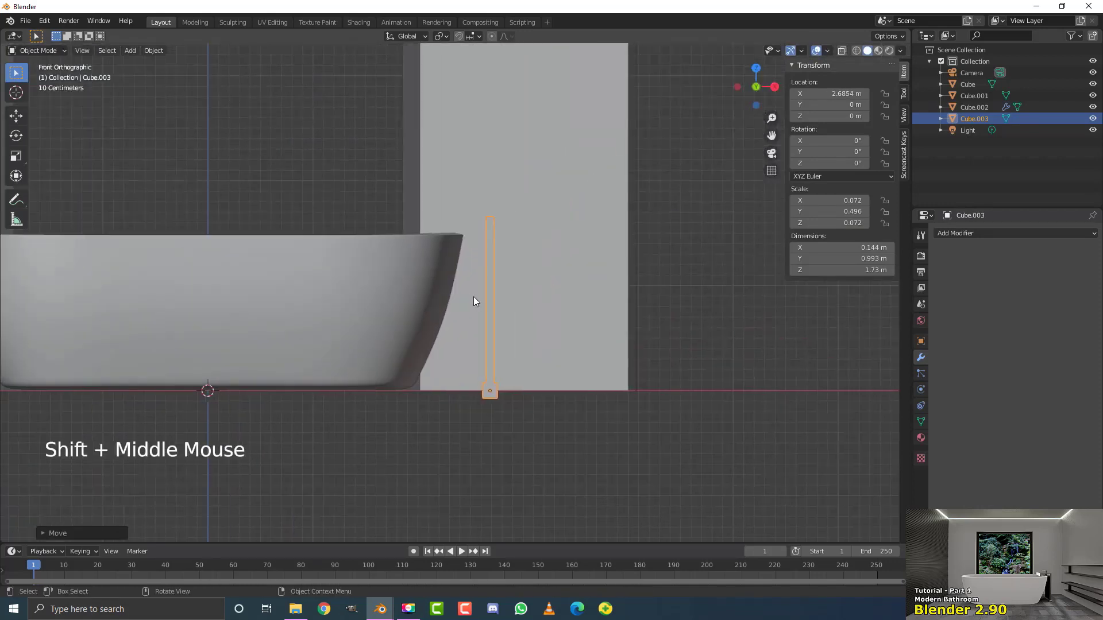
scroll(435, 201, "up", 2)
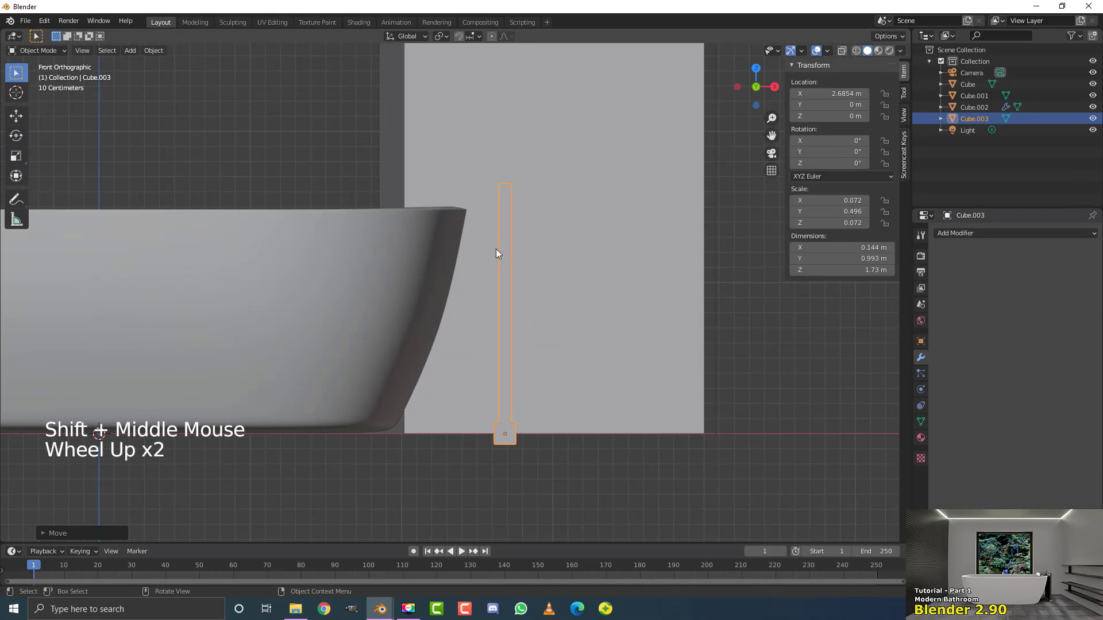
key("g")
left_click(479, 254)
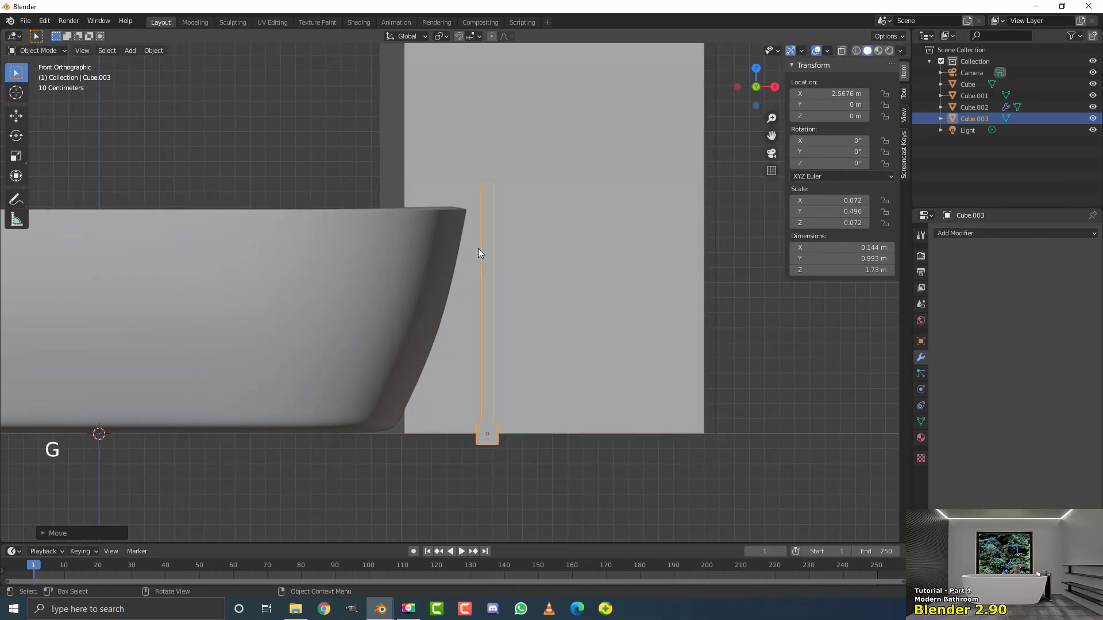
Display the room in wireframe from the right side, with both the fixture and the bathtub in view.
scroll(479, 251, "down", 4)
middle_click_drag(479, 252, 470, 262)
key("KP_3")
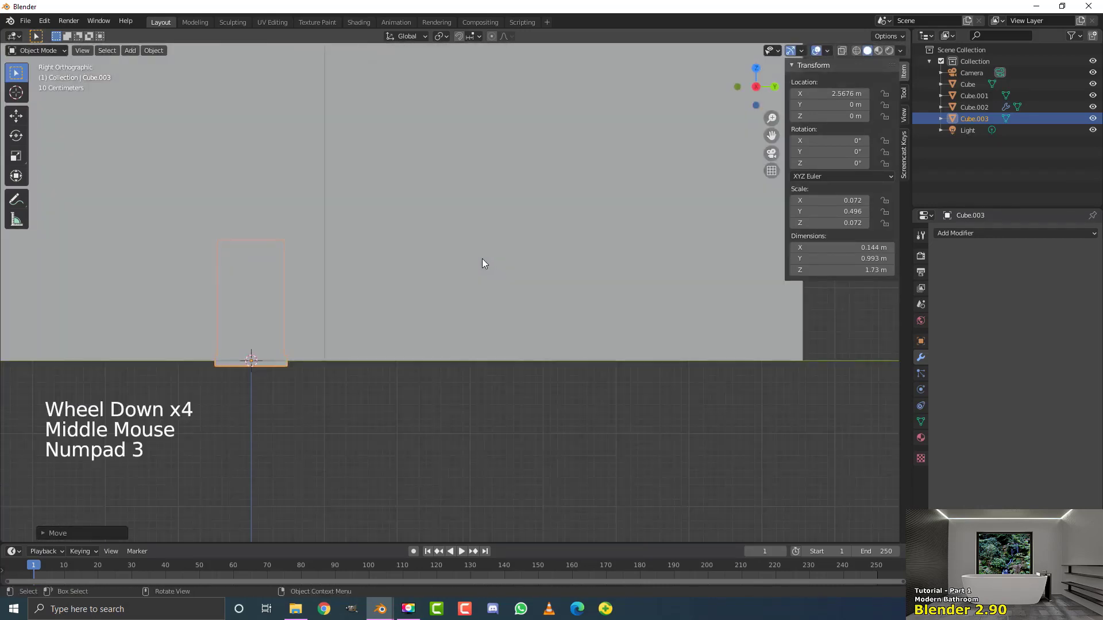
scroll(342, 236, "down", 2)
middle_click_drag(341, 236, 342, 239, "shift")
key("z")
left_click(276, 239)
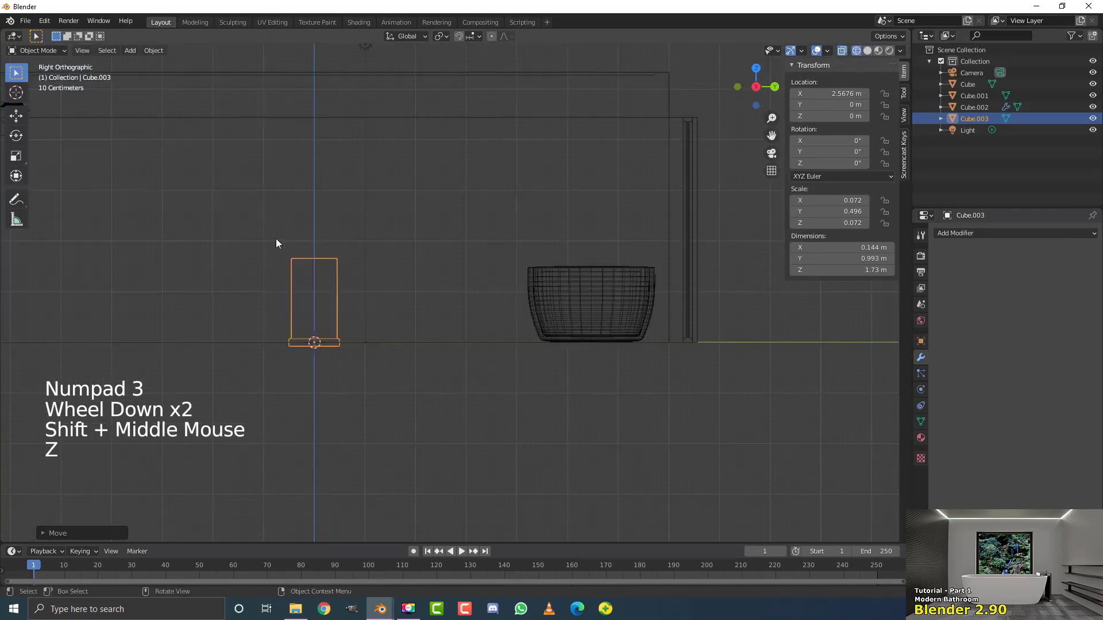
Move the upright post along Y to about 5.48 m, in line with the middle of the bathtub.
middle_click_drag(410, 253, 402, 248, "shift")
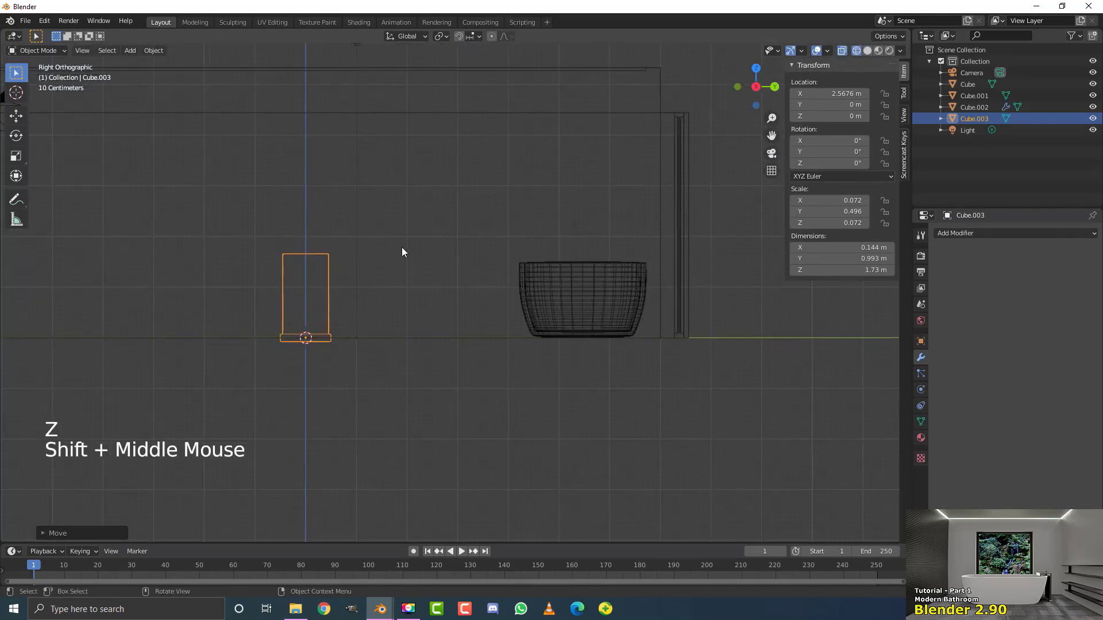
key("g")
key("y")
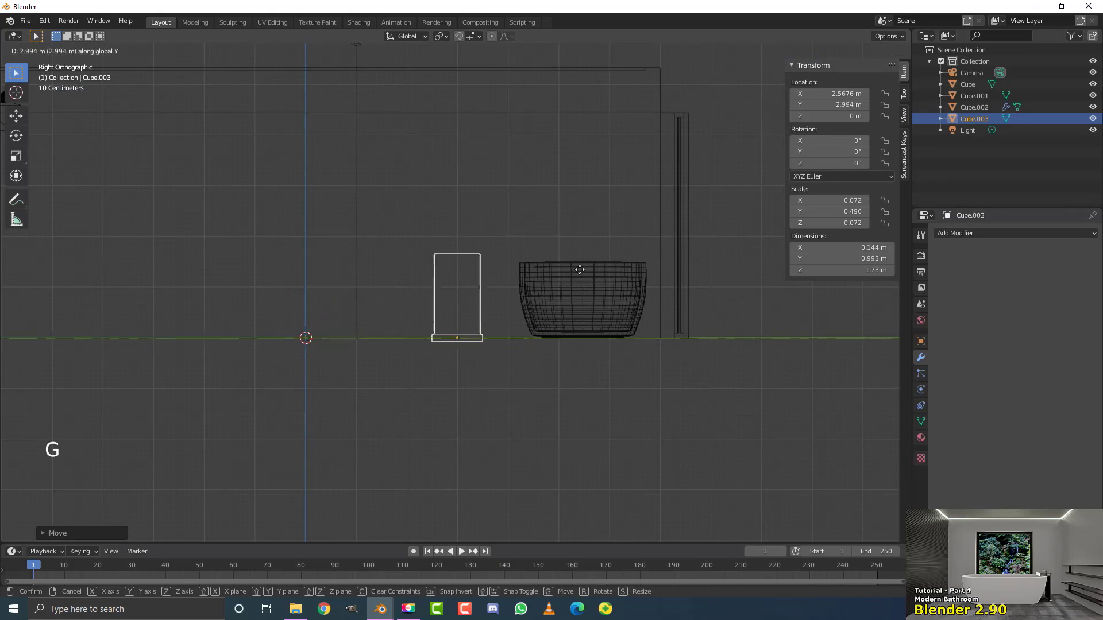
left_click(808, 274)
scroll(554, 330, "up", 4)
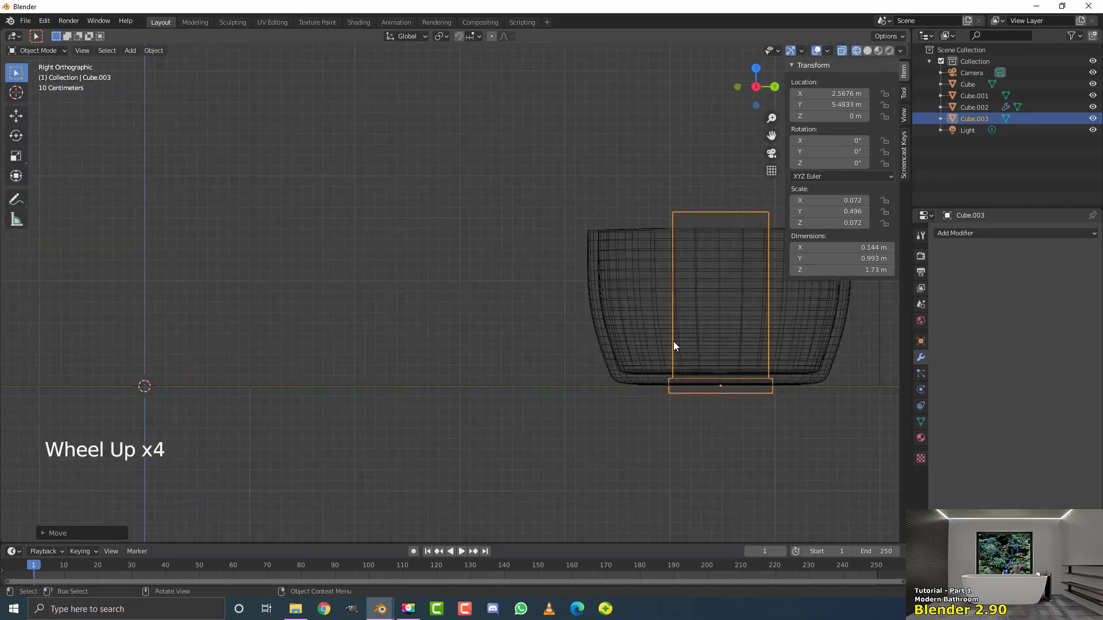
In Edit Mode, lower the post's top face to about 21.84 m local Z, just above the bathtub rim.
key("KP_1")
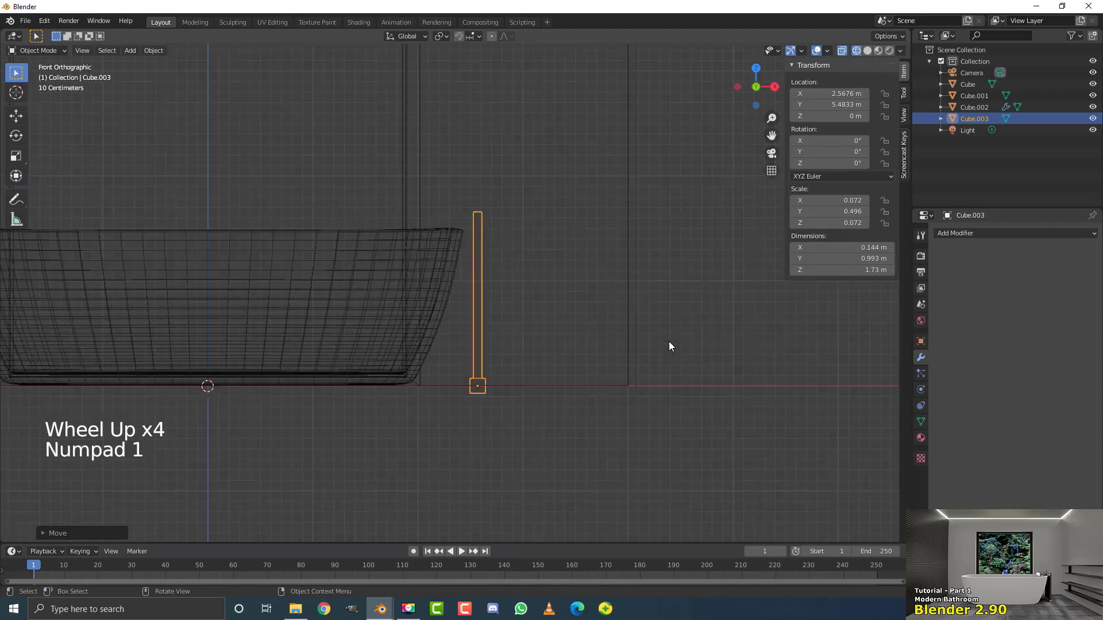
scroll(542, 250, "up", 1)
middle_click_drag(543, 249, 493, 226, "shift")
scroll(465, 284, "up", 2)
key("Tab")
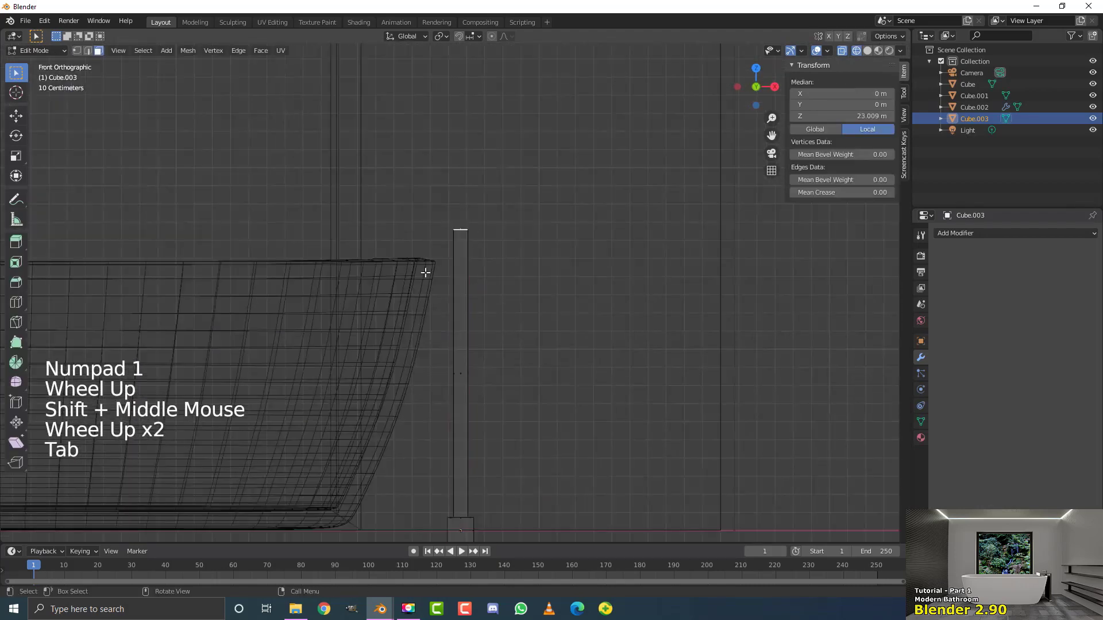
scroll(461, 233, "up", 1)
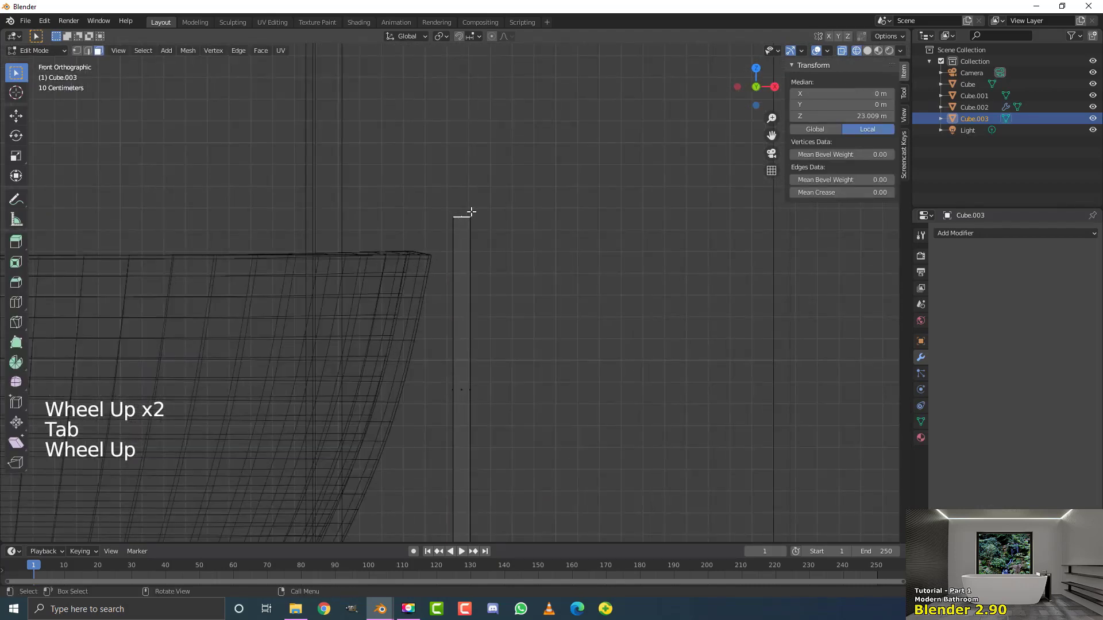
key("g")
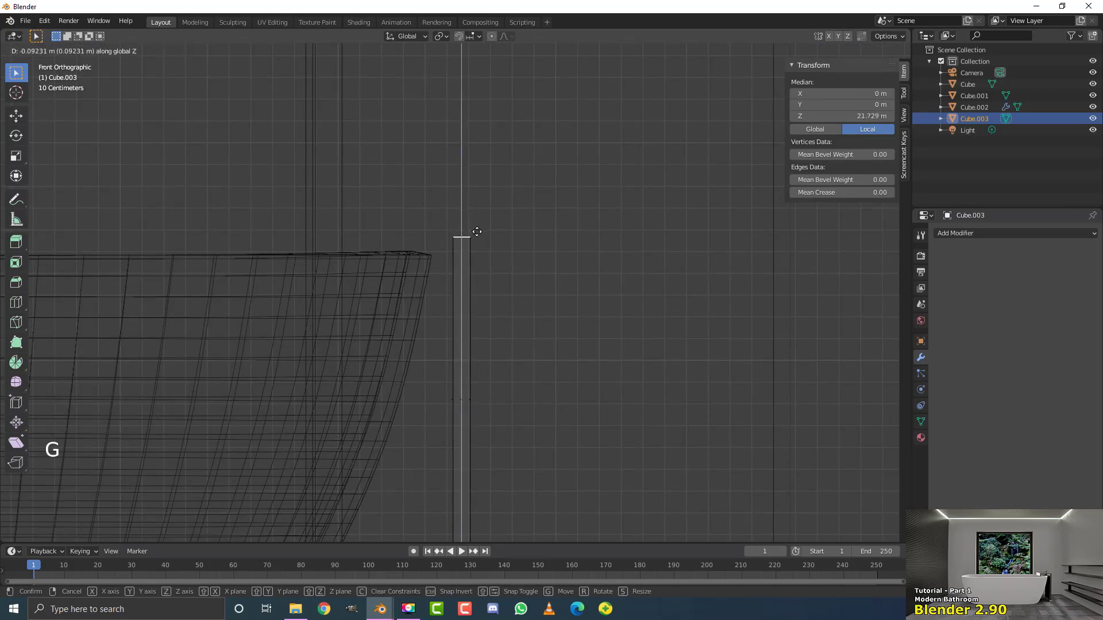
left_click(477, 230)
Extrude the post's top face upward about 0.08 m to form a short block.
middle_click_drag(484, 270, 508, 294, "shift")
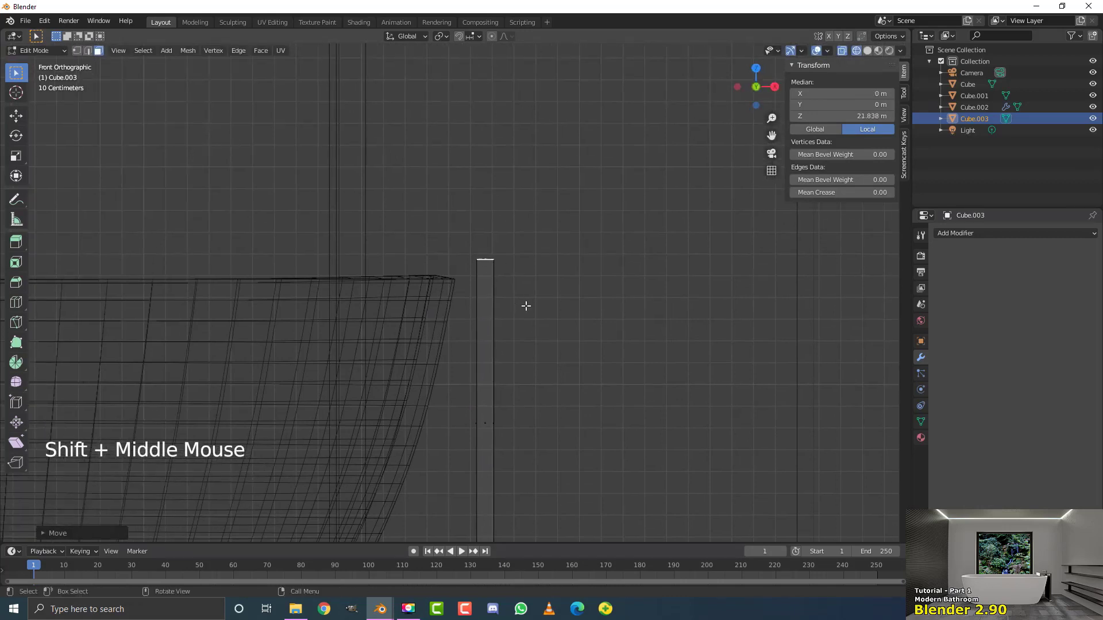
key("e")
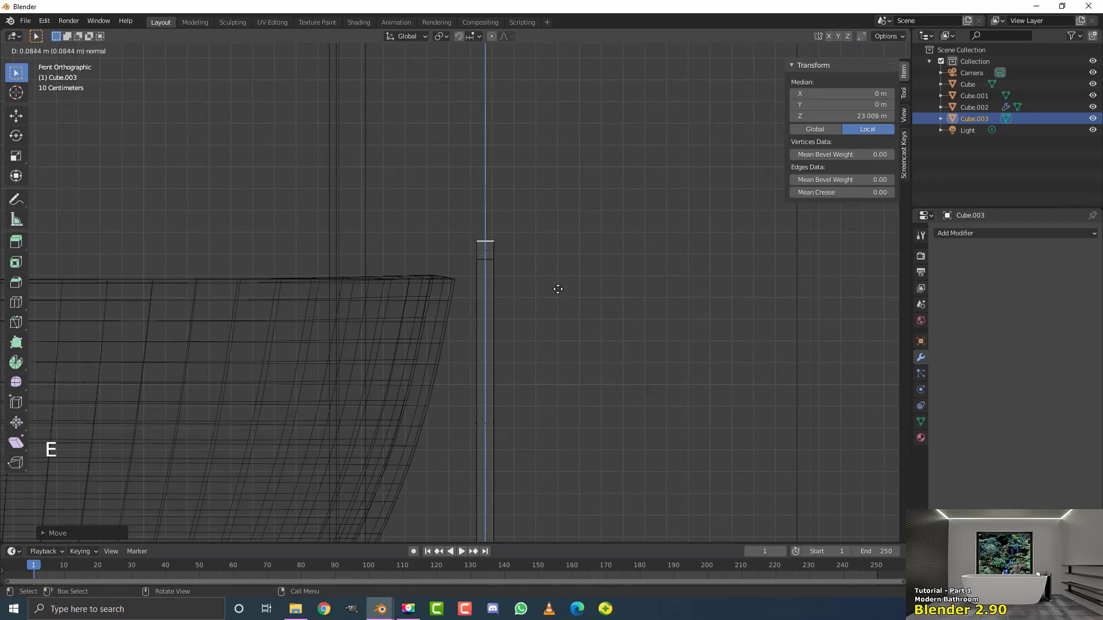
left_click(557, 289)
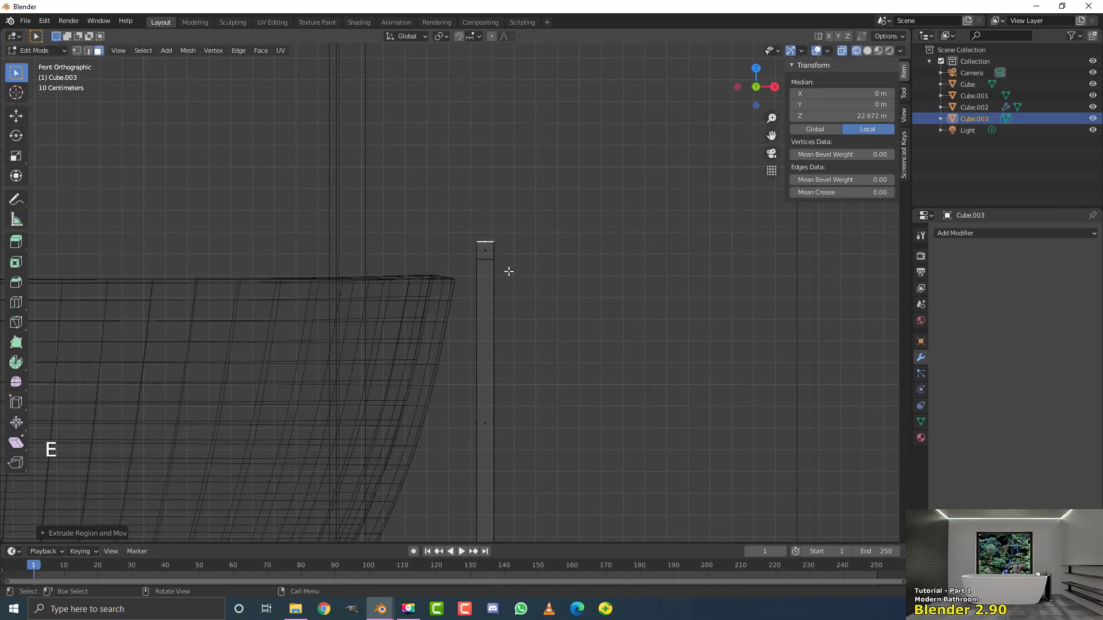
Extrude the top block's face on the bathtub side about 0.53 m horizontally over the tub's rim.
left_click(473, 249)
middle_click_drag(475, 248, 533, 268)
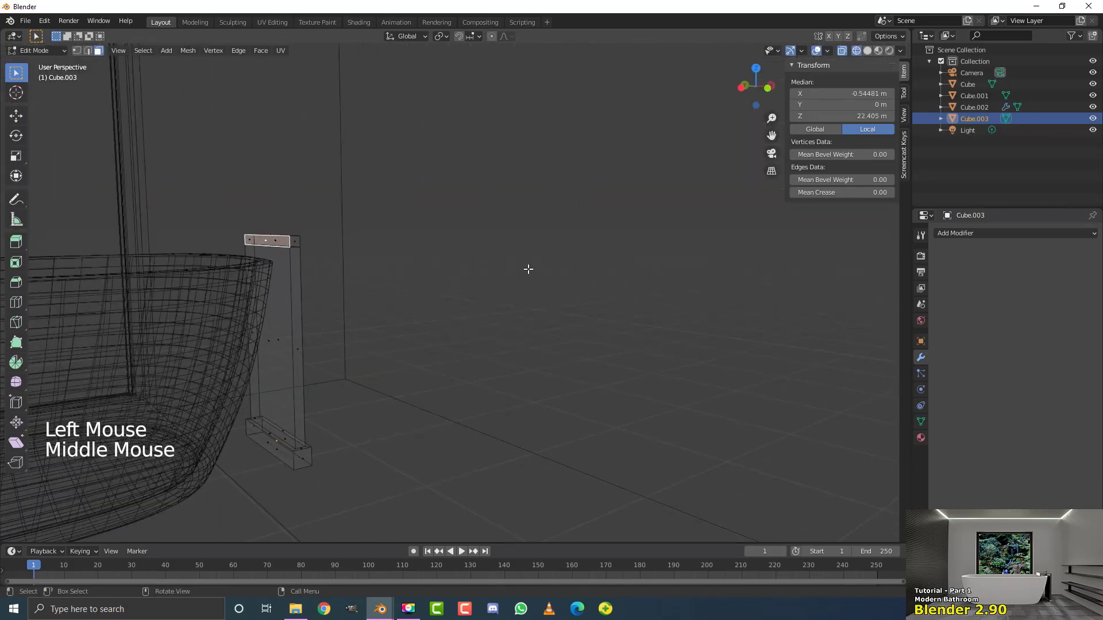
key("KP_3")
key("KP_1")
middle_click_drag(465, 280, 519, 305, "shift")
key("e")
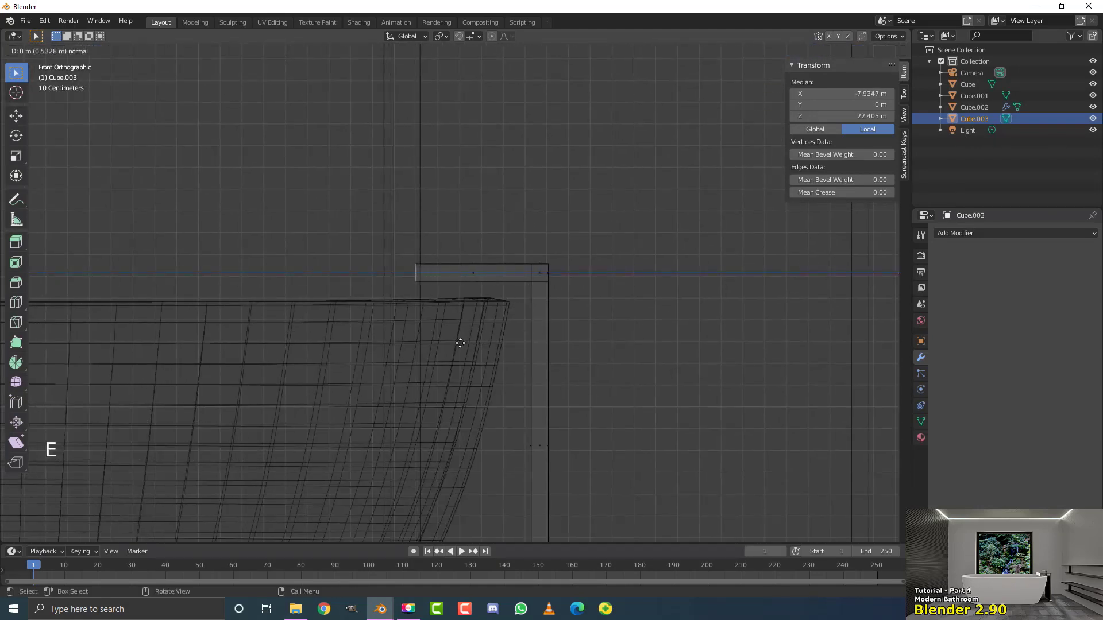
left_click(460, 343)
Extrude the arm's end face a short distance further, to about -8.83 m local X.
scroll(411, 308, "down", 2)
mouse_move(412, 308)
middle_mouse_down()
mouse_move(438, 320)
mouse_move(409, 313)
middle_mouse_up()
scroll(438, 320, "up", 2)
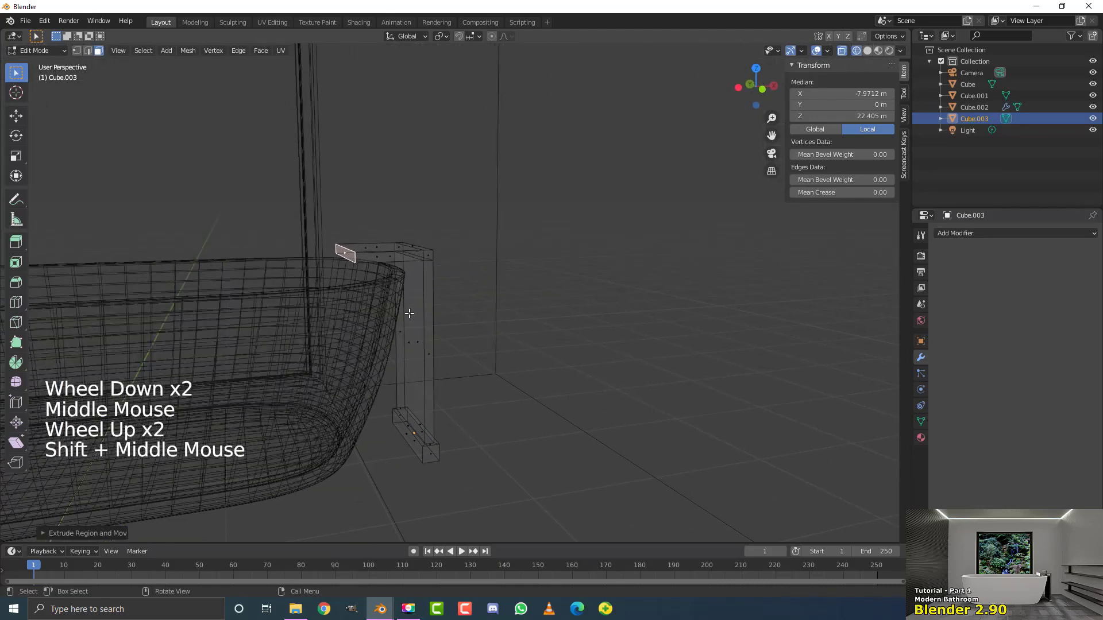
key("e")
left_click(399, 315)
Extrude the underside of the arm's end segment down to about 20.2 m local Z as a lip.
key("KP_3")
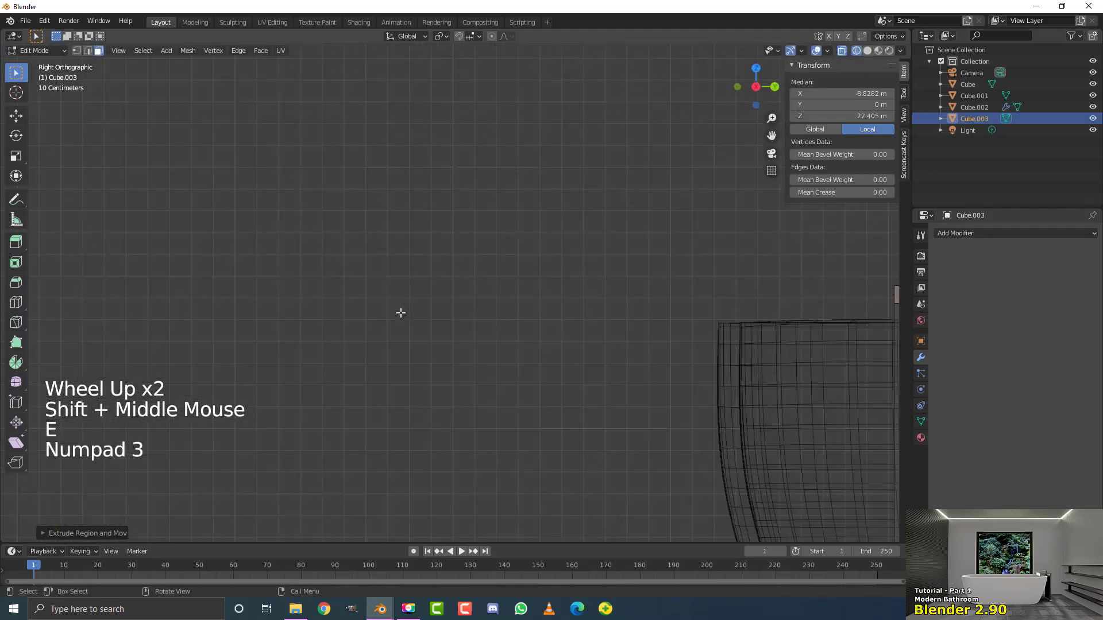
key("KP_1")
scroll(440, 314, "up", 4)
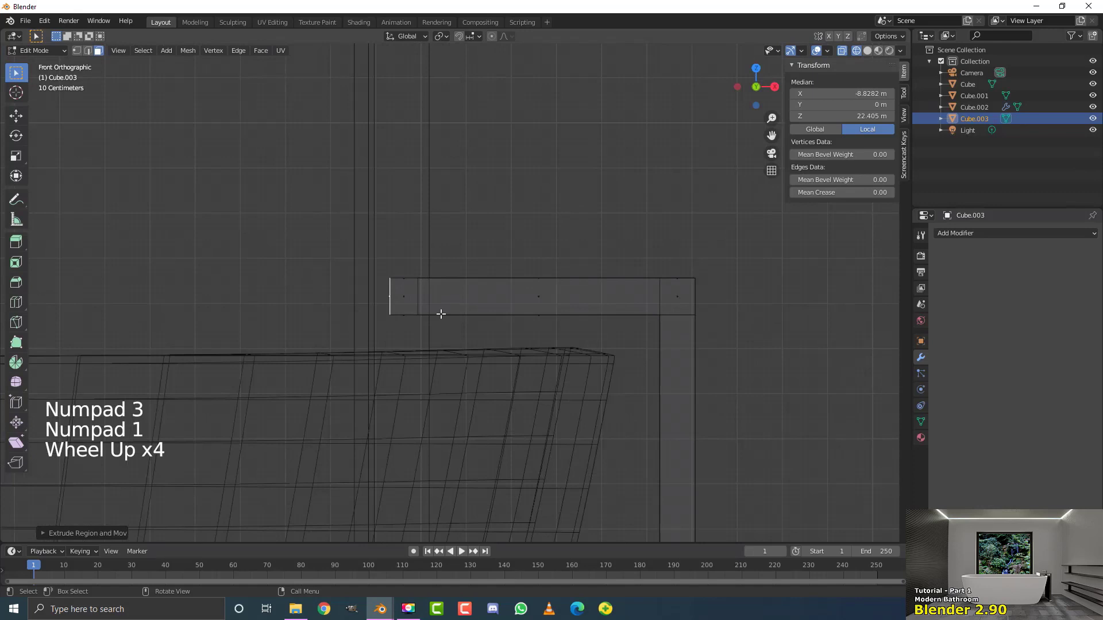
left_click(407, 318)
key("e")
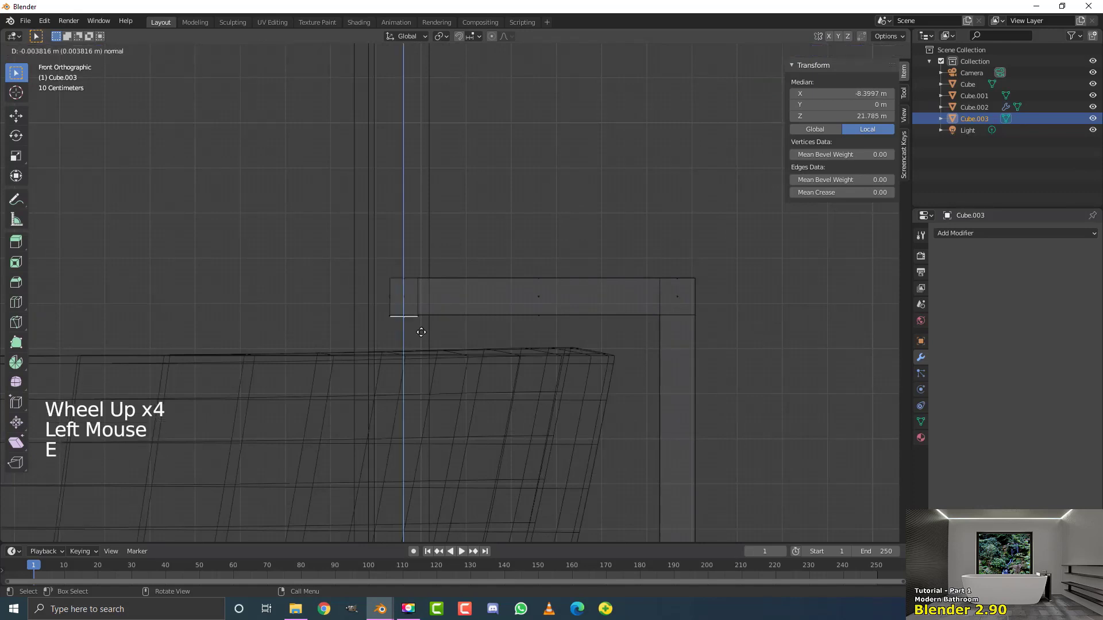
left_click(438, 378)
Lower all top faces of the horizontal arm slightly along Z to make the arm thinner.
scroll(460, 345, "down", 2)
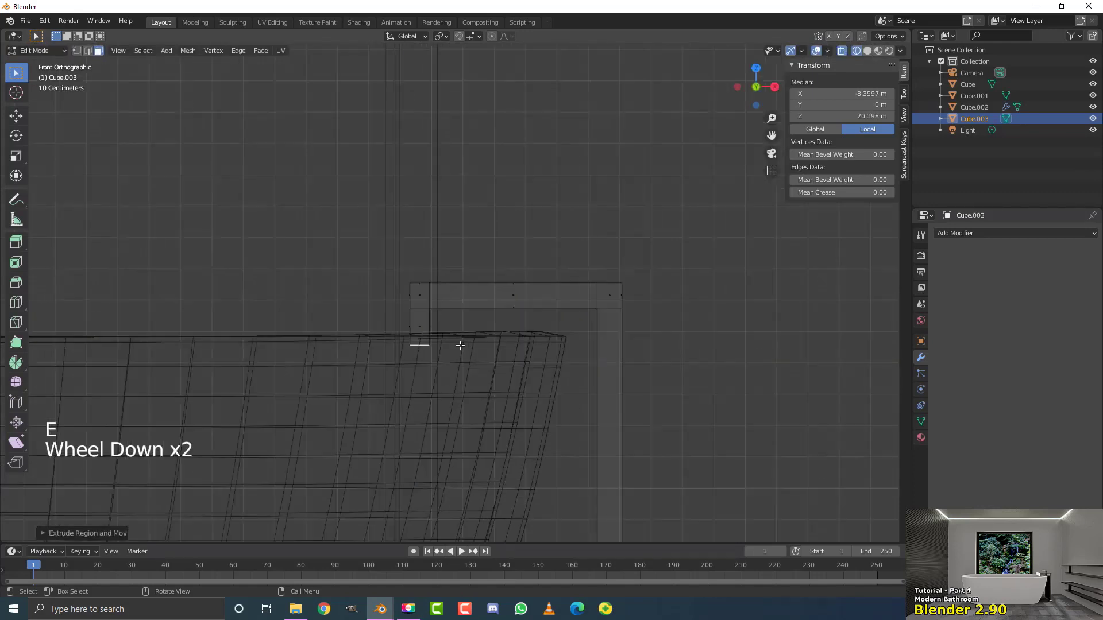
key("alt+a")
key("b")
left_click_drag(337, 220, 651, 286)
scroll(590, 287, "up", 1)
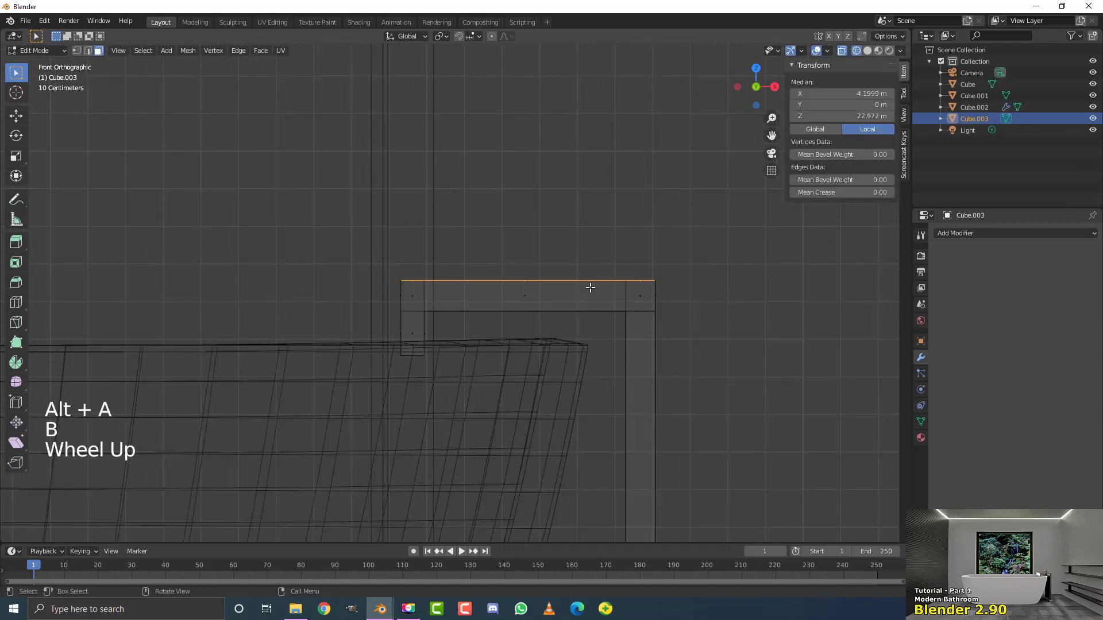
key("g")
key("z")
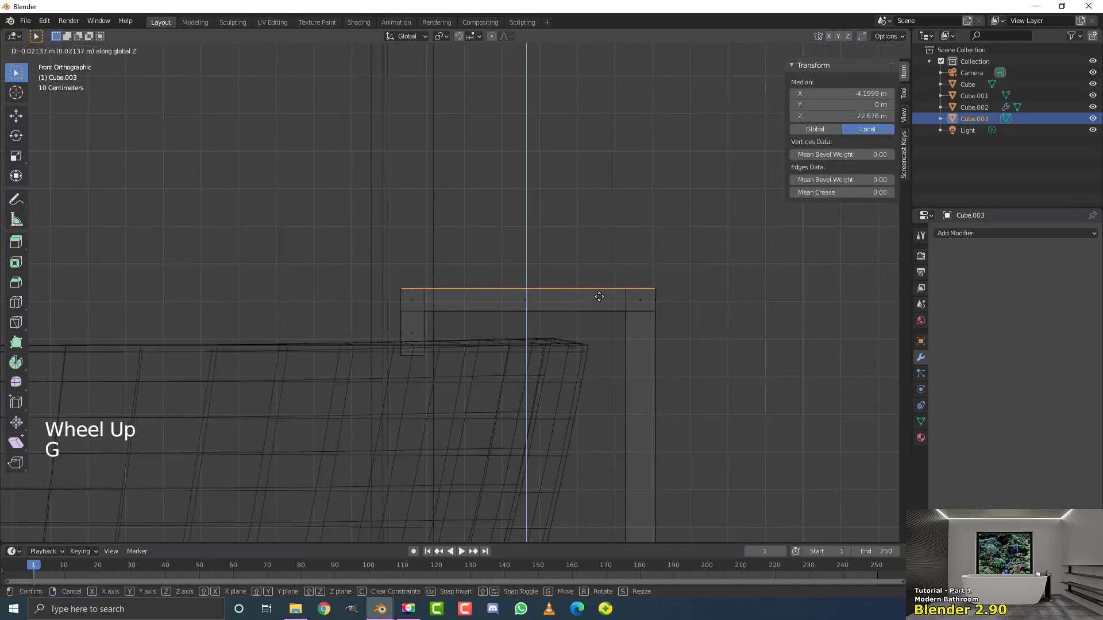
left_click(603, 299)
Move the lip's outer end faces along X toward the post, to about -8.53 m local X, to thin the lip.
key("alt+a")
key("b")
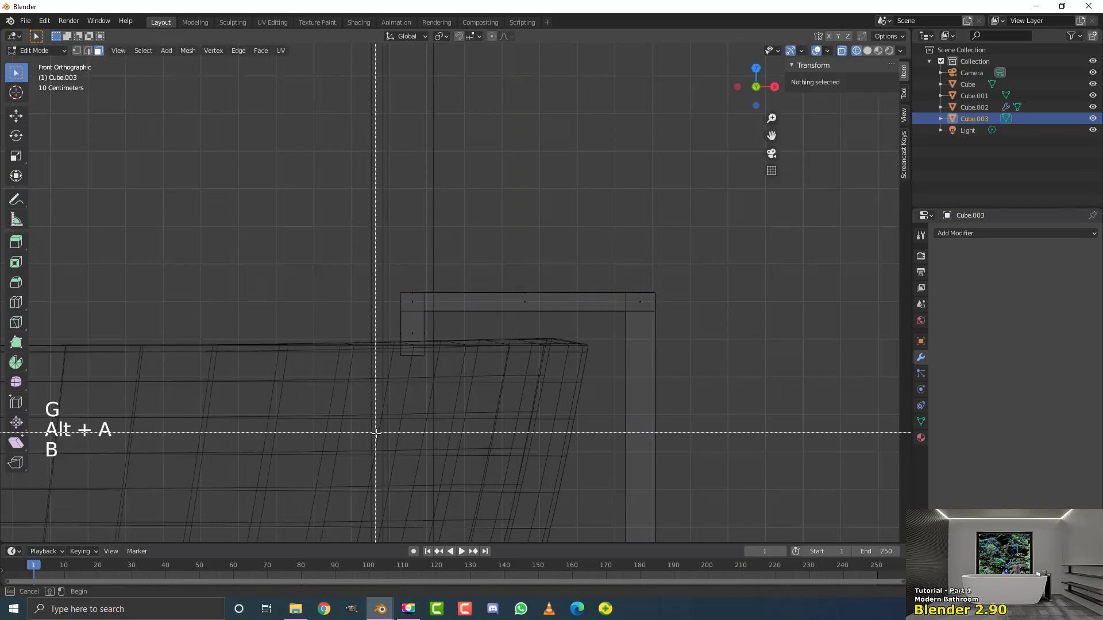
left_click_drag(376, 434, 404, 279)
key("g")
key("x")
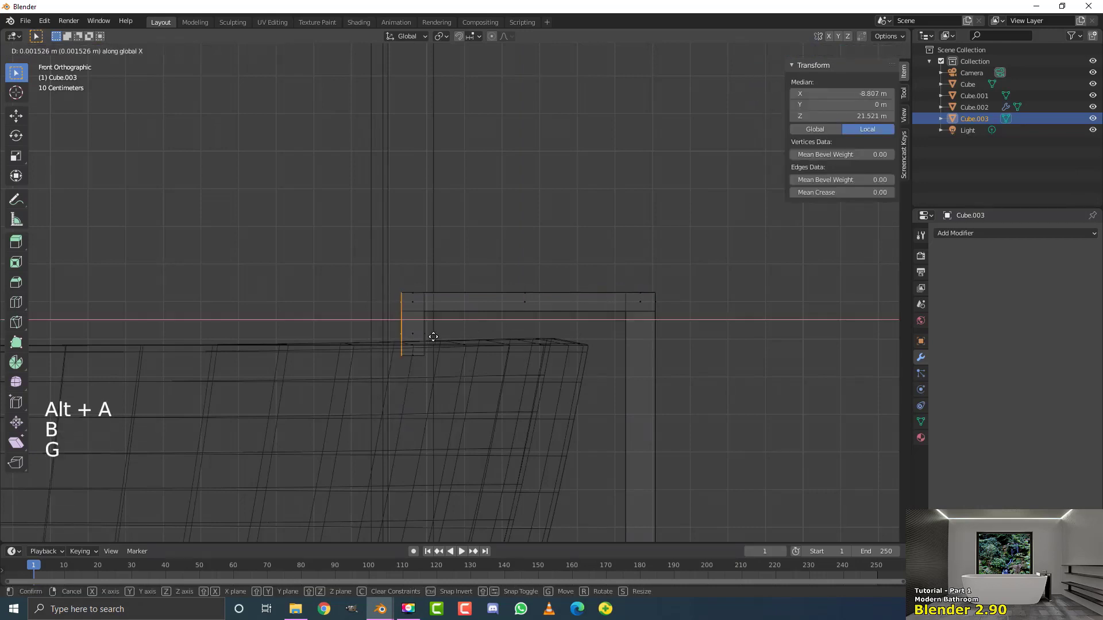
left_click(439, 337)
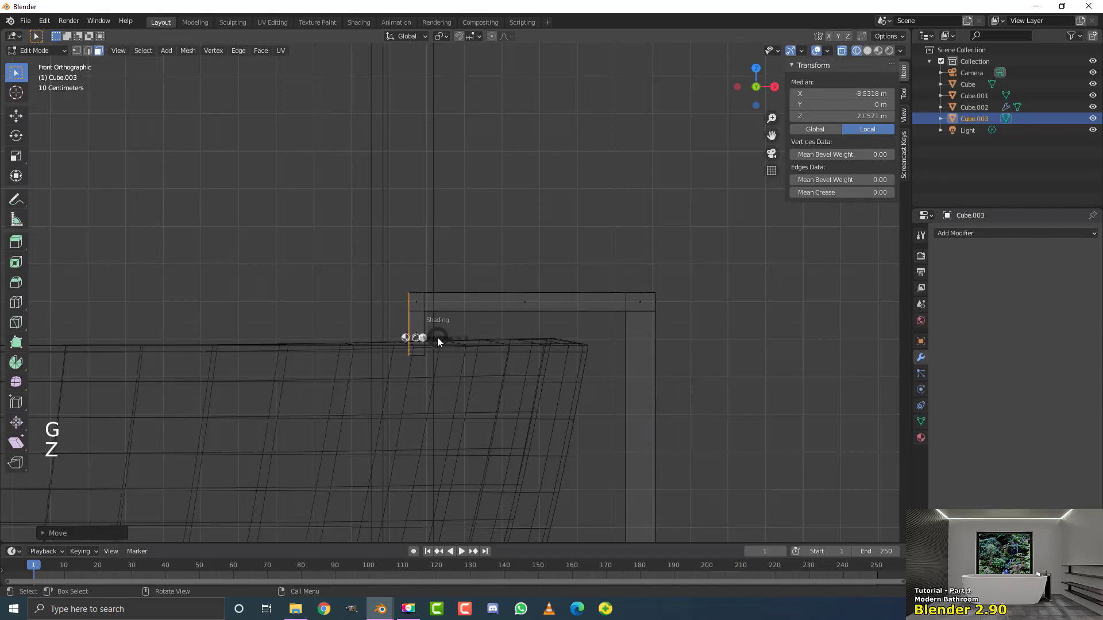
Switch to solid shading and select the ring of side faces around the vertical post.
scroll(536, 340, "down", 6)
middle_click_drag(537, 340, 426, 274)
scroll(425, 274, "up", 4)
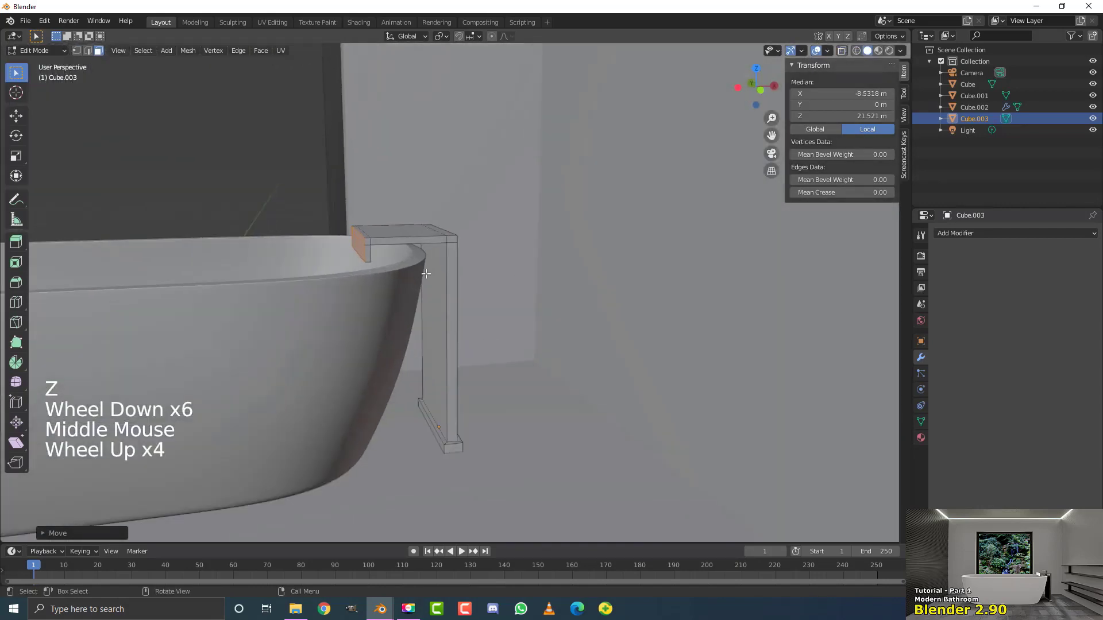
scroll(422, 253, "up", 3)
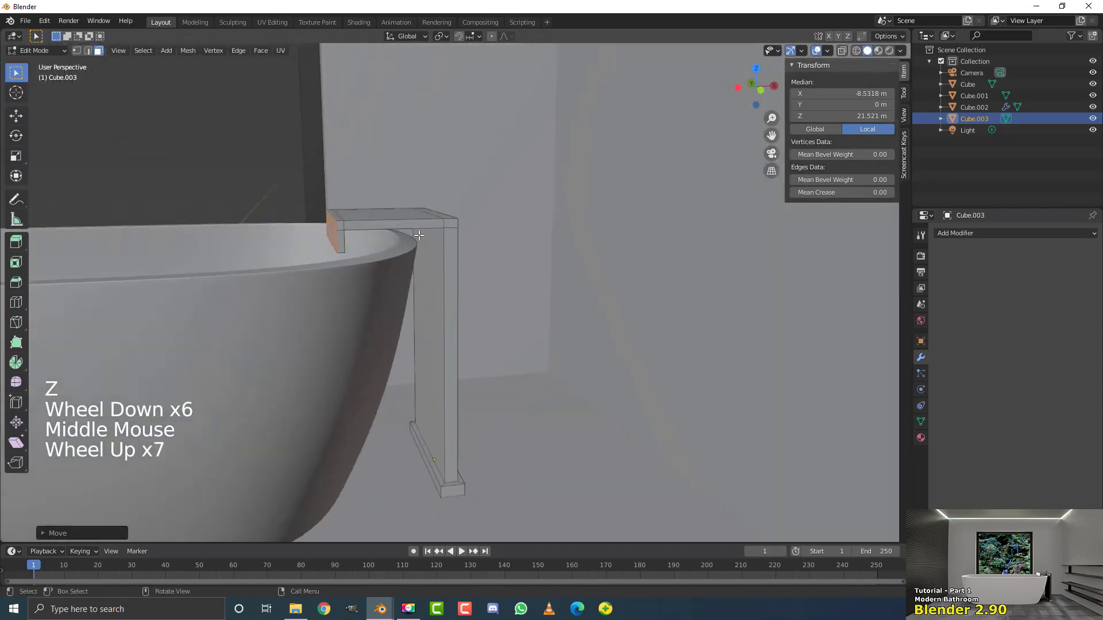
key("alt+a")
left_click(444, 253, "alt+shift")
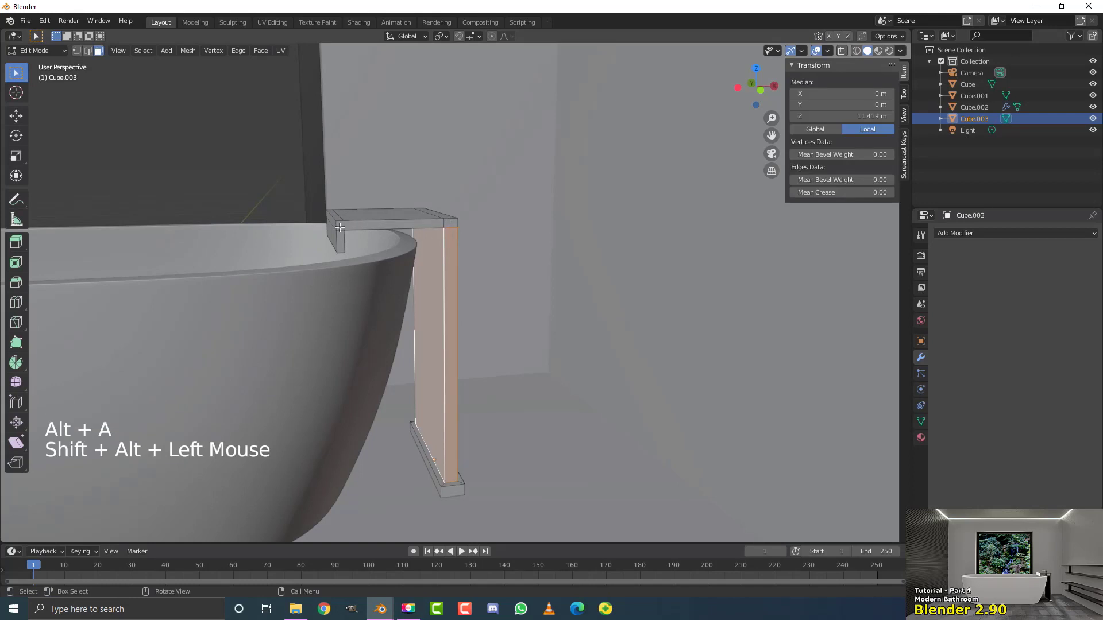
Examine the post and arm's shape and fit around the bathtub rim from several angles.
scroll(474, 224, "down", 5)
middle_click_drag(474, 224, 346, 272)
scroll(459, 247, "up", 5)
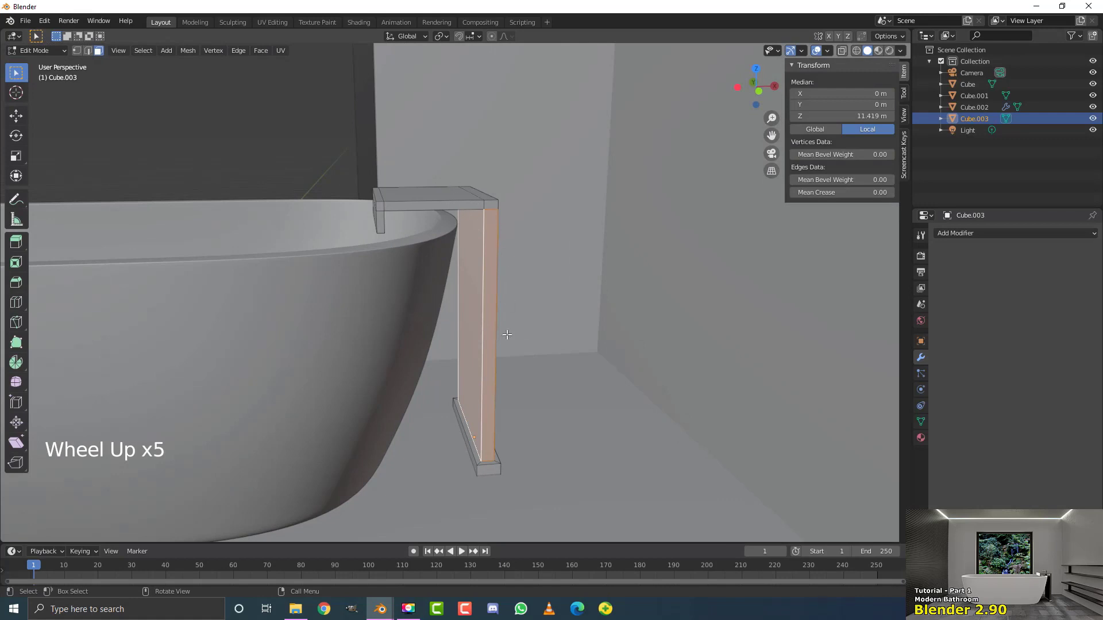
scroll(466, 350, "down", 9)
middle_click_drag(467, 350, 466, 274)
scroll(467, 275, "up", 3)
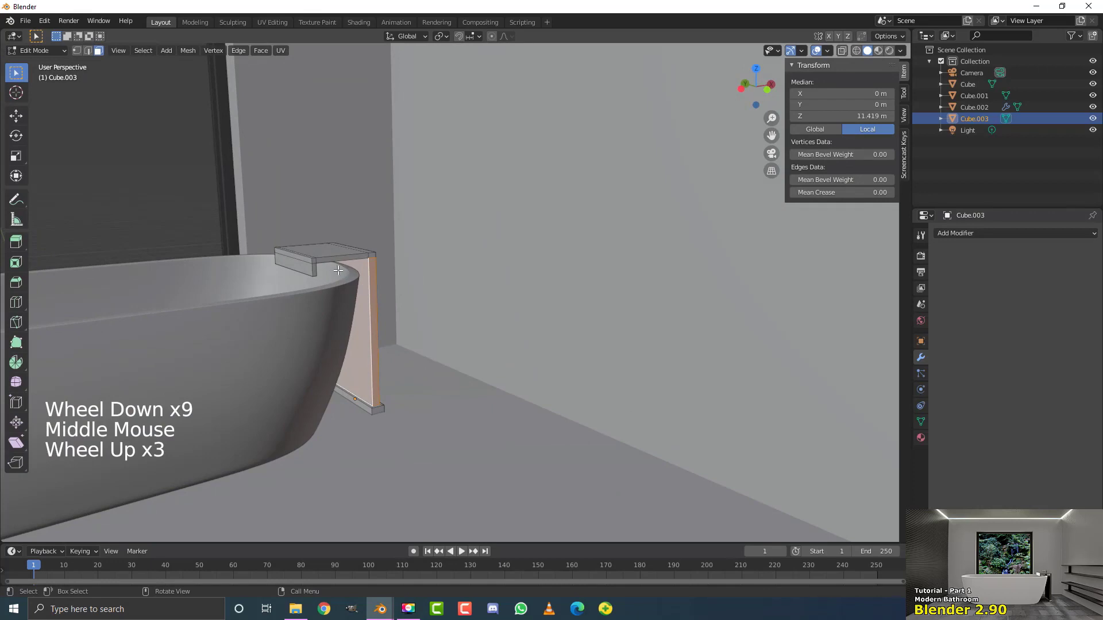
middle_click_drag(338, 274, 464, 249, "shift")
scroll(377, 221, "up", 1)
scroll(377, 221, "down", 1)
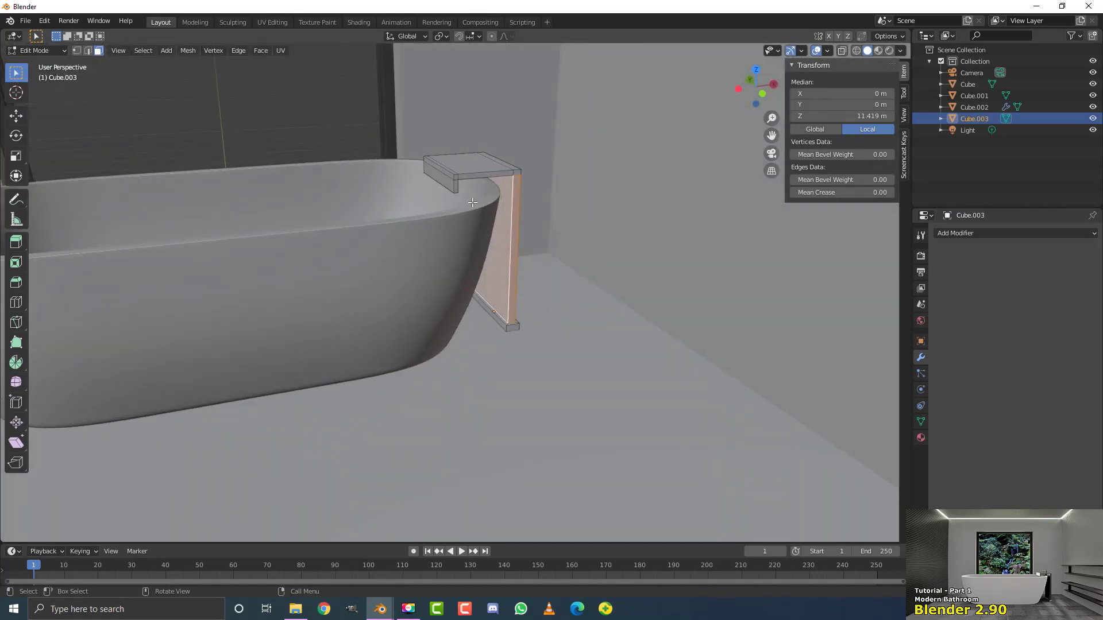
Return to Object Mode and apply the scale of the post object.
key("Tab")
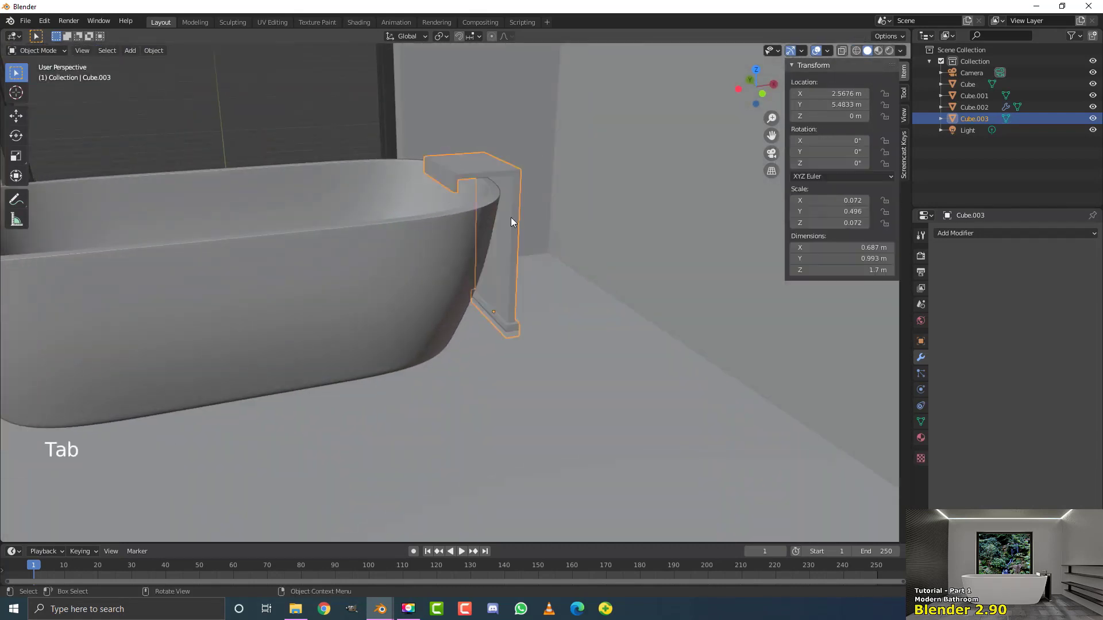
mouse_move(511, 217)
middle_mouse_down()
mouse_move(501, 211)
mouse_move(525, 215)
middle_mouse_up()
scroll(473, 110, "up", 1)
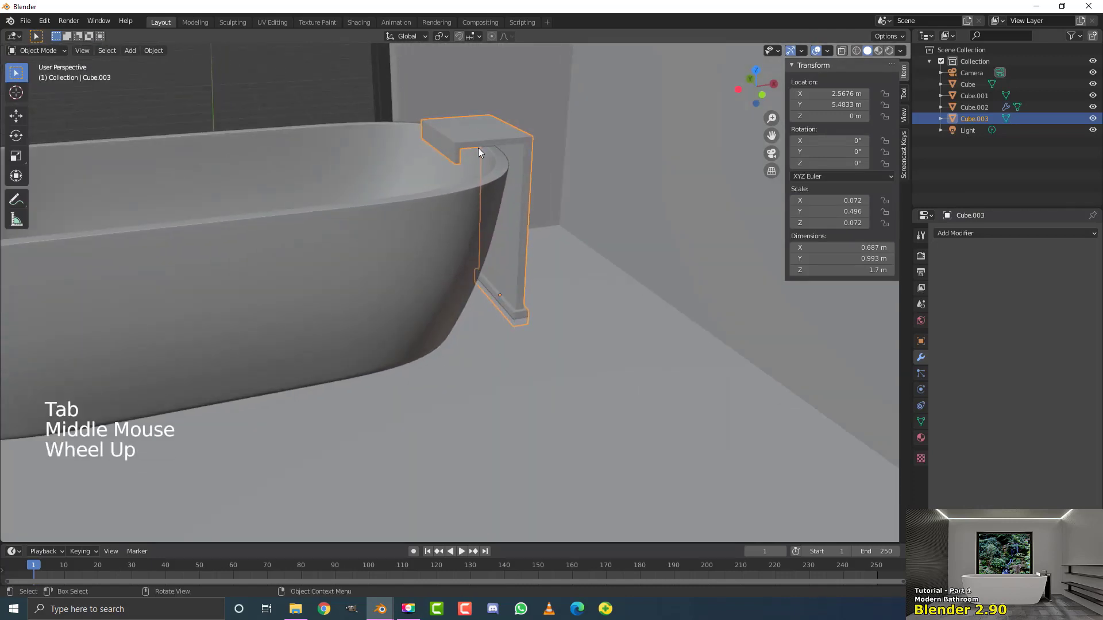
key("ctrl+a")
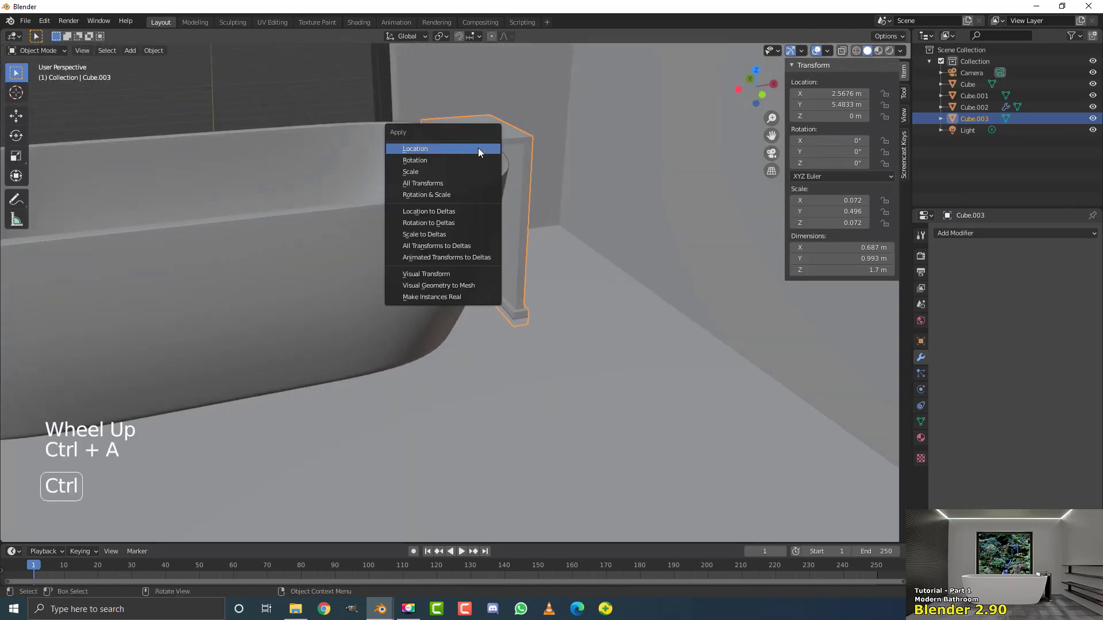
left_click(432, 172)
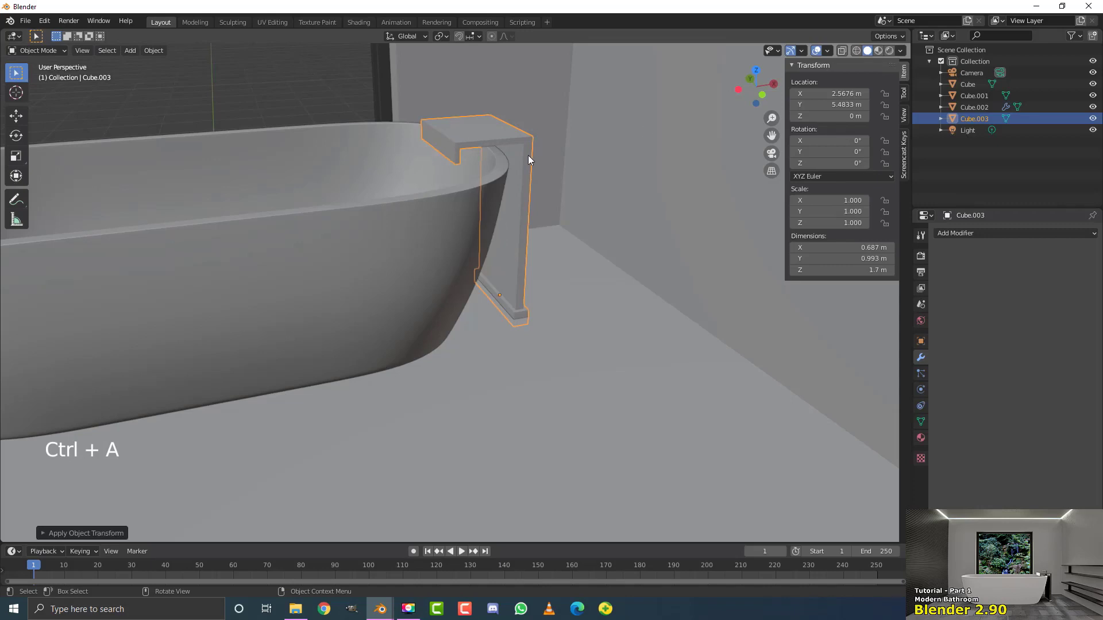
Add a Bevel modifier to the post object.
scroll(528, 159, "up", 2)
middle_click_drag(528, 159, 502, 203, "shift")
scroll(513, 190, "up", 3)
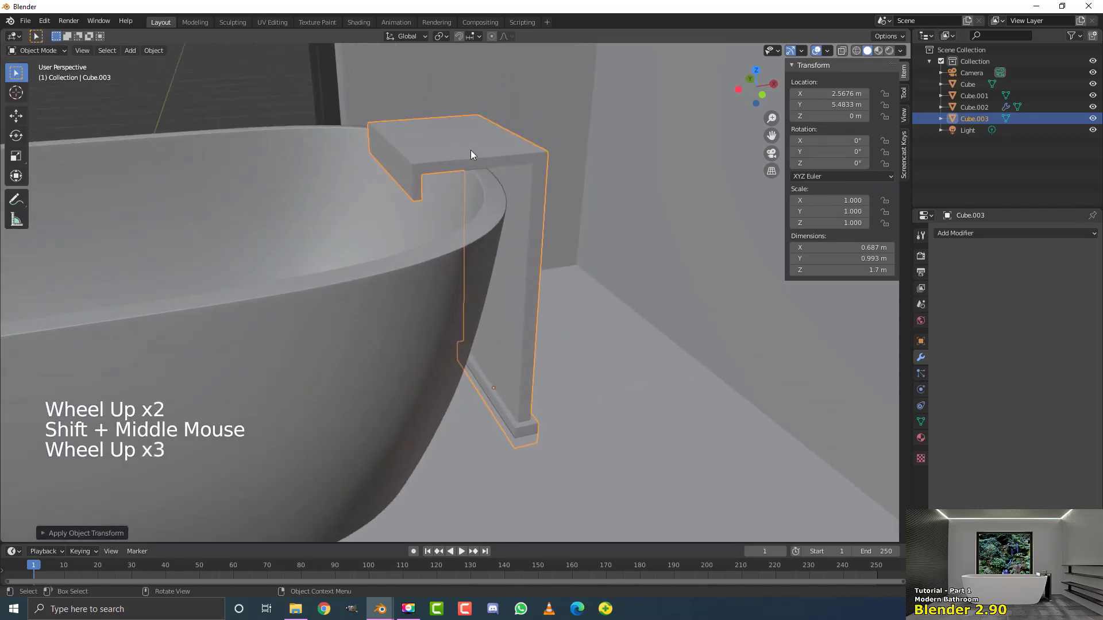
left_click(955, 233)
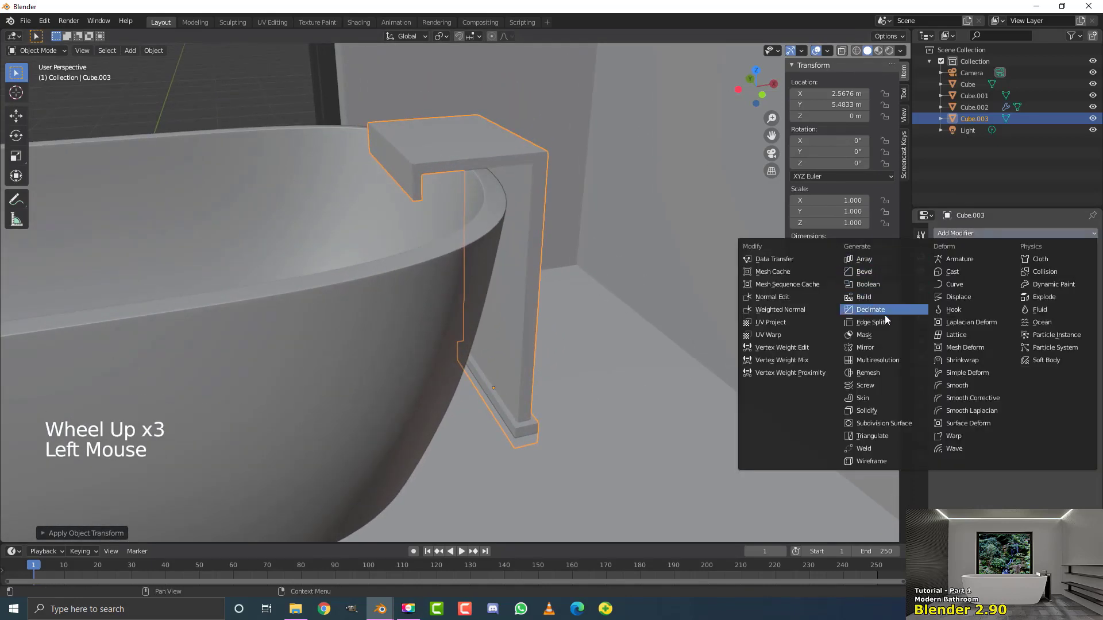
left_click(880, 271)
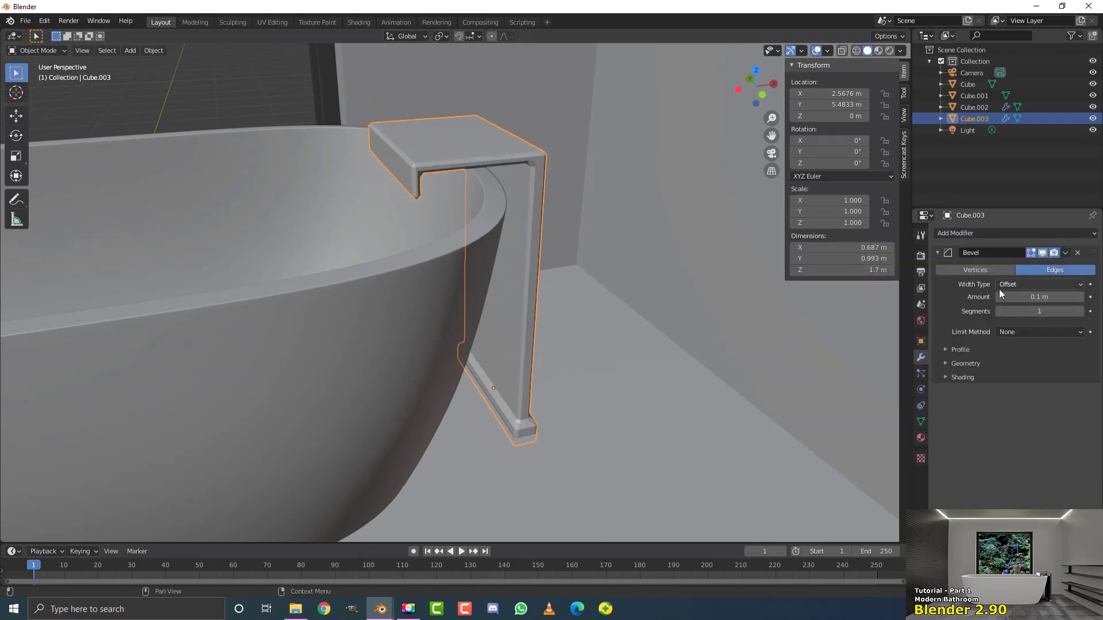
Set the post's Bevel modifier amount to 0.008 m and its segments to 4.
left_click_drag(1054, 299, 1031, 297, "shift")
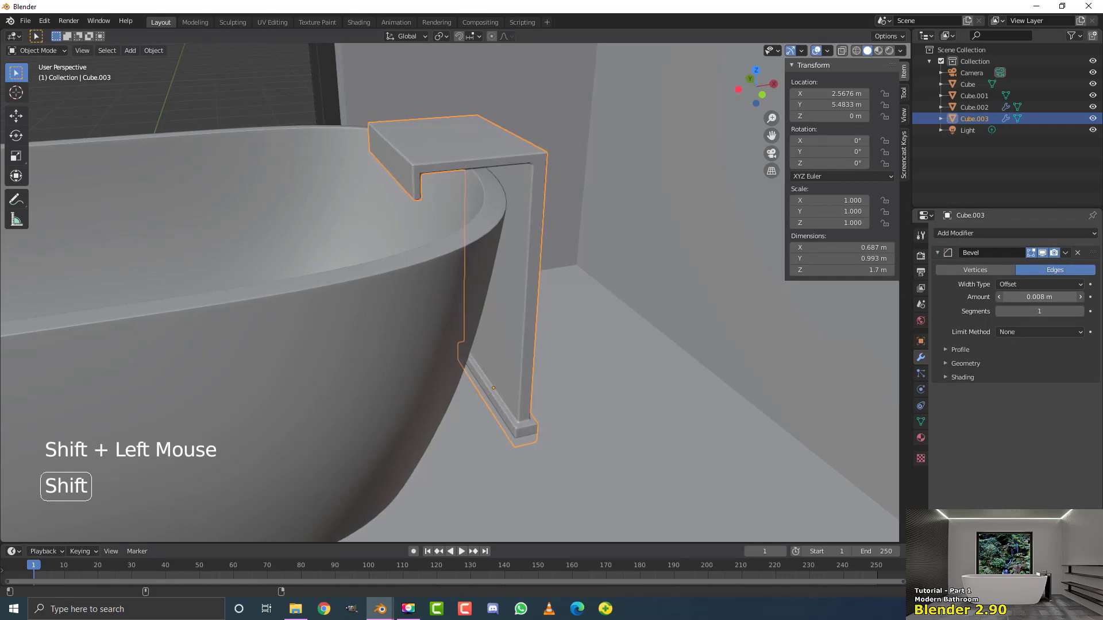
scroll(446, 112, "up", 3)
middle_click_drag(446, 112, 422, 234, "shift")
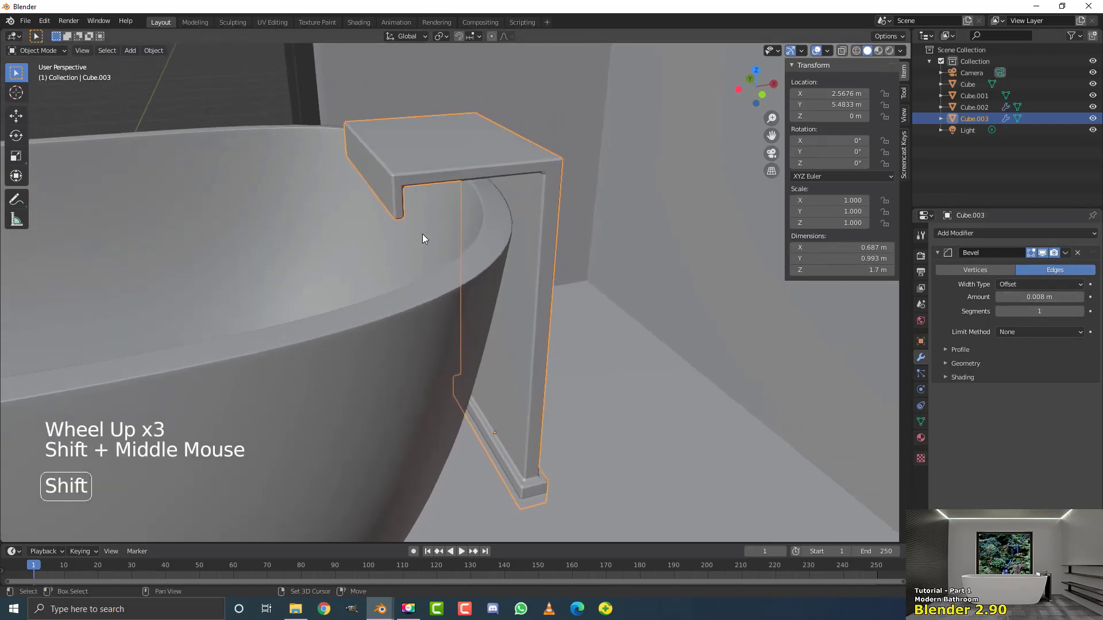
left_click(1079, 312)
left_click(1079, 313)
left_click(1079, 313)
left_click(1079, 312)
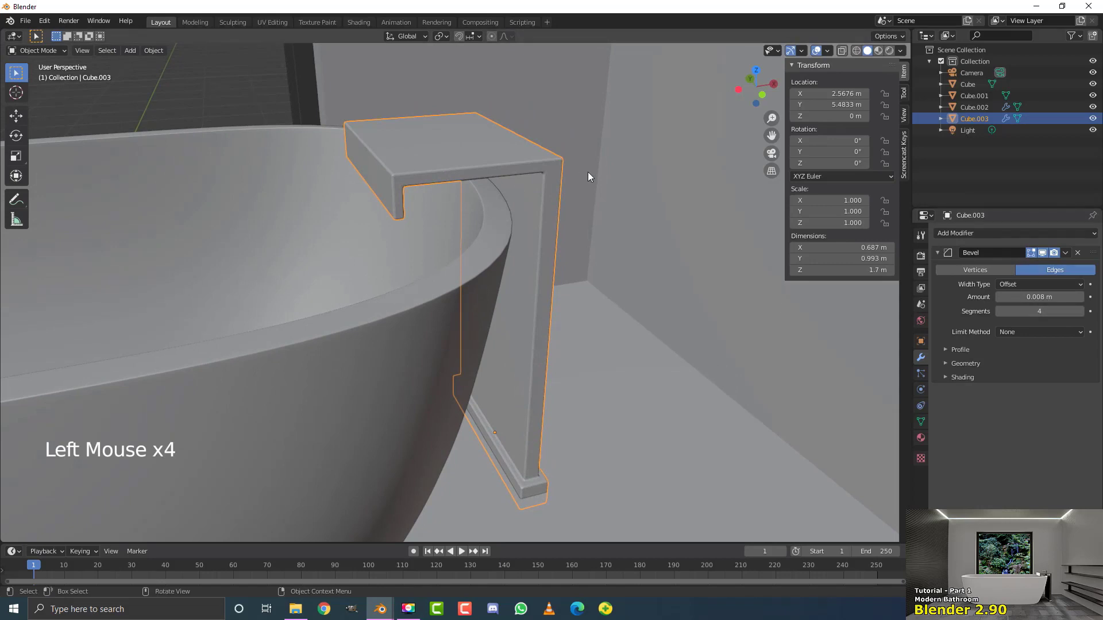
Apply smooth shading to the post object and deselect everything.
left_click(153, 50)
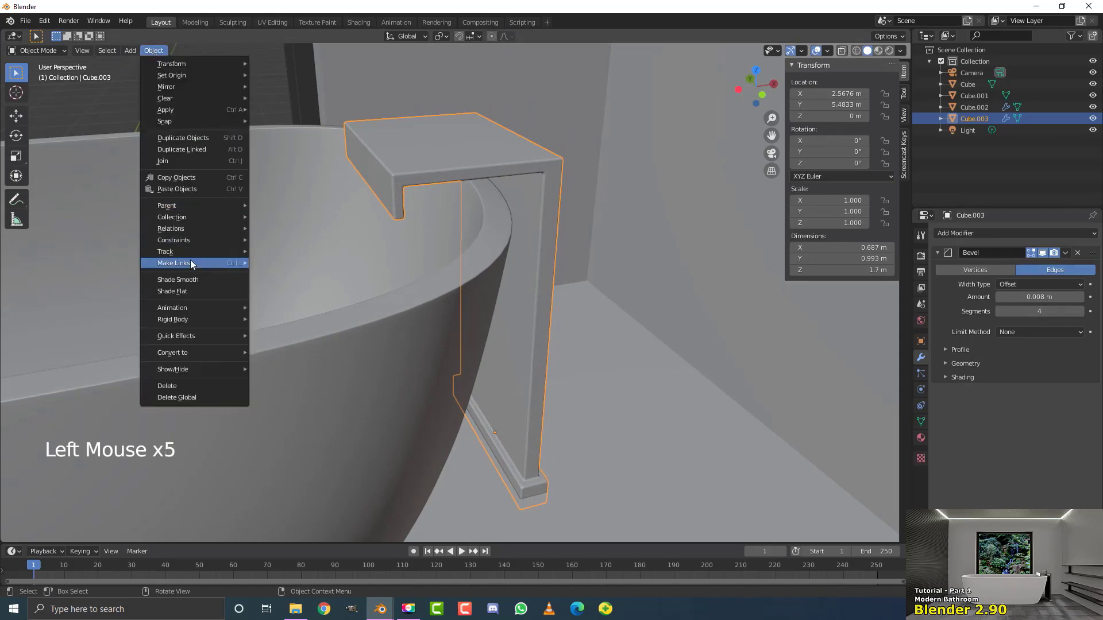
left_click(178, 280)
scroll(477, 241, "down", 4)
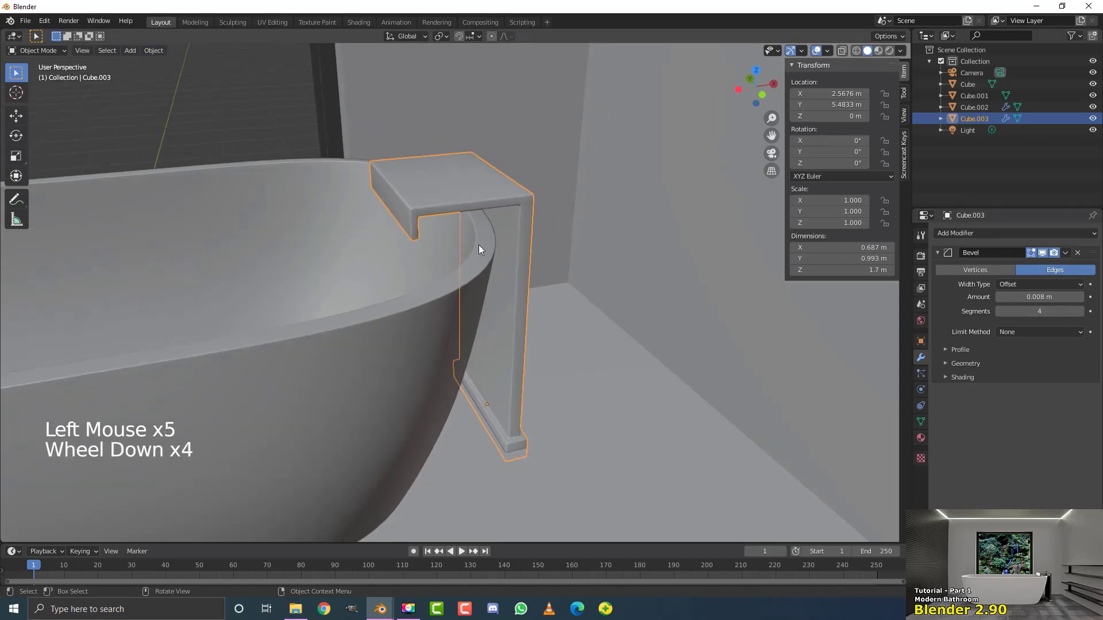
key("alt+a")
Examine the smooth-shaded, beveled post and arm at the bathtub's end from several angles and distances.
scroll(502, 253, "down", 3)
middle_click_drag(502, 253, 519, 283)
scroll(471, 152, "up", 1)
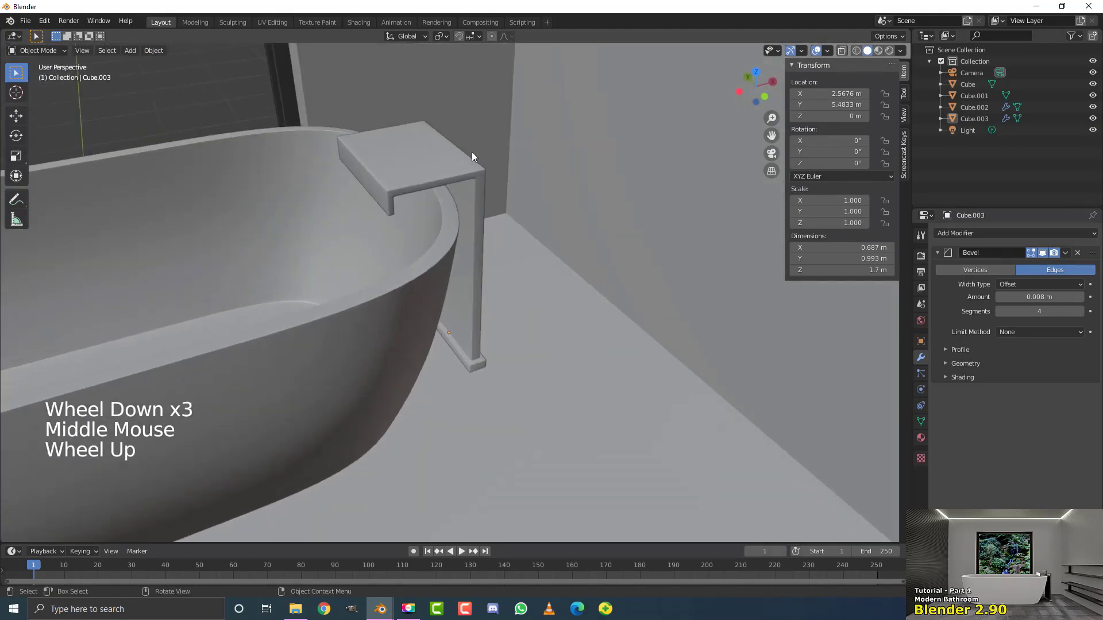
scroll(413, 172, "down", 8)
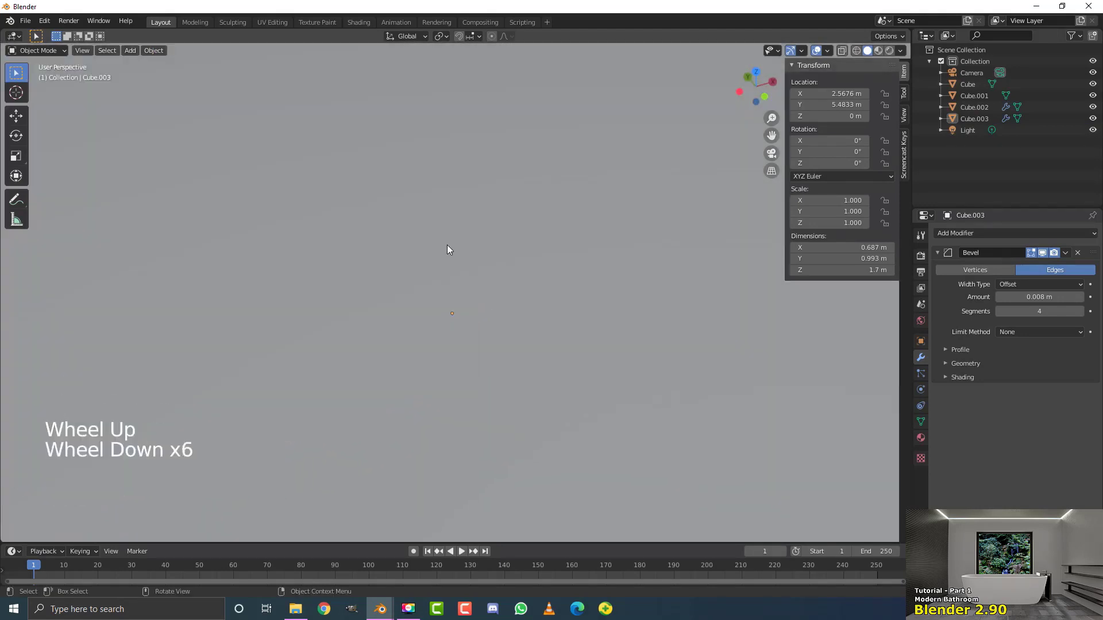
middle_click_drag(448, 246, 414, 216)
scroll(496, 253, "up", 7)
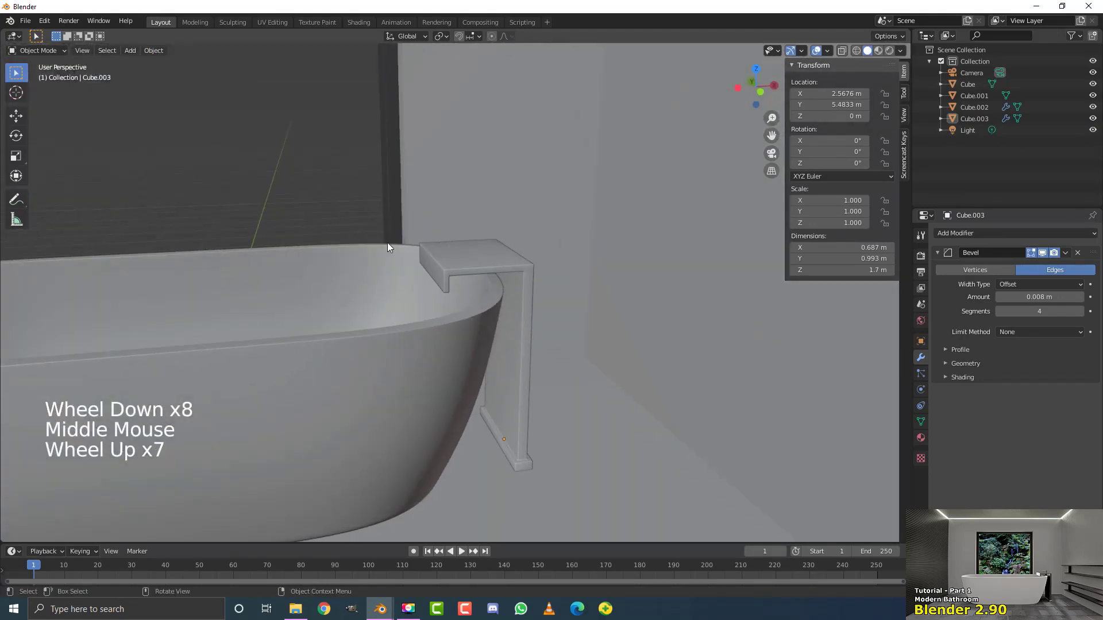
scroll(448, 304, "down", 1)
middle_click_drag(448, 304, 426, 204, "shift")
scroll(460, 151, "down", 1)
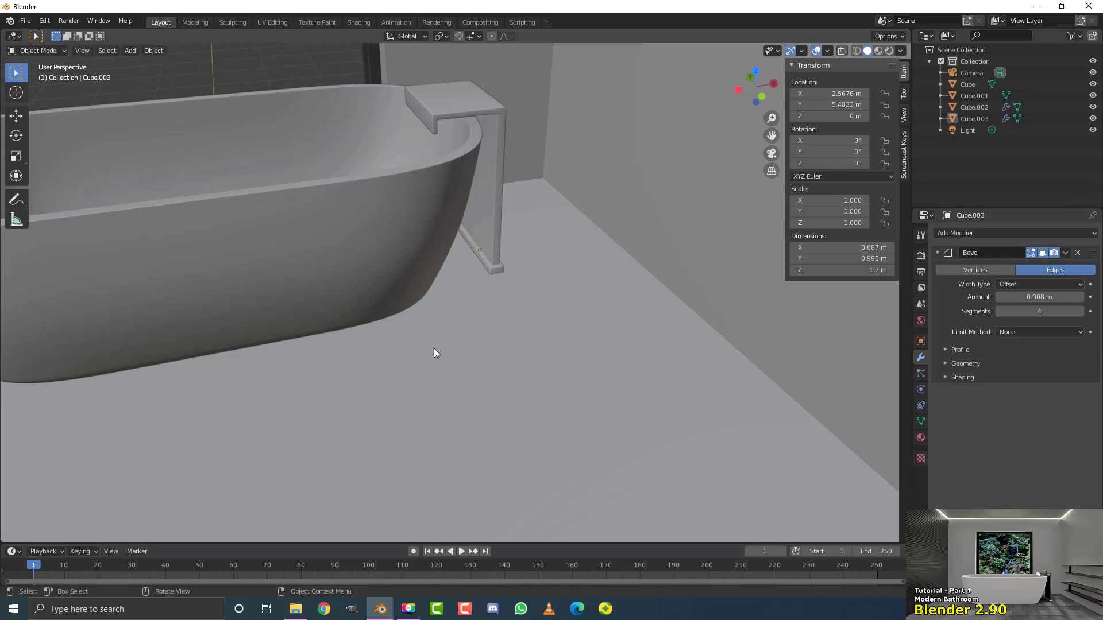
Add a mesh cylinder on the floor in front of the bathtub and enter Edit Mode on it.
middle_click_drag(434, 351, 429, 244, "shift")
scroll(406, 322, "down", 2, "shift")
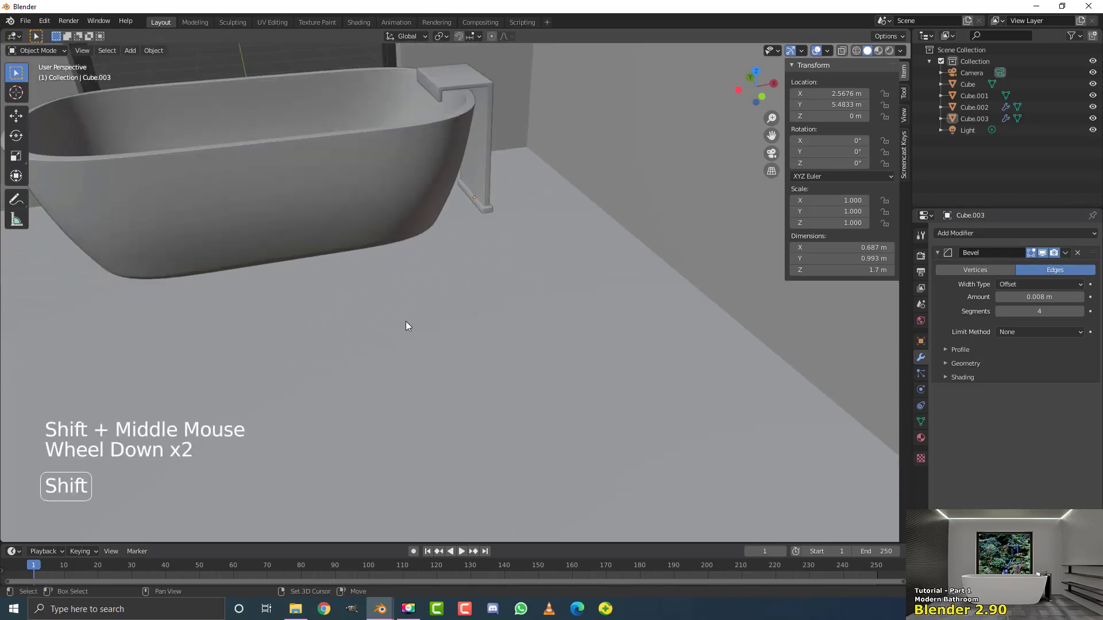
middle_click_drag(405, 321, 435, 180, "shift")
scroll(432, 236, "down", 1)
middle_click_drag(432, 237, 420, 233, "shift")
key("shift+a")
mouse_move(422, 234)
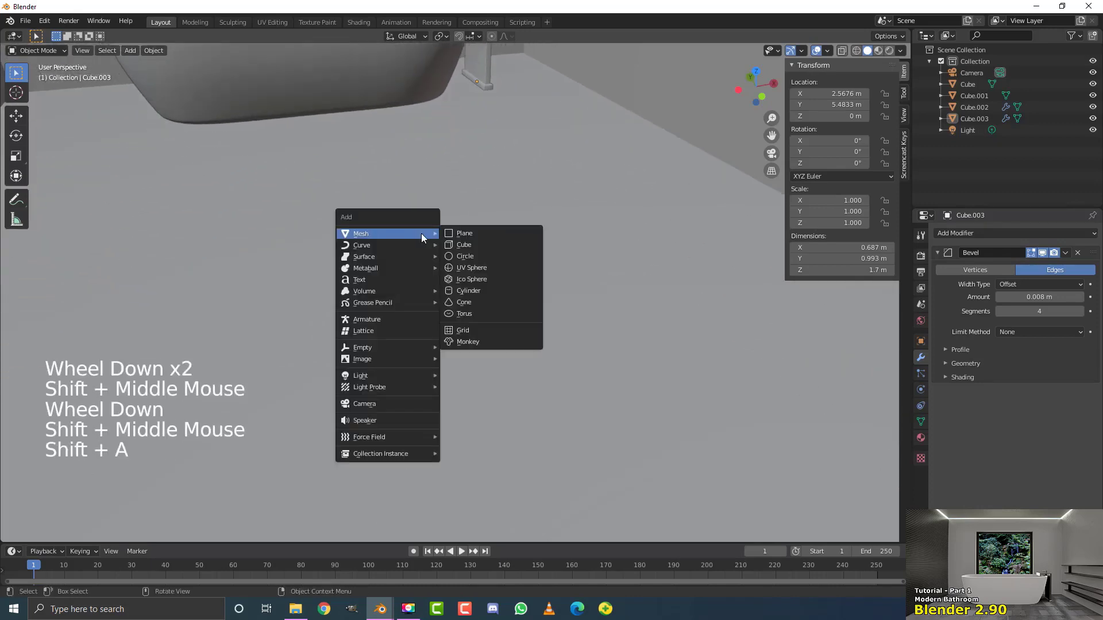
left_click(470, 291)
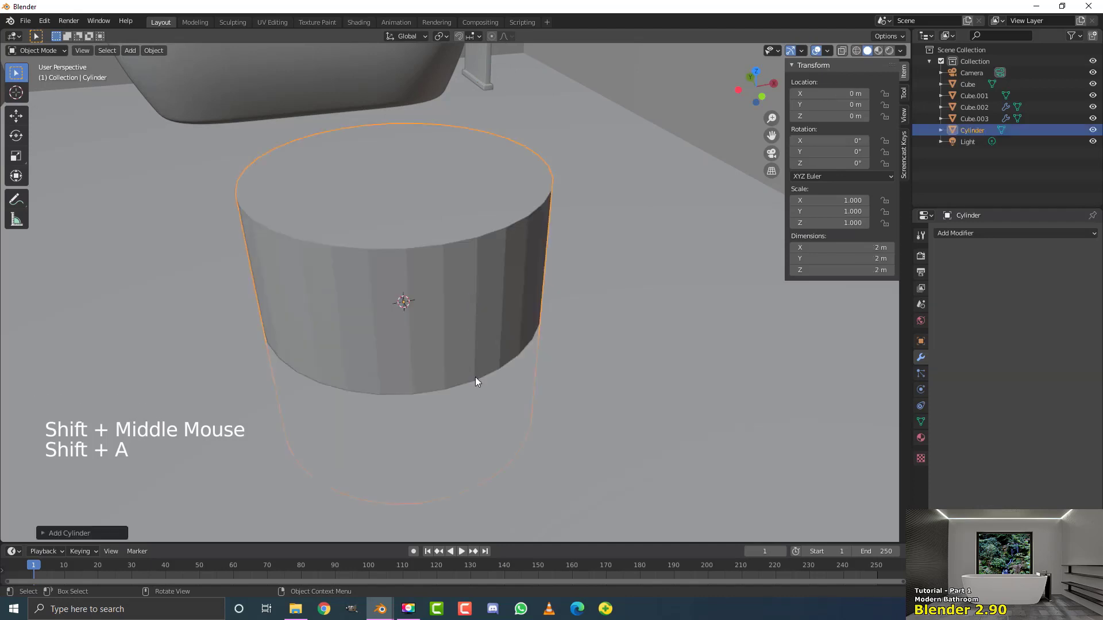
scroll(475, 381, "down", 4)
middle_click_drag(476, 381, 467, 311)
scroll(438, 263, "up", 2)
key("Tab")
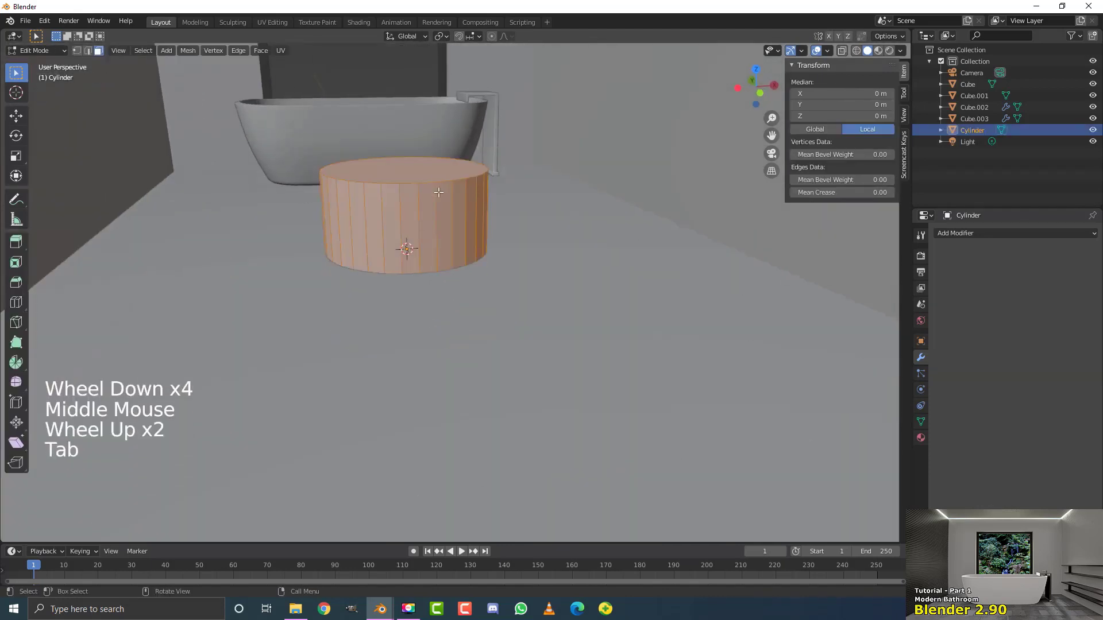
Select the cylinder's top face, duplicate it in place and extrude the copy upward about 0.62 m.
middle_click_drag(439, 192, 178, 65)
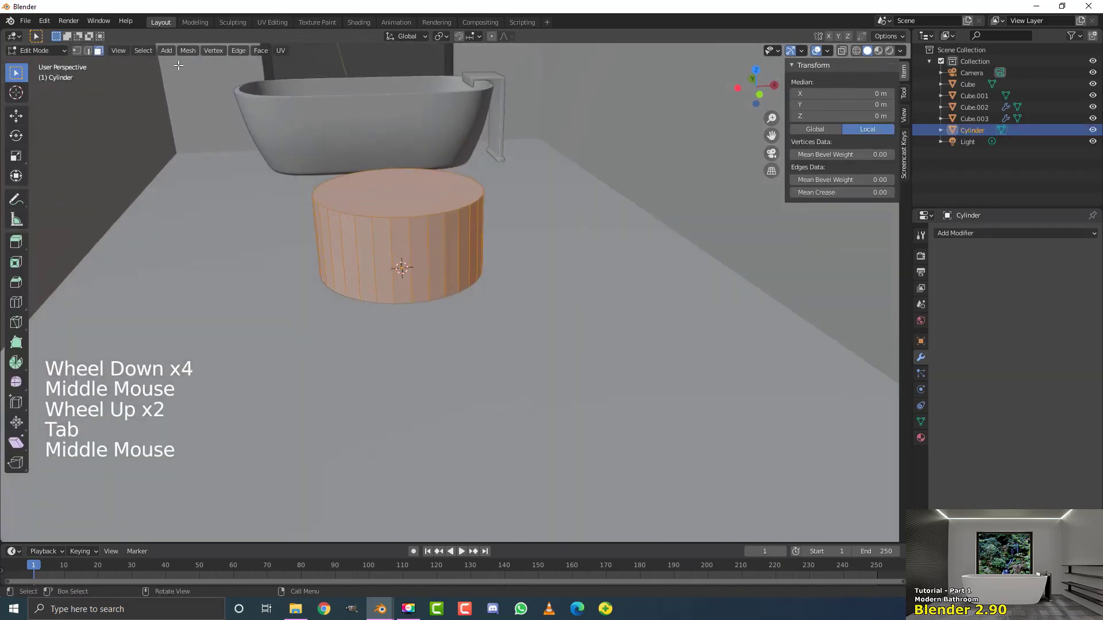
left_click(99, 51)
left_click(395, 206)
scroll(405, 213, "up", 1)
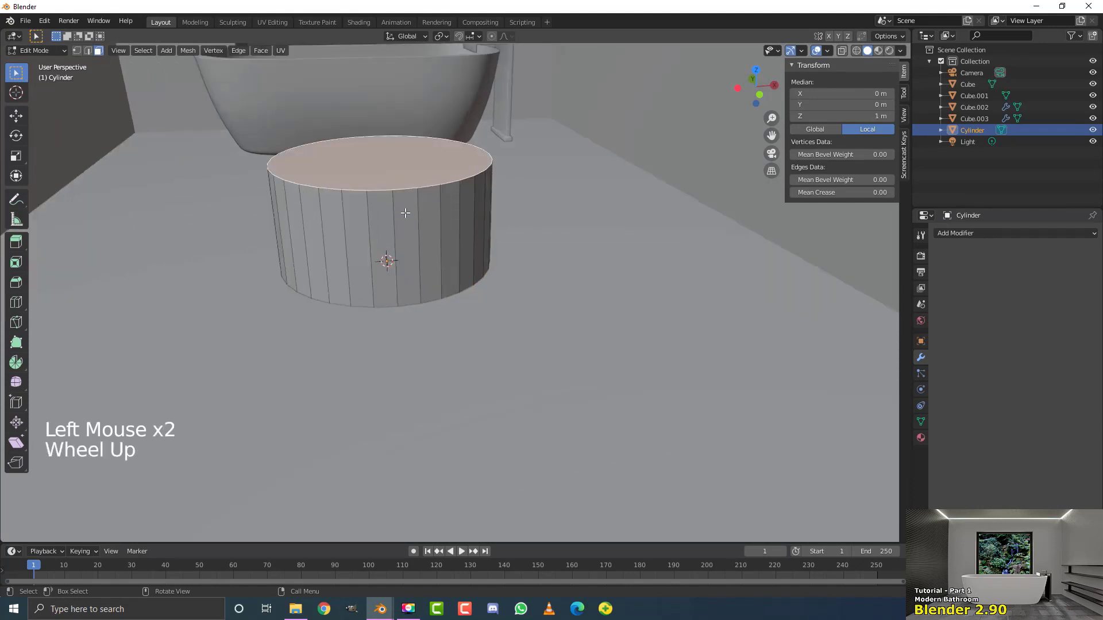
key("shift+d")
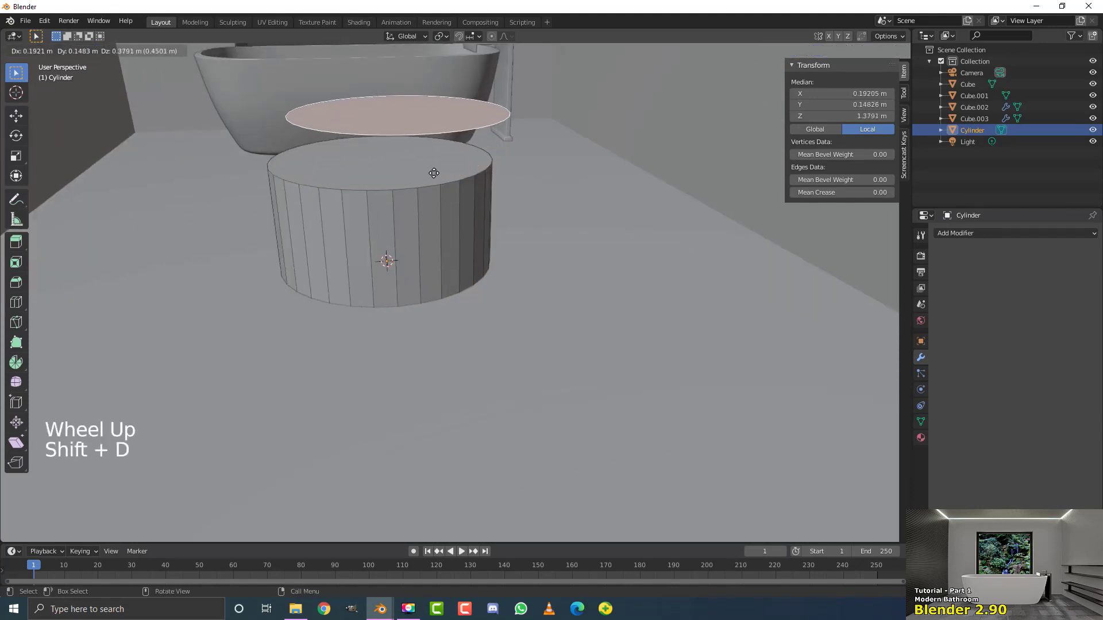
right_click(458, 245)
key("e")
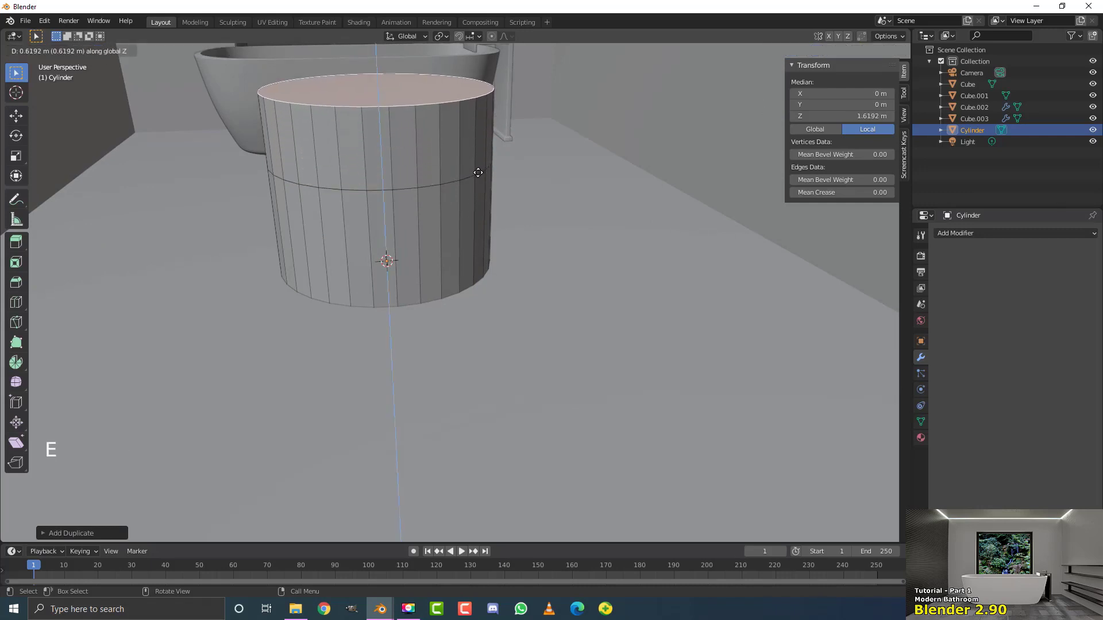
left_click(477, 169)
Return to Object Mode and scale the whole cylinder down to about 0.104.
scroll(477, 170, "down", 4)
middle_click_drag(477, 169, 443, 243)
key("Tab")
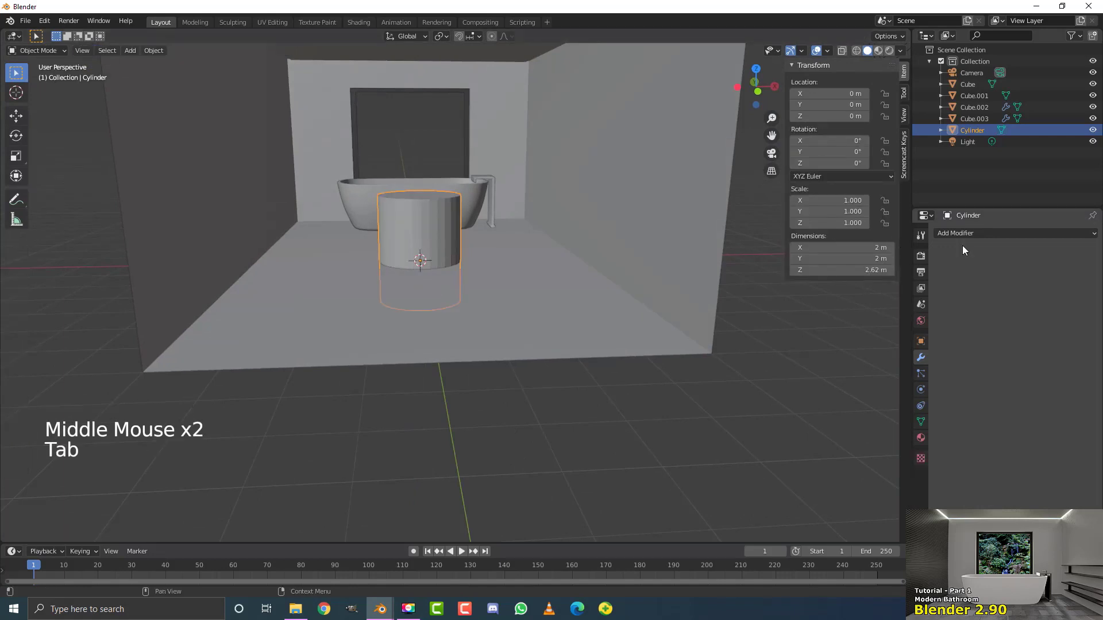
scroll(642, 270, "up", 3)
key("s")
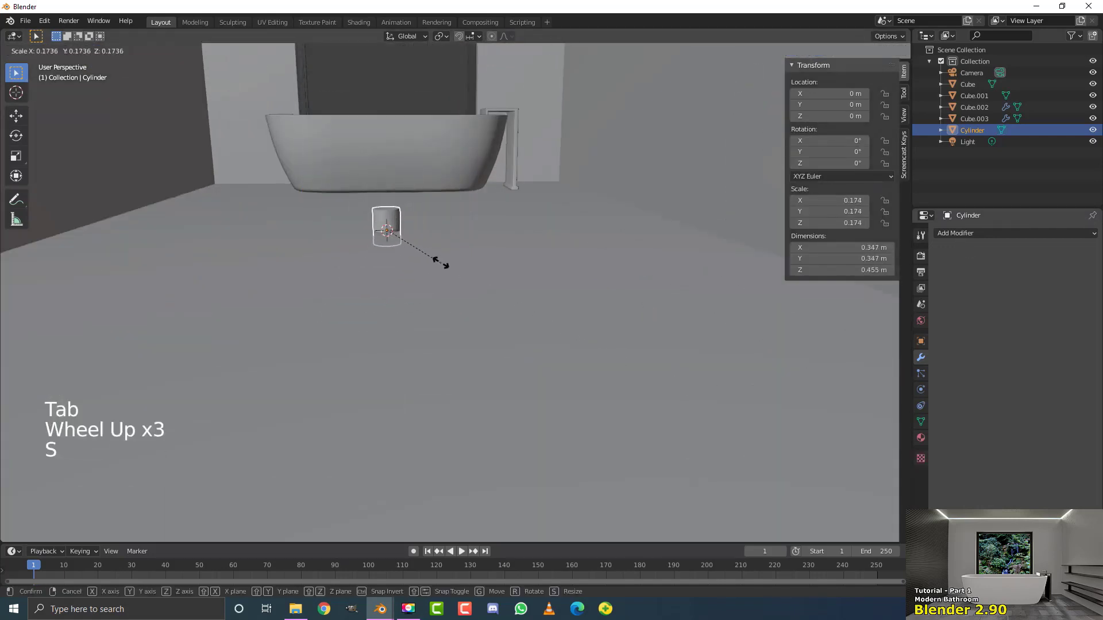
left_click(418, 253)
In the front view, move the cylinder up near the arm over the bathtub rim.
key("KP_1")
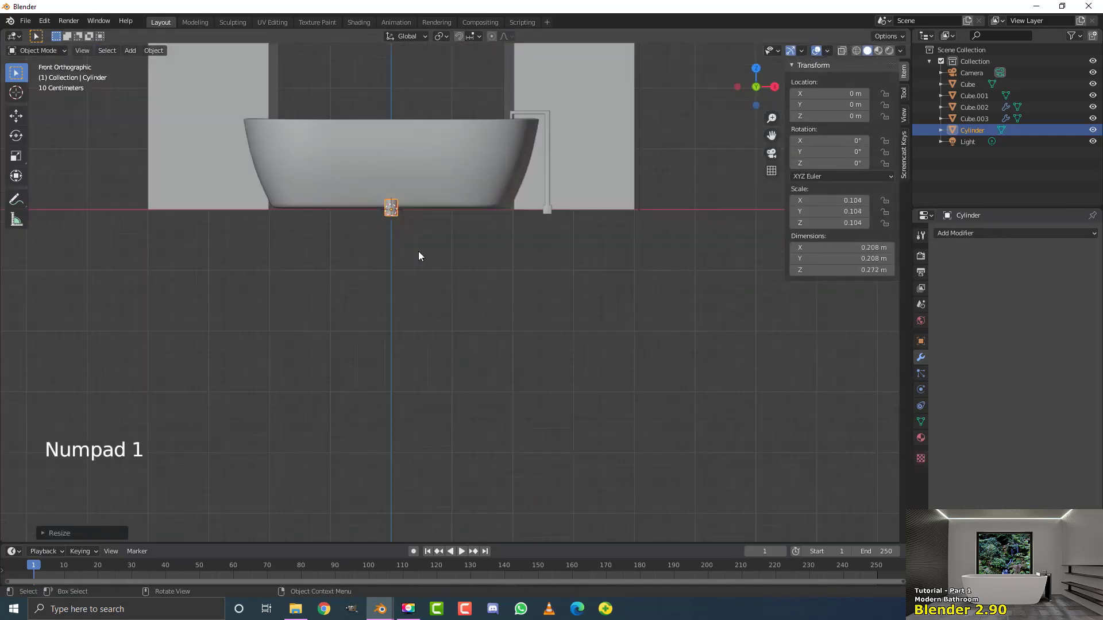
middle_click_drag(489, 275, 297, 364, "shift")
scroll(297, 364, "up", 2, "shift")
scroll(298, 364, "up", 1)
key("g")
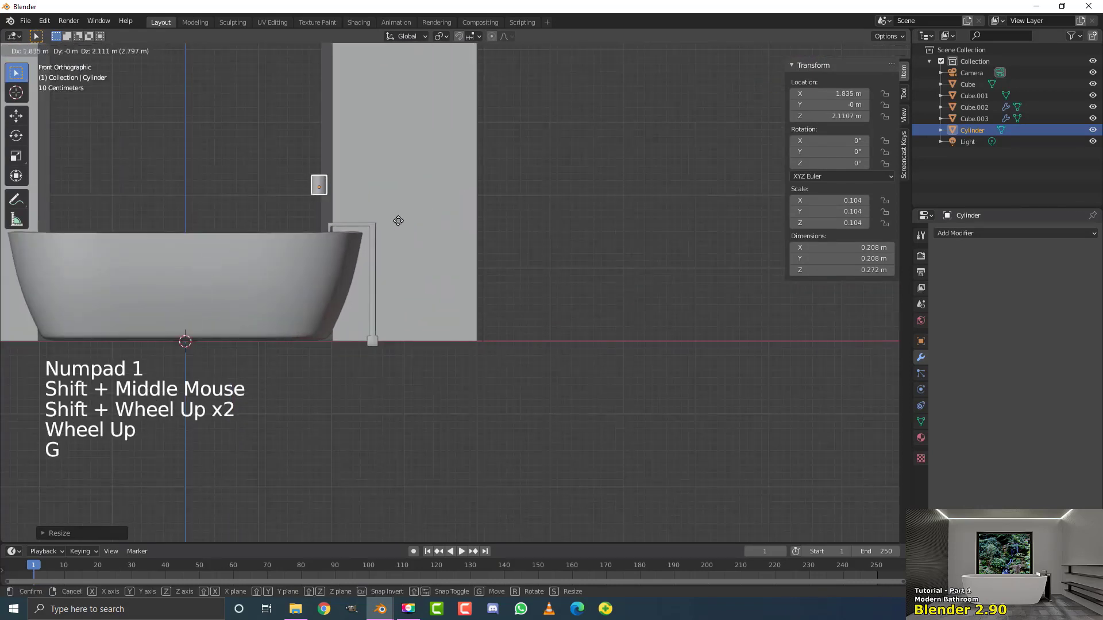
left_click(418, 251)
Scale the cylinder to about 0.052 and rest it on top of the arm at about X 2.24 m, Z 1.66 m.
middle_click_drag(418, 251, 454, 296, "shift")
scroll(359, 261, "up", 1, "shift")
scroll(359, 261, "up", 8)
key("s")
left_click(373, 259)
key("g")
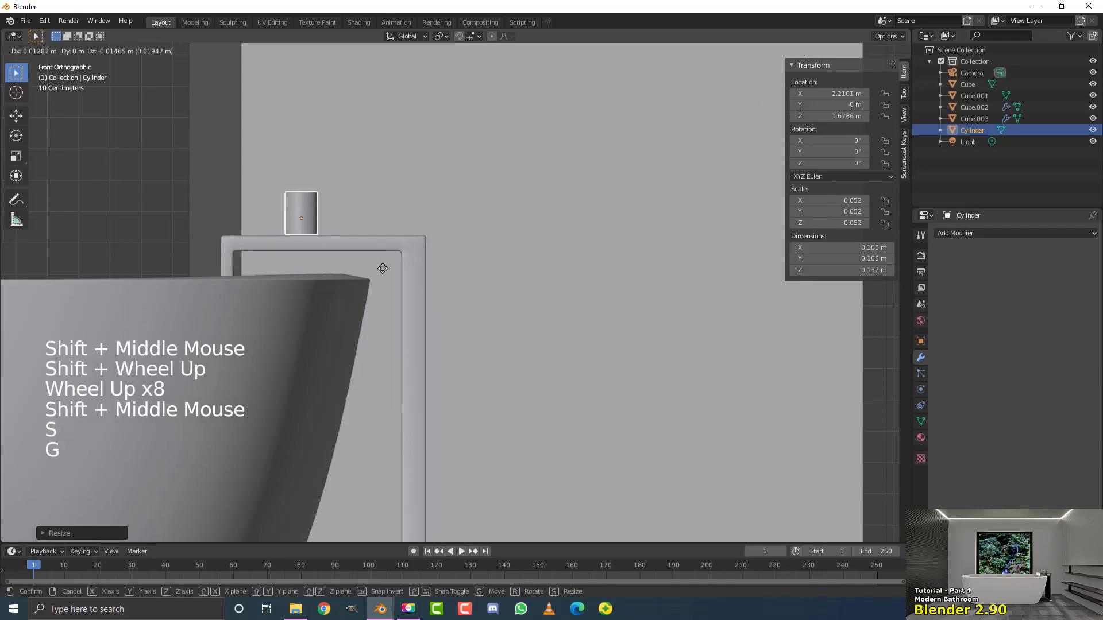
left_click(388, 267)
In the right view with wireframe shading, move the cylinder along Y over the bathtub arm, to about 5.40 m.
scroll(387, 266, "down", 2)
scroll(390, 263, "down", 1)
key("KP_3")
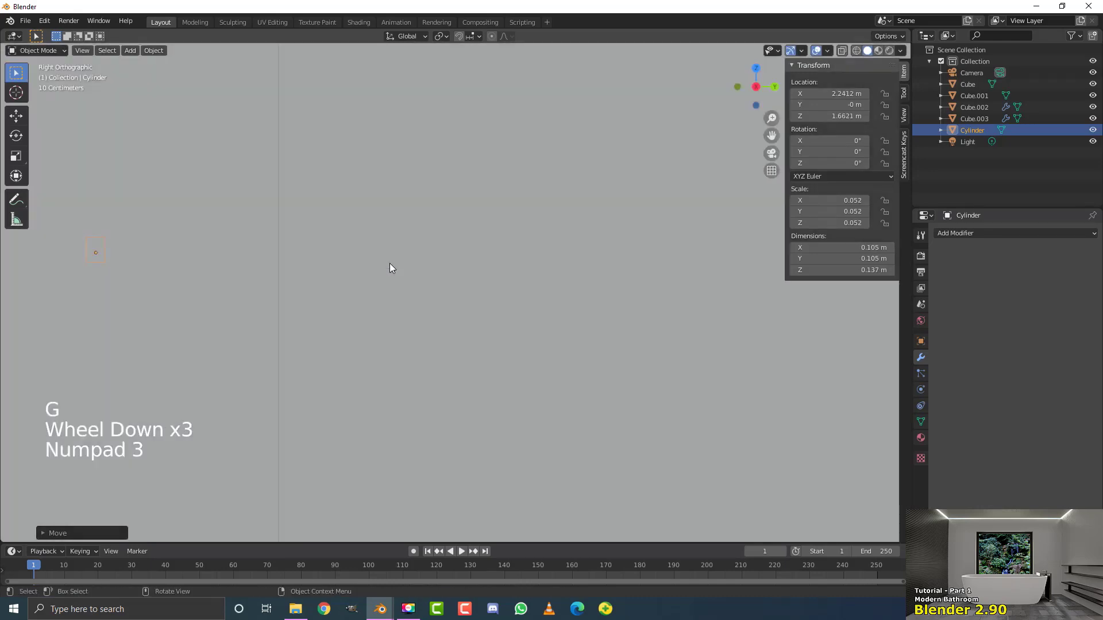
scroll(384, 257, "down", 3)
key("z")
left_click(324, 259)
middle_click_drag(457, 303, 312, 292, "shift")
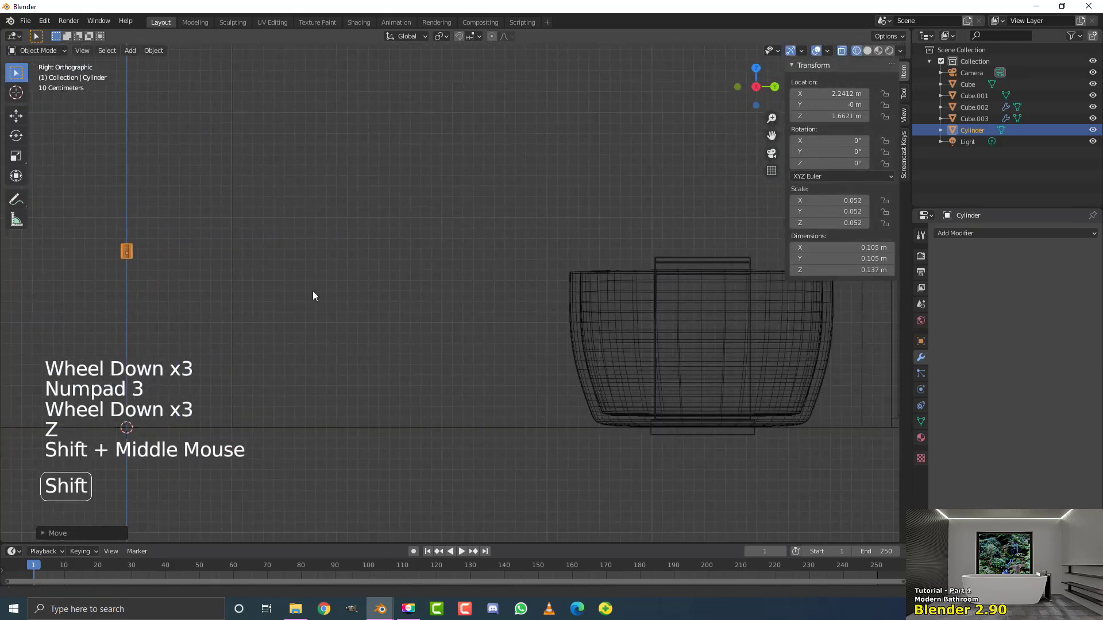
scroll(313, 292, "down", 2)
key("g")
left_click(707, 332)
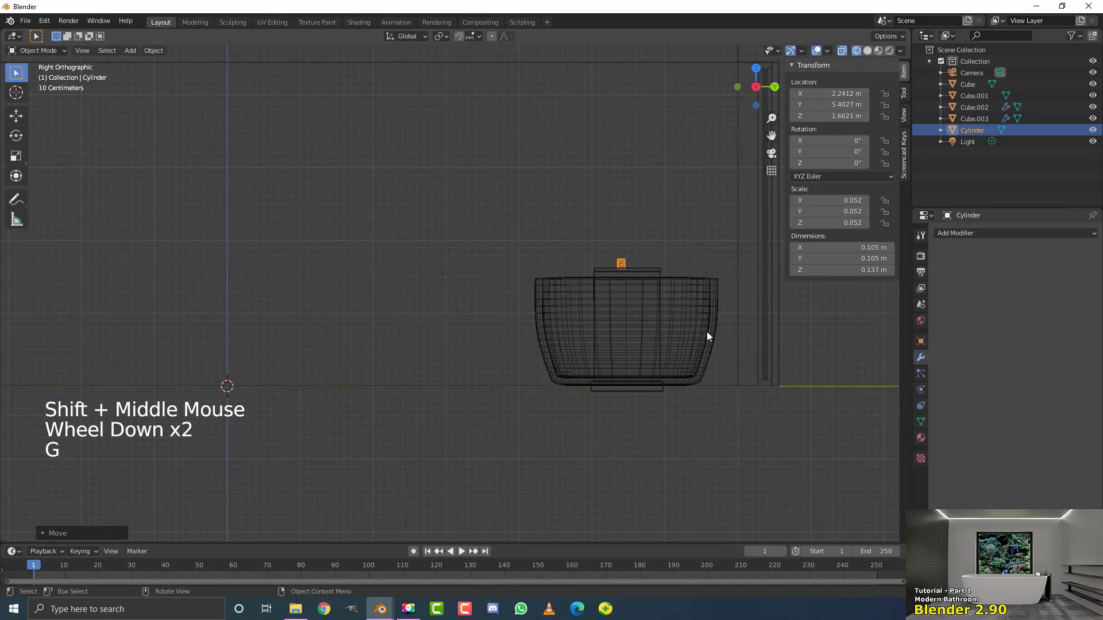
Center the cylinder on the arm by fine-tuning its Y position to about 5.48 m.
middle_click_drag(707, 332, 484, 325, "shift")
scroll(483, 326, "up", 3)
scroll(492, 254, "up", 5)
scroll(492, 259, "up", 1, "shift")
middle_click_drag(492, 259, 475, 288, "shift")
key("g")
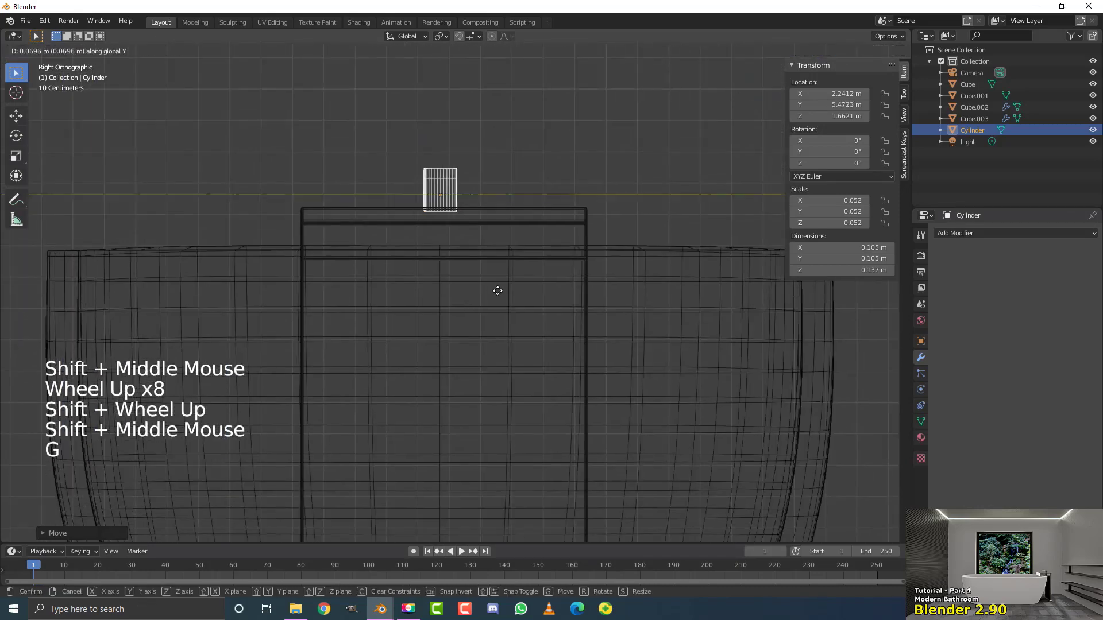
left_click(480, 298)
scroll(483, 297, "down", 3)
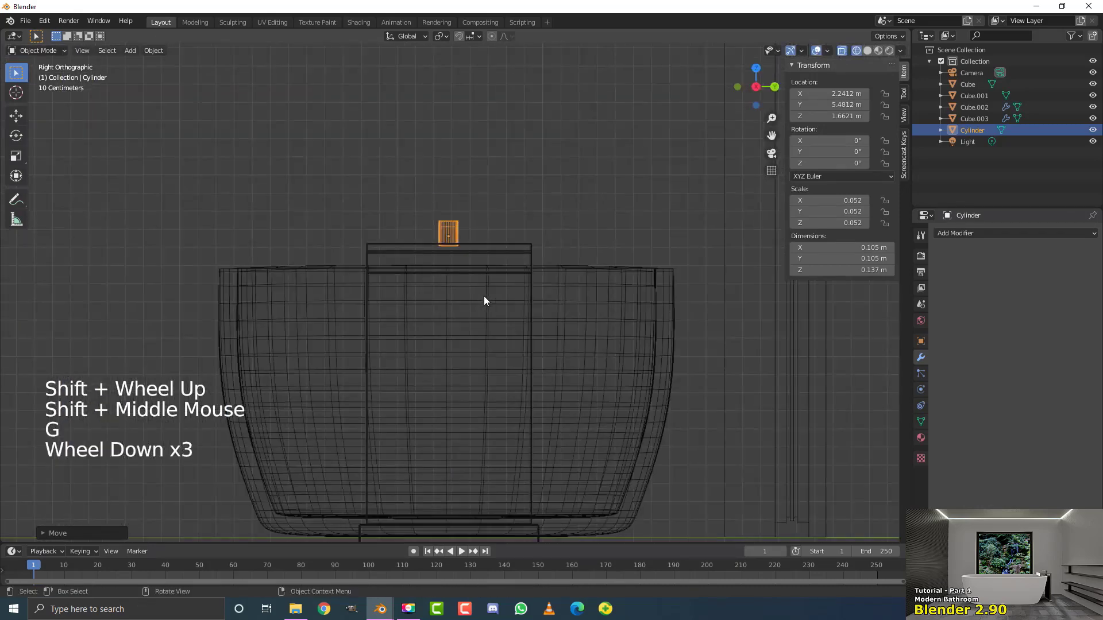
Look at the scene through the camera, and orbit out to an overview of the whole room.
key("KP_0")
key("KP_0")
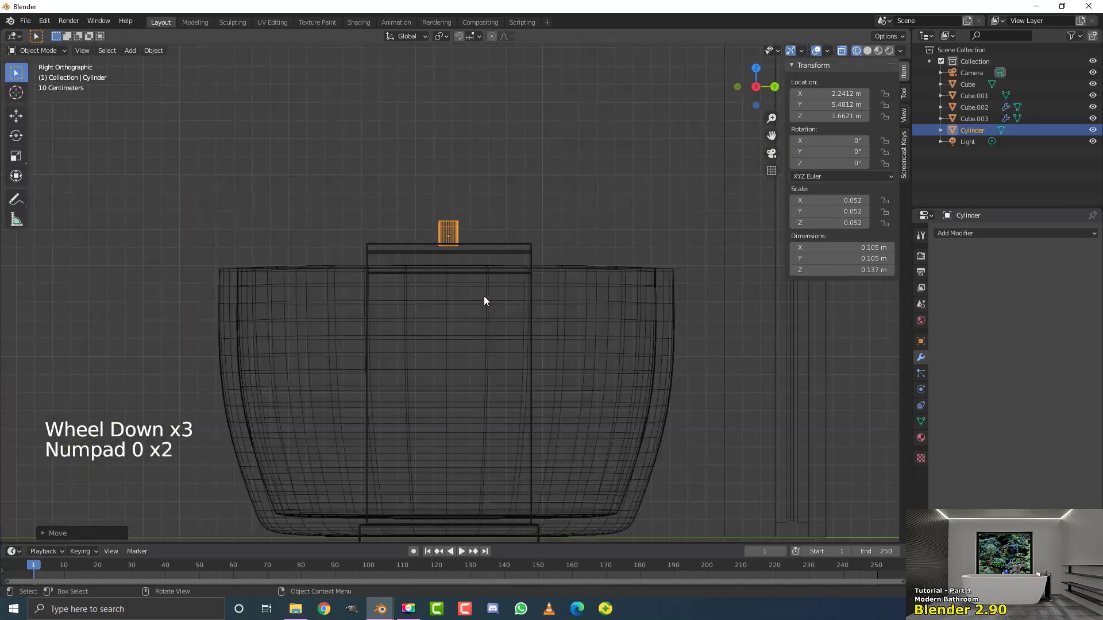
scroll(469, 253, "down", 4)
key("KP_0")
scroll(453, 251, "down", 5)
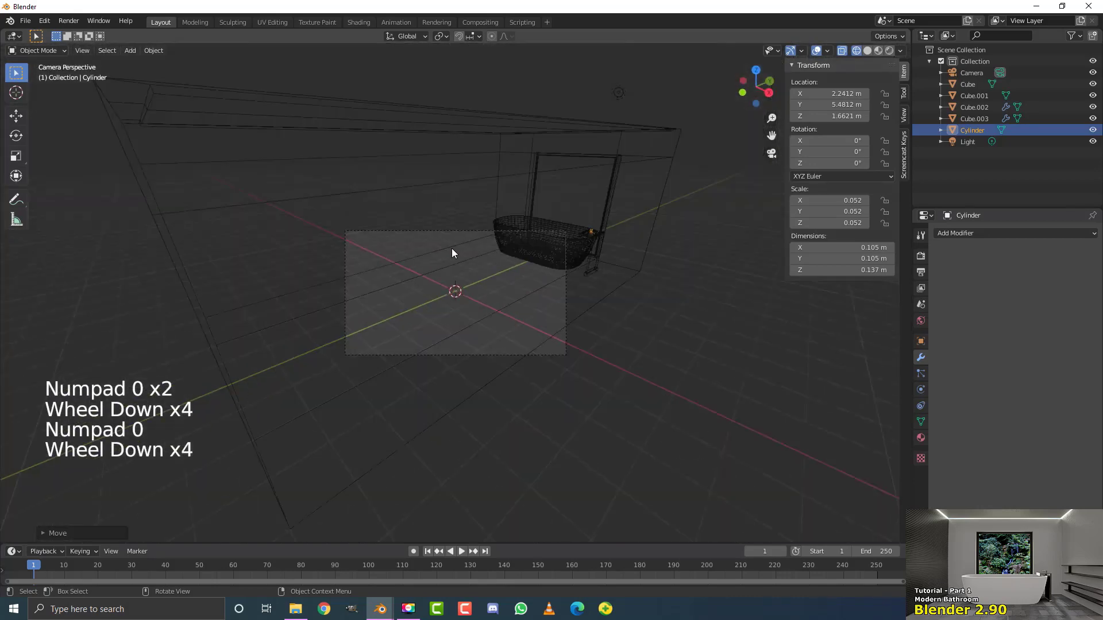
scroll(453, 251, "up", 1)
middle_click_drag(454, 251, 477, 260)
scroll(477, 259, "down", 6)
Switch back to solid shading and delete the camera outside the room.
key("z")
scroll(591, 281, "up", 2)
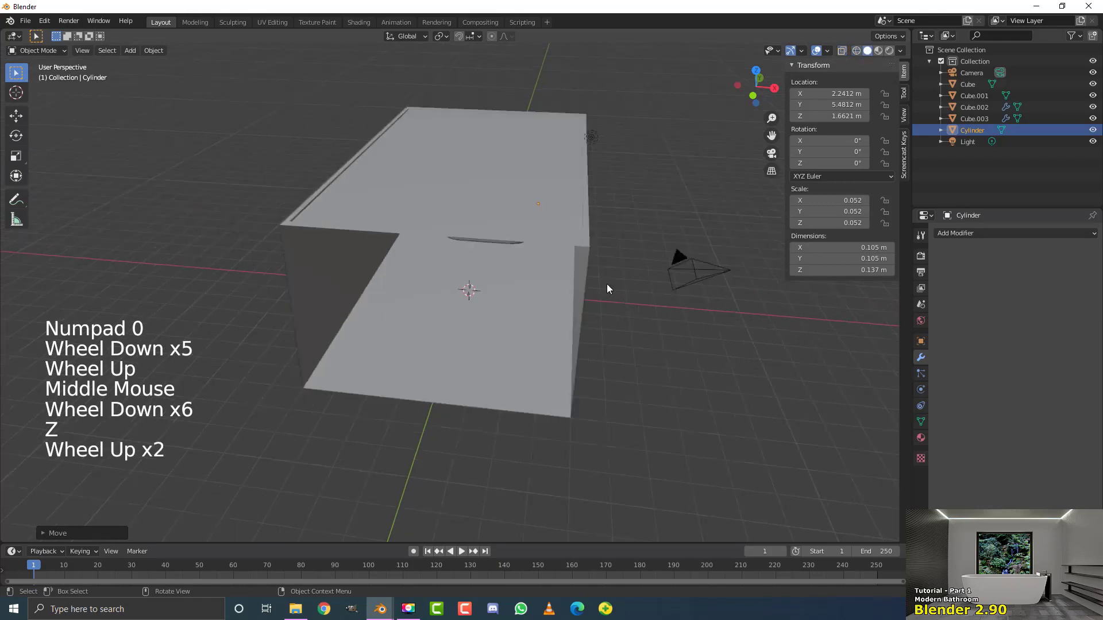
left_click(690, 273)
middle_click_drag(649, 288, 666, 246)
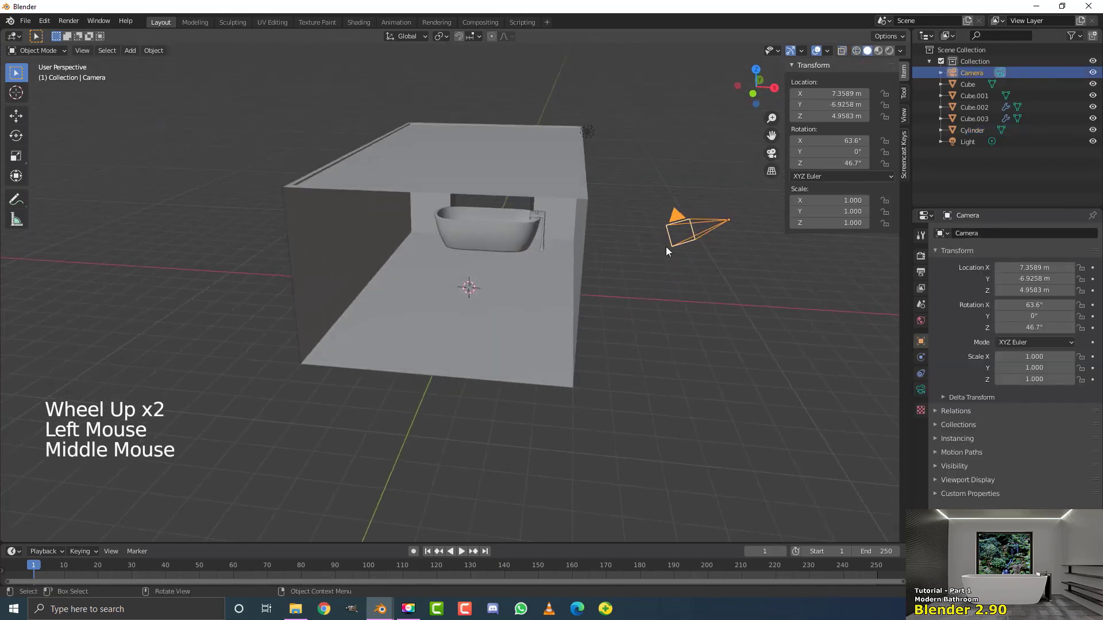
key("x")
left_click(666, 246)
In the front view with wireframe shading, move the cylinder along X toward the post, to about 2.43 m.
key("KP_1")
scroll(571, 233, "up", 5)
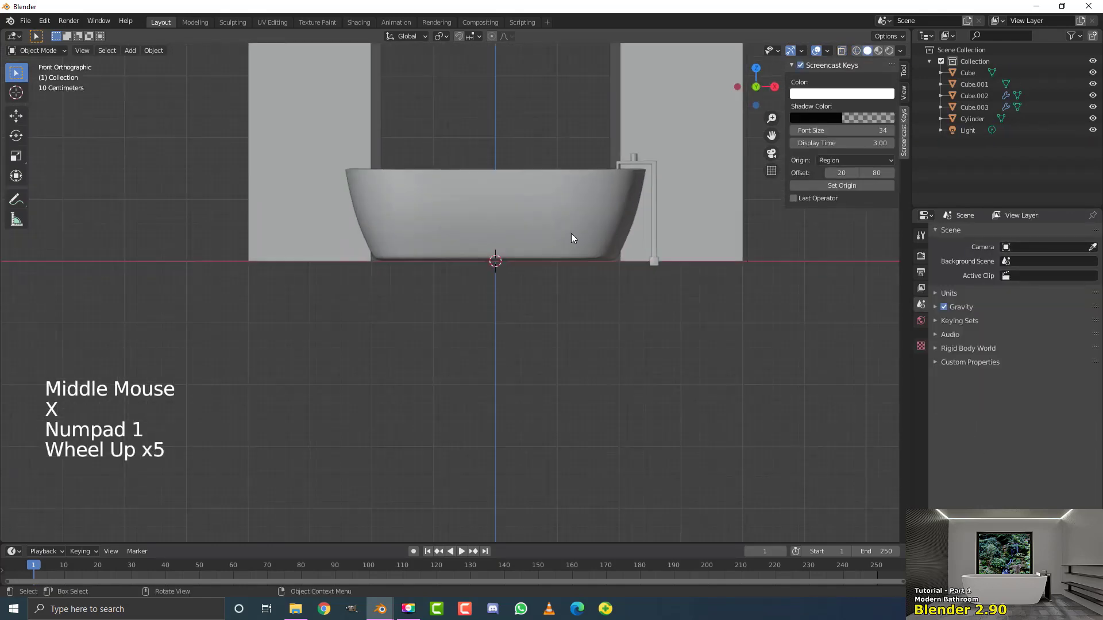
scroll(570, 234, "up", 1, "shift")
mouse_move(570, 233)
middle_mouse_down("shift")
mouse_move(392, 368)
mouse_move(450, 287)
middle_mouse_up("shift")
scroll(392, 367, "up", 4)
key("z")
scroll(353, 370, "up", 2)
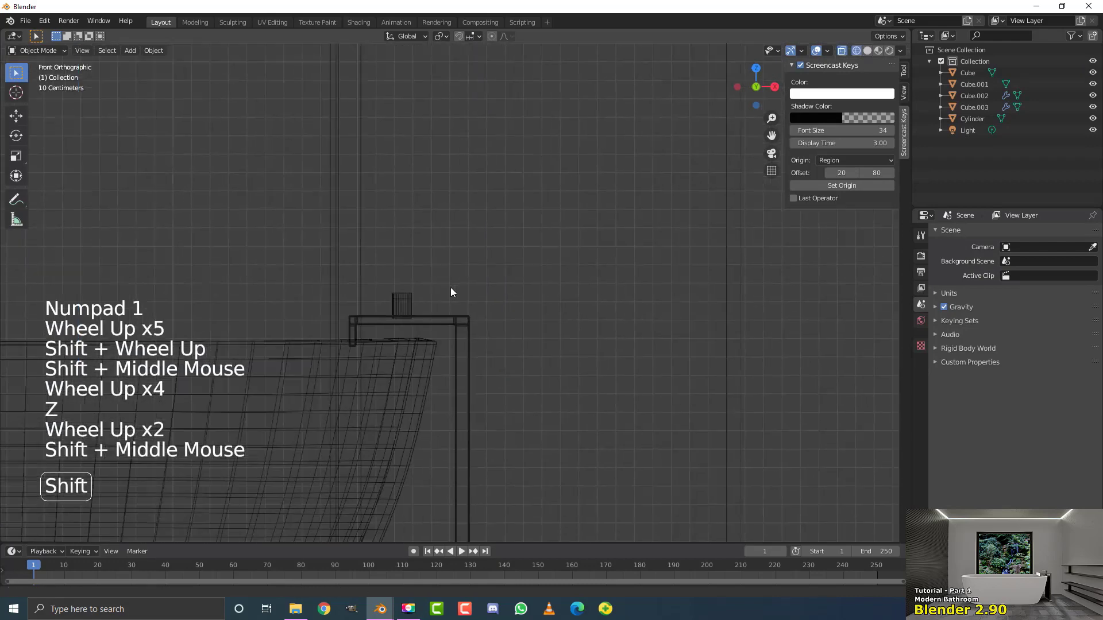
scroll(481, 250, "up", 5)
left_click(457, 240)
scroll(457, 240, "up", 1)
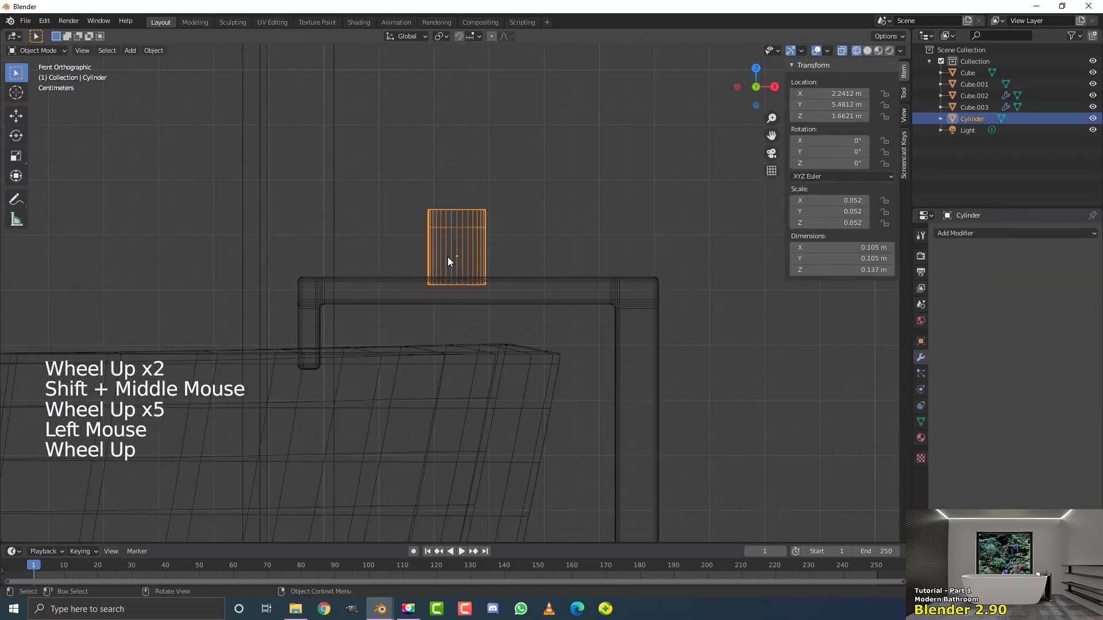
key("g")
key("y")
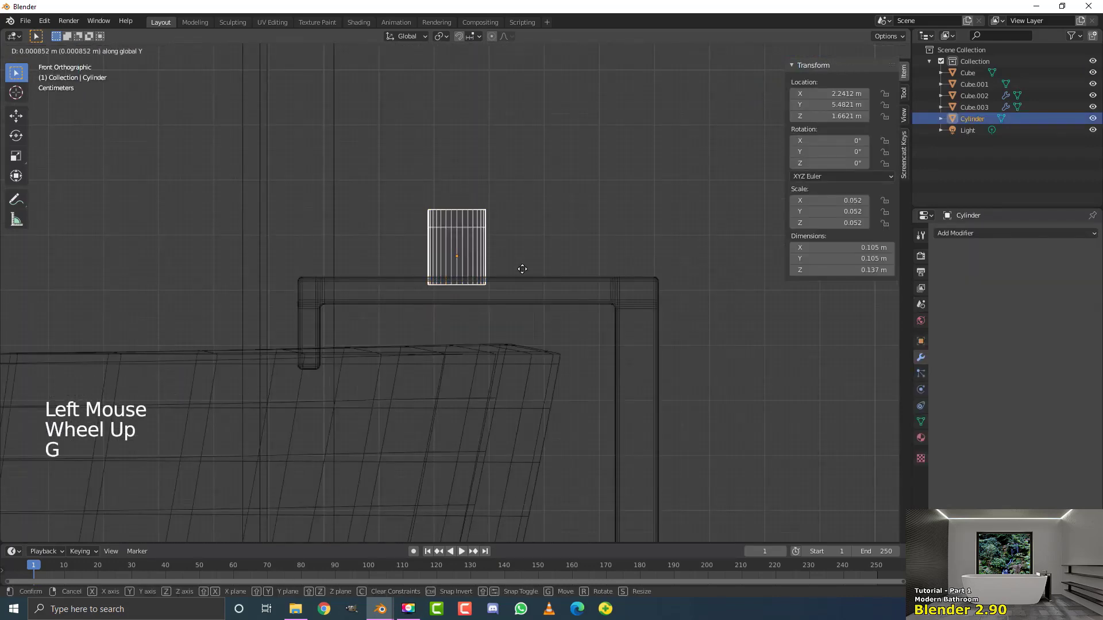
key("x")
left_click(572, 281)
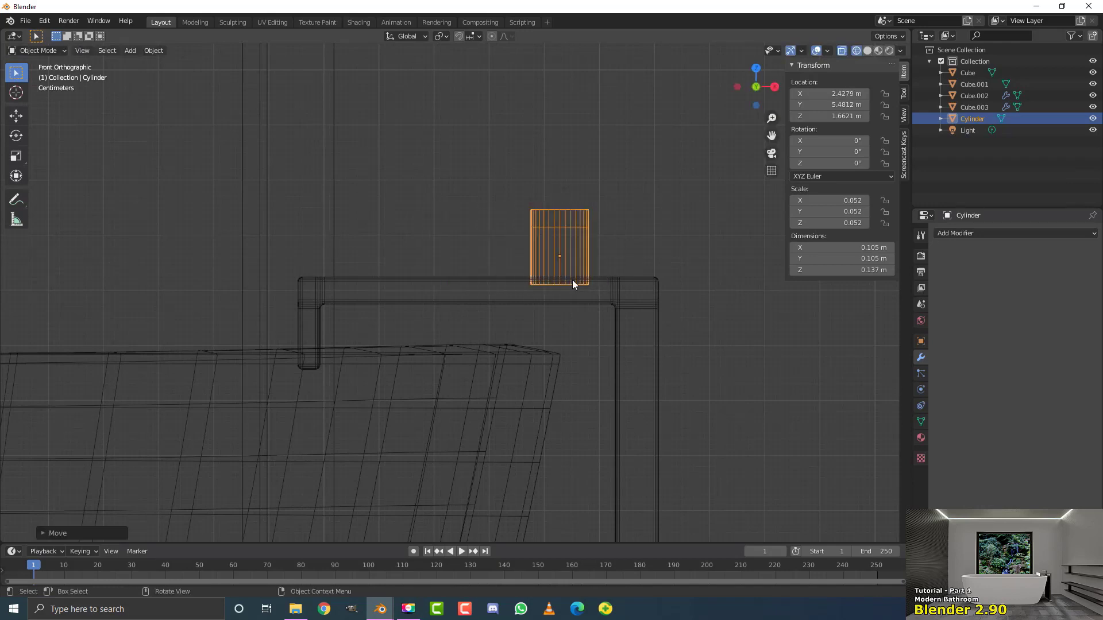
Apply the cylinder's scale and add a Bevel modifier to it.
key("ctrl+a")
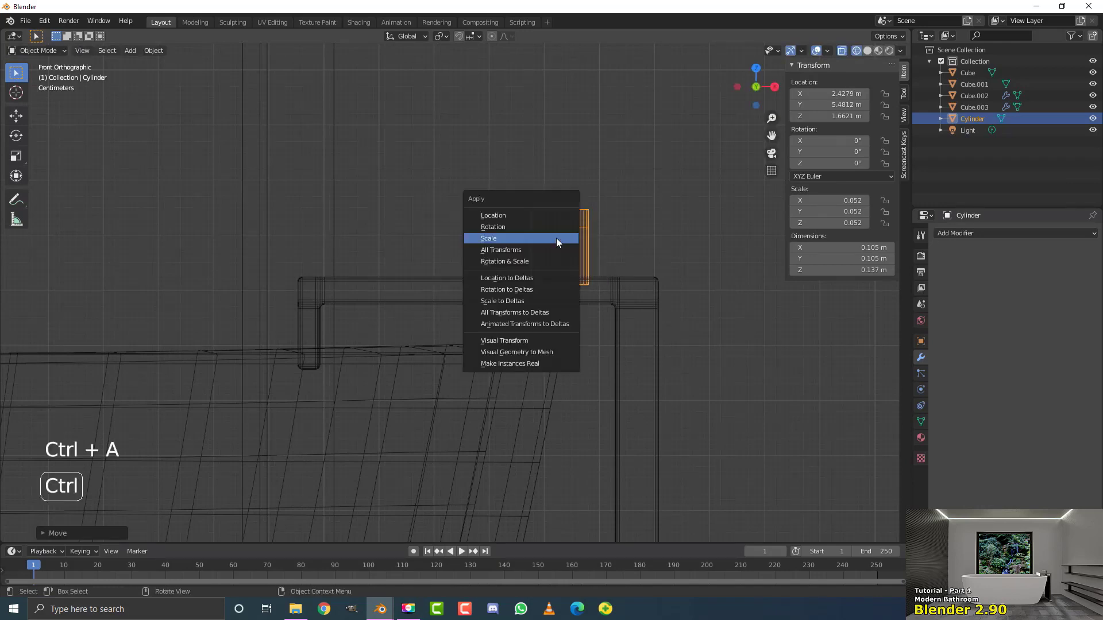
left_click(556, 236)
left_click(963, 233)
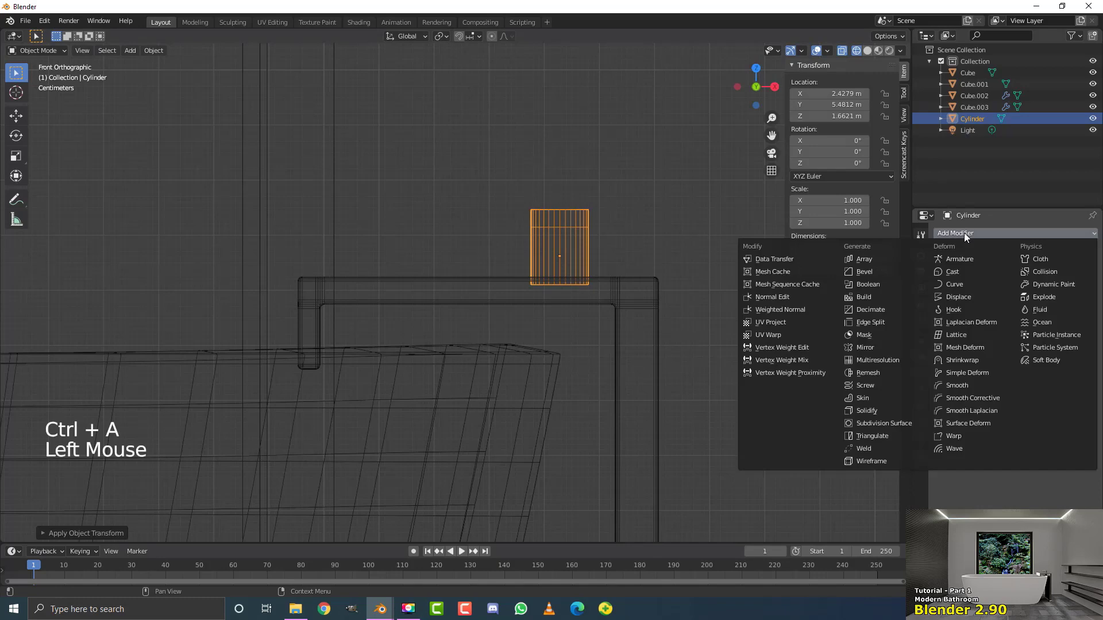
left_click(876, 272)
middle_click_drag(613, 255, 600, 260, "shift")
scroll(597, 275, "up", 5)
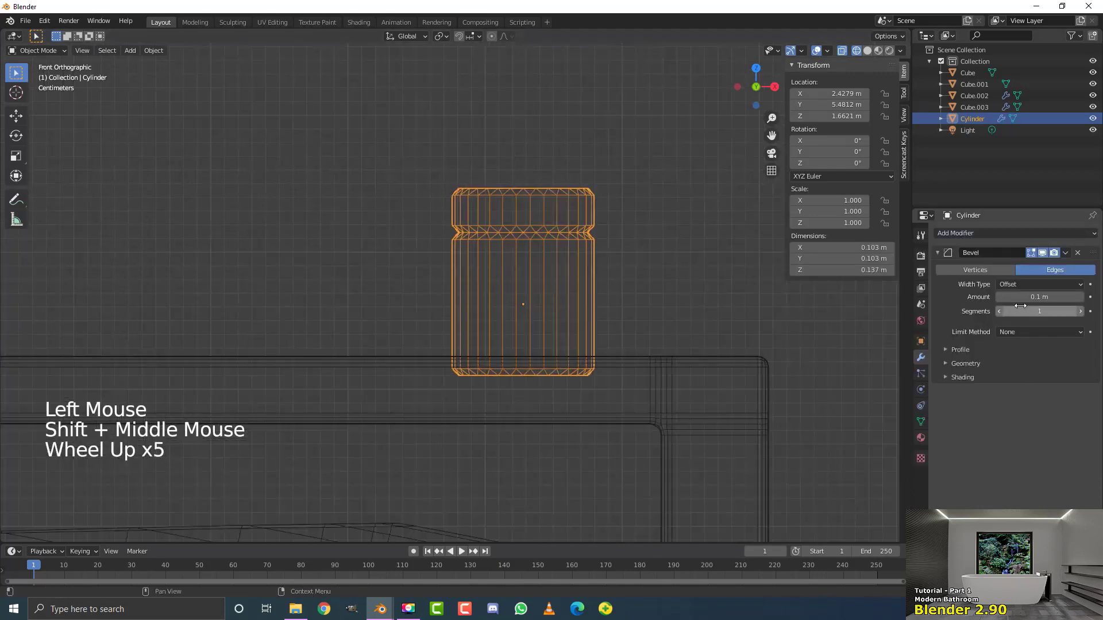
Limit the cylinder's bevel by angle, with an amount of 0.002 m and 3 segments.
left_click(1022, 333)
left_click(1013, 354)
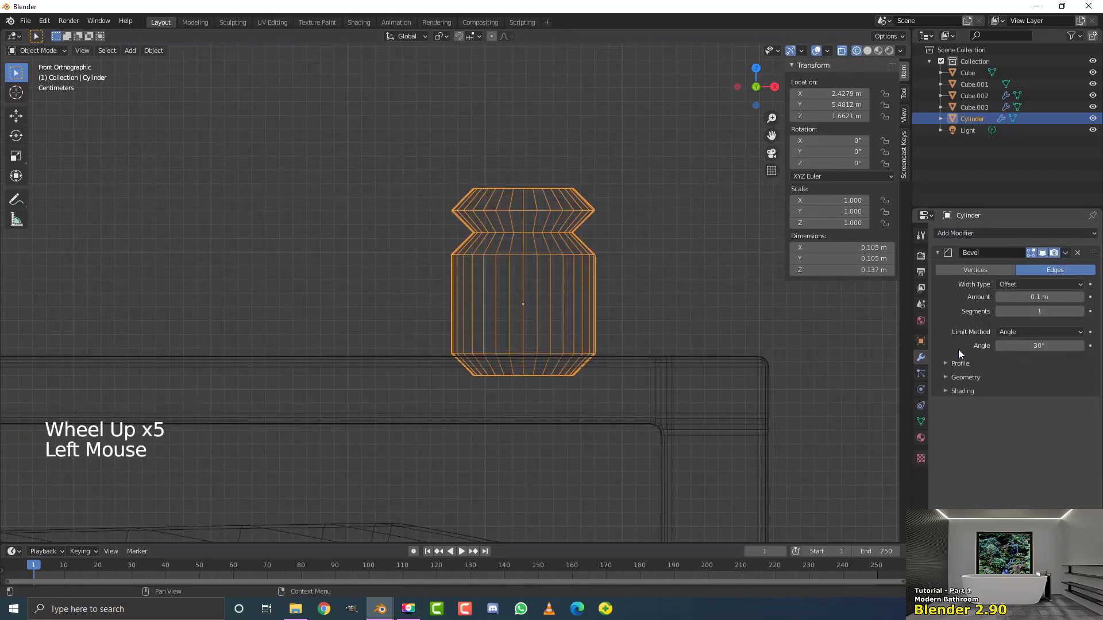
scroll(852, 288, "up", 2)
left_click_drag(1039, 297, 1014, 297, "shift")
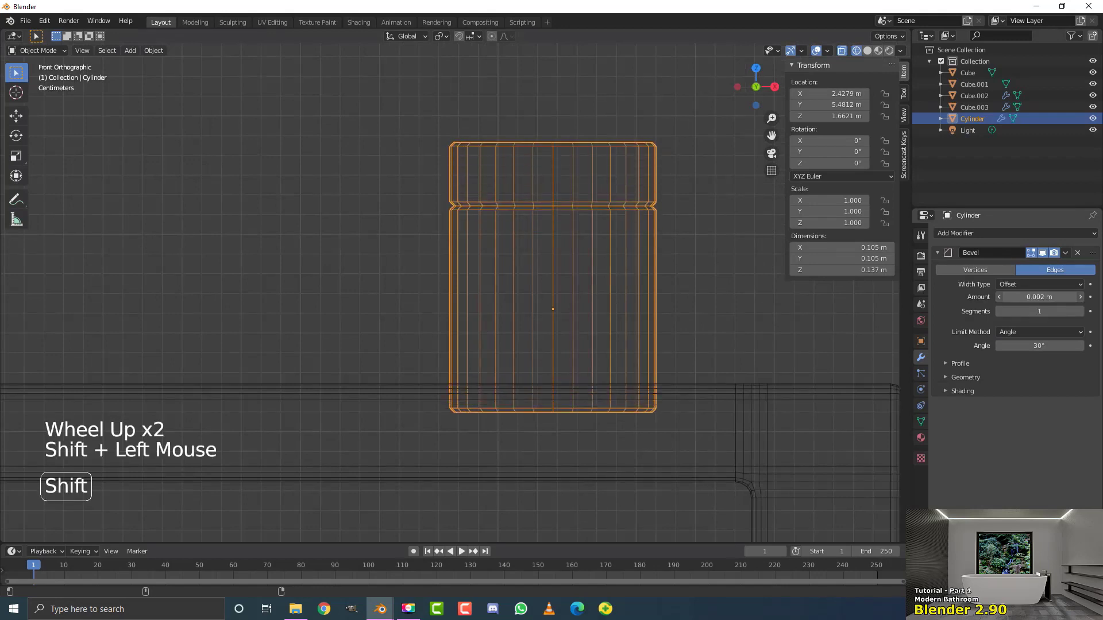
left_click(1080, 312)
left_click(1080, 311)
Return to solid shading and shade the cylinder smooth.
key("z")
left_click(760, 241)
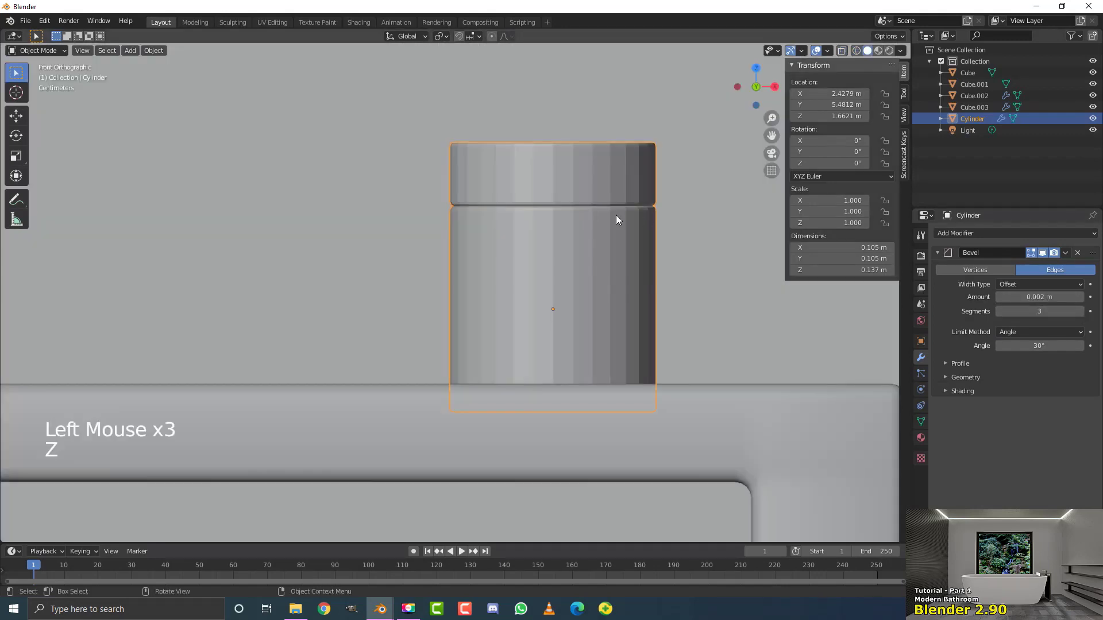
left_click(154, 51)
left_click(210, 276)
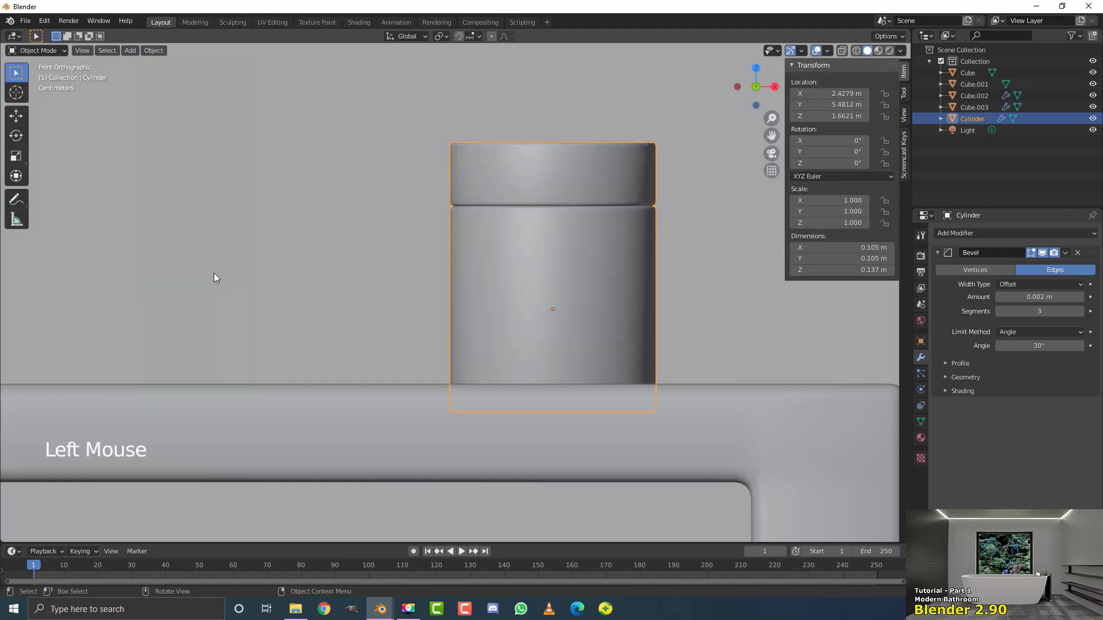
Duplicate the cylinder up beside the original, at about X 2.32 m and Z 1.73 m, and rotate the copy by -90°.
scroll(511, 273, "down", 8)
scroll(474, 290, "up", 5)
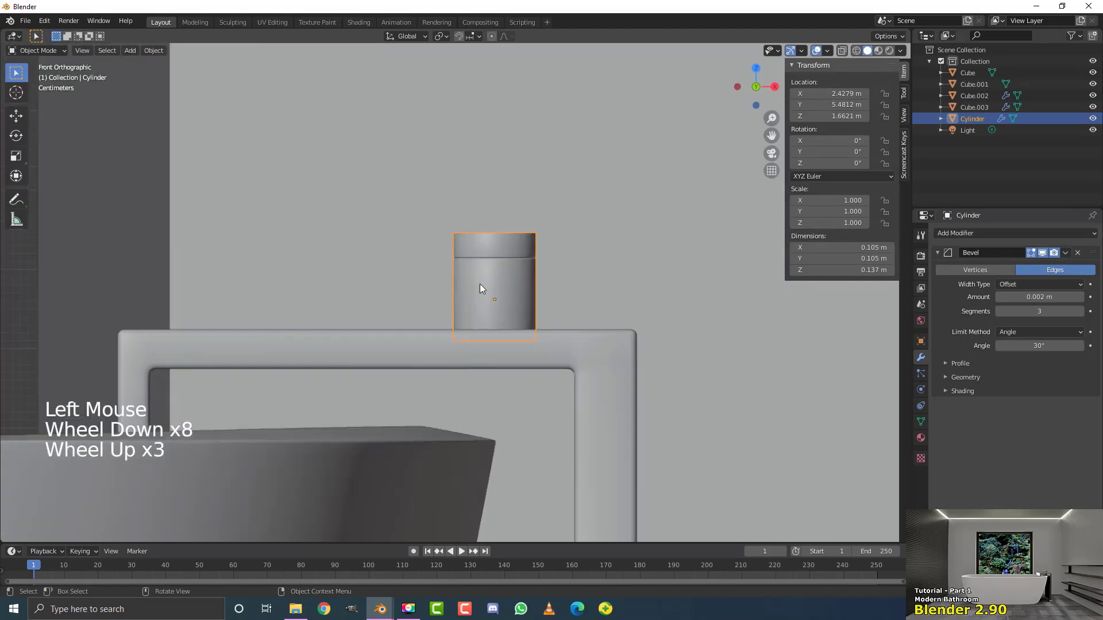
key("shift+d")
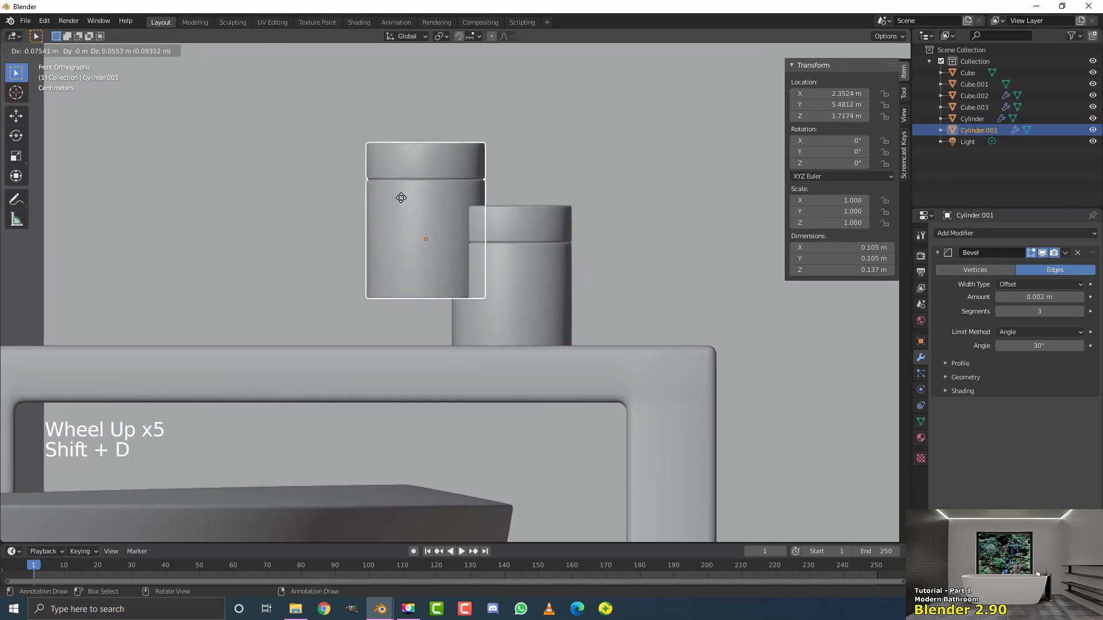
left_click(377, 188)
type("r")
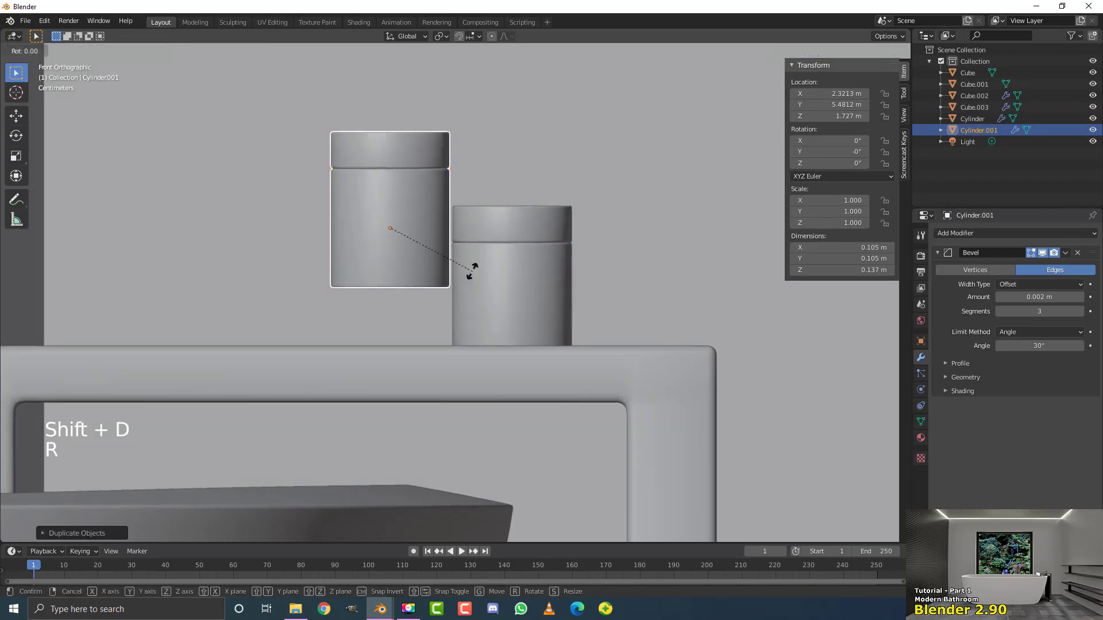
type("-90")
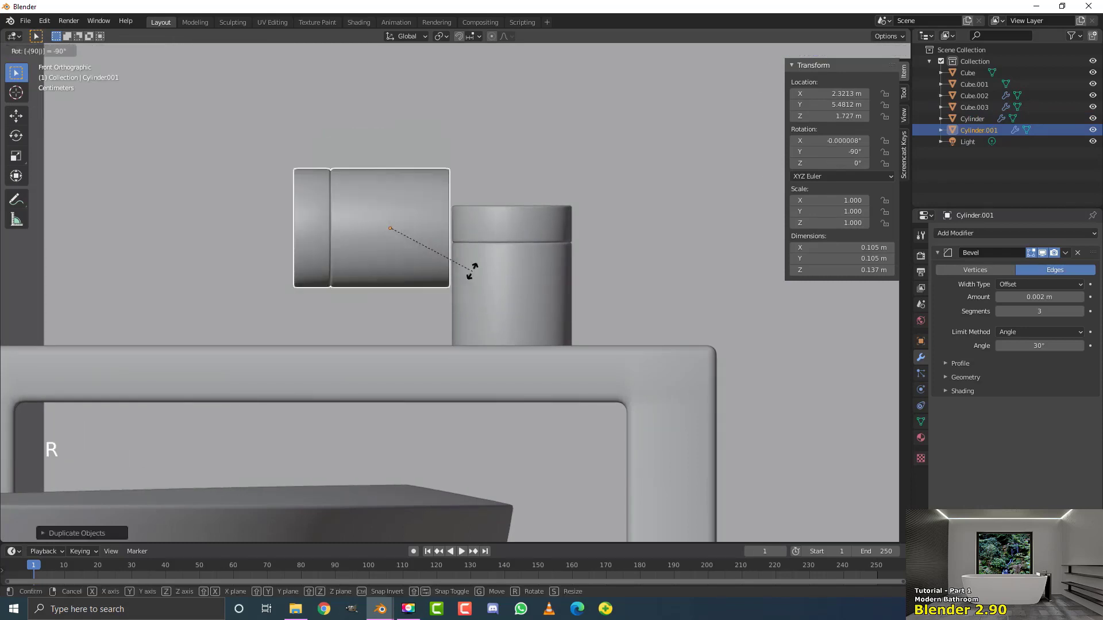
key("Return")
Scale the rotated copy to about 0.214 and move it into the side of the upright cylinder's cap as a handle.
scroll(468, 331, "up", 1)
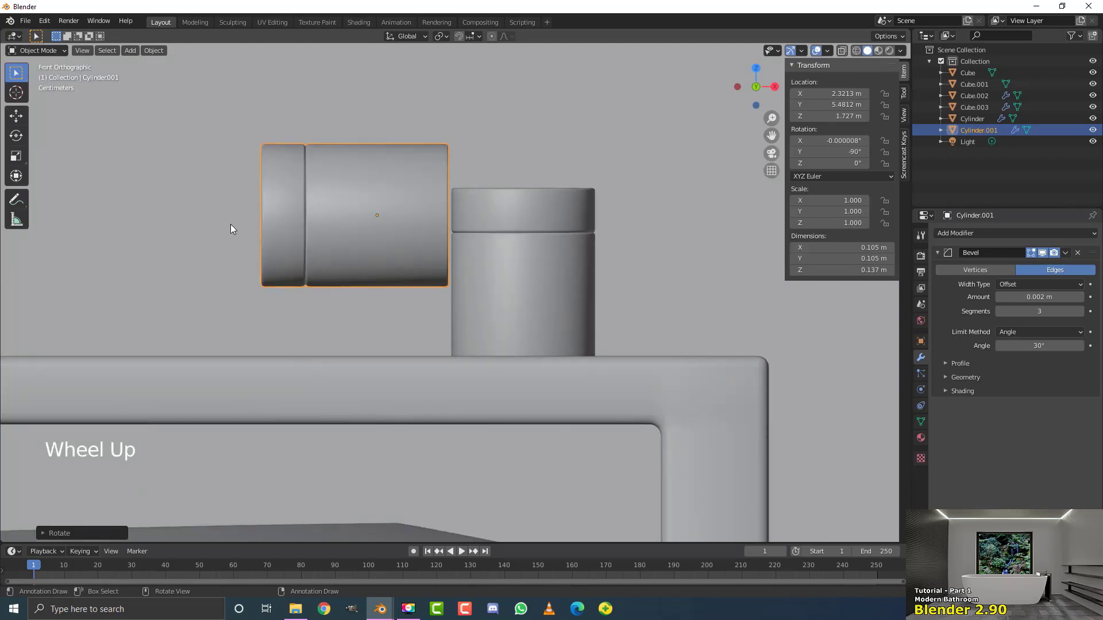
scroll(521, 297, "up", 2)
key("s")
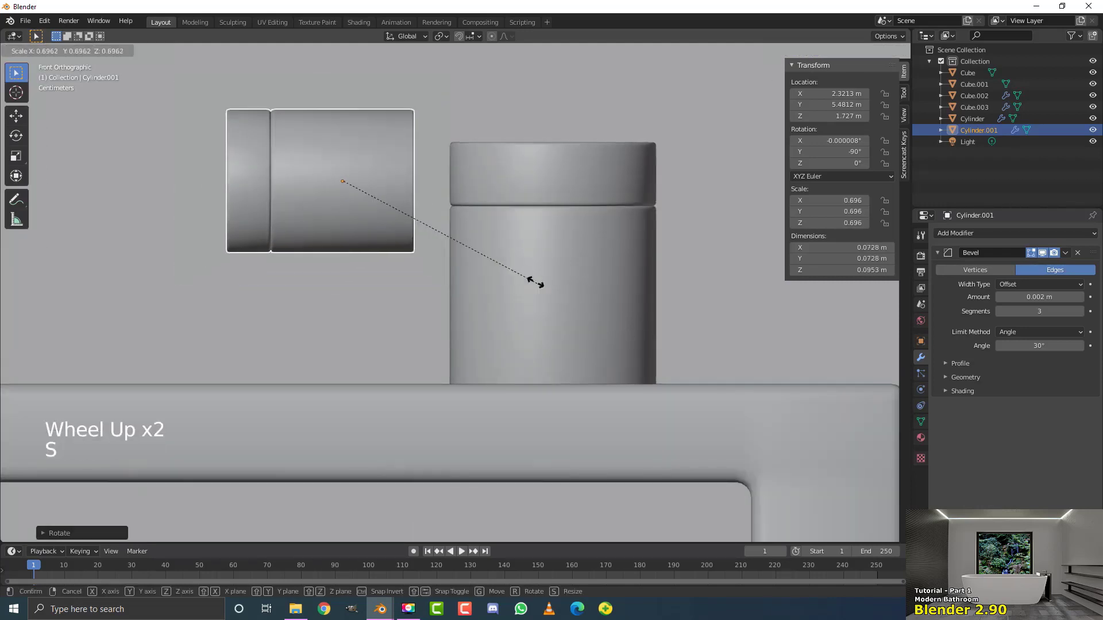
left_click(401, 224)
key("g")
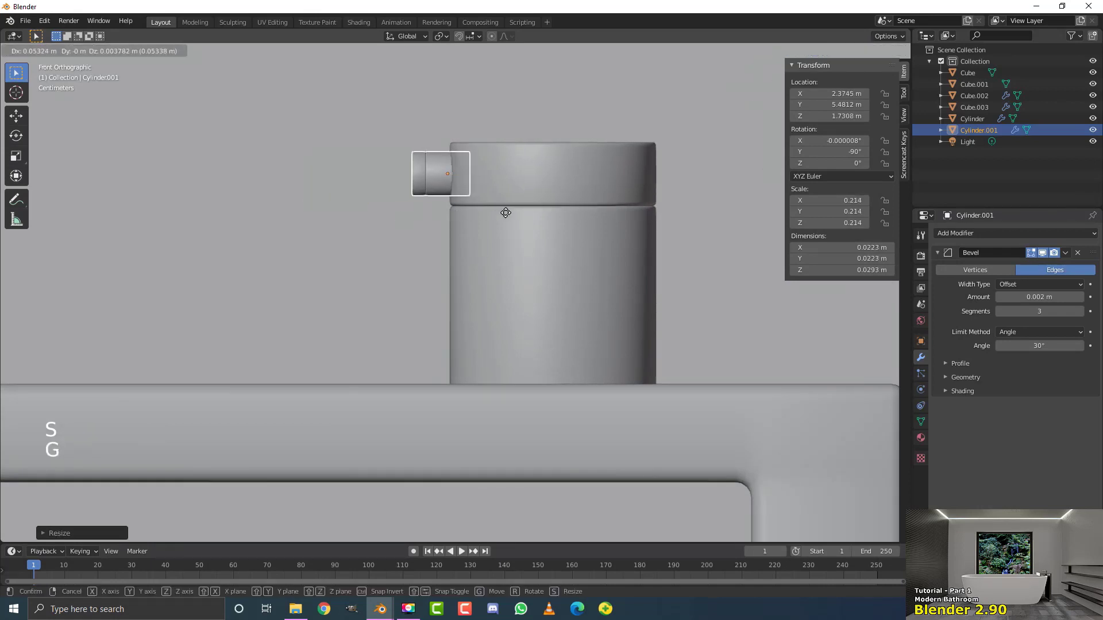
left_click(460, 181)
Lengthen the handle to about 0.165 m by moving its outer end faces along X, away from the upright cylinder.
key("Tab")
key("z")
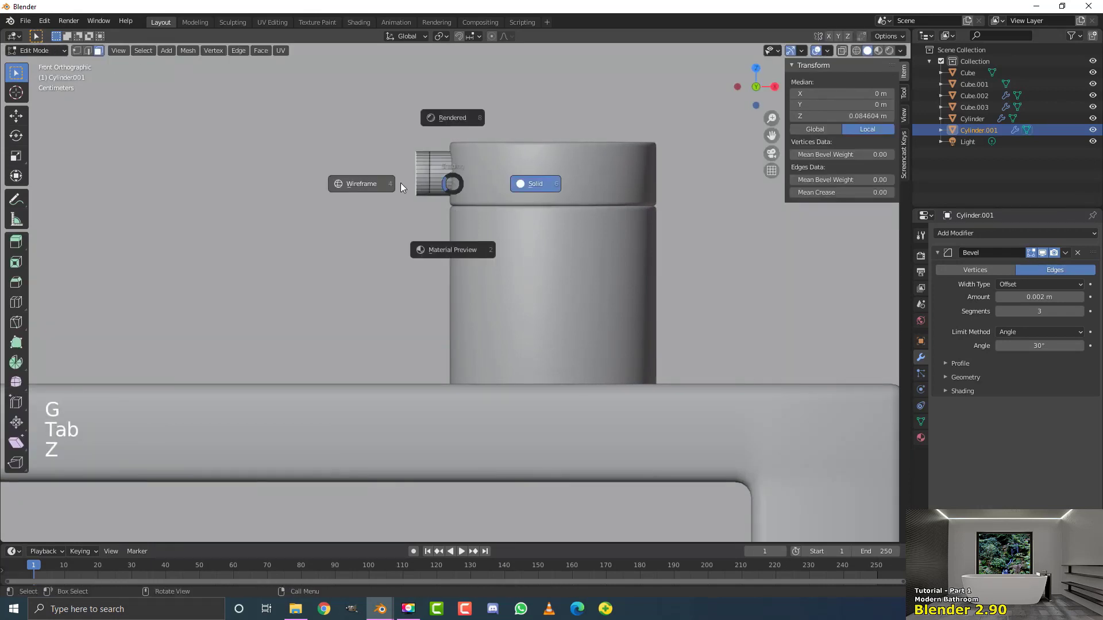
left_click(401, 182)
key("alt+a")
key("b")
left_click_drag(362, 251, 432, 103)
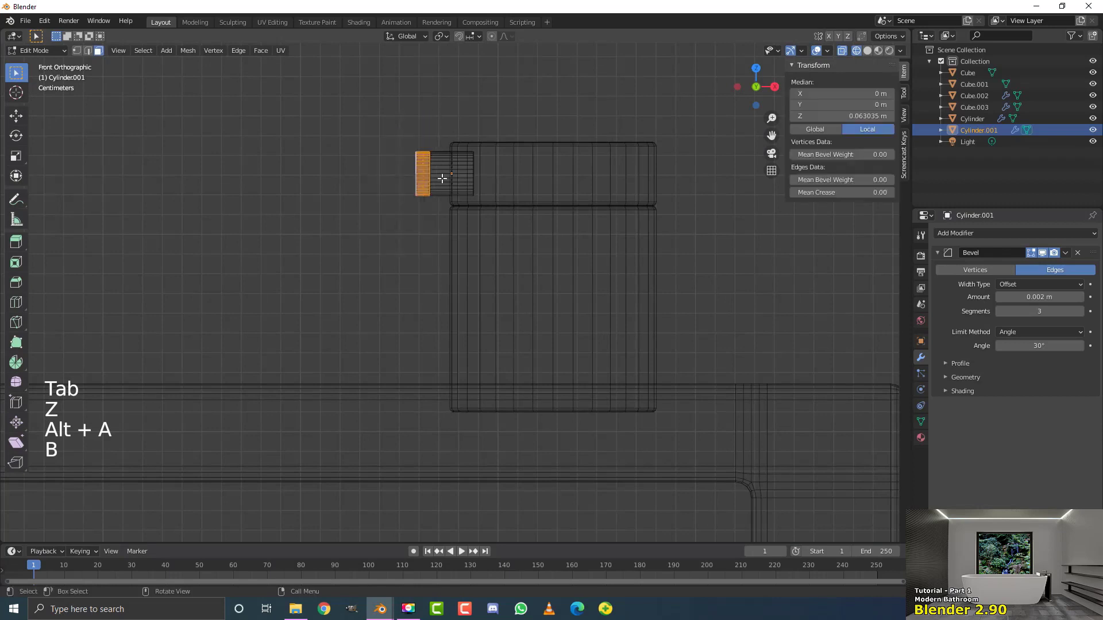
scroll(441, 180, "down", 2)
key("g")
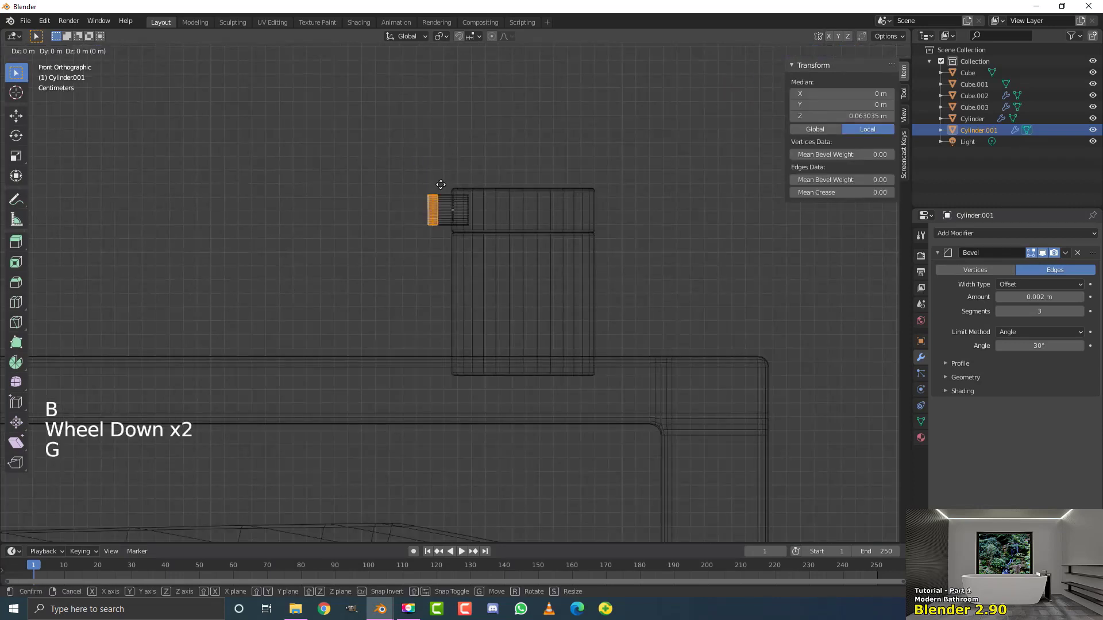
key("x")
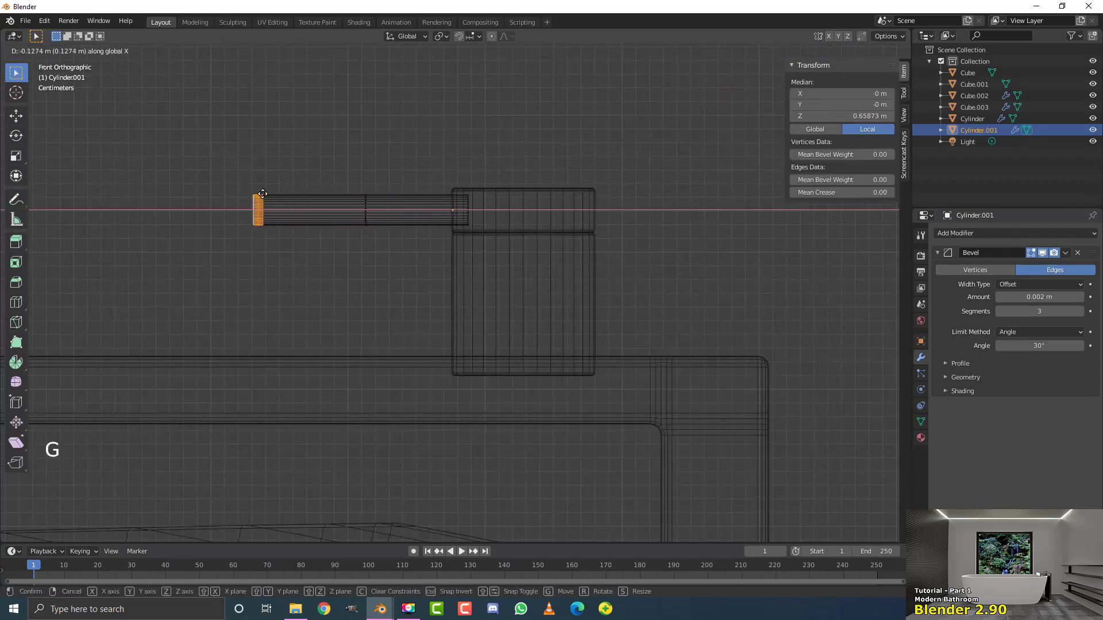
double_click(262, 194)
key("Tab")
key("z")
scroll(473, 216, "down", 2)
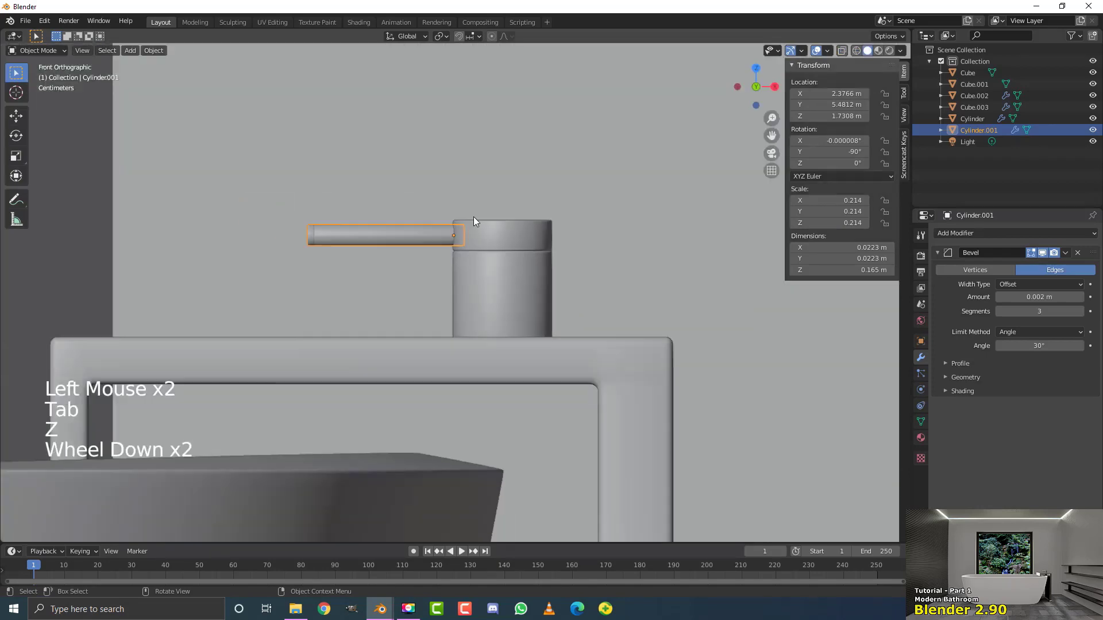
Examine the fitting and its handle on the bathtub arm from an angled close-up view.
scroll(474, 216, "down", 5)
key("alt+a")
middle_click_drag(465, 270, 525, 288)
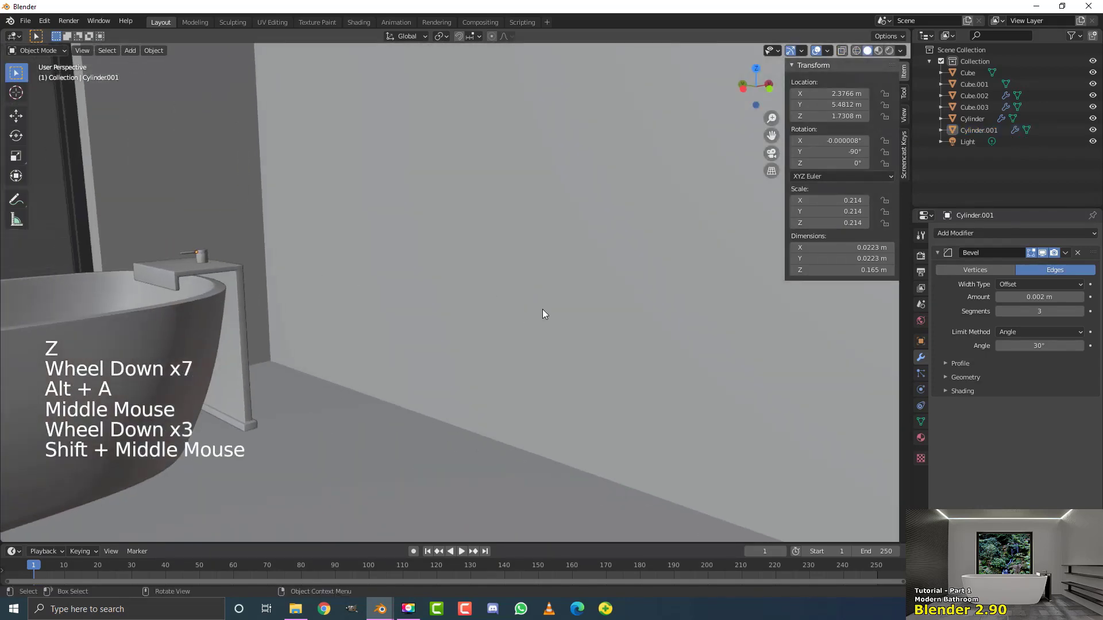
key("KP_5")
scroll(517, 301, "down", 5)
middle_click_drag(515, 298, 460, 182)
scroll(393, 285, "up", 9)
scroll(393, 285, "up", 1, "shift")
scroll(461, 181, "up", 1, "shift")
left_click(460, 204)
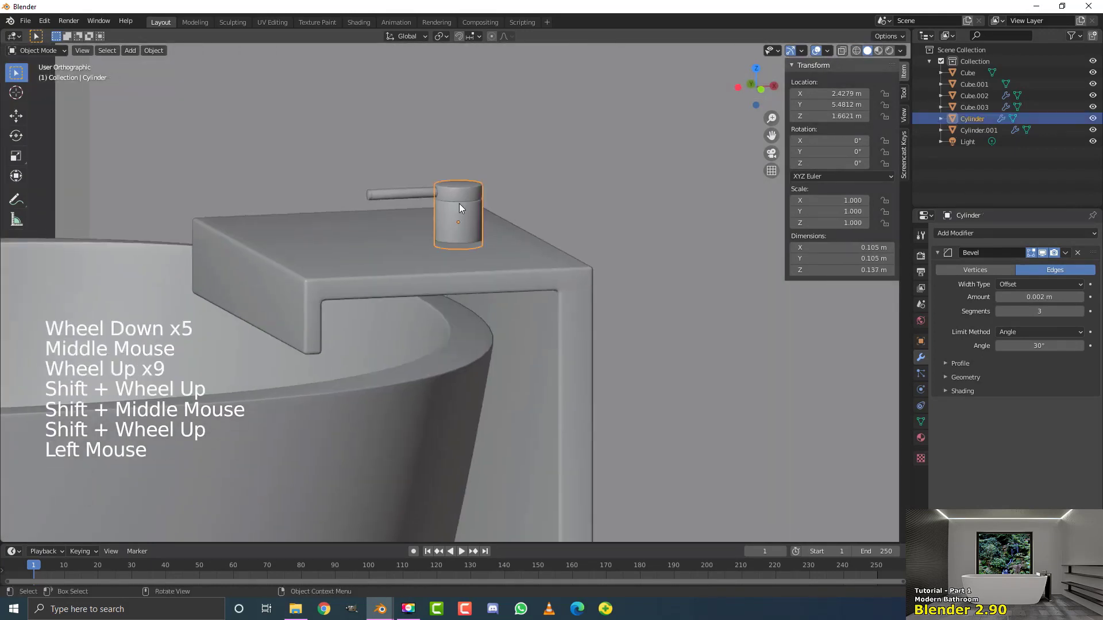
left_click(404, 194)
scroll(449, 199, "down", 4)
key("alt+a")
scroll(471, 258, "down", 4)
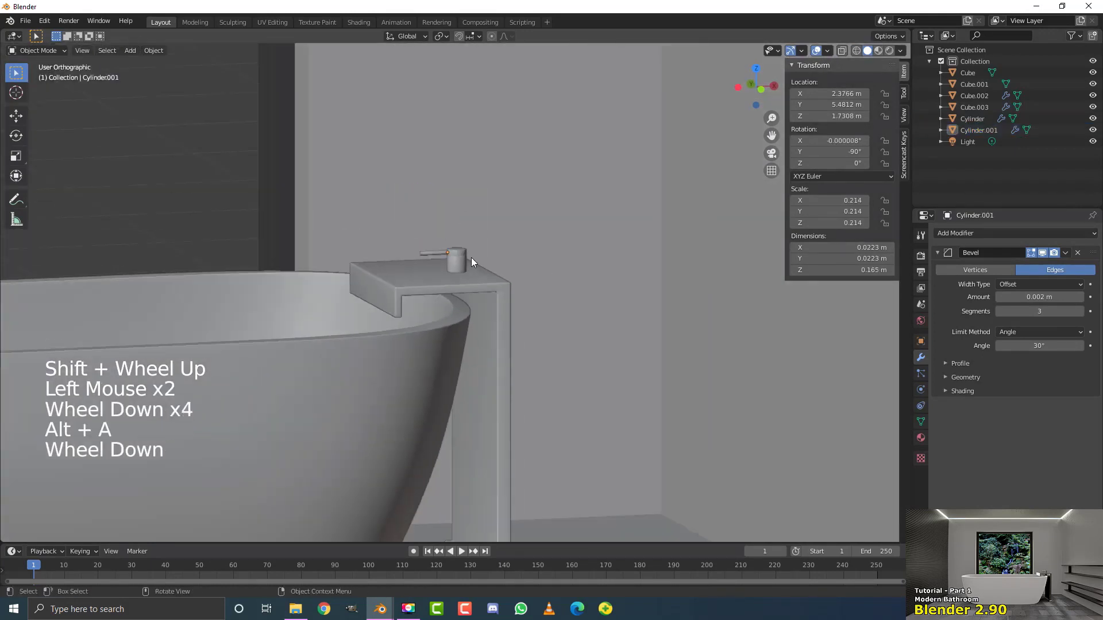
Examine the bathtub and faucet within the whole room in perspective view.
middle_click_drag(509, 292, 399, 264)
scroll(462, 280, "up", 1)
scroll(469, 280, "down", 7)
scroll(471, 302, "up", 1)
scroll(471, 302, "up", 1)
key("KP_5")
scroll(399, 267, "up", 1)
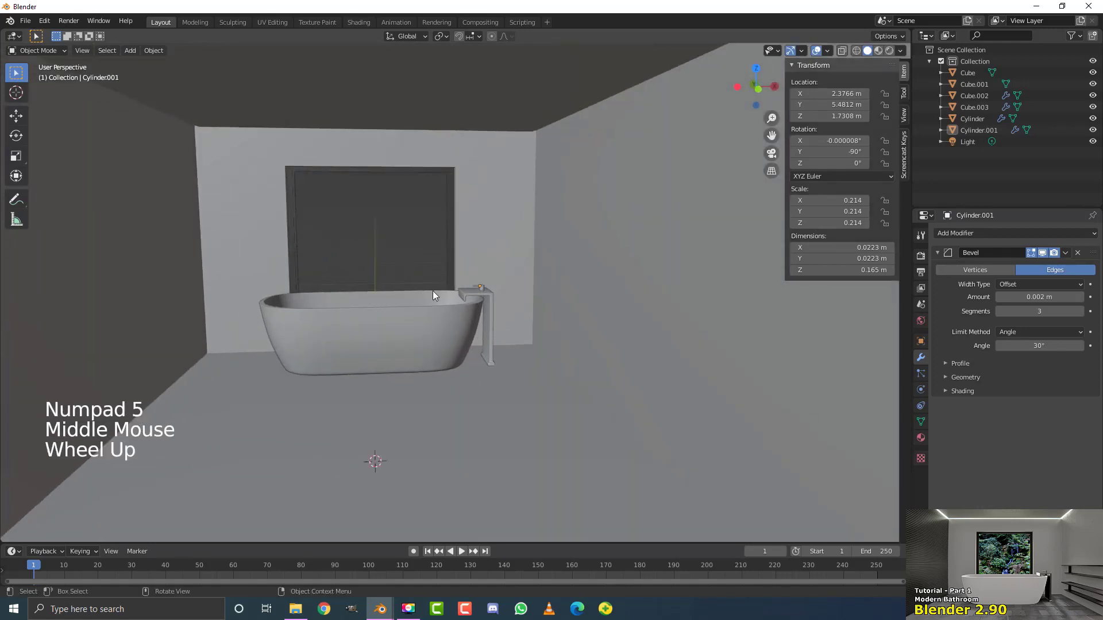
scroll(288, 271, "down", 2)
middle_click_drag(287, 270, 325, 306)
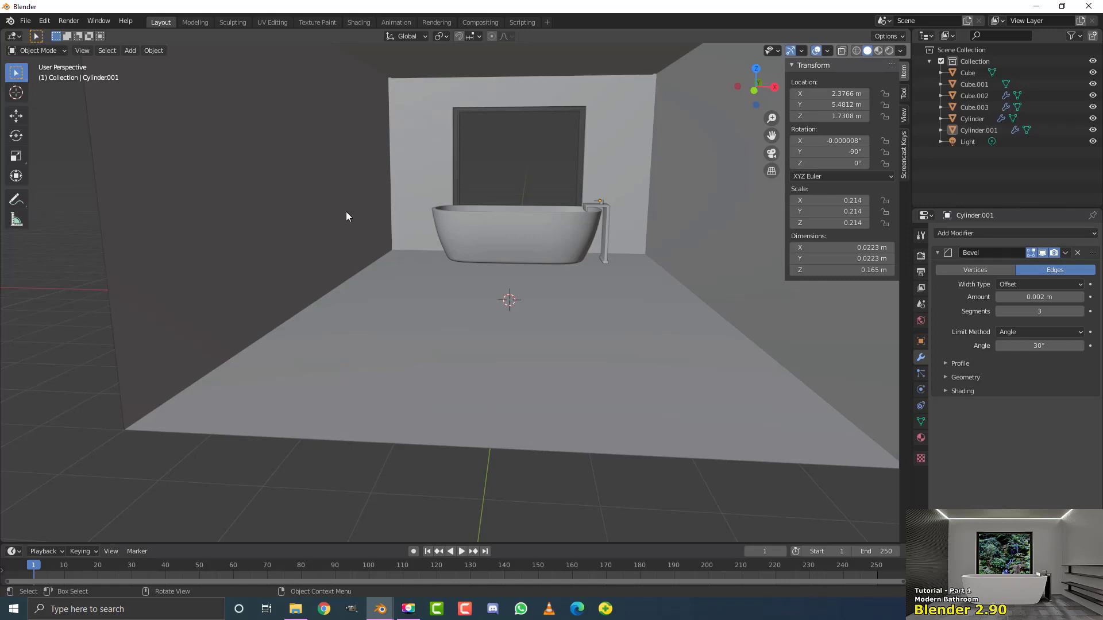
scroll(345, 208, "down", 1)
scroll(374, 222, "up", 1)
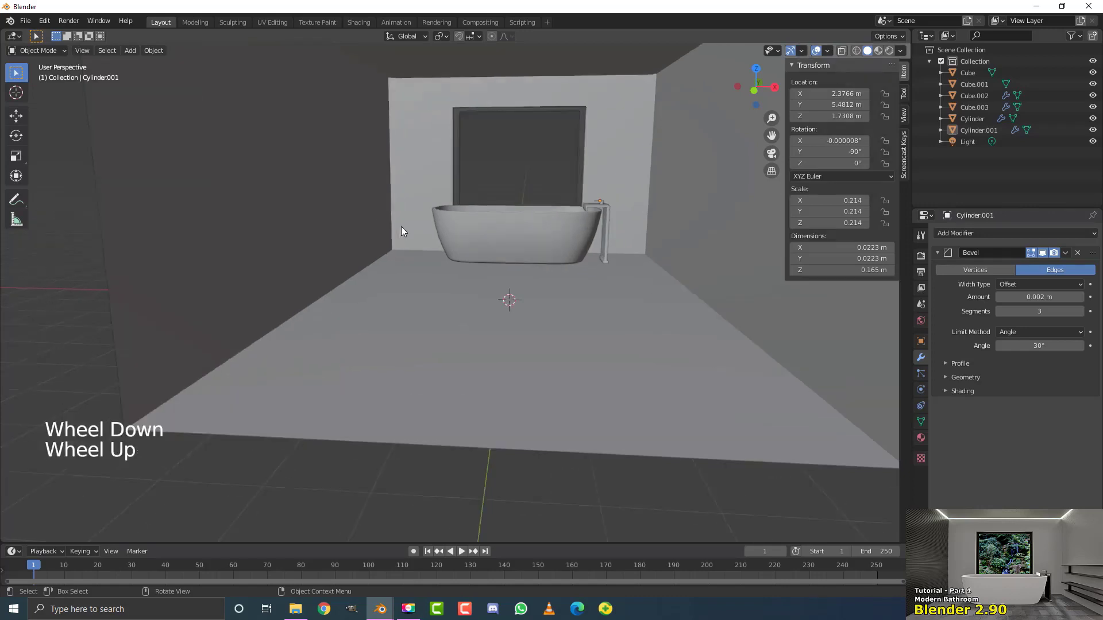
Add a cube at the world origin on the floor and scale it down uniformly to about 0.051.
key("shift+a")
mouse_move(401, 226)
left_click(442, 236)
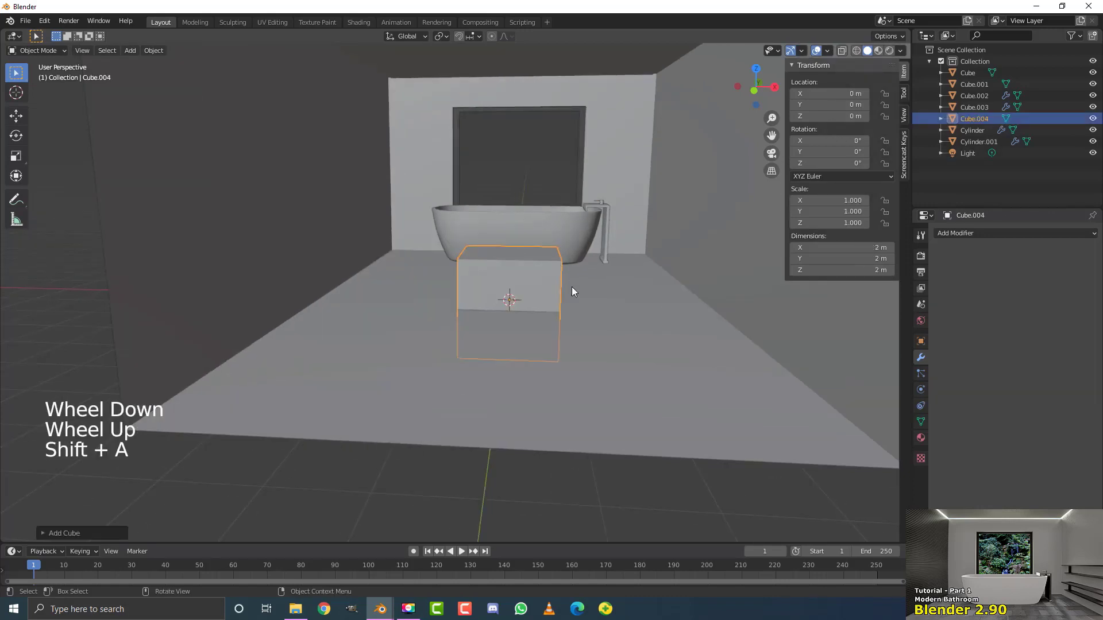
middle_click_drag(571, 291, 598, 287)
key("s")
left_click(526, 338)
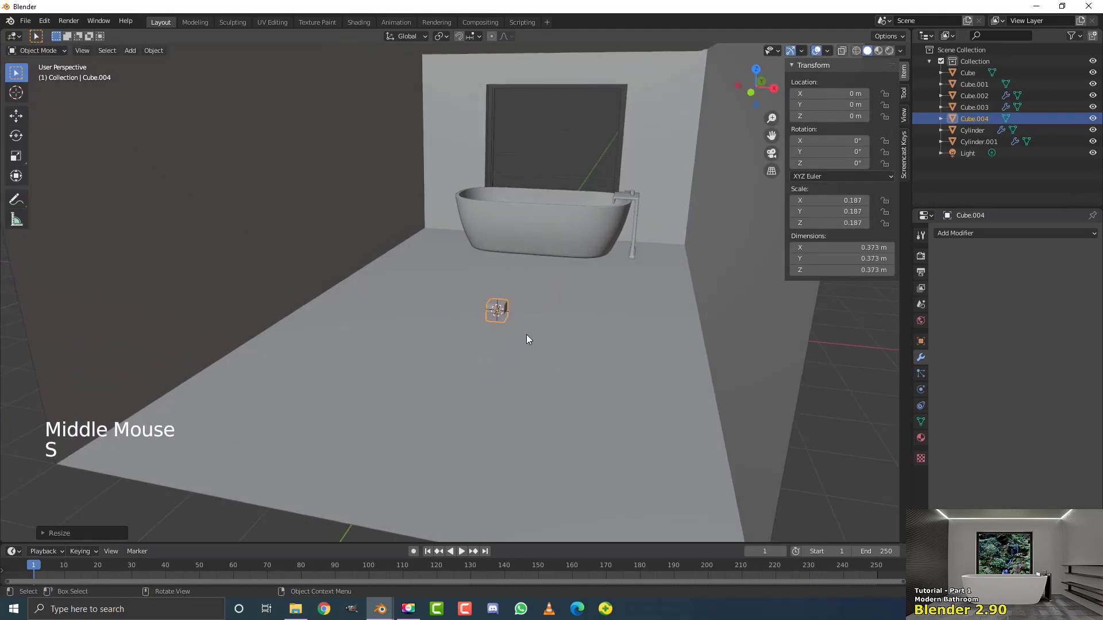
scroll(527, 338, "up", 4)
key("s")
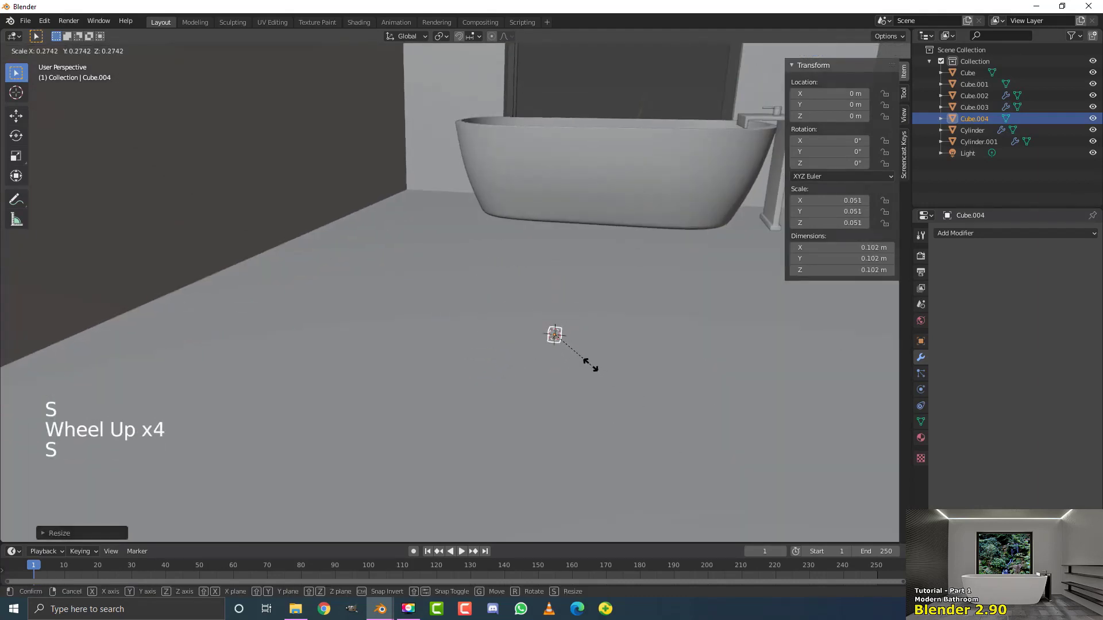
left_click(591, 365)
Add an Array modifier to the small cube with relative offset factors of 0 in X and 1.2 in Z.
left_click(978, 233)
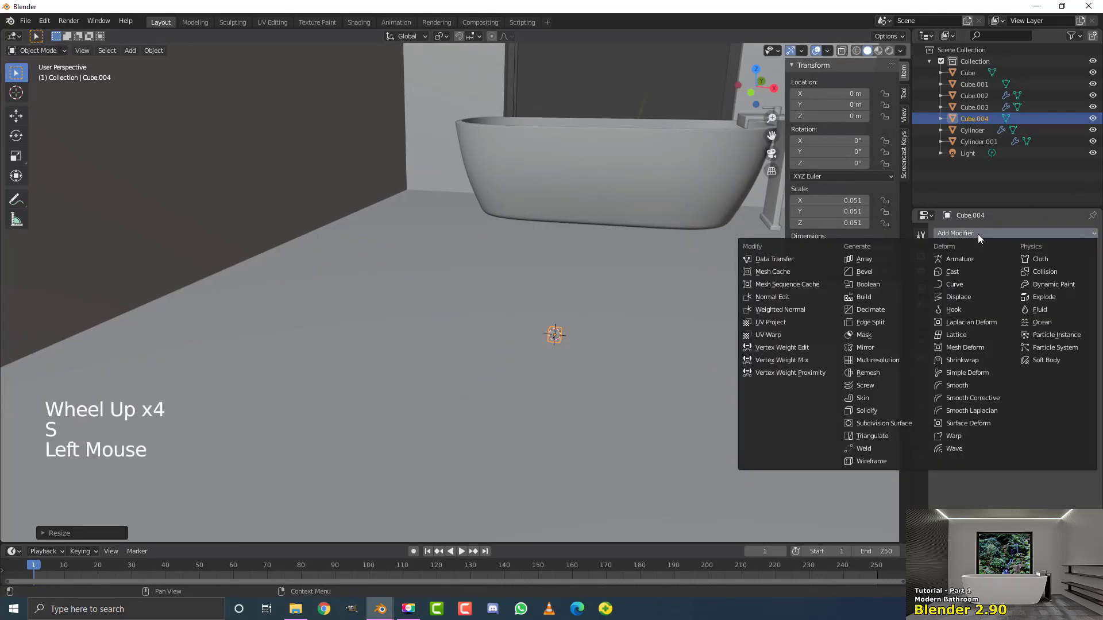
left_click(863, 259)
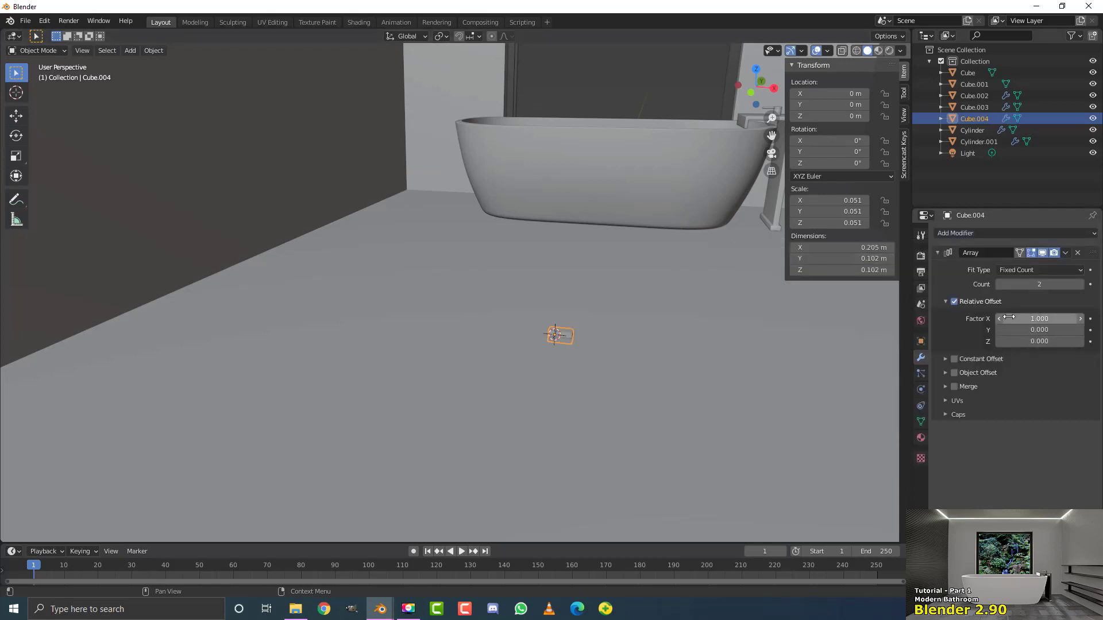
left_click(1027, 318)
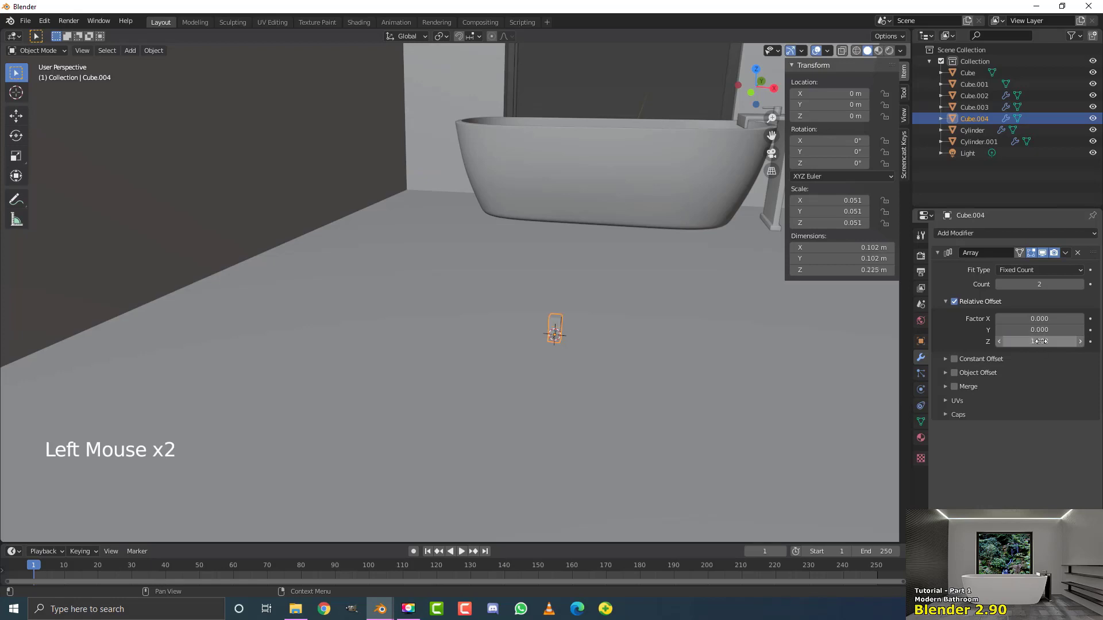
Raise the Array count to 14 to stack the cube copies into a vertical column.
scroll(608, 347, "up", 2)
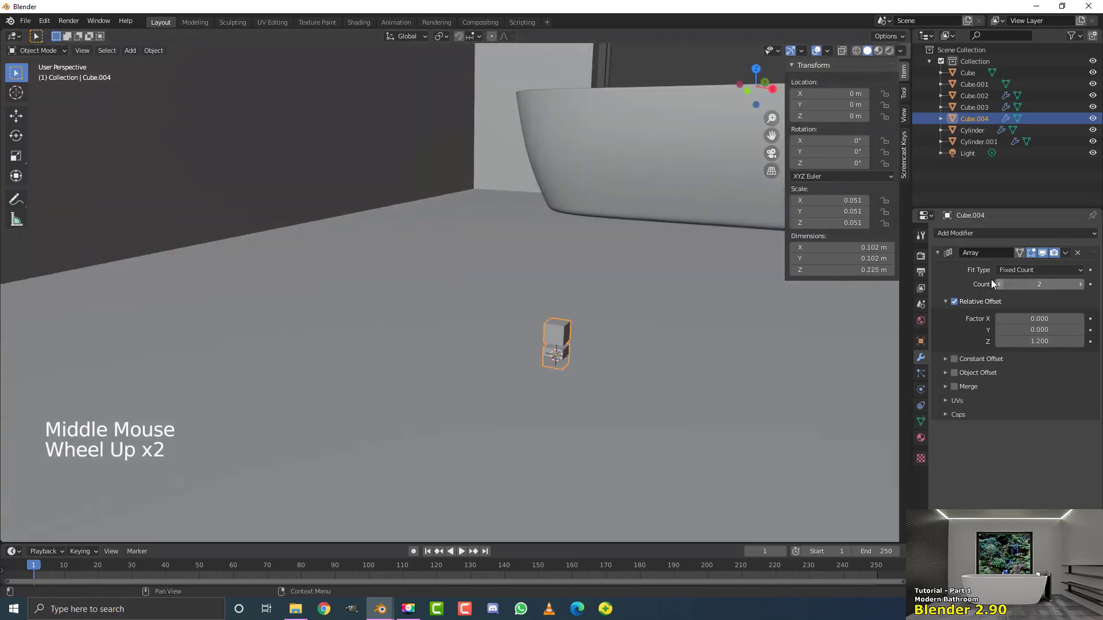
left_click(1080, 284)
left_click(1079, 284)
left_click(1080, 284)
left_click(1079, 284)
left_click(1080, 284)
left_click(1080, 285)
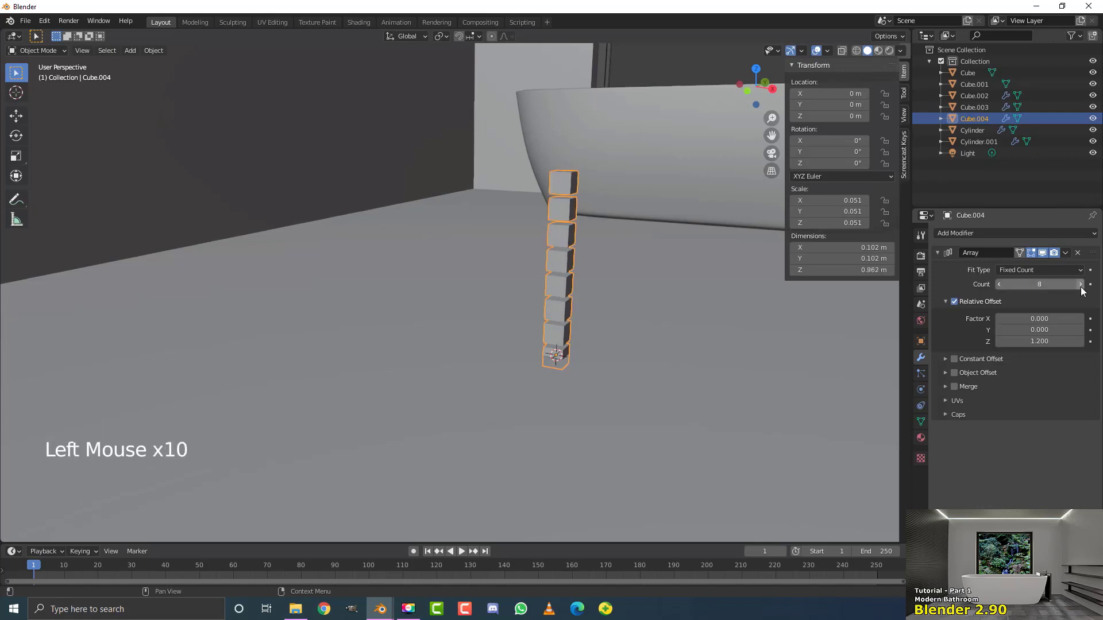
left_click(1079, 284)
left_click(1080, 284)
Move the column along X to about -3.98 m, against the side wall.
scroll(543, 359, "down", 5)
middle_click_drag(543, 359, 568, 366)
key("g")
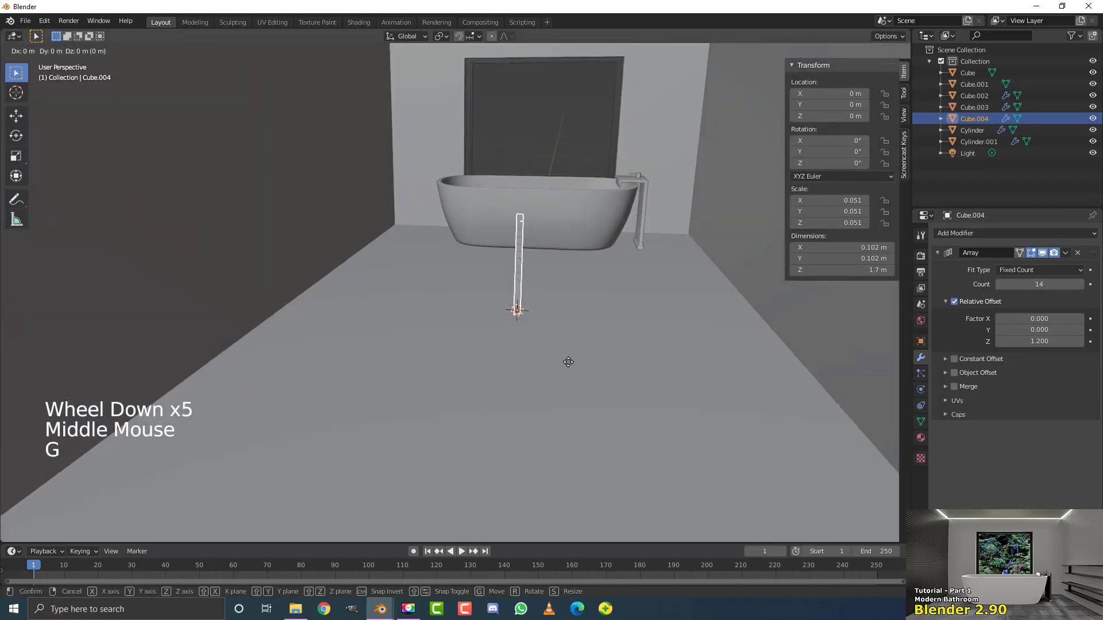
key("x")
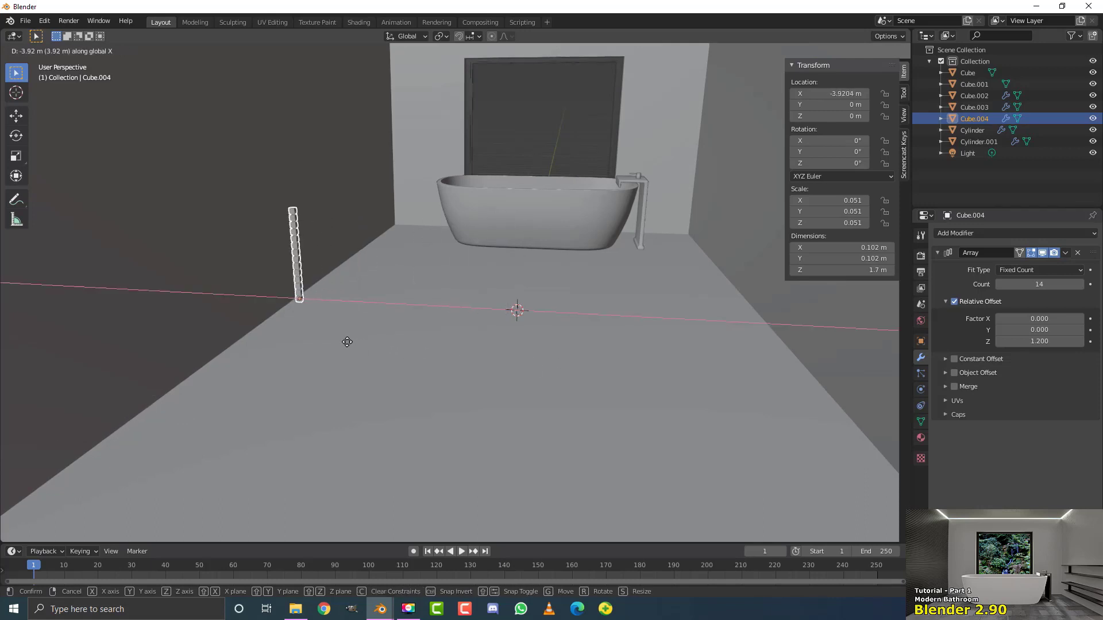
left_click(346, 343)
Stretch the column along Y into long horizontal slats about 13.7 m long, running along the side wall.
scroll(353, 343, "down", 3)
middle_click_drag(354, 342, 367, 339)
scroll(367, 339, "up", 2)
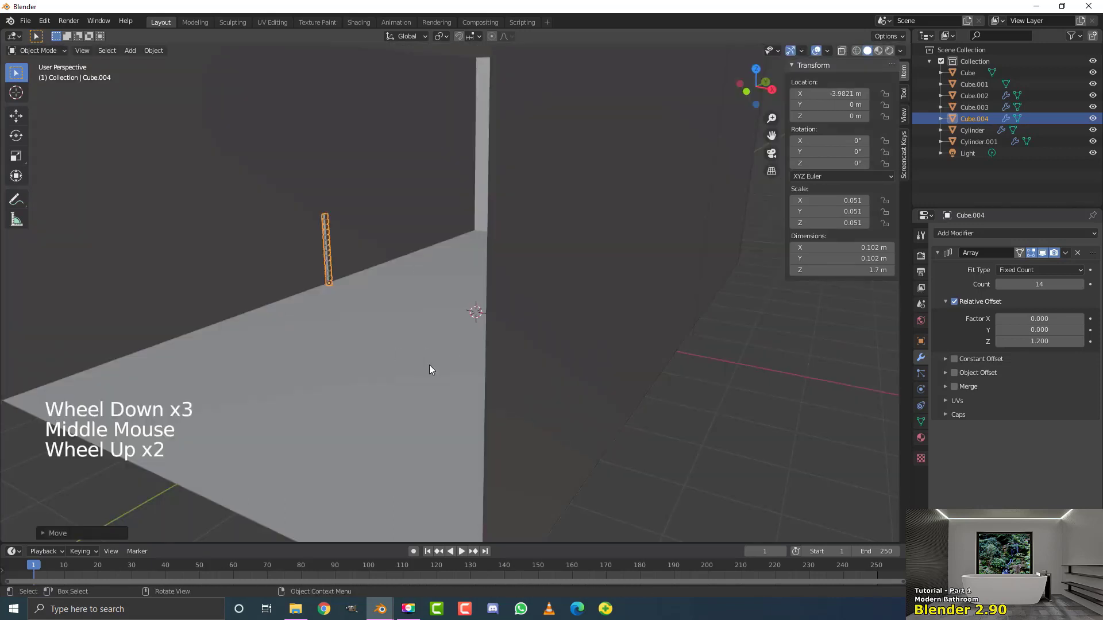
key("s")
key("y")
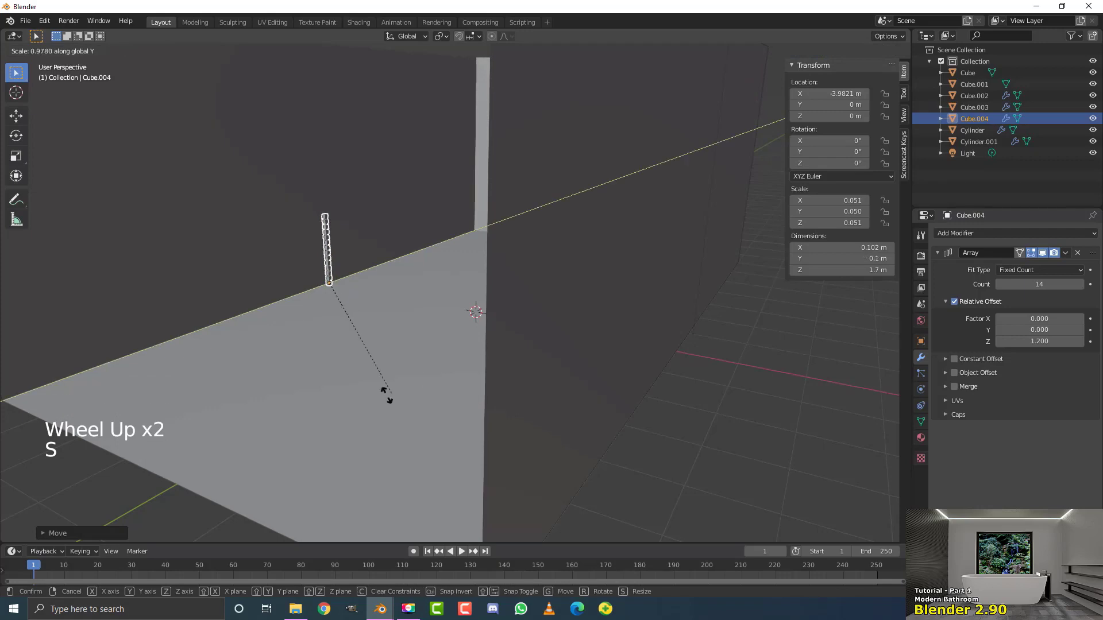
left_click(62, 315)
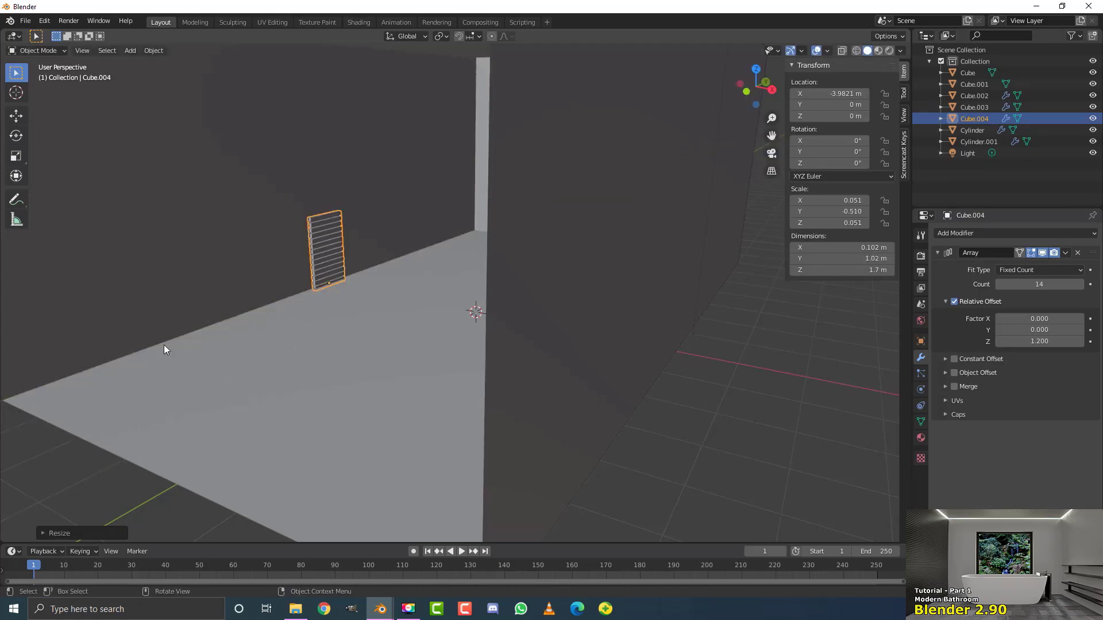
key("s")
key("y")
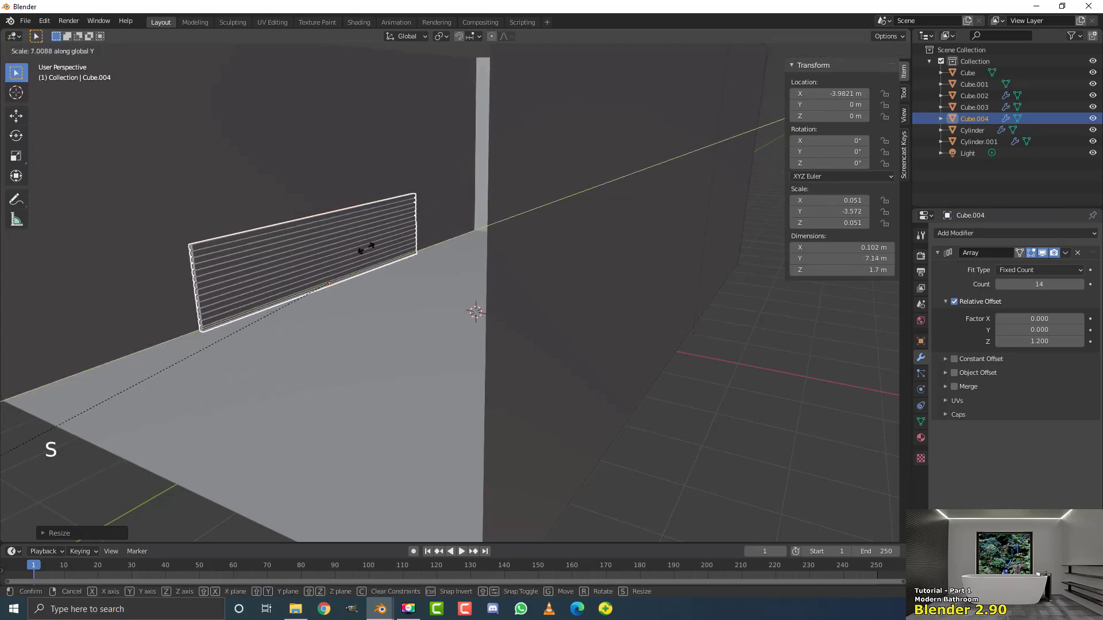
left_click(394, 265)
key("s")
key("y")
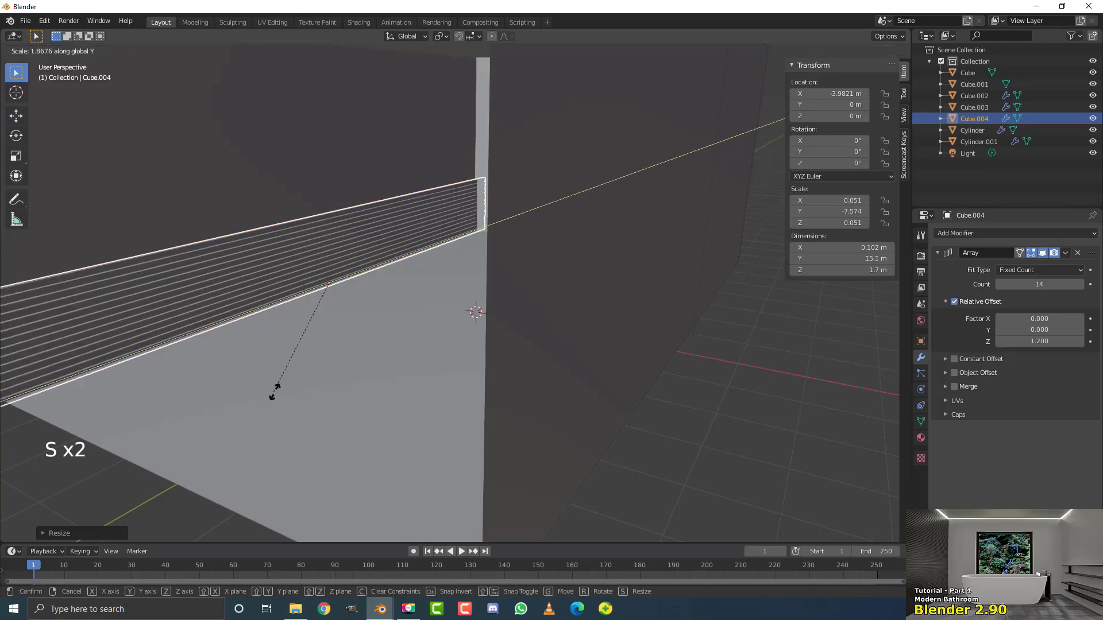
left_click(283, 381)
Fine-tune the slats' length along Y to about 14 m to match the length of the floor.
scroll(245, 380, "up", 1, "shift")
middle_click_drag(246, 380, 281, 341, "shift")
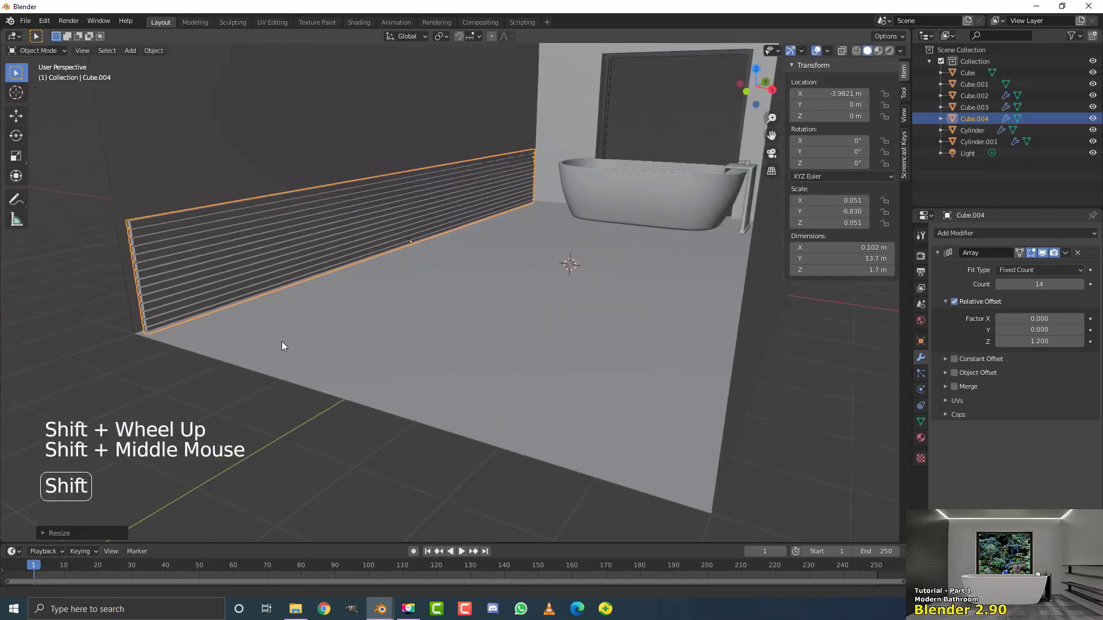
scroll(172, 336, "up", 1, "shift")
scroll(118, 329, "up", 1)
key("s")
key("y")
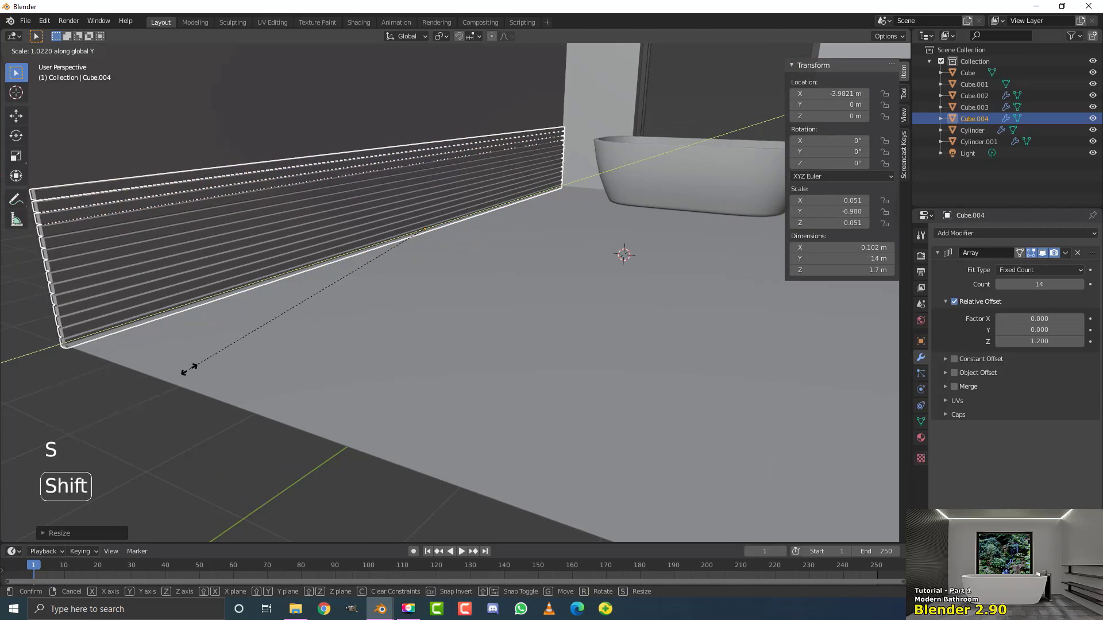
left_click(189, 368)
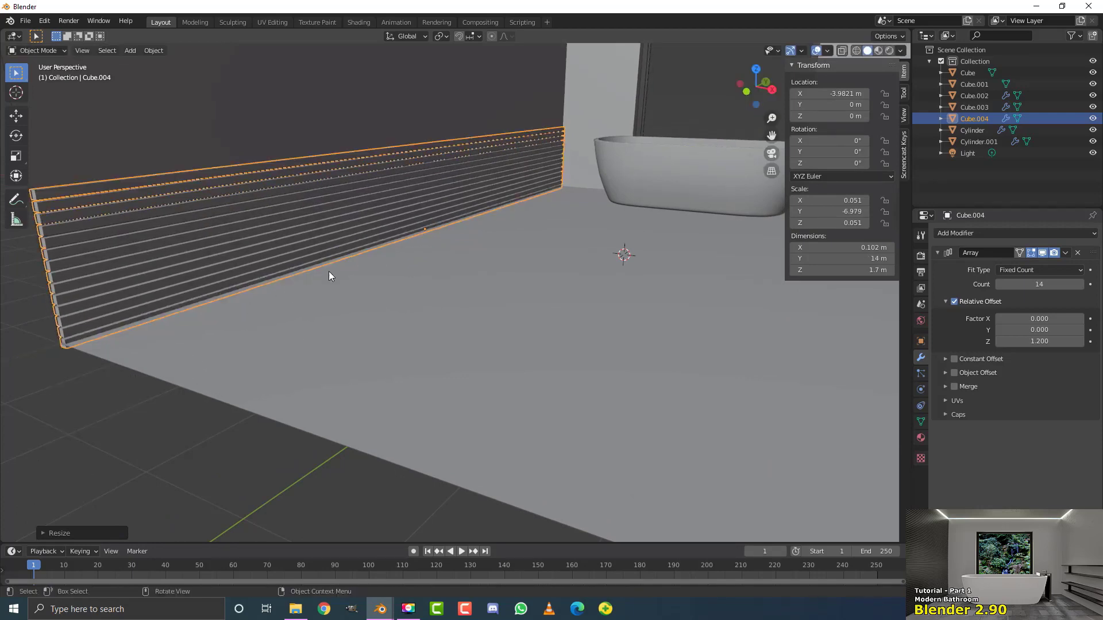
Examine how the slats fit along the side wall and the floor's open edge.
scroll(329, 271, "down", 2)
middle_click_drag(328, 271, 387, 250)
scroll(384, 250, "up", 1)
scroll(378, 252, "up", 1)
scroll(377, 253, "down", 1)
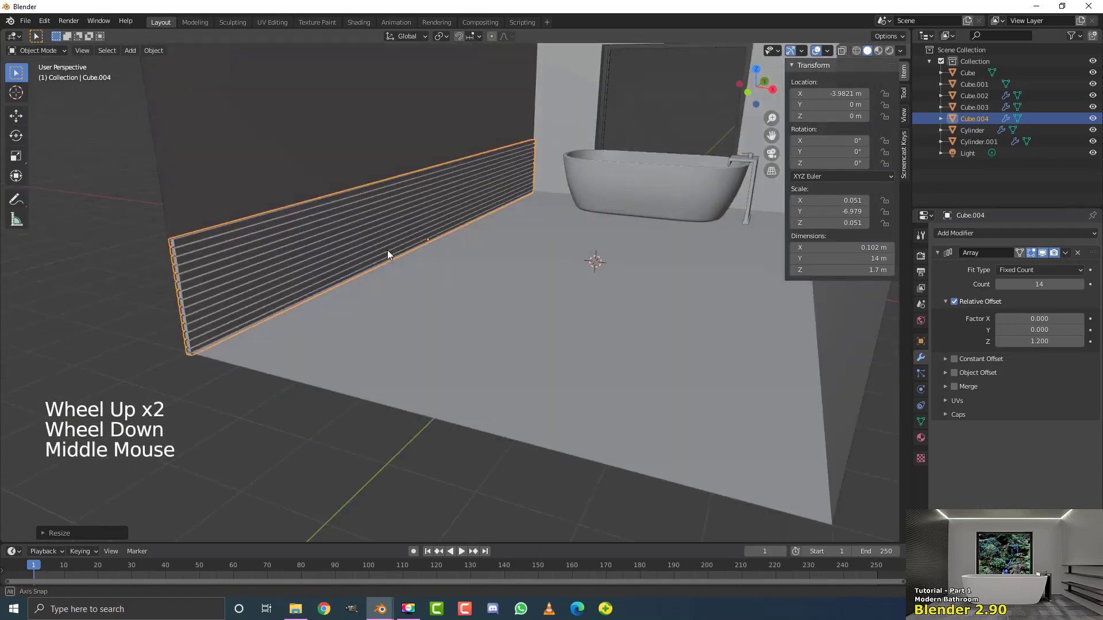
scroll(245, 195, "up", 2)
scroll(467, 209, "down", 3)
middle_click_drag(467, 209, 550, 278)
scroll(551, 277, "up", 1)
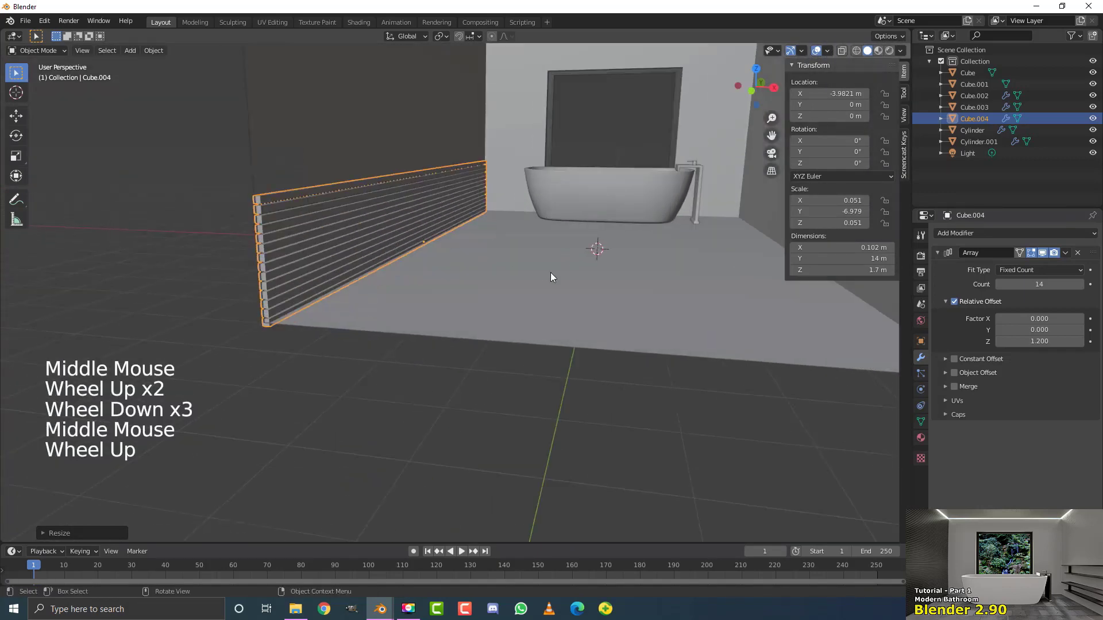
Flatten the slats along Z to a scale of about 0.03, keeping their length and depth.
key("s")
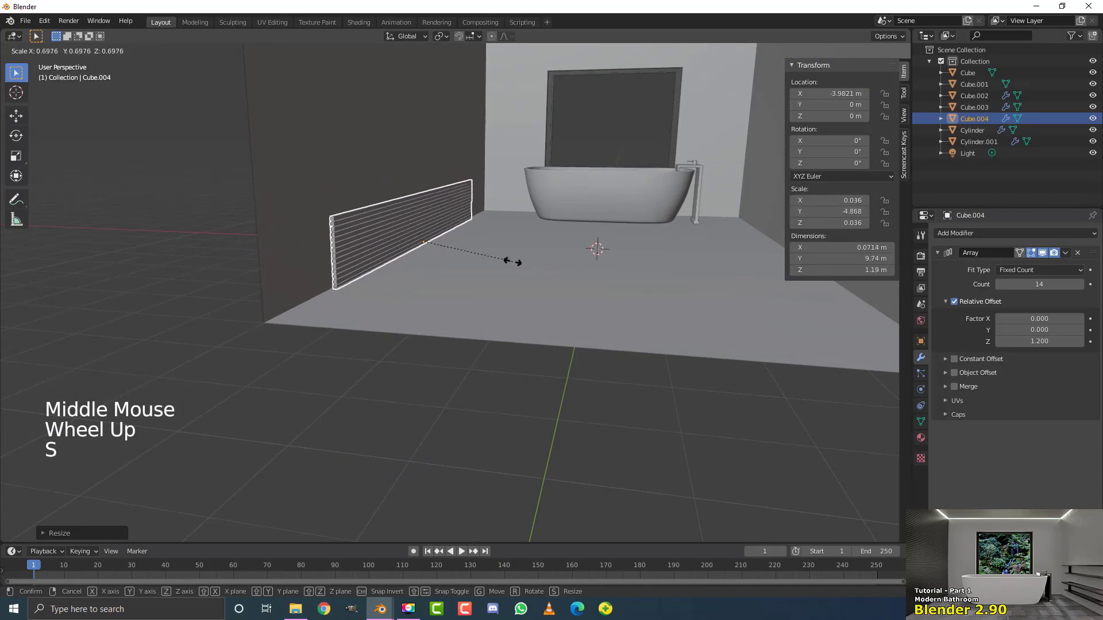
left_click(481, 264)
scroll(451, 264, "up", 3)
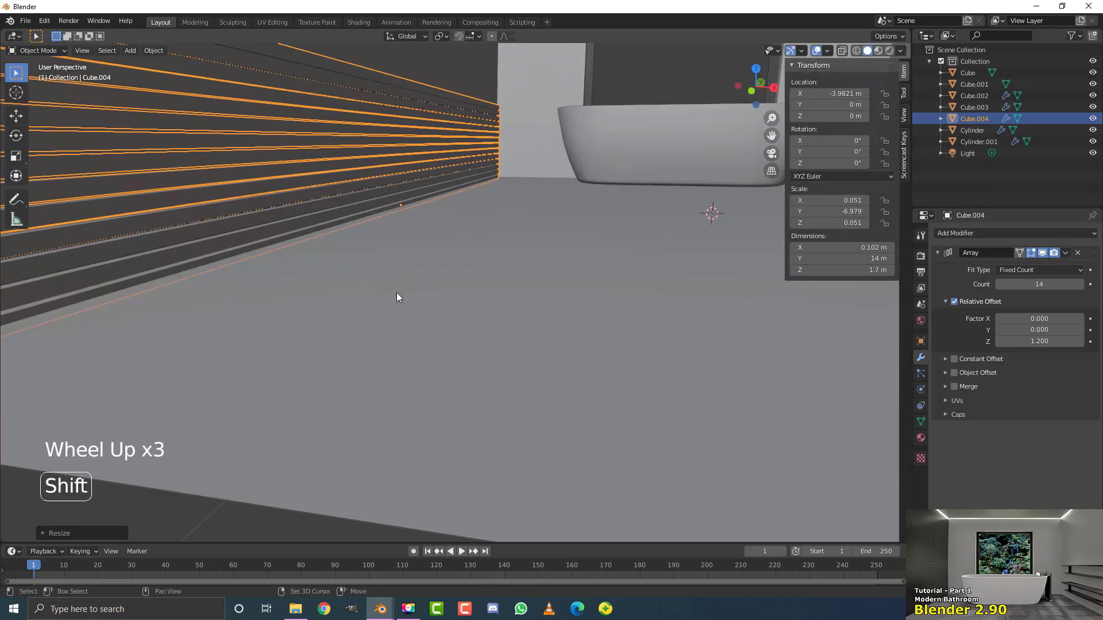
middle_click_drag(397, 292, 492, 273, "shift")
key("s")
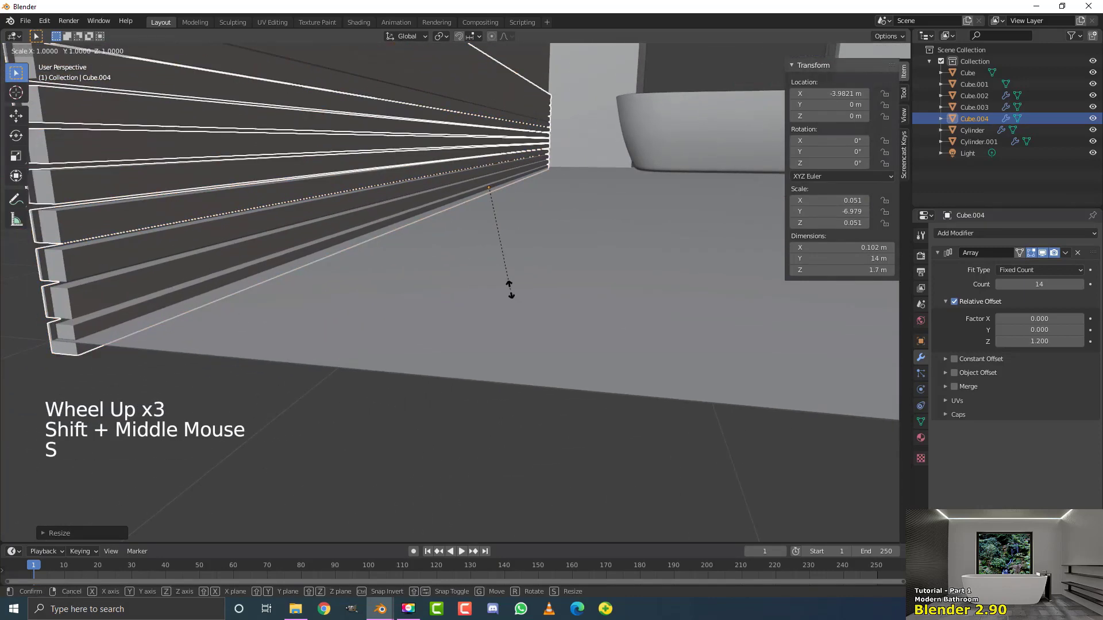
key("z")
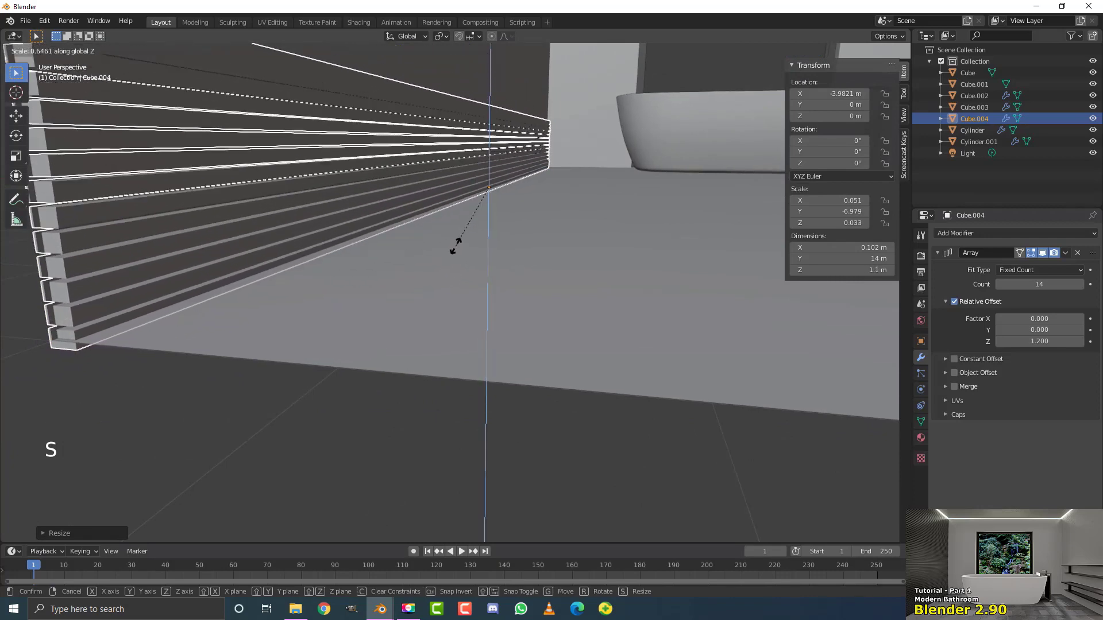
left_click(456, 244)
Raise the Array count of the thinner slats to 46 to build the cladding higher up the wall.
scroll(458, 246, "down", 3)
middle_click_drag(458, 246, 428, 251)
scroll(428, 253, "up", 1)
scroll(427, 254, "up", 1)
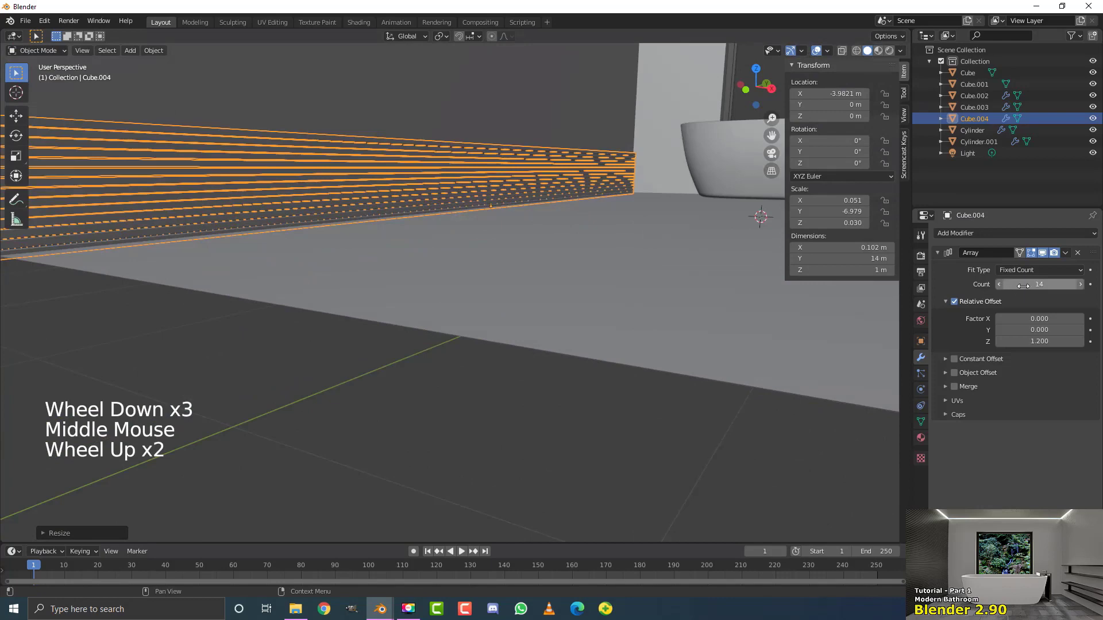
left_click_drag(1023, 285, 1068, 285)
scroll(507, 273, "down", 3)
middle_click_drag(508, 273, 512, 315, "shift")
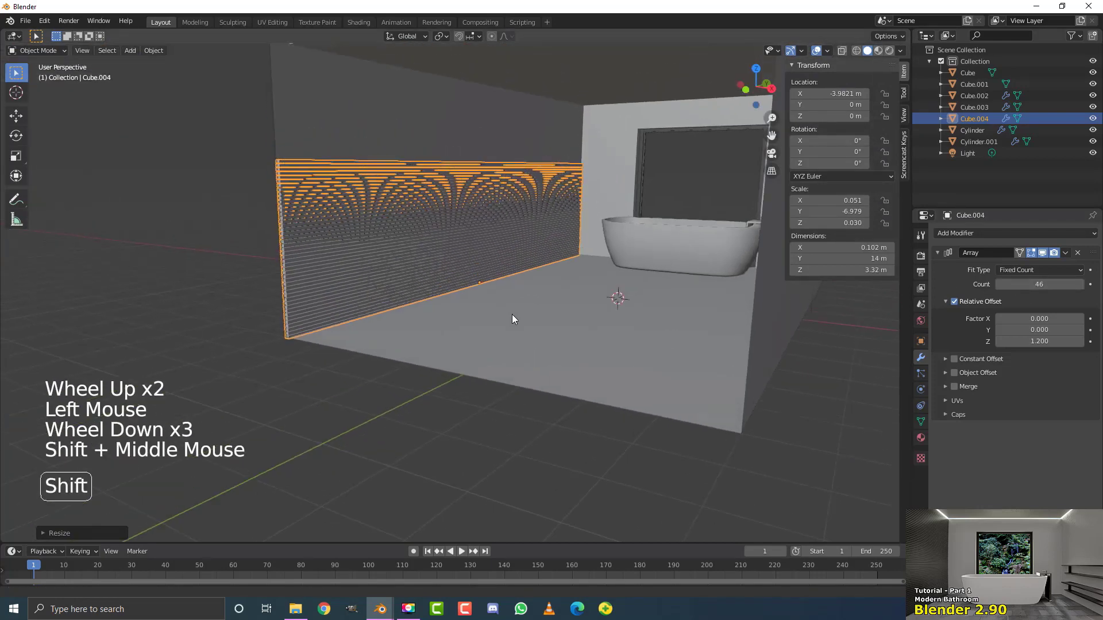
Increase the Array count to 74 so the slats cover the side wall up to the ceiling.
key("alt+a")
middle_click_drag(341, 249, 388, 264, "shift")
scroll(628, 262, "up", 1, "shift")
scroll(628, 262, "up", 1)
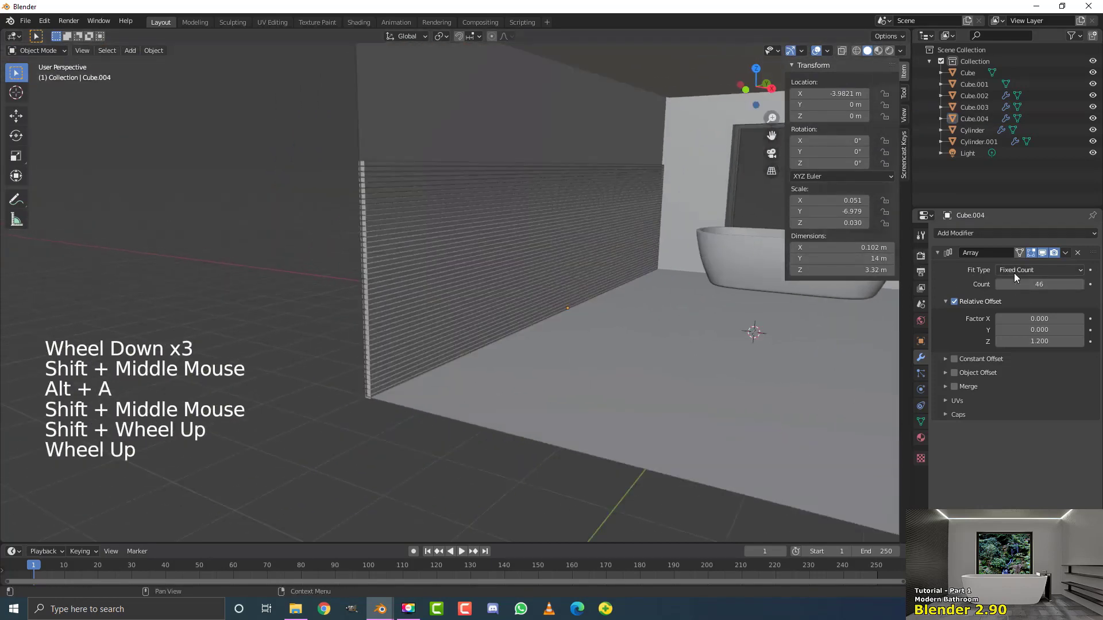
left_click_drag(1015, 284, 1048, 284)
middle_click_drag(499, 255, 308, 248)
scroll(308, 248, "up", 1)
scroll(396, 247, "up", 2)
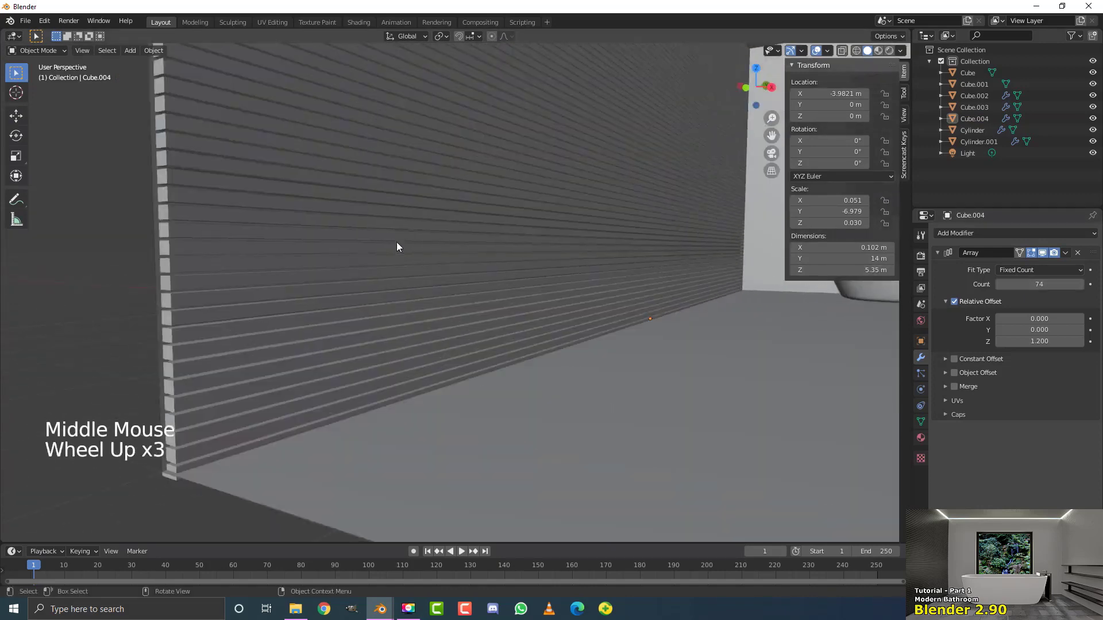
Select the slat wall, collapse its Array settings and apply the object's scale.
left_click(214, 205)
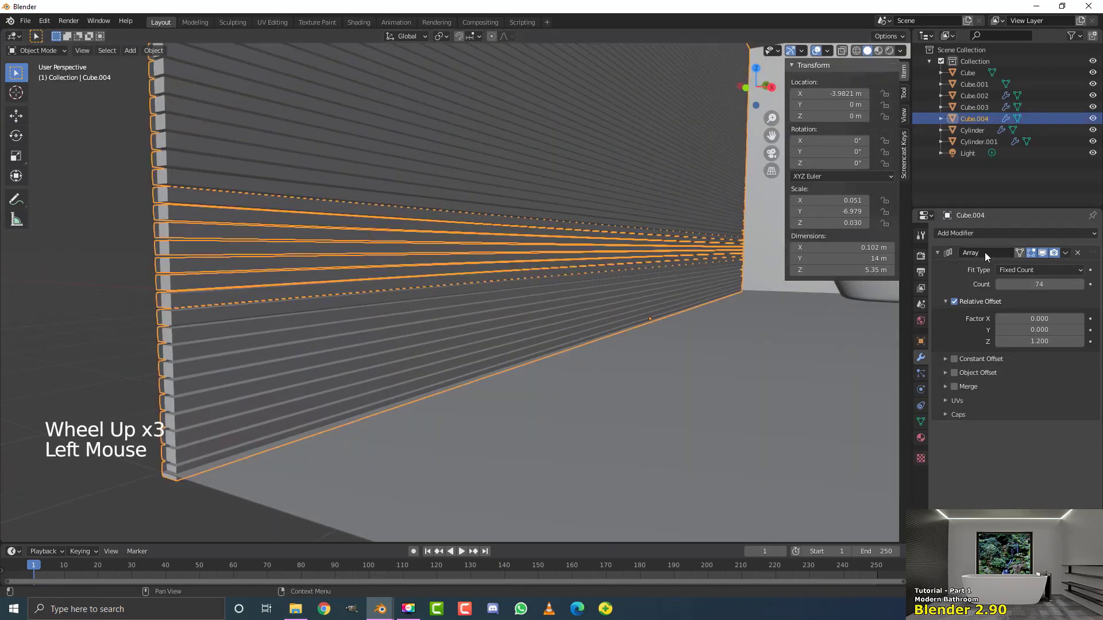
left_click(937, 253)
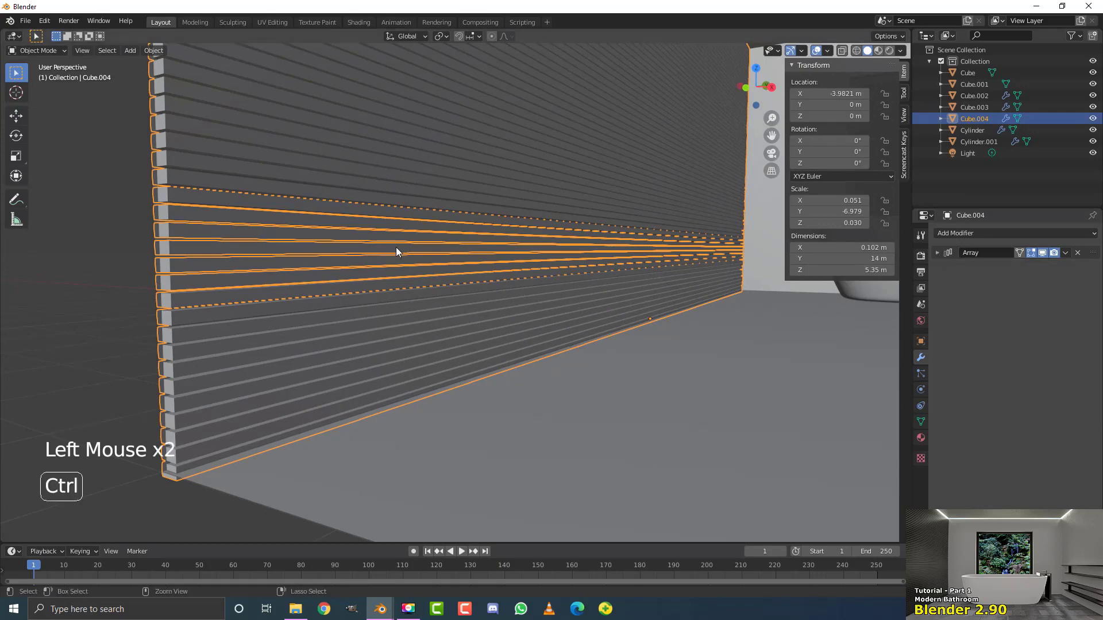
key("ctrl+a")
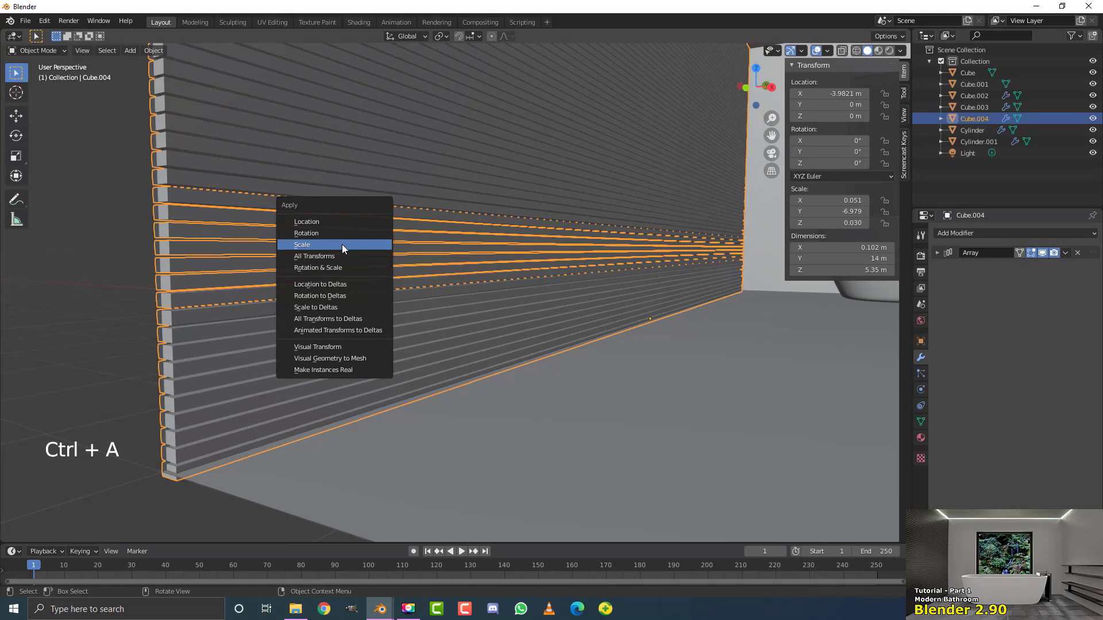
left_click(343, 244)
Add a Bevel modifier to the slats with an amount of 0.007 m.
left_click(970, 232)
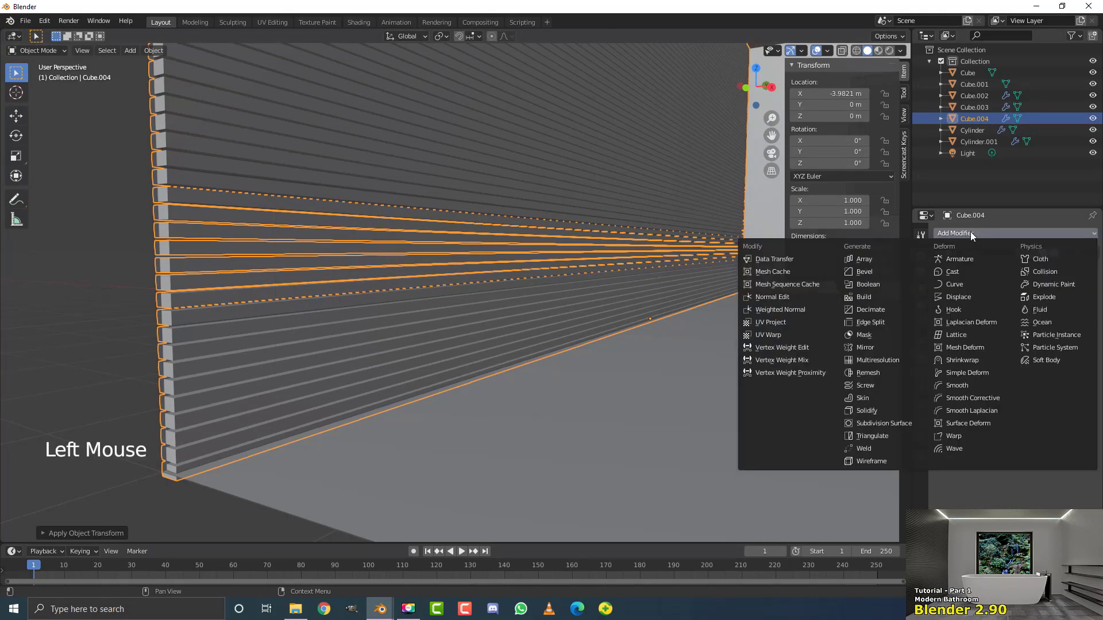
left_click(864, 272)
middle_click_drag(376, 287, 431, 287, "shift")
scroll(431, 287, "up", 3)
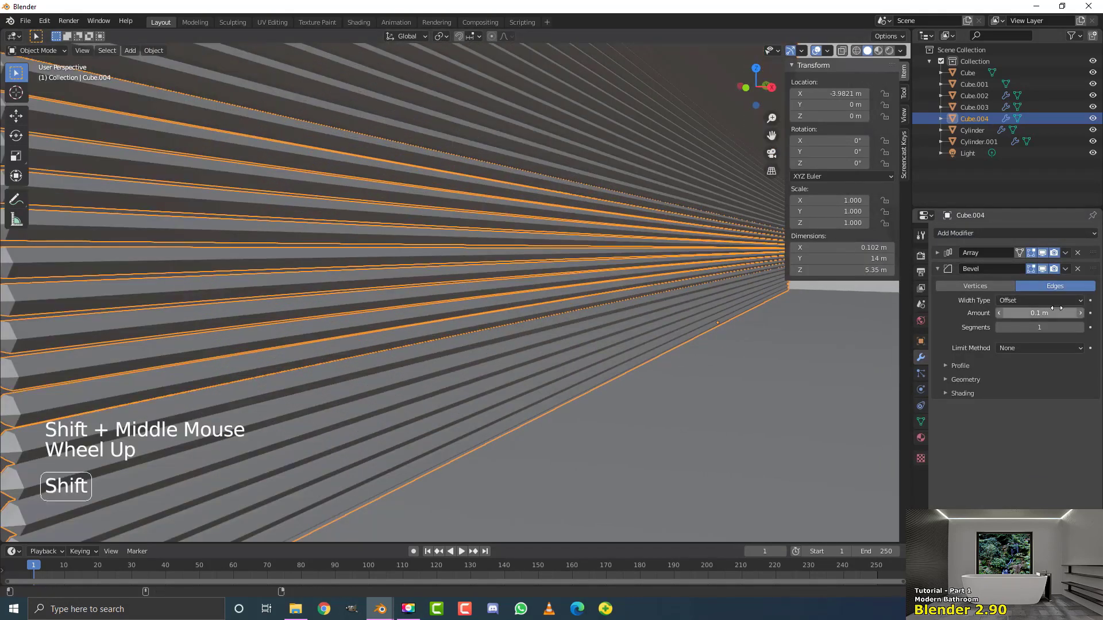
left_click_drag(1056, 311, 1025, 311, "shift")
scroll(471, 297, "up", 1, "shift")
middle_click_drag(471, 297, 523, 304, "shift")
scroll(402, 281, "up", 1)
scroll(361, 273, "down", 1)
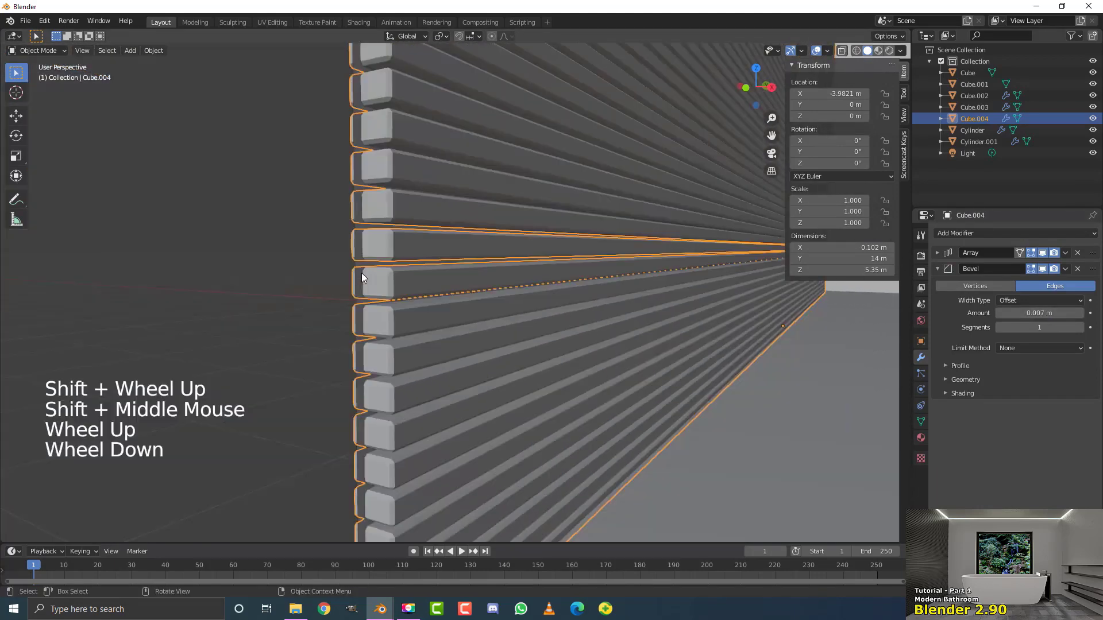
Set the slats' bevel to 3 segments and shade the object smooth.
left_click(1081, 328)
left_click(1081, 328)
left_click(1081, 328)
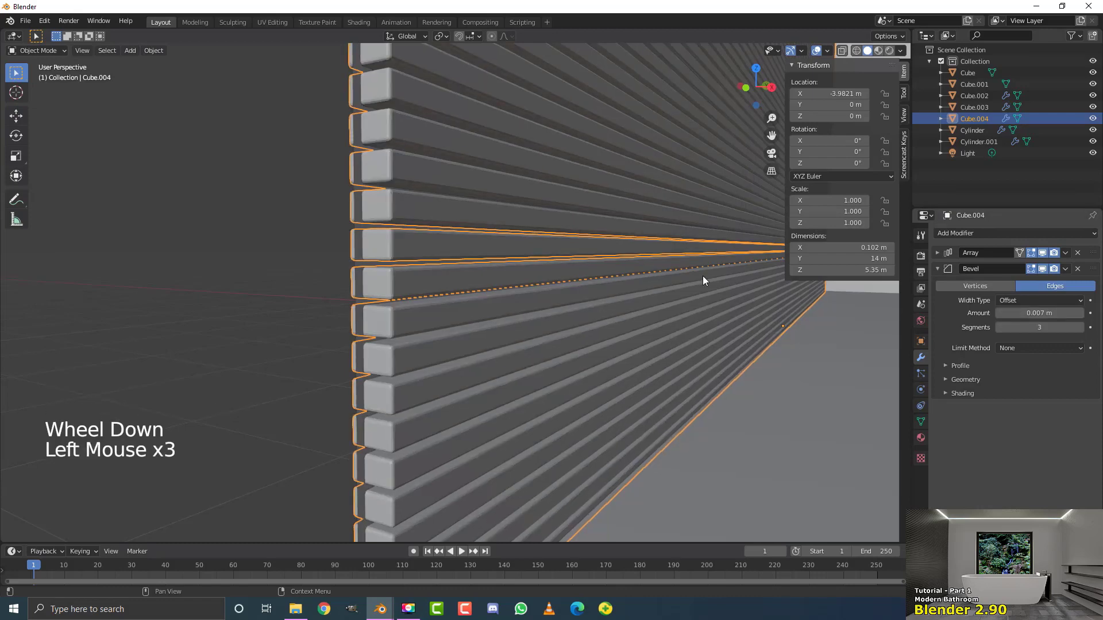
left_click(153, 51)
left_click(194, 283)
Deselect everything and examine the slatted wall within the whole room from several angles.
scroll(556, 303, "down", 4)
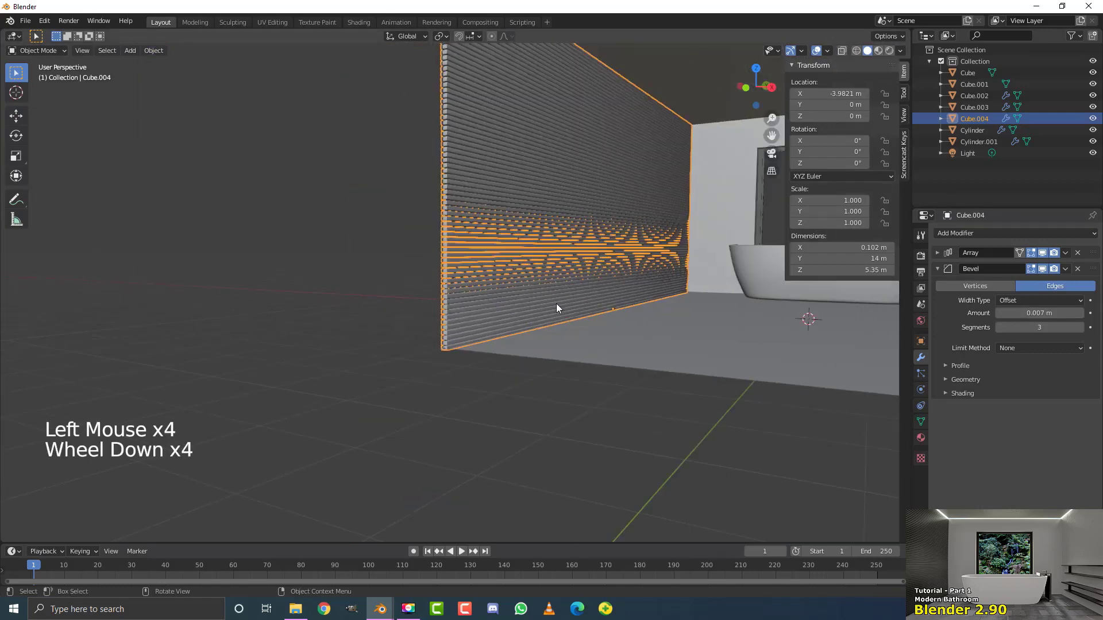
middle_click_drag(556, 304, 518, 312)
scroll(519, 312, "up", 1)
key("alt+a")
scroll(581, 230, "down", 4)
middle_click_drag(581, 229, 494, 239)
scroll(543, 233, "up", 2)
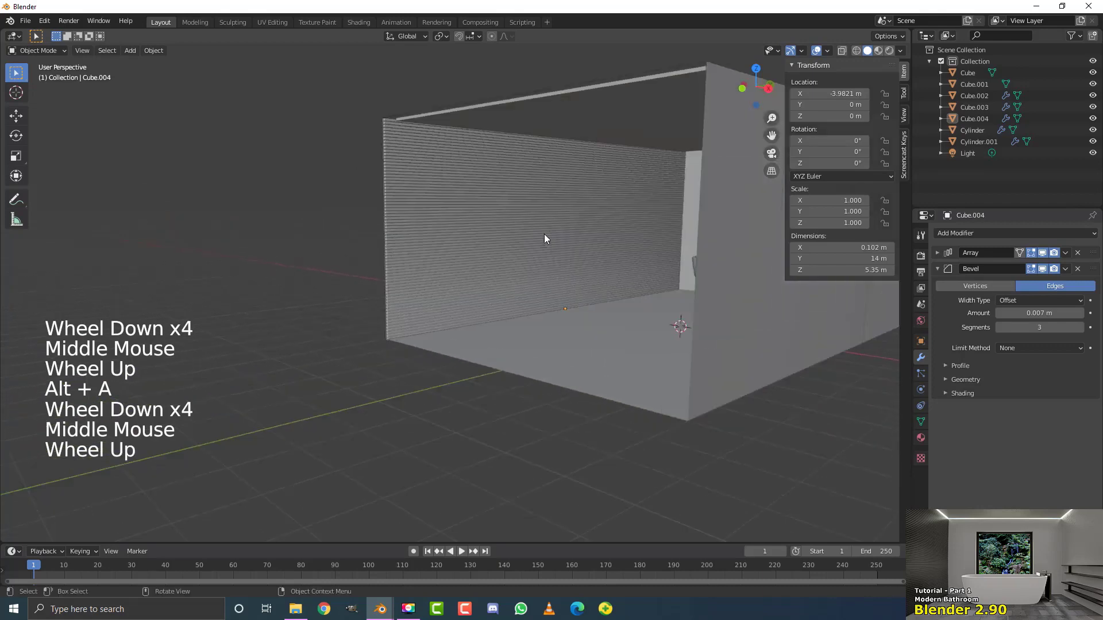
middle_click_drag(552, 198, 364, 230)
scroll(583, 224, "up", 1)
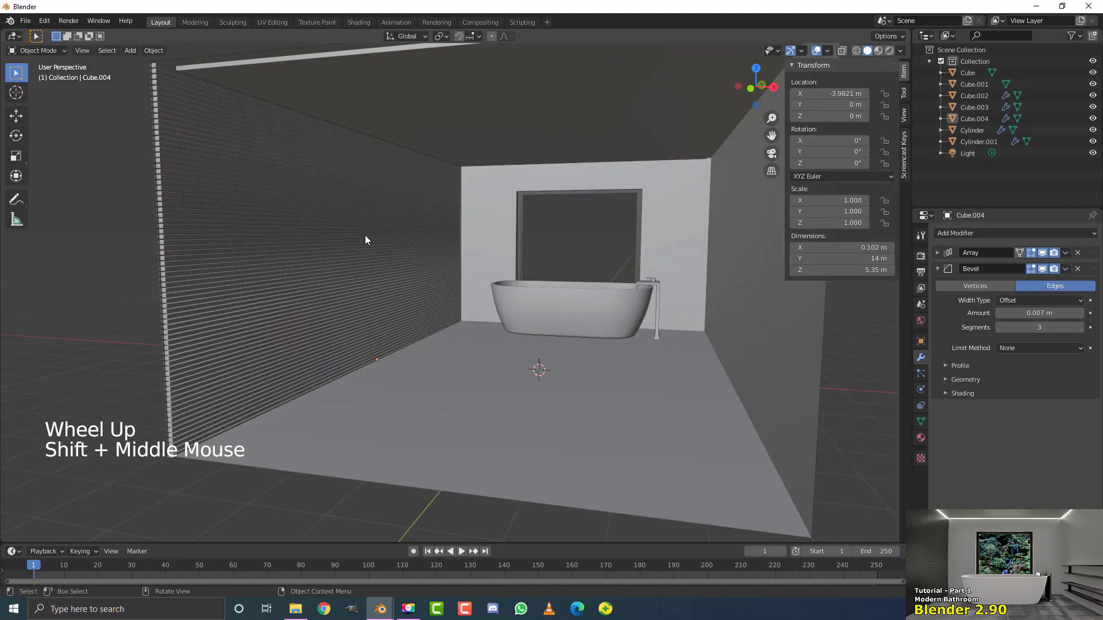
Switch to a front wireframe view of the room and add a new cube at the scene origin.
scroll(517, 195, "down", 2)
middle_click_drag(528, 203, 508, 224)
scroll(560, 219, "up", 2)
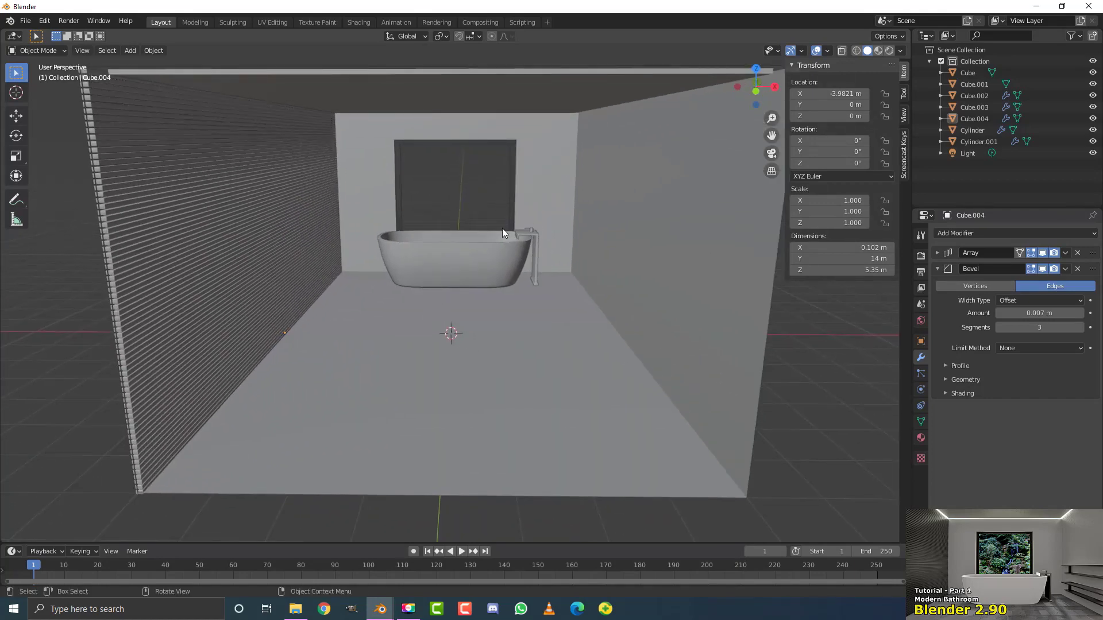
middle_click_drag(546, 246, 546, 265, "shift")
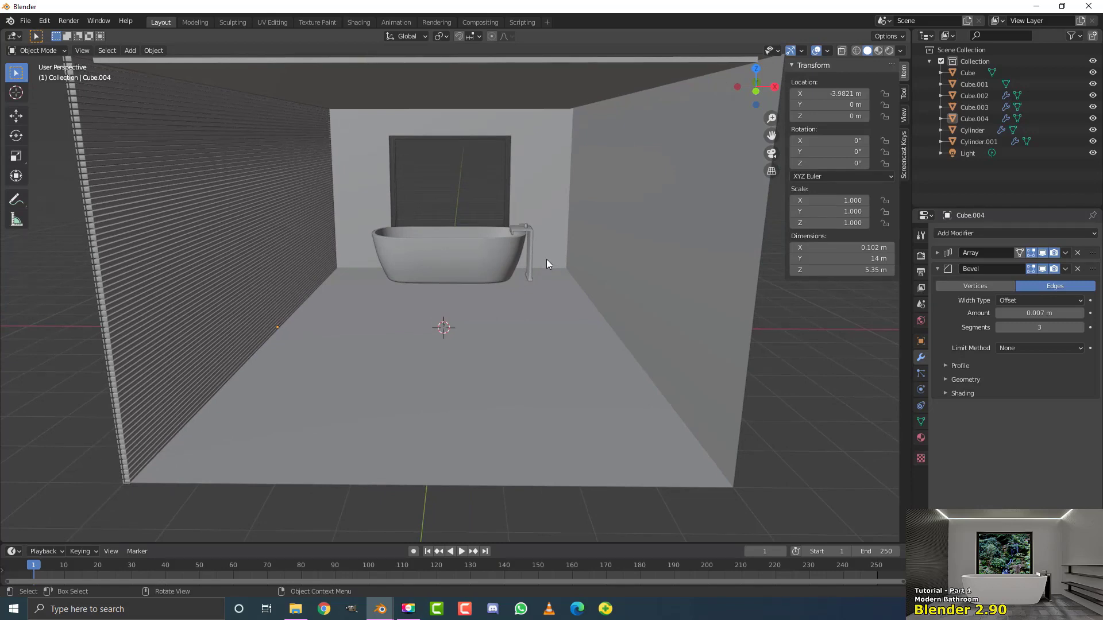
key("KP_1")
key("z")
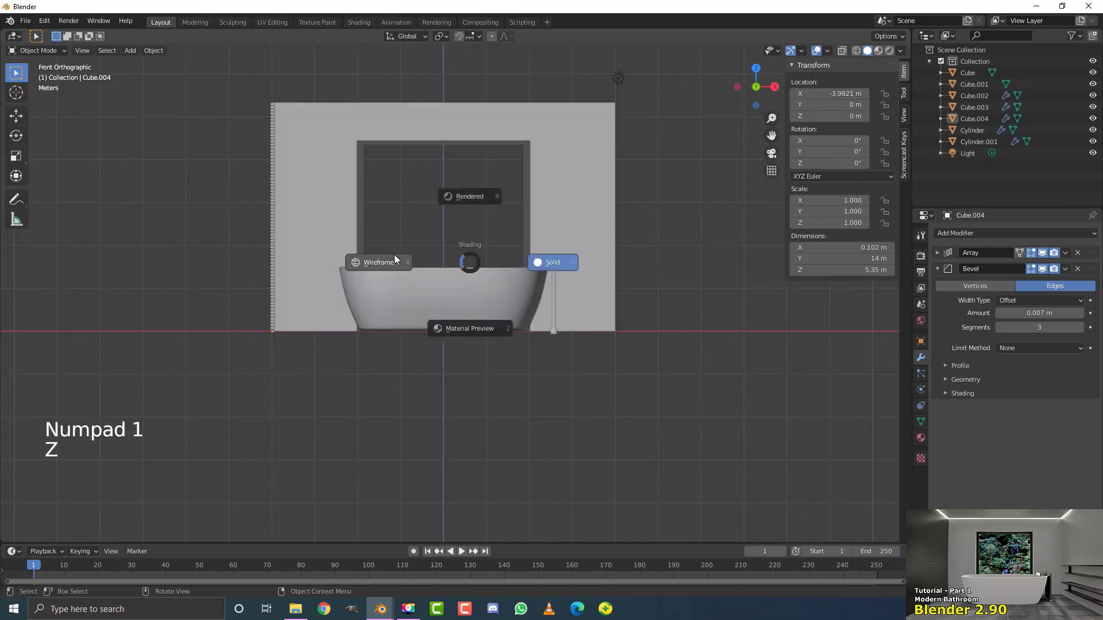
scroll(405, 253, "up", 3)
key("shift+a")
mouse_move(364, 263)
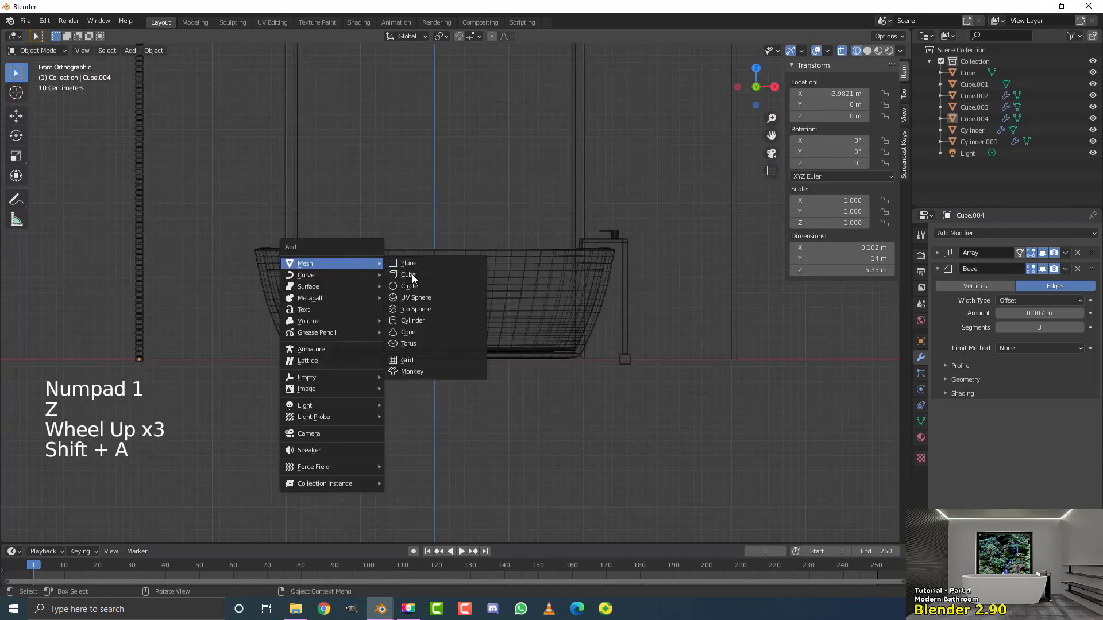
left_click(422, 274)
middle_click_drag(423, 274, 481, 337, "shift")
scroll(566, 322, "up", 2)
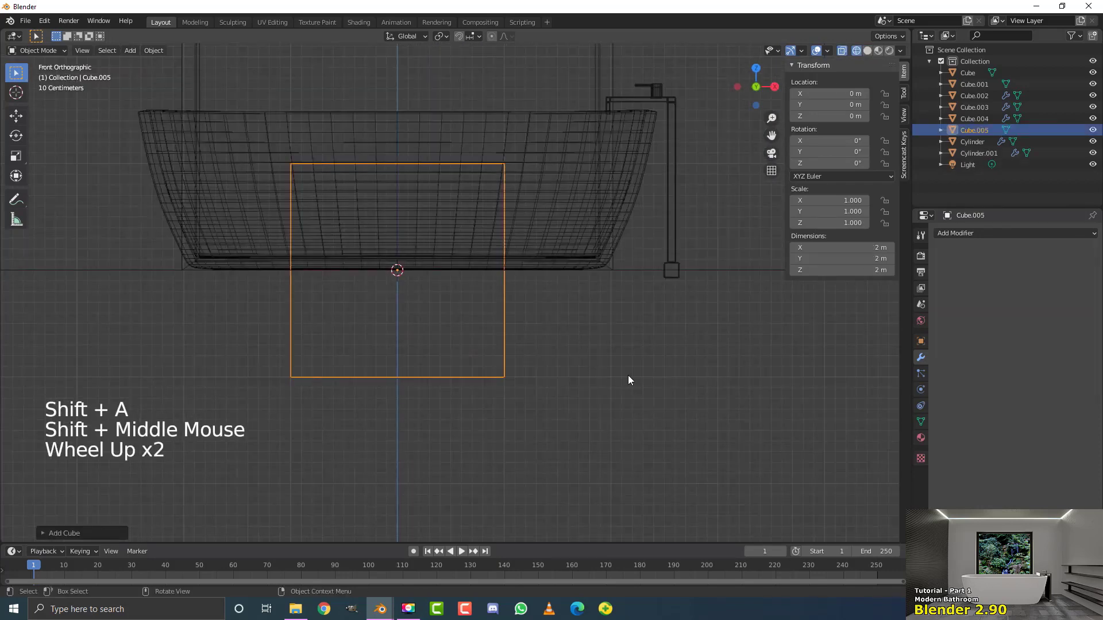
Flatten the new cube along Z into a slab about 0.184 m thick.
key("s")
key("z")
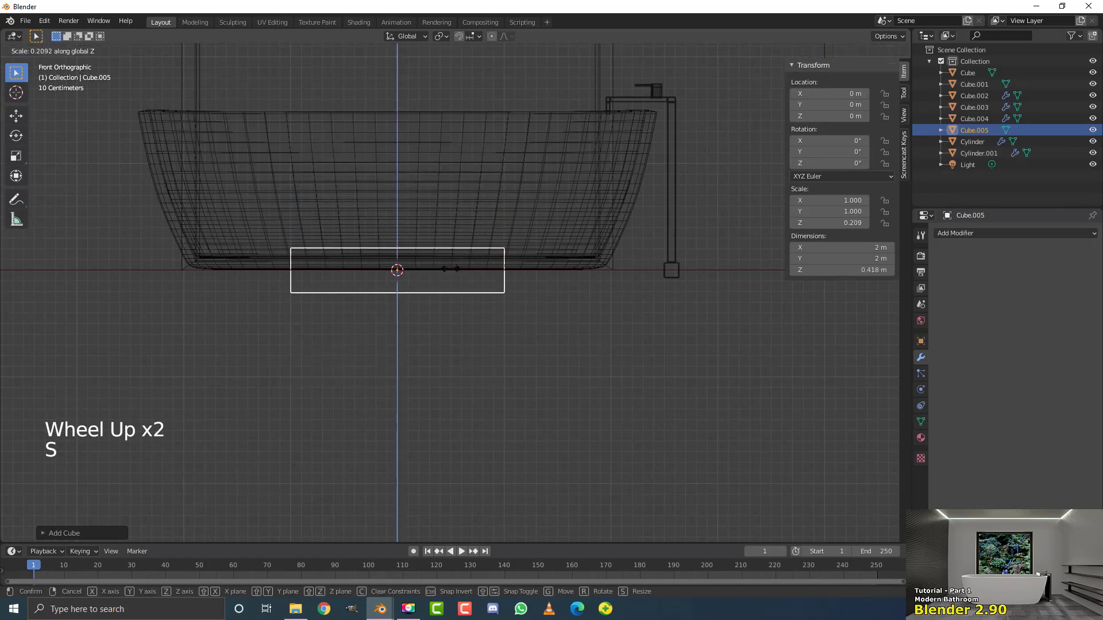
left_click(437, 254)
key("s")
key("z")
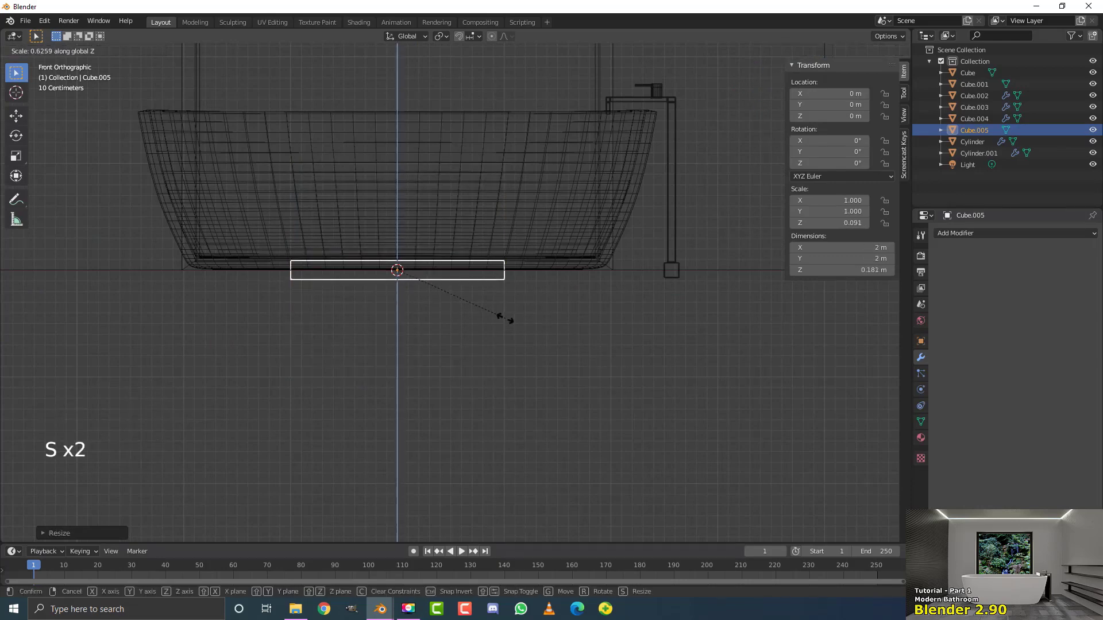
left_click(506, 319)
Stretch the slab along Y to a length of about 10.4 m.
scroll(505, 321, "down", 4)
middle_click_drag(506, 321, 481, 355)
scroll(515, 362, "down", 3)
key("s")
key("y")
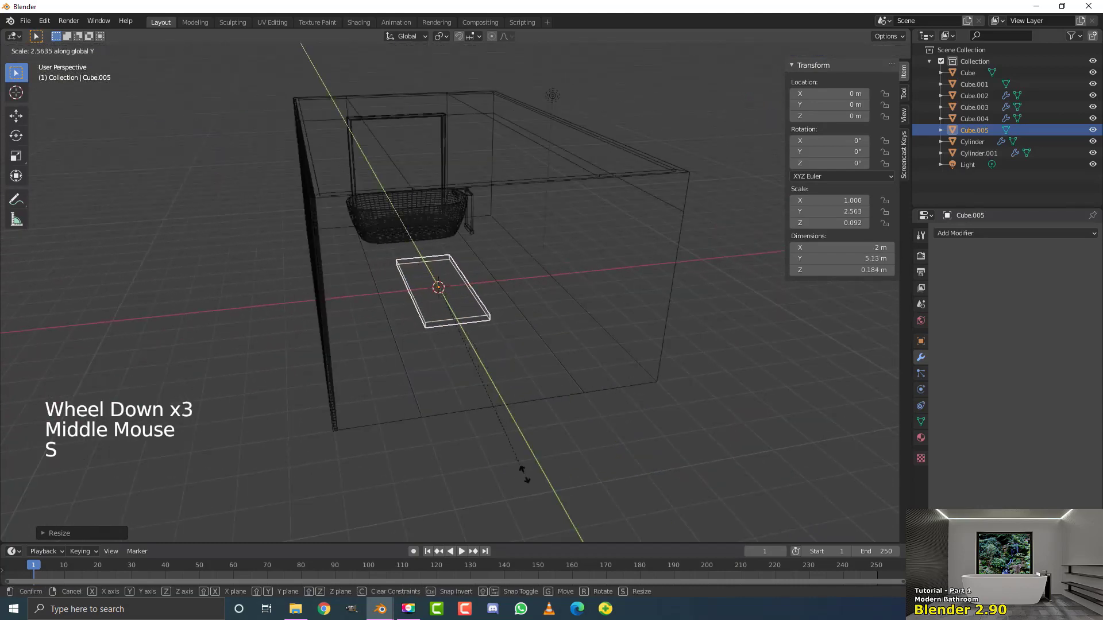
left_click(575, 191)
middle_click_drag(577, 192, 512, 238)
scroll(475, 194, "up", 2)
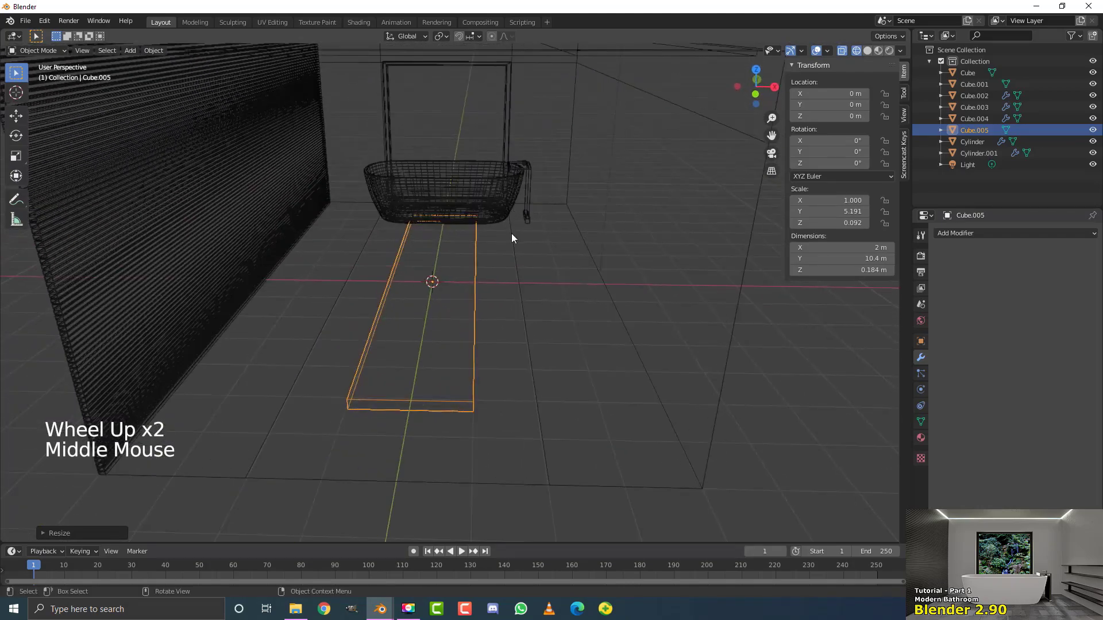
Shift the slab's mesh about 1.01 m along negative X in Edit Mode, placing its long side at the object origin.
key("Tab")
scroll(512, 239, "up", 2)
key("g")
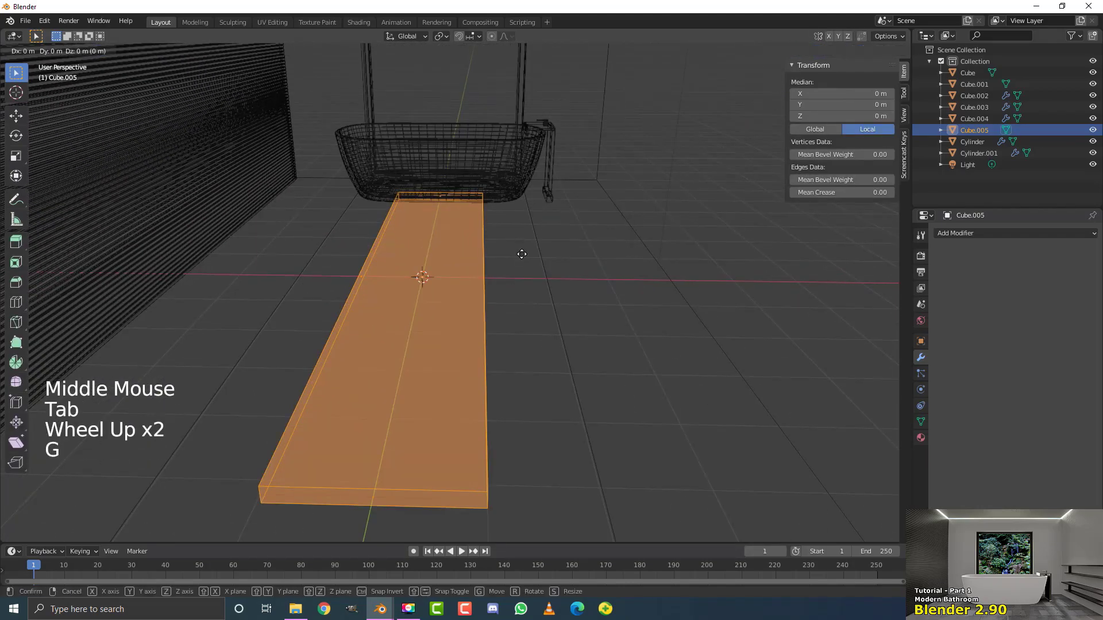
key("x")
key("shift")
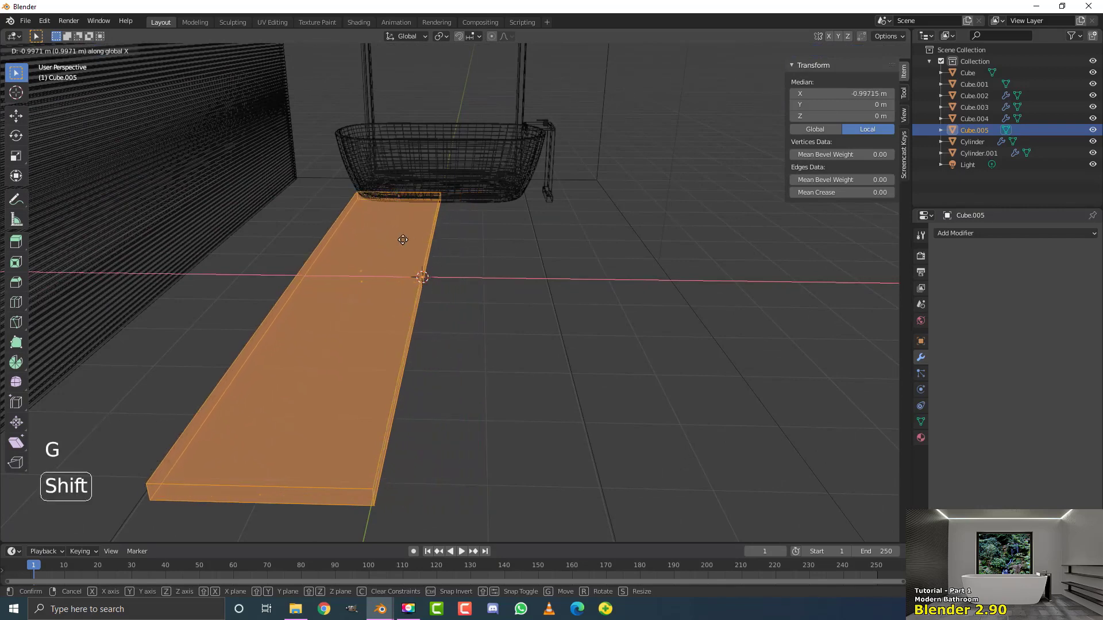
left_click(403, 239)
middle_click_drag(404, 239, 407, 443)
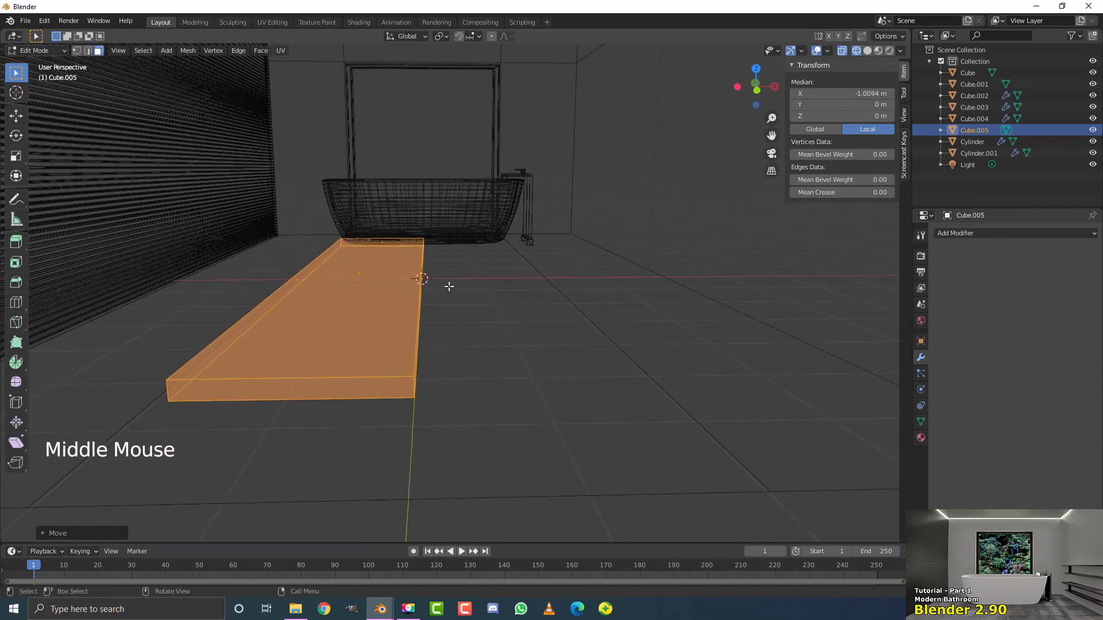
scroll(449, 286, "up", 1)
middle_click_drag(449, 286, 448, 298)
scroll(448, 298, "up", 6)
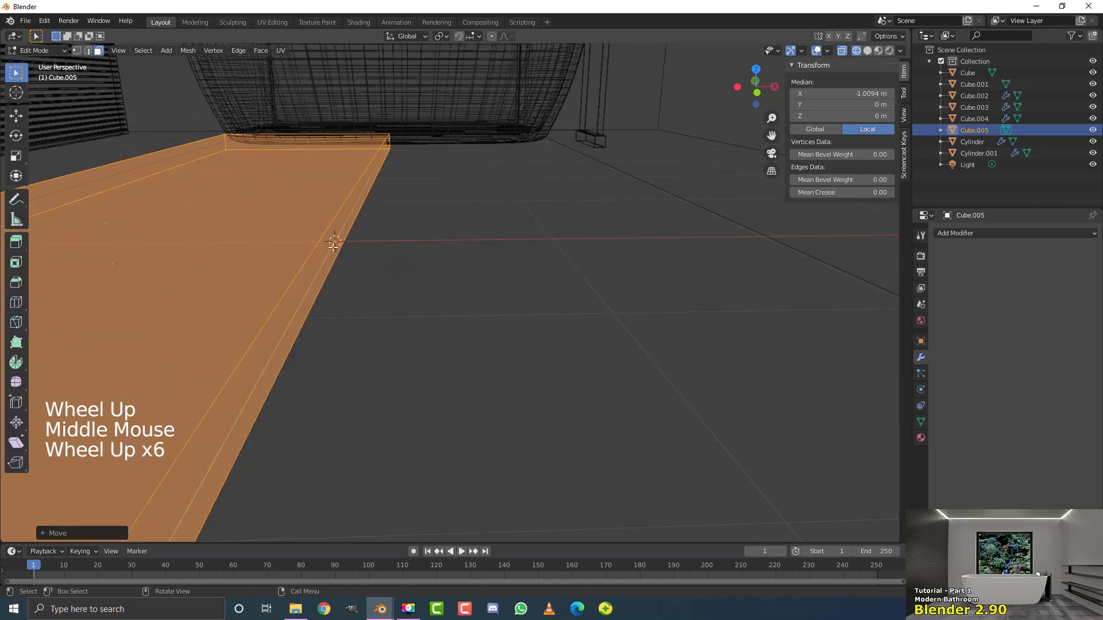
scroll(344, 240, "down", 8)
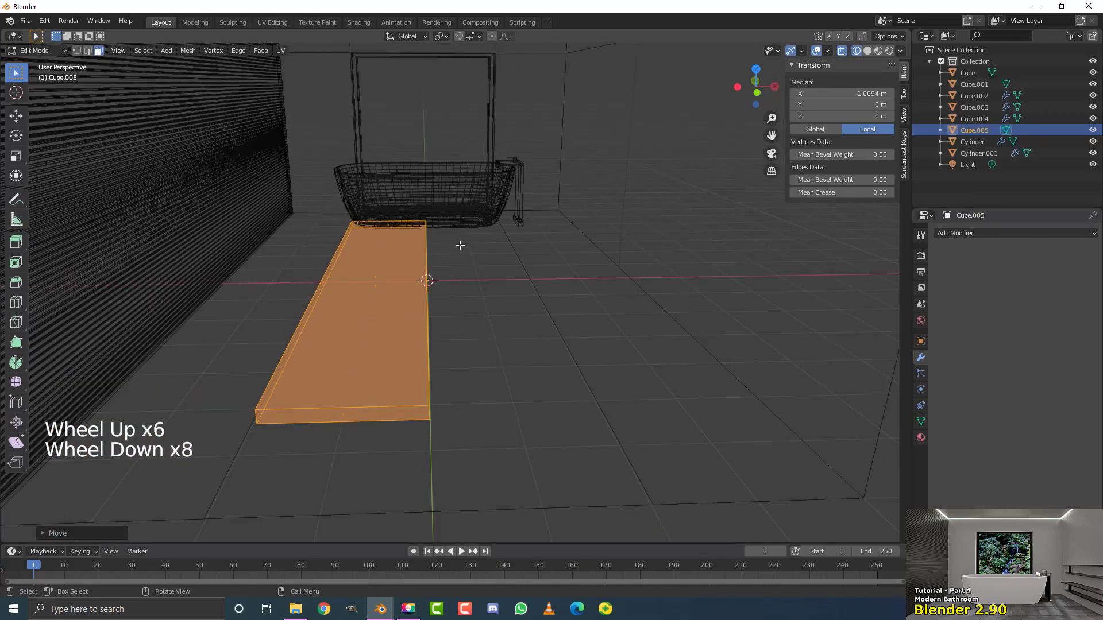
key("Tab")
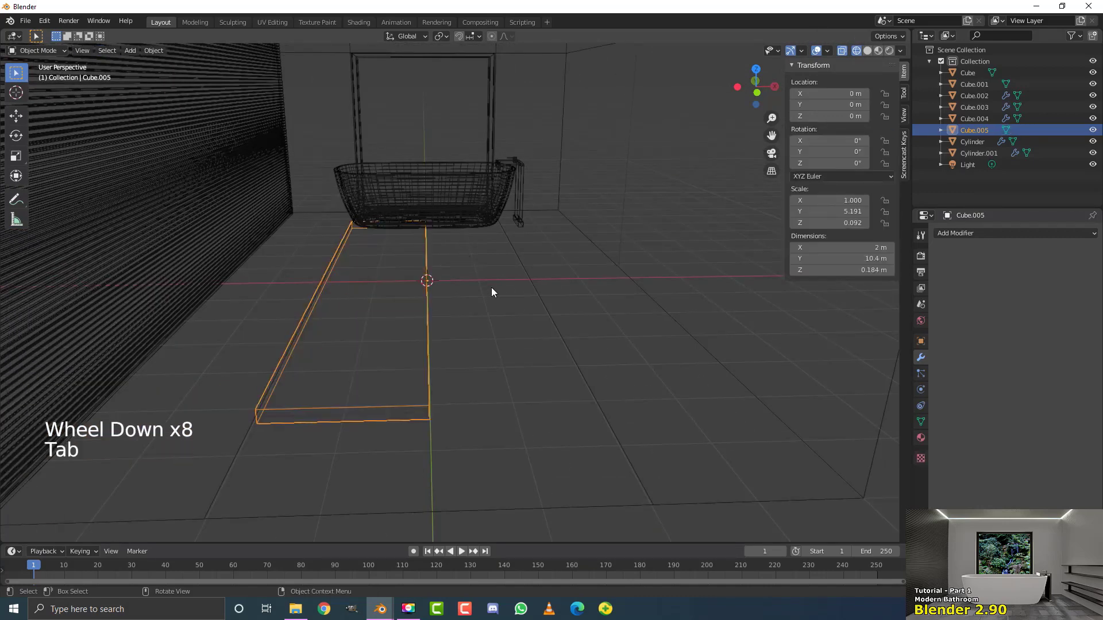
Scale the slab down uniformly to about 0.987 m wide and 5.13 m long.
scroll(448, 307, "up", 2)
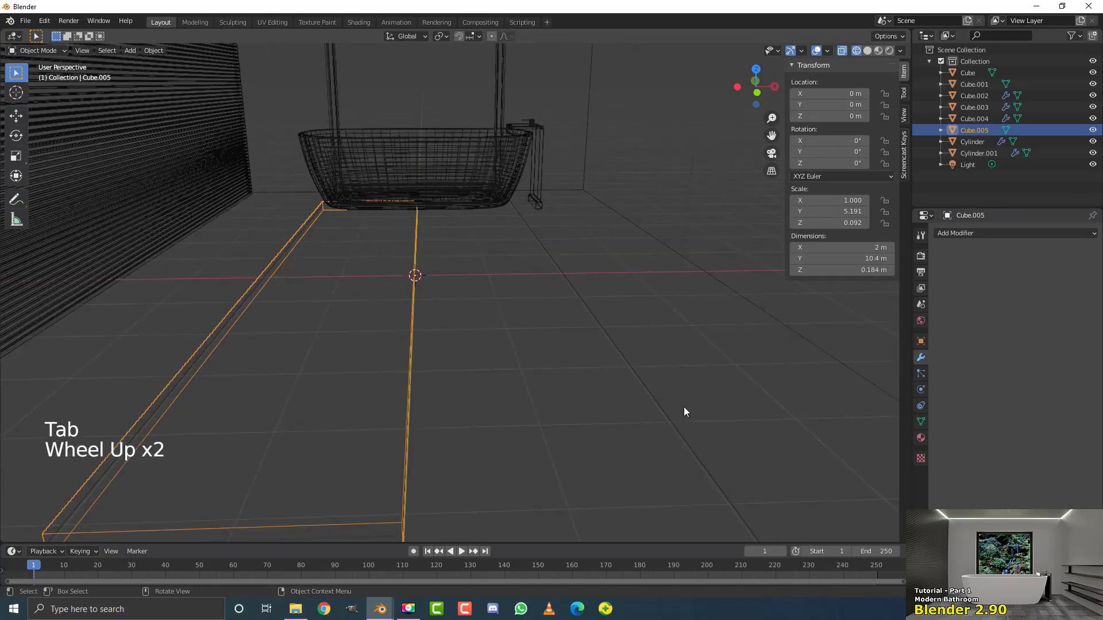
key("s")
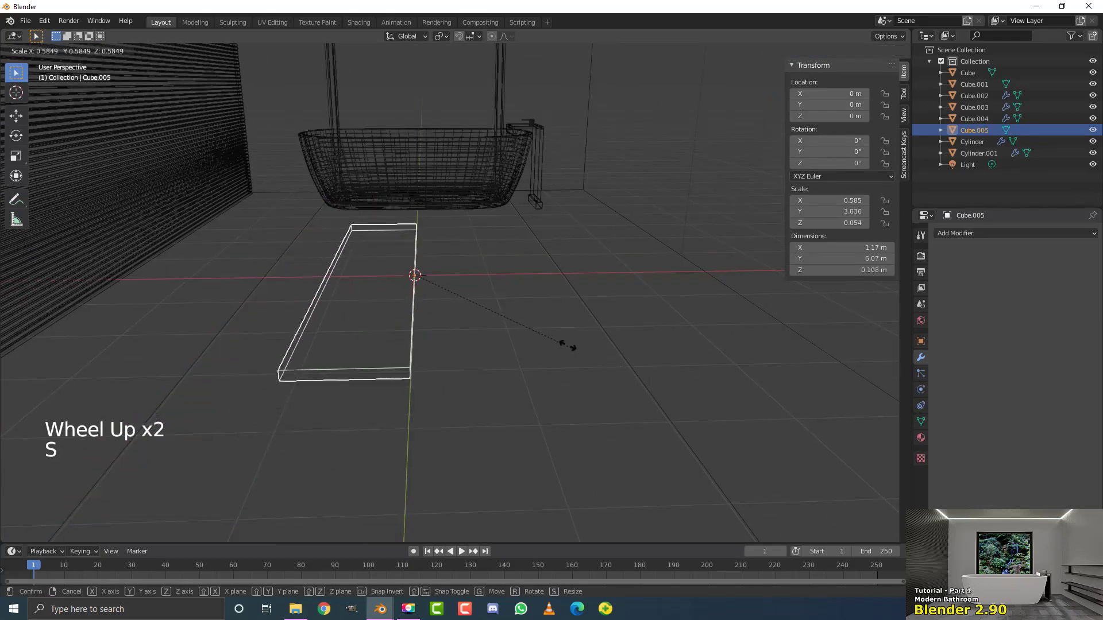
left_click(526, 372)
scroll(510, 293, "down", 4)
middle_click_drag(510, 293, 443, 235)
scroll(460, 236, "up", 1)
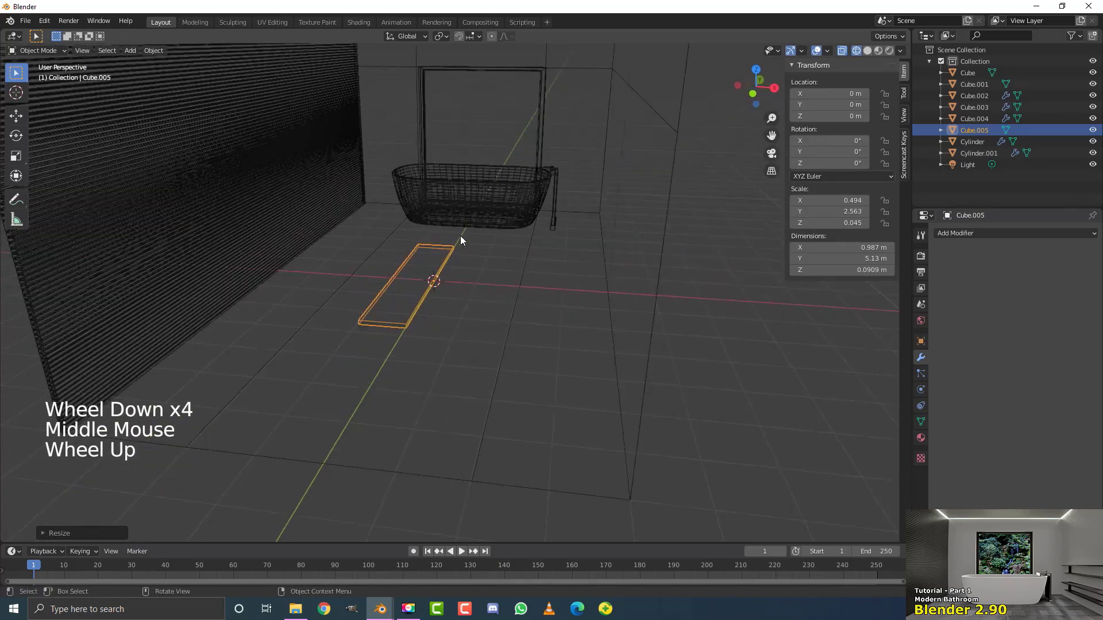
In front view, move the slab against the plain side wall at about X 4.0 m and Z 1.42 m.
key("KP_1")
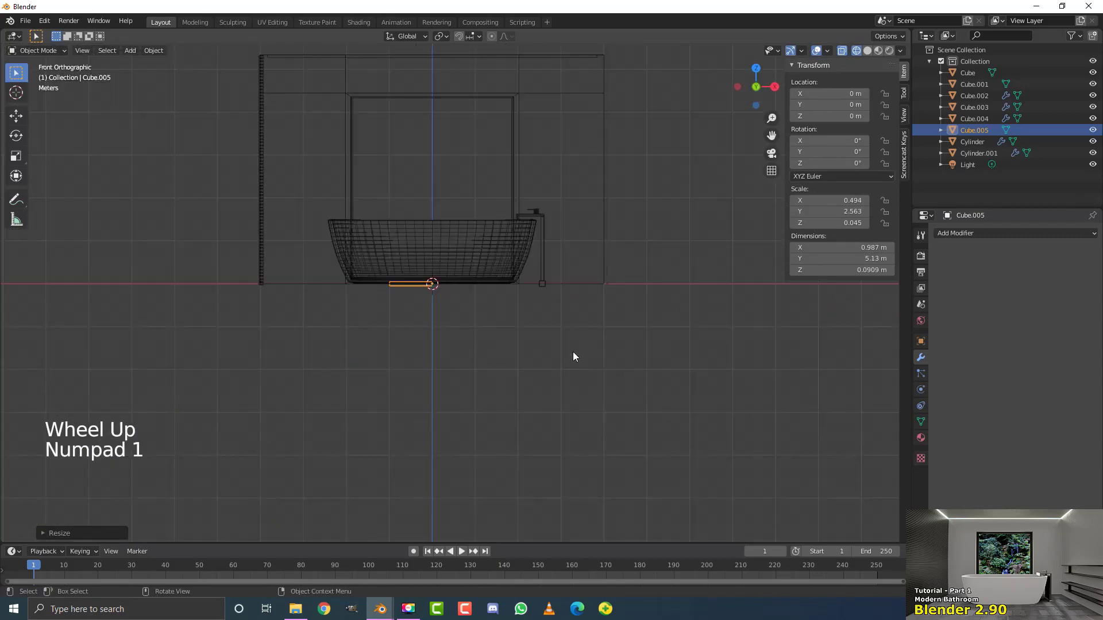
middle_click_drag(573, 357, 370, 323, "shift")
scroll(319, 357, "up", 1, "shift")
scroll(318, 358, "up", 2)
key("g")
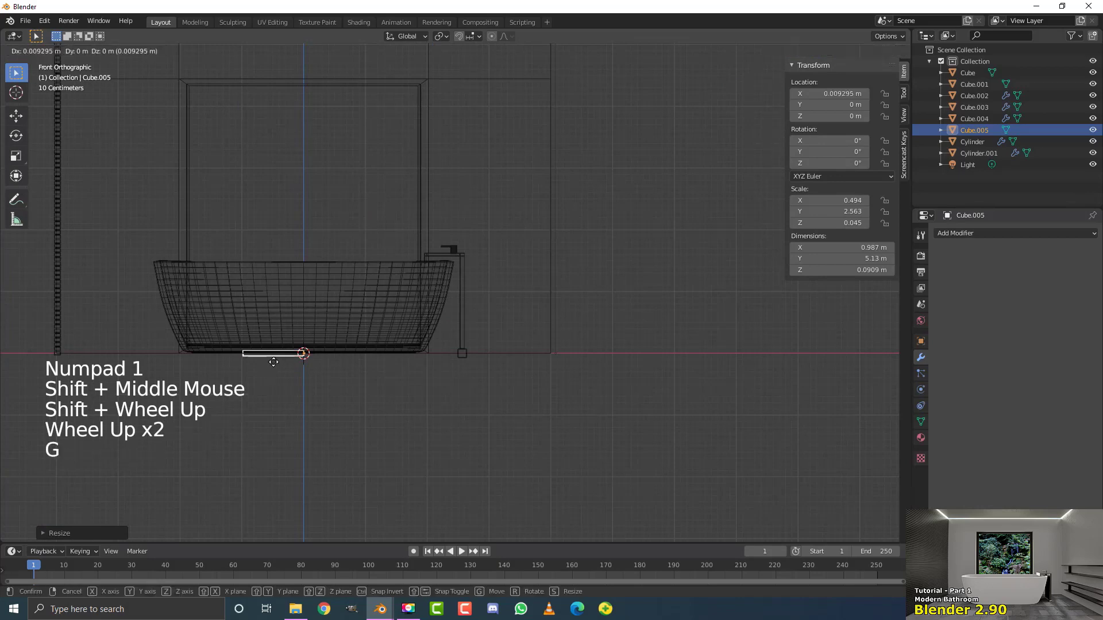
key("shift")
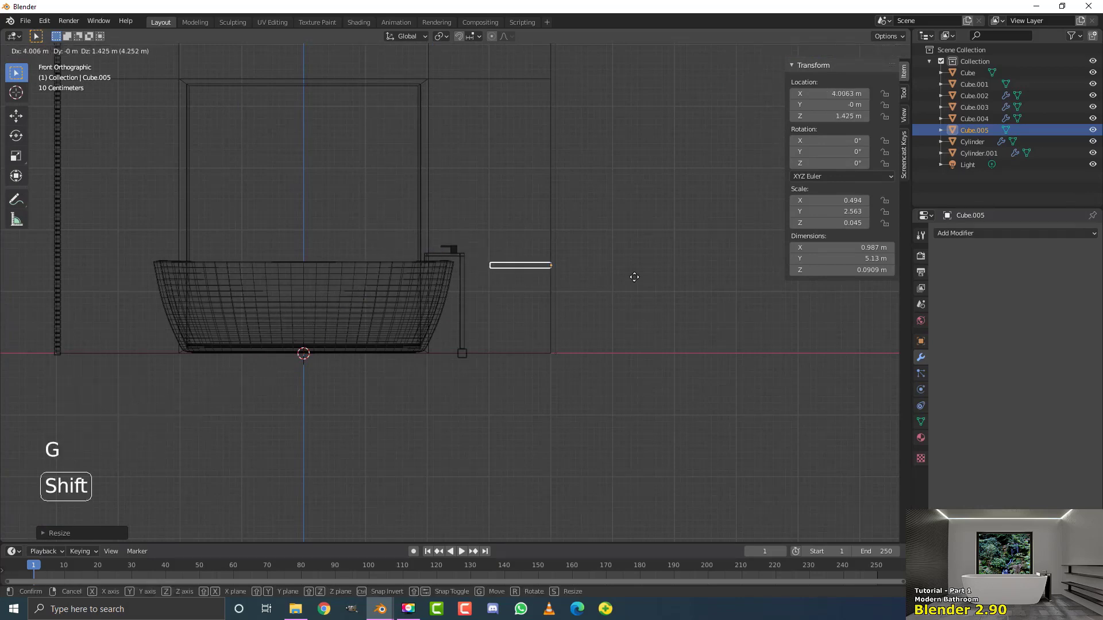
left_click(630, 277)
Move the shelf along Y toward the bathtub, to about Y 1.22 m.
scroll(615, 287, "down", 2)
middle_click_drag(615, 287, 488, 319)
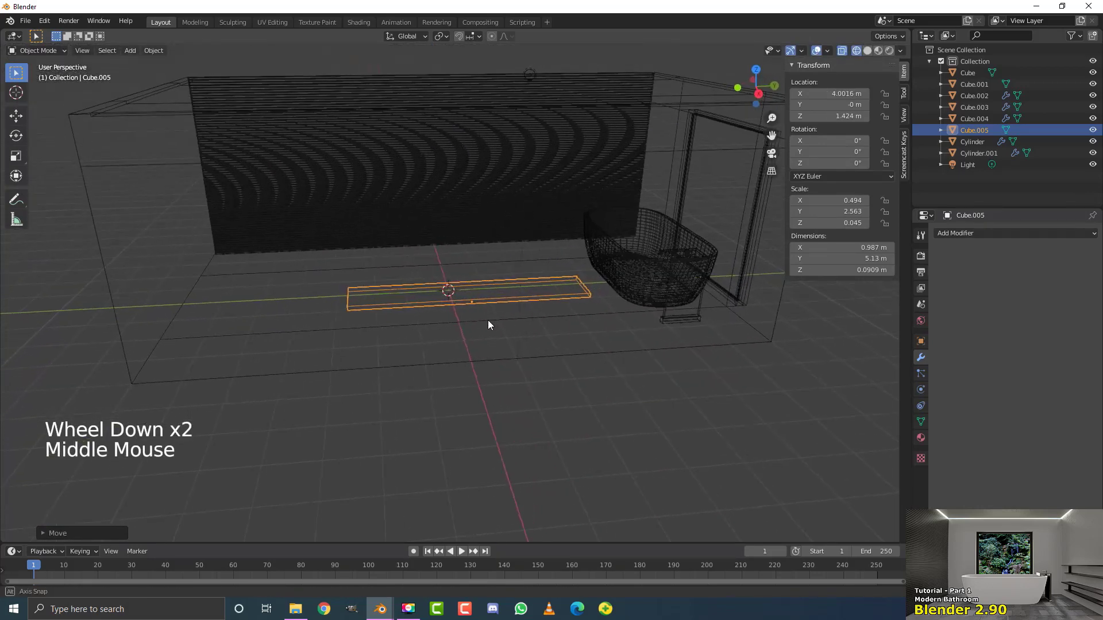
key("g")
key("y")
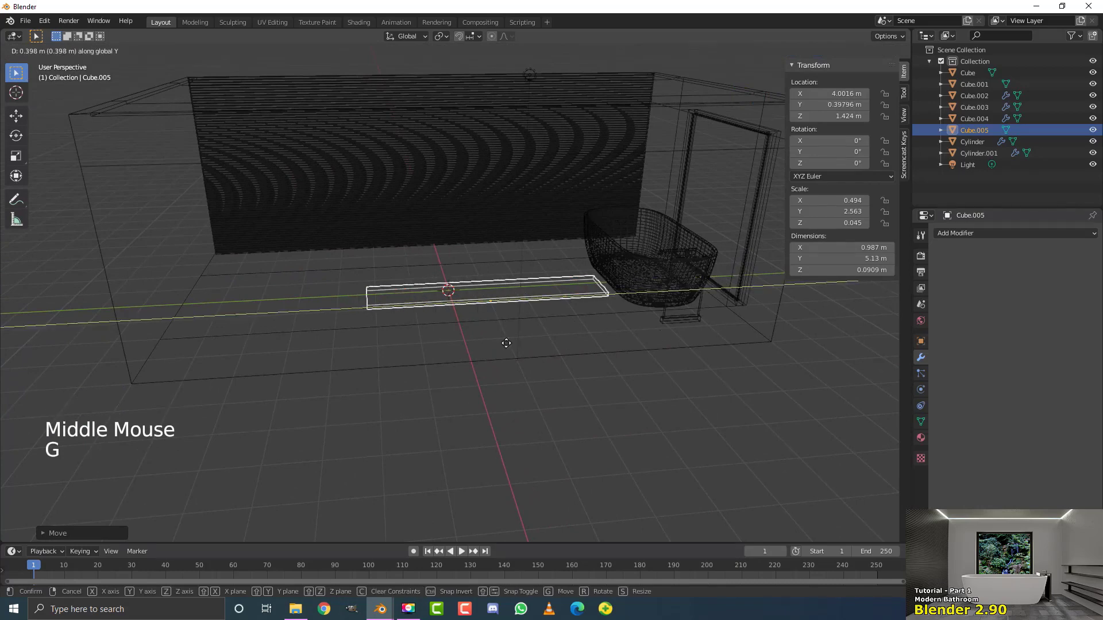
left_click(547, 358)
Return to solid shading and scale the shelf down uniformly to about 0.772 × 4.01 × 0.071 m.
key("KP_1")
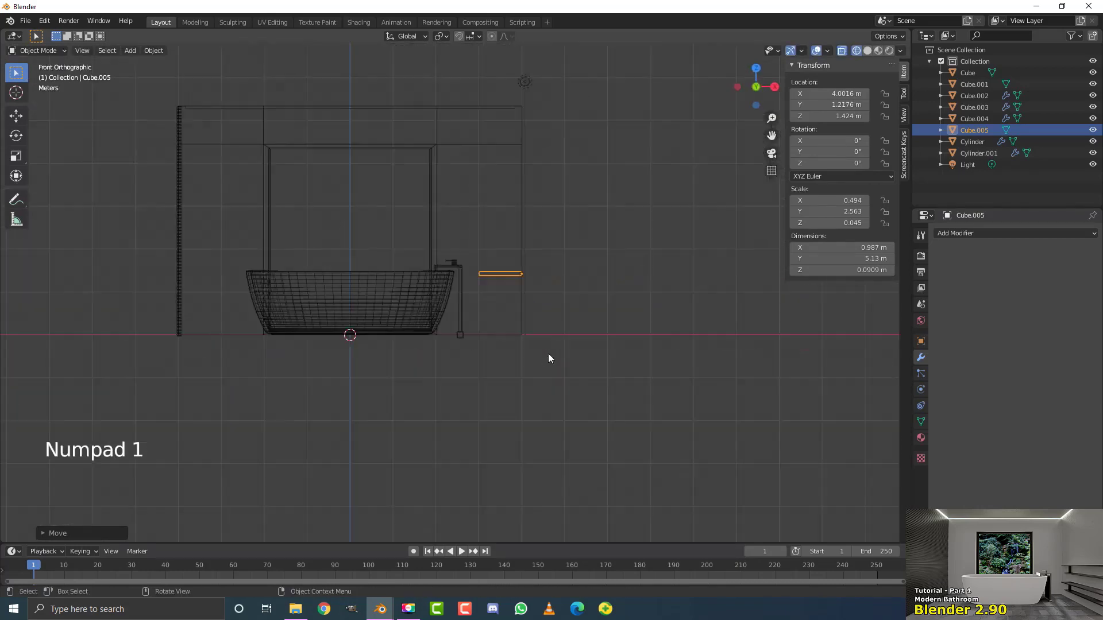
key("z")
middle_click_drag(612, 354, 530, 336)
scroll(530, 336, "up", 2)
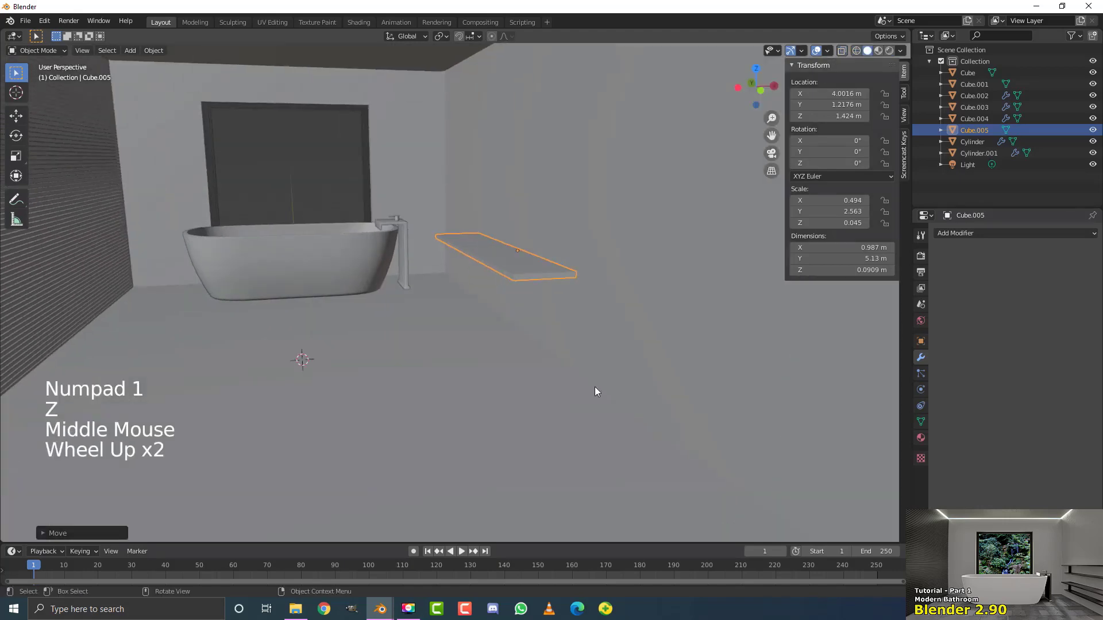
key("s")
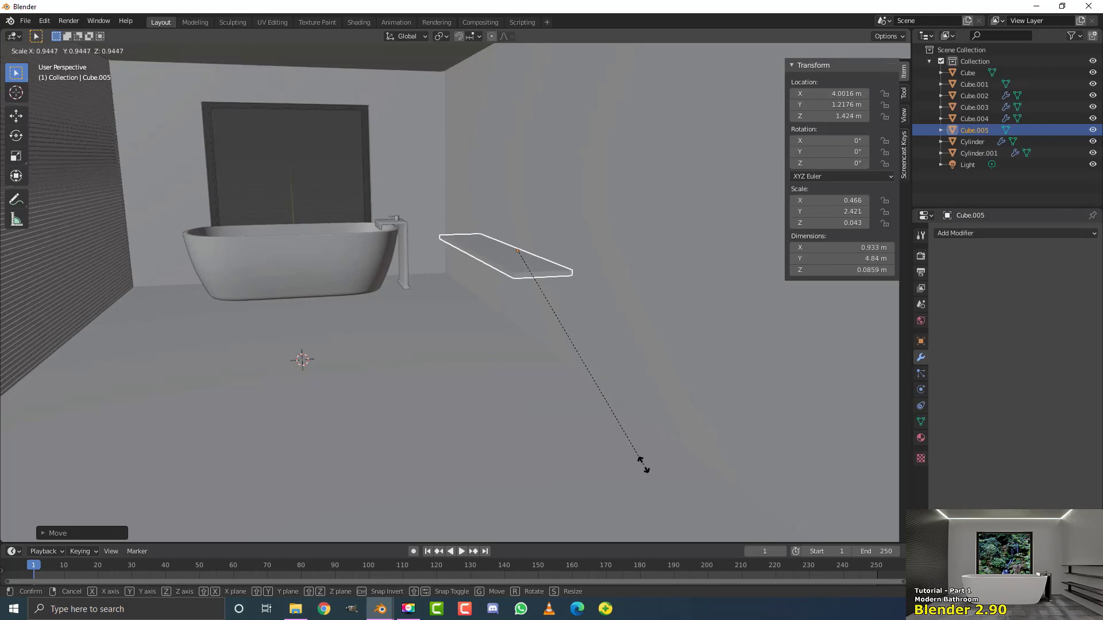
left_click(643, 464)
middle_click_drag(643, 464, 608, 377)
key("s")
right_click(661, 380)
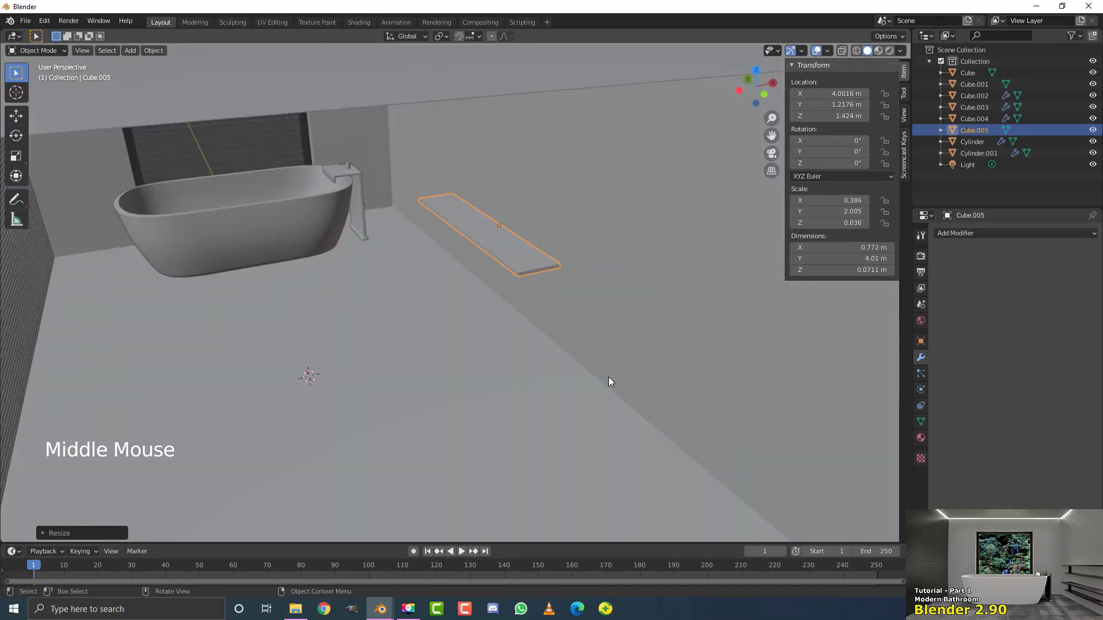
Lengthen the shelf along Y to about 4.99 m and apply its scale.
key("s")
key("y")
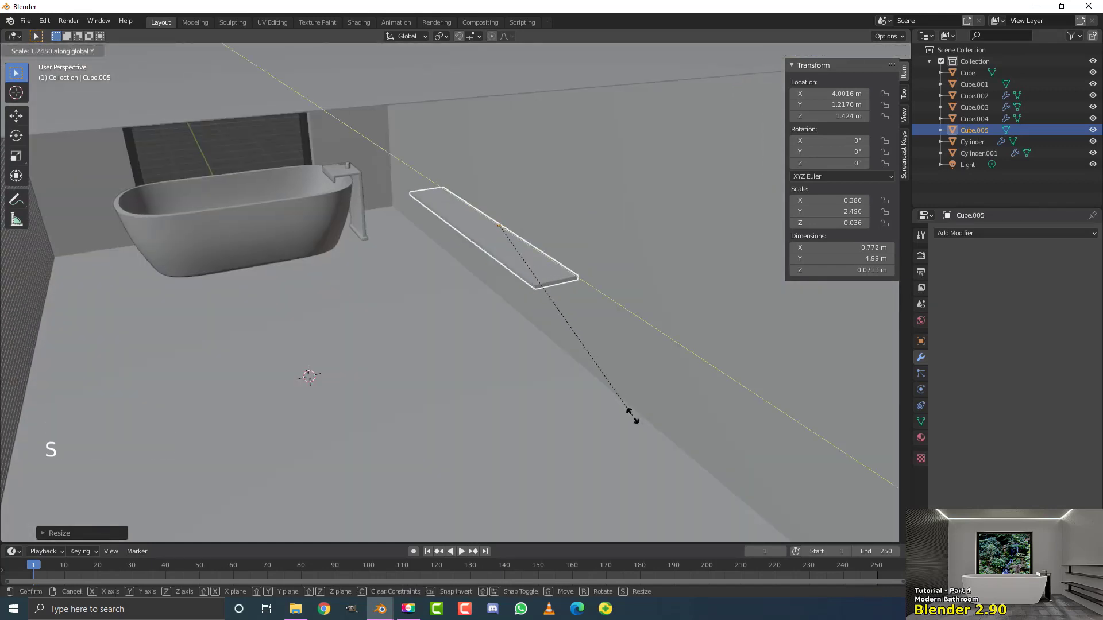
left_click(632, 416)
scroll(631, 411, "up", 1)
middle_click_drag(625, 390, 616, 380)
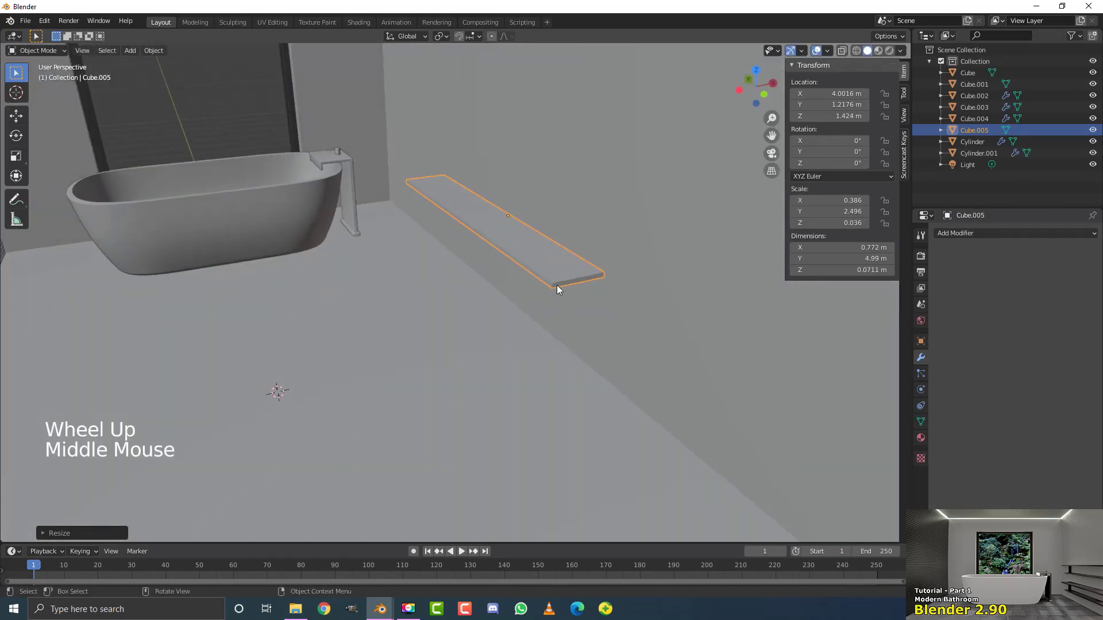
key("ctrl+a")
left_click(521, 252)
Duplicate the shelf's mesh in Edit Mode and place the copy about 0.48 m above the original.
scroll(533, 247, "up", 3)
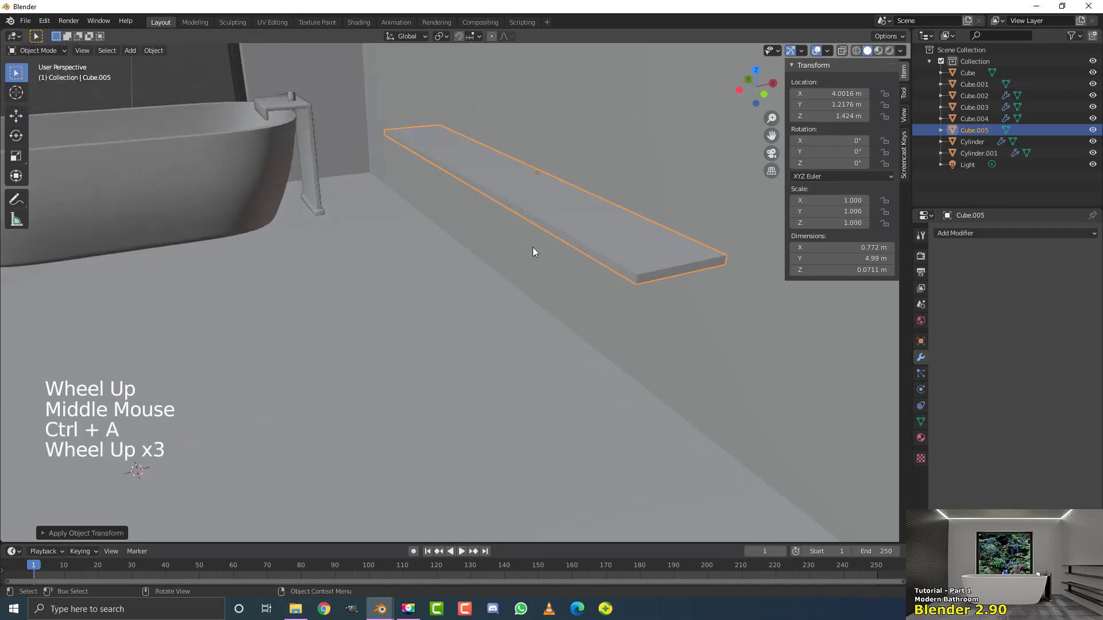
middle_click_drag(533, 251, 495, 258, "shift")
scroll(473, 243, "up", 1, "shift")
key("Tab")
key("shift+d")
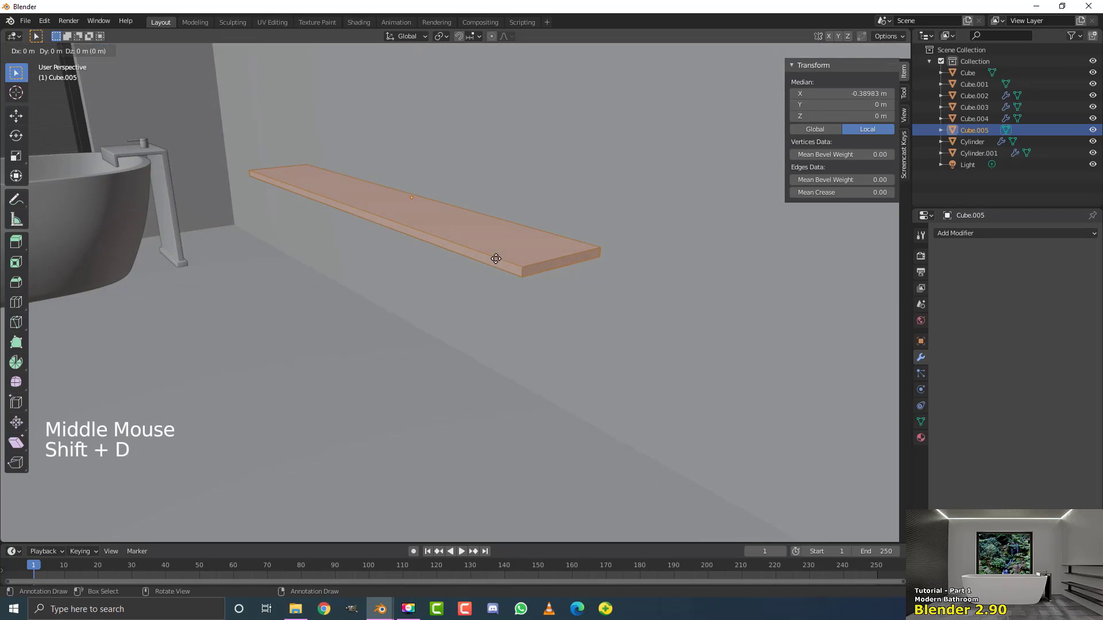
key("z")
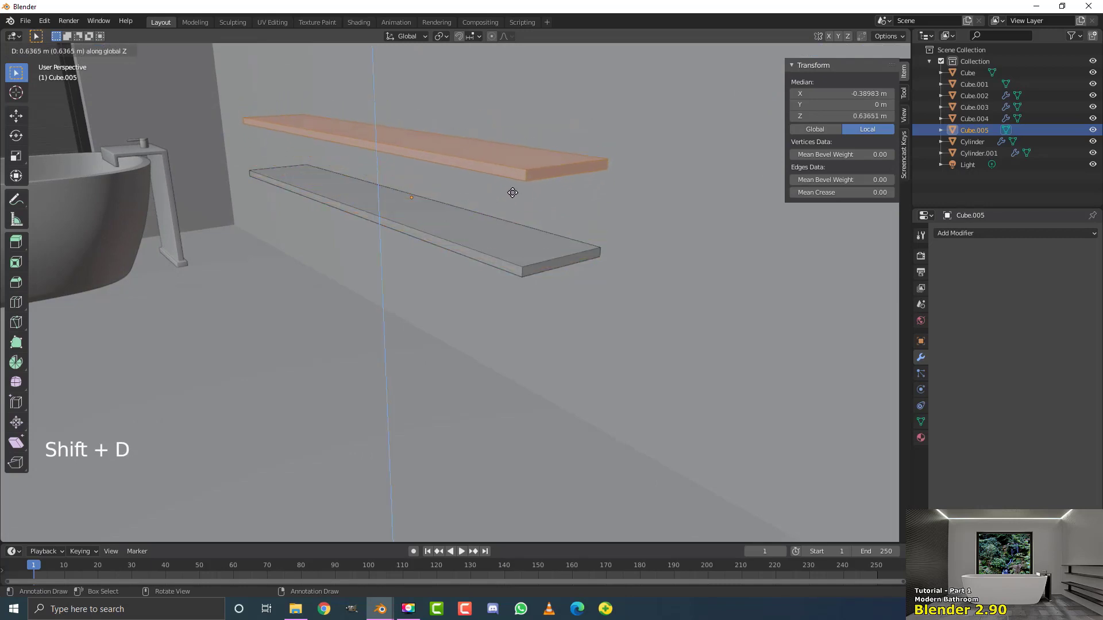
left_click(511, 197)
middle_click_drag(512, 197, 474, 198)
key("g")
key("z")
left_click(481, 208)
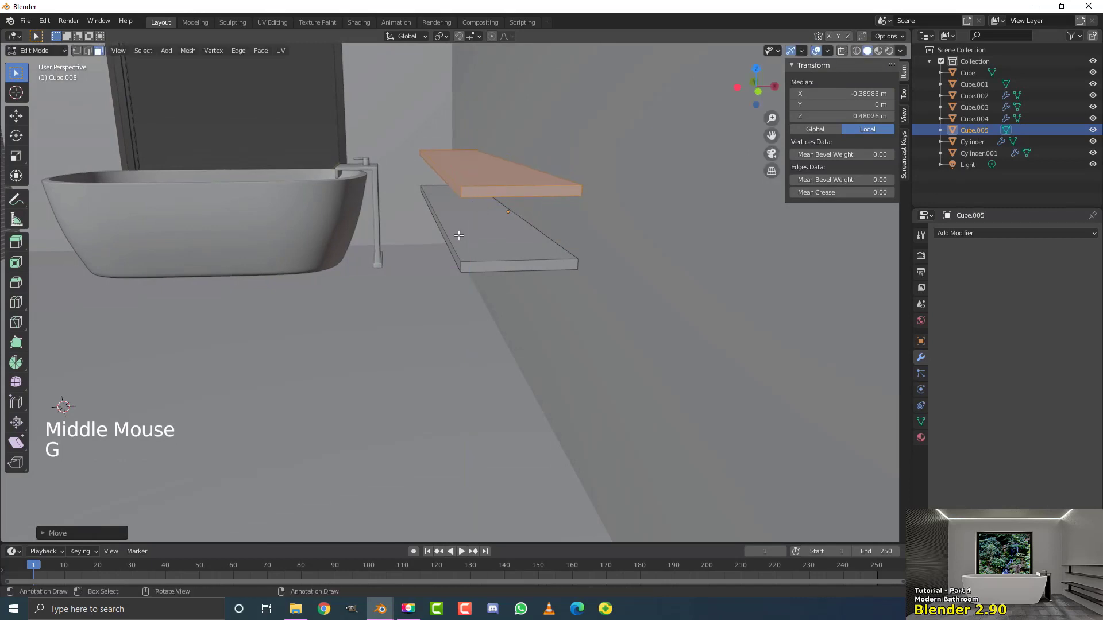
Narrow the lower shelf by moving its front face along X toward the wall by about 0.26 m.
left_click(451, 246)
key("g")
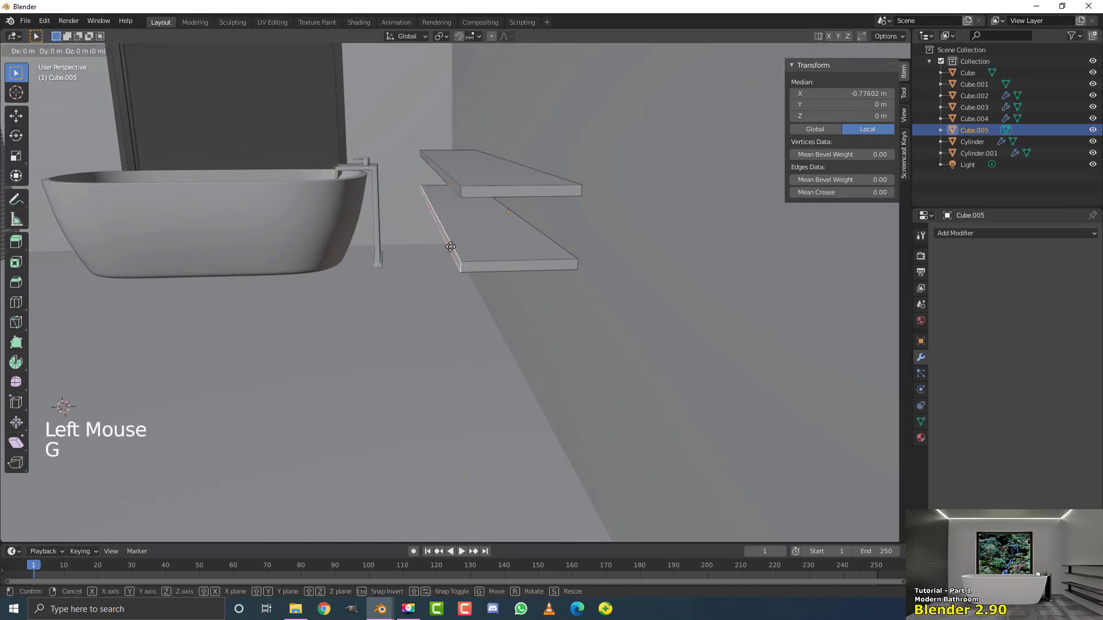
key("x")
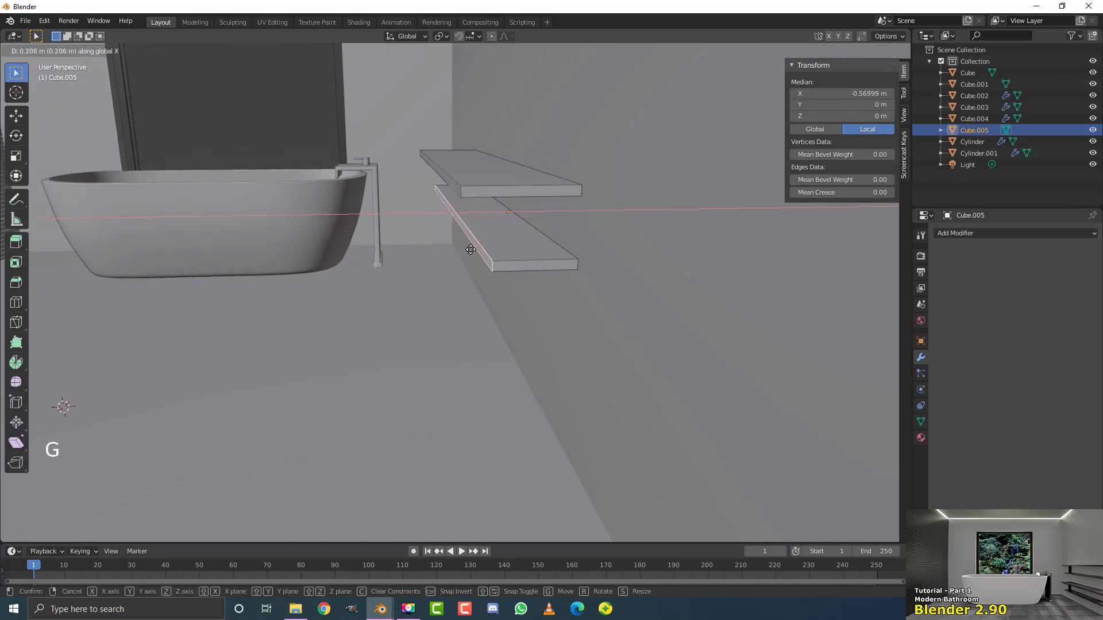
left_click(477, 251)
middle_click_drag(556, 259, 523, 262, "shift")
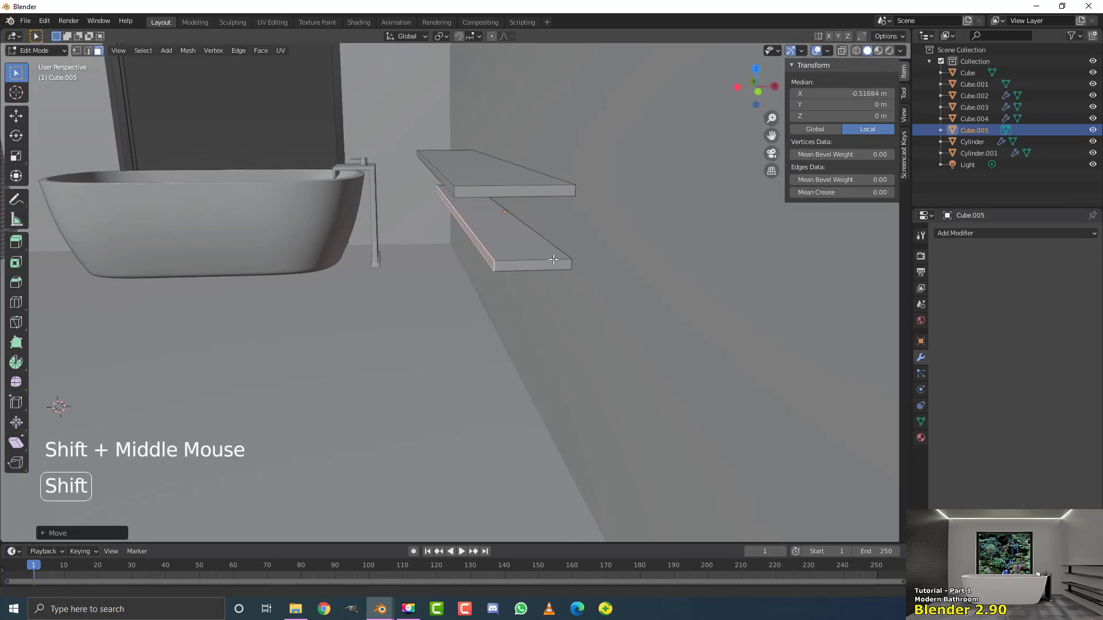
scroll(519, 262, "up", 1)
Select the whole lower shelf mesh, duplicate it and raise the copy about 0.13 m along Z.
key("alt+a")
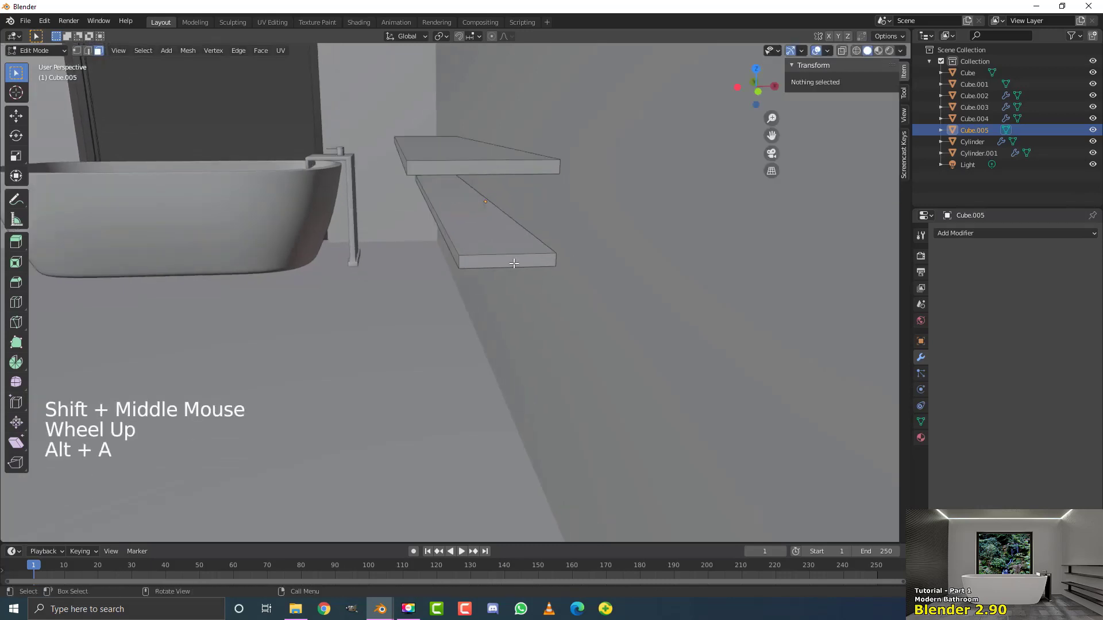
left_click(492, 226)
middle_click_drag(492, 227, 484, 246)
key("ctrl+l")
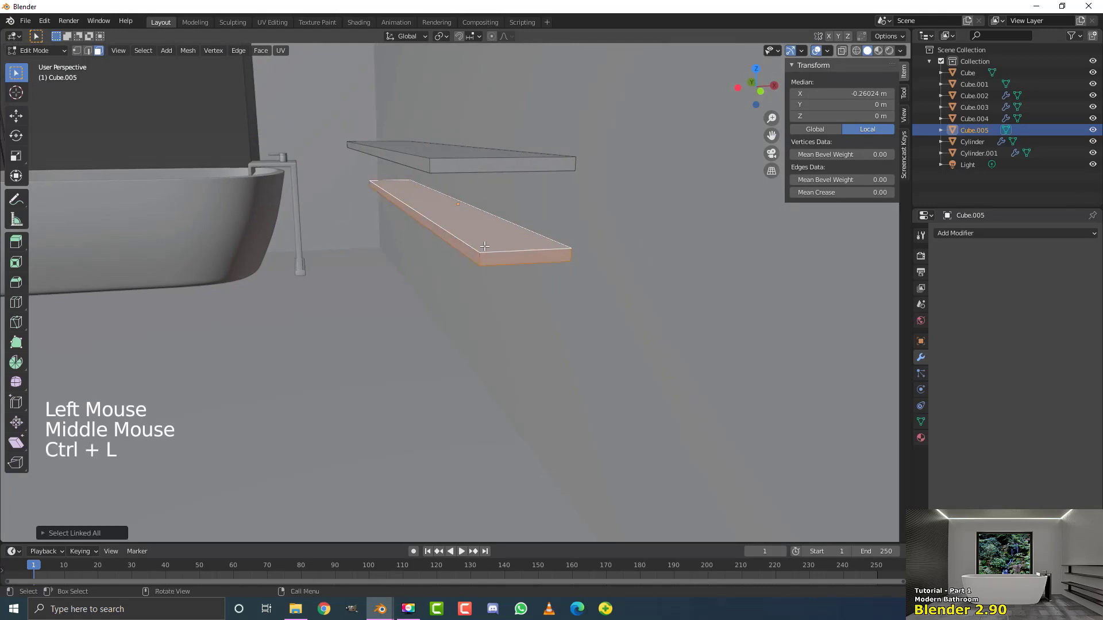
key("shift+d")
key("z")
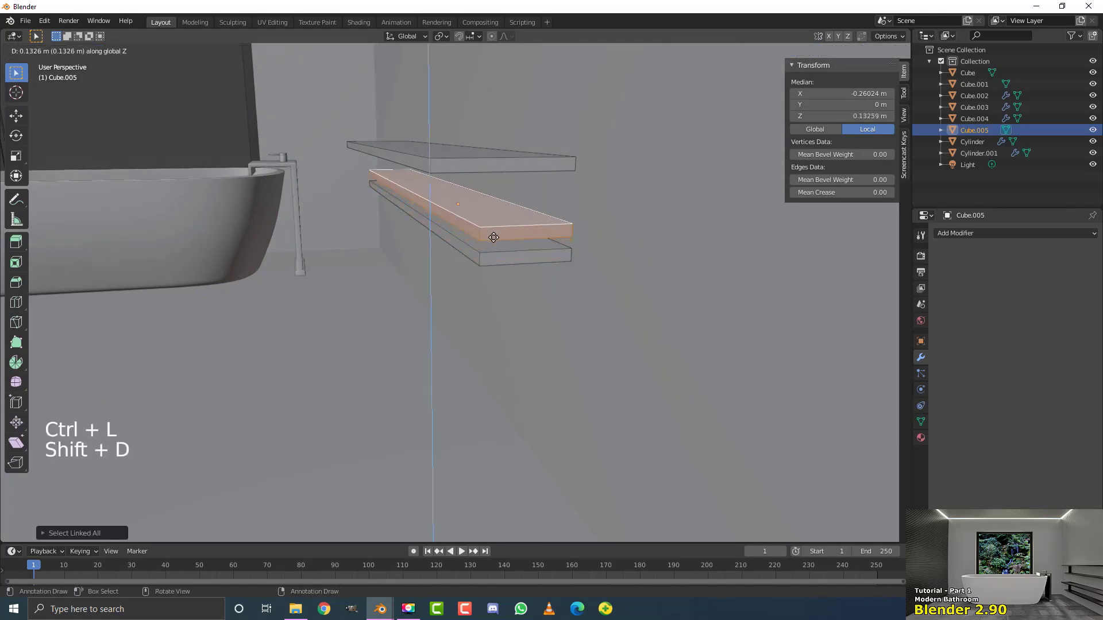
left_click(493, 236)
Shrink the copy, shorten it along Y into a small block, and move it to the shelf end away from the bathtub, about Y -2.43 m.
middle_click_drag(481, 243, 510, 247)
key("s")
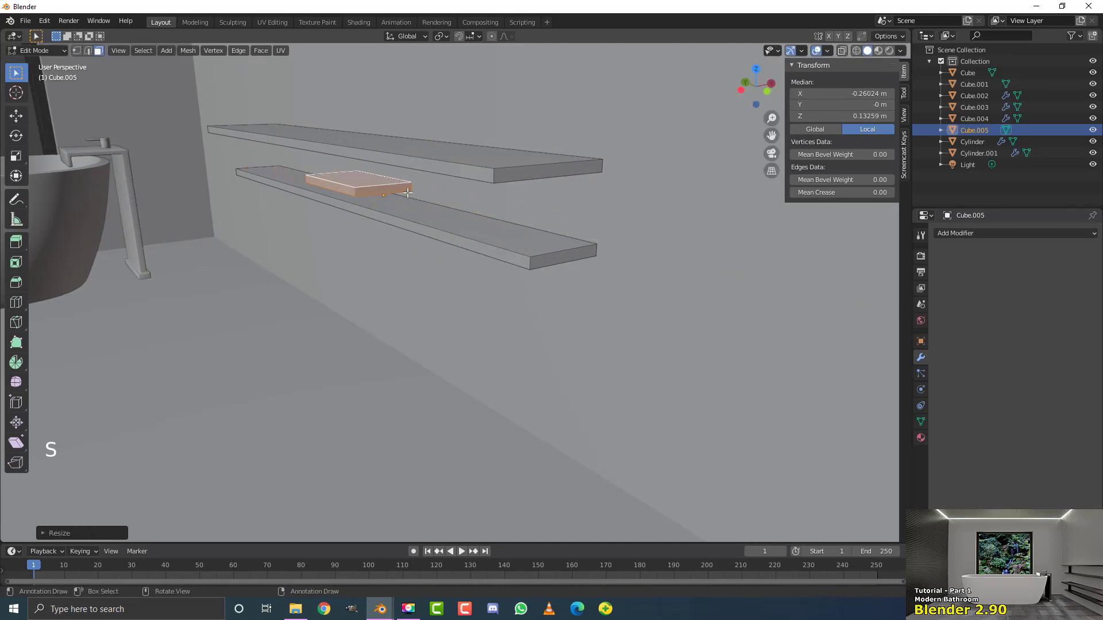
key("s")
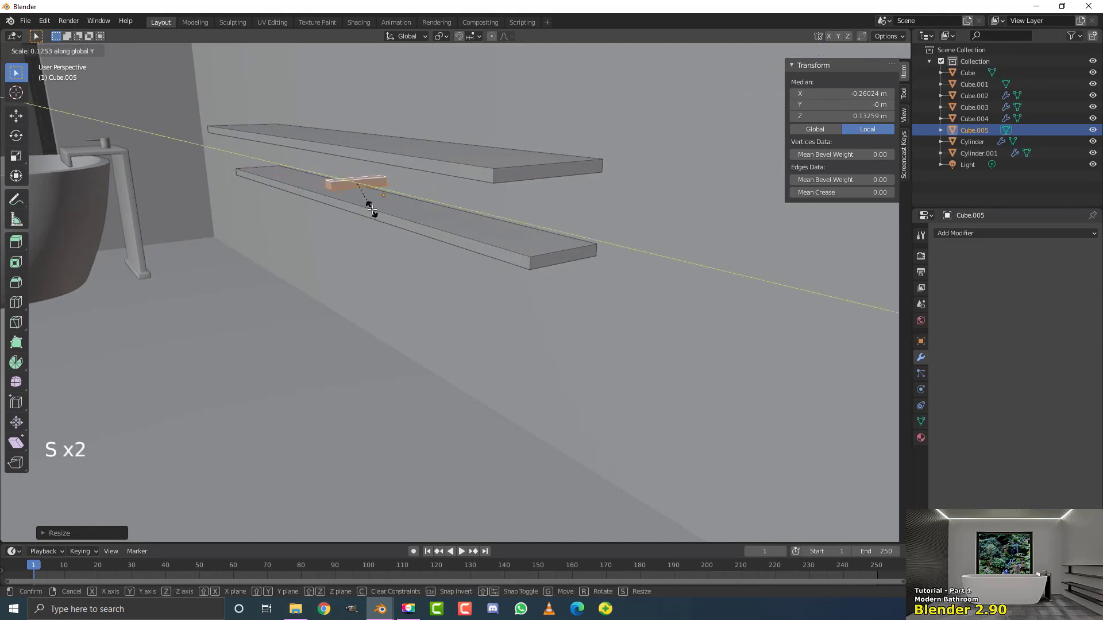
left_click(370, 209)
key("g")
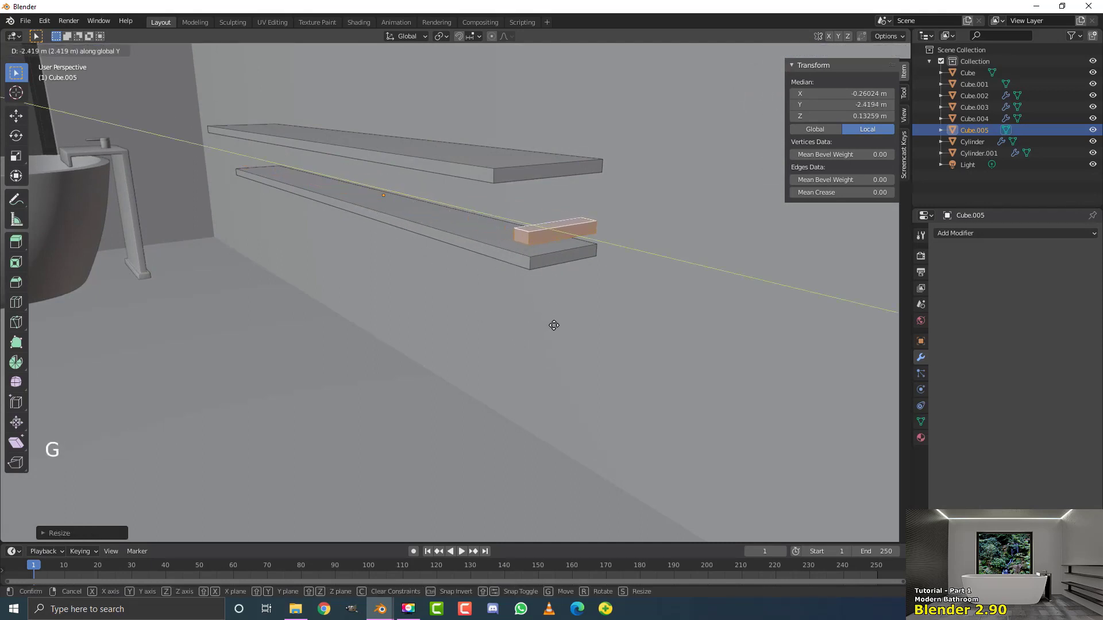
left_click(554, 324)
Narrow the block along X and set it on the lower shelf against the wall, at about X -0.11 m, Z 0.07 m.
middle_click_drag(555, 325, 591, 291)
scroll(562, 301, "up", 2)
key("s")
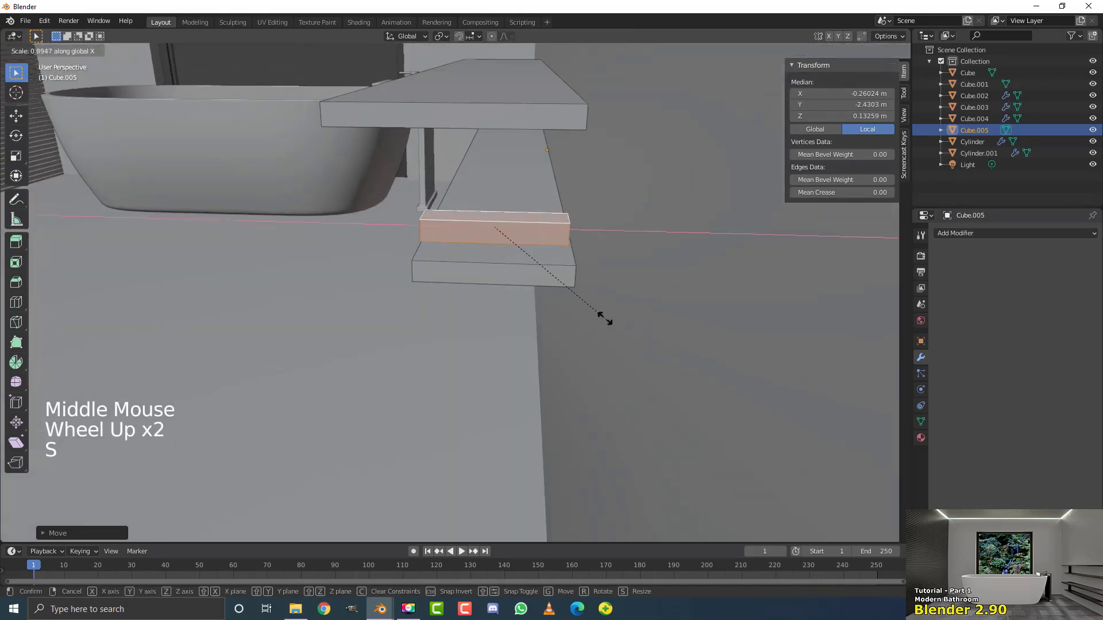
left_click(542, 277)
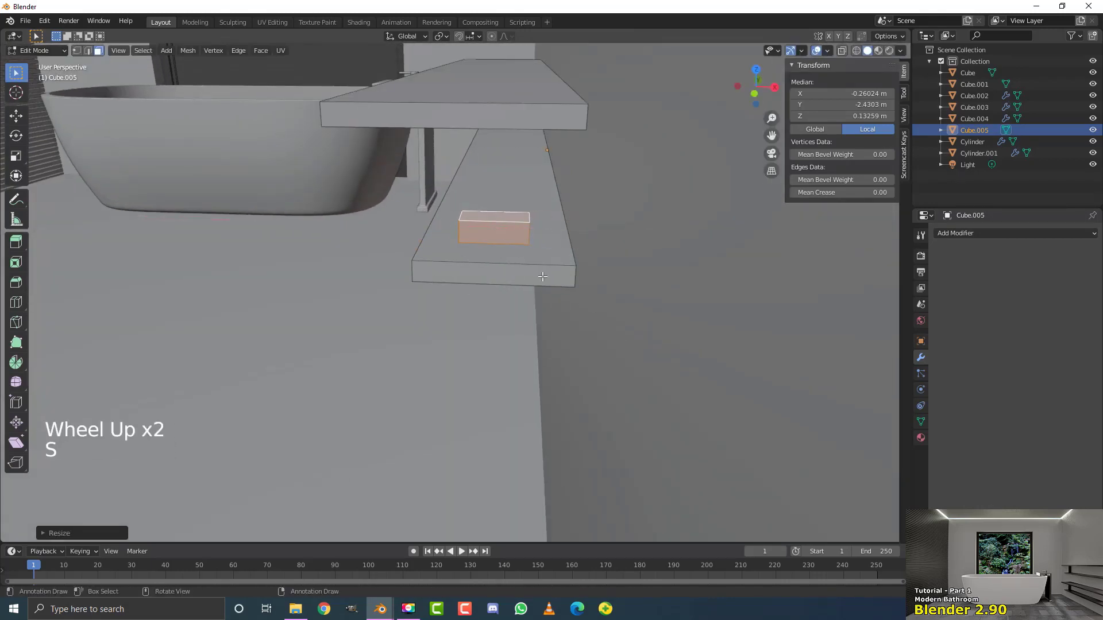
key("KP_1")
scroll(543, 276, "up", 3)
scroll(507, 290, "up", 3)
mouse_move(542, 276)
middle_mouse_down("shift")
mouse_move(507, 289)
mouse_move(551, 273)
middle_mouse_up("shift")
key("g")
left_click(515, 300)
Thin the block along Y and shift it toward the shelf's end, to about Y -2.45 m.
scroll(516, 301, "down", 6)
key("s")
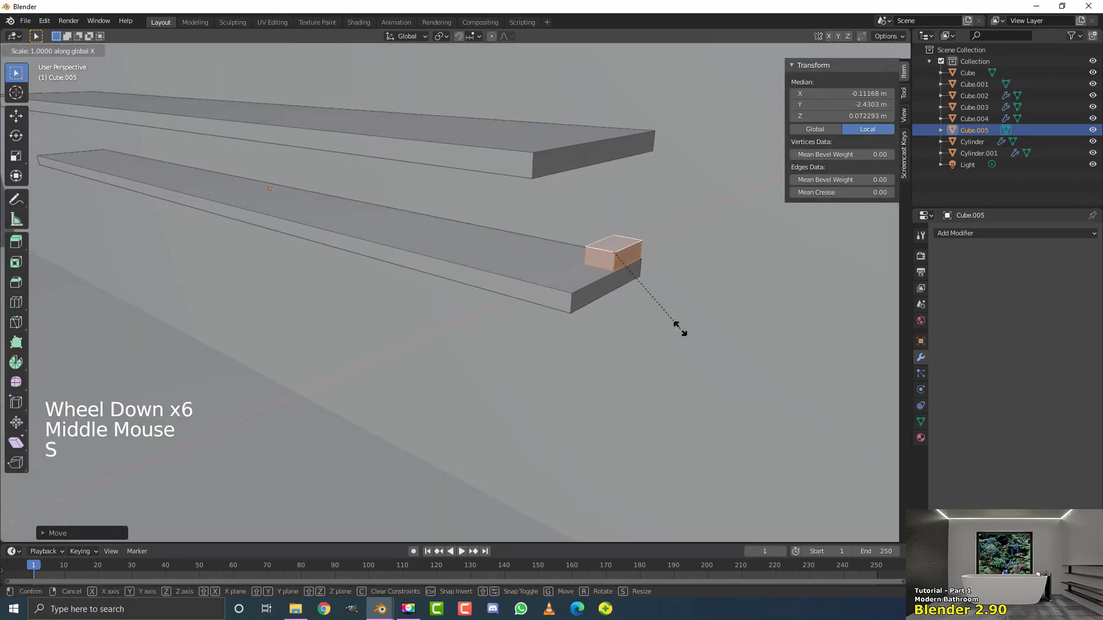
left_click(634, 284)
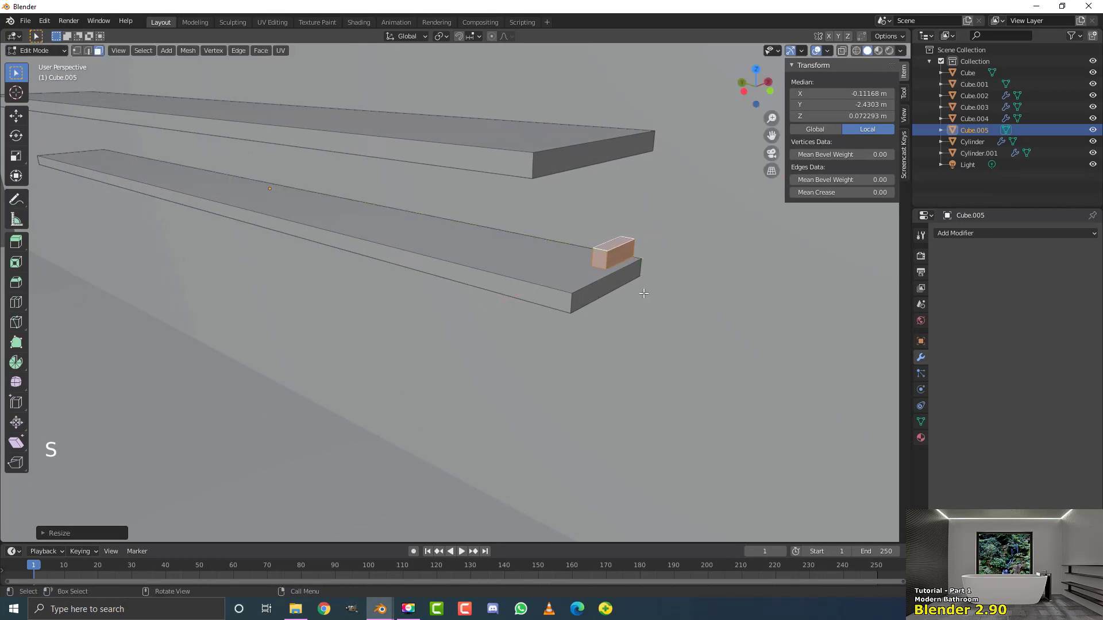
key("g")
key("x")
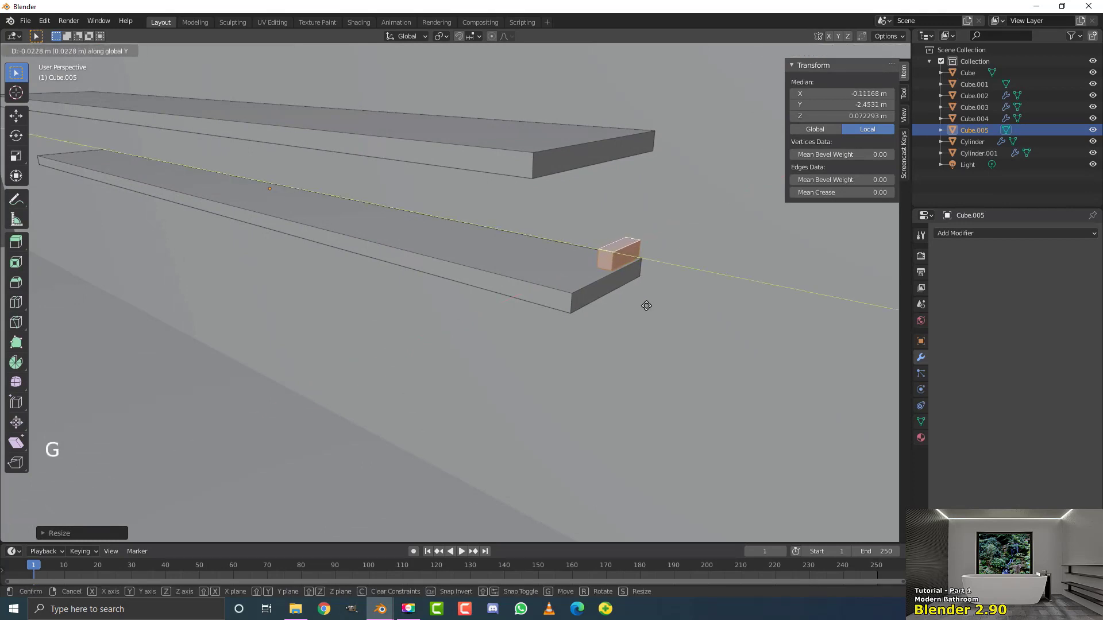
left_click(645, 305)
Raise the block's top face about 0.34 m along Z to meet the upper shelf as a support.
left_click(614, 245)
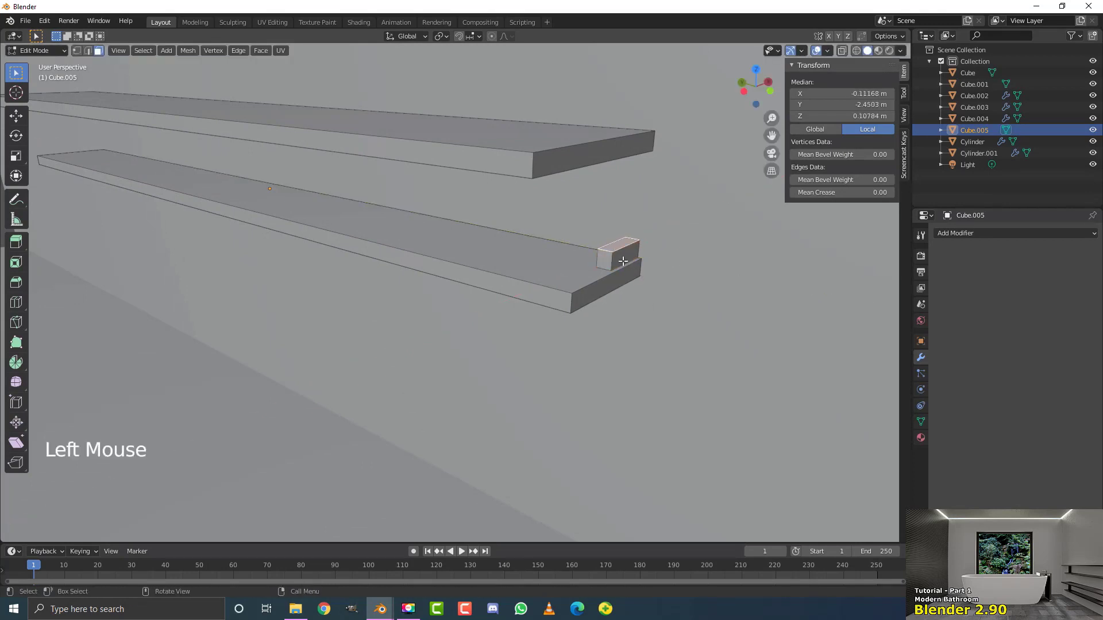
middle_click_drag(622, 262, 568, 296, "shift")
scroll(598, 305, "up", 2)
key("g")
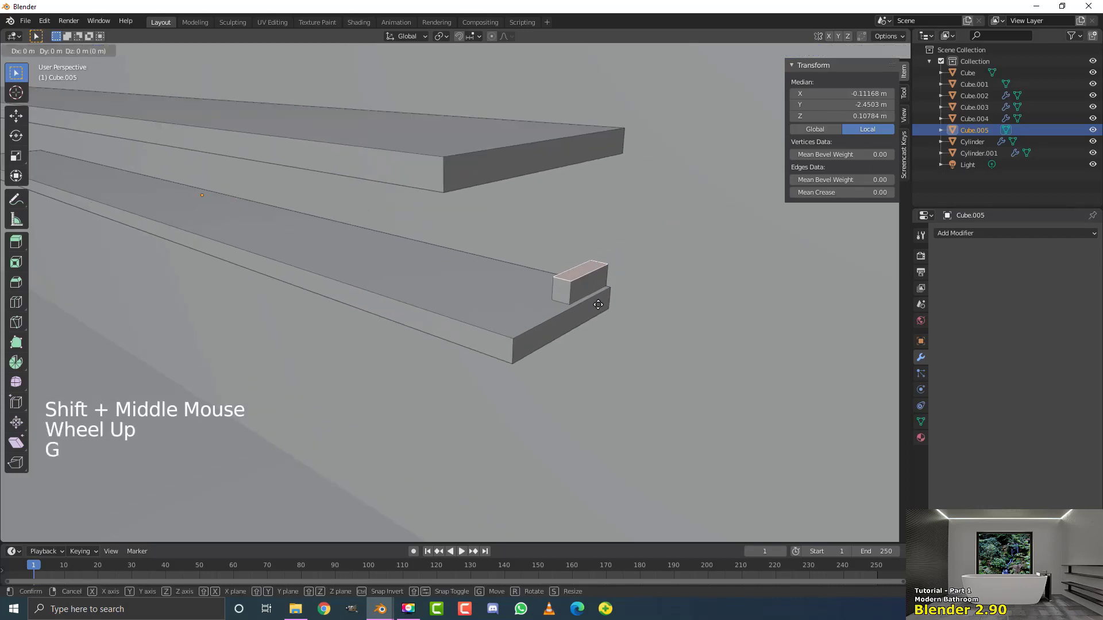
key("z")
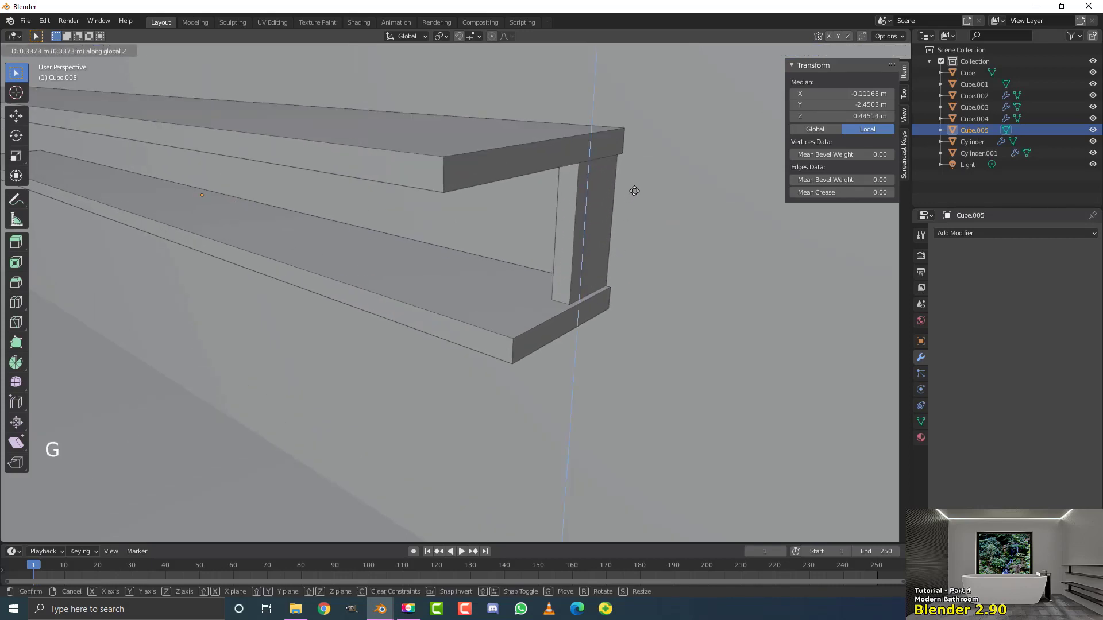
left_click(634, 191)
Duplicate the whole support and place the copy near the bathtub end of the shelves, at about Y 2.12 m.
scroll(634, 190, "down", 4)
middle_click_drag(634, 191, 583, 235)
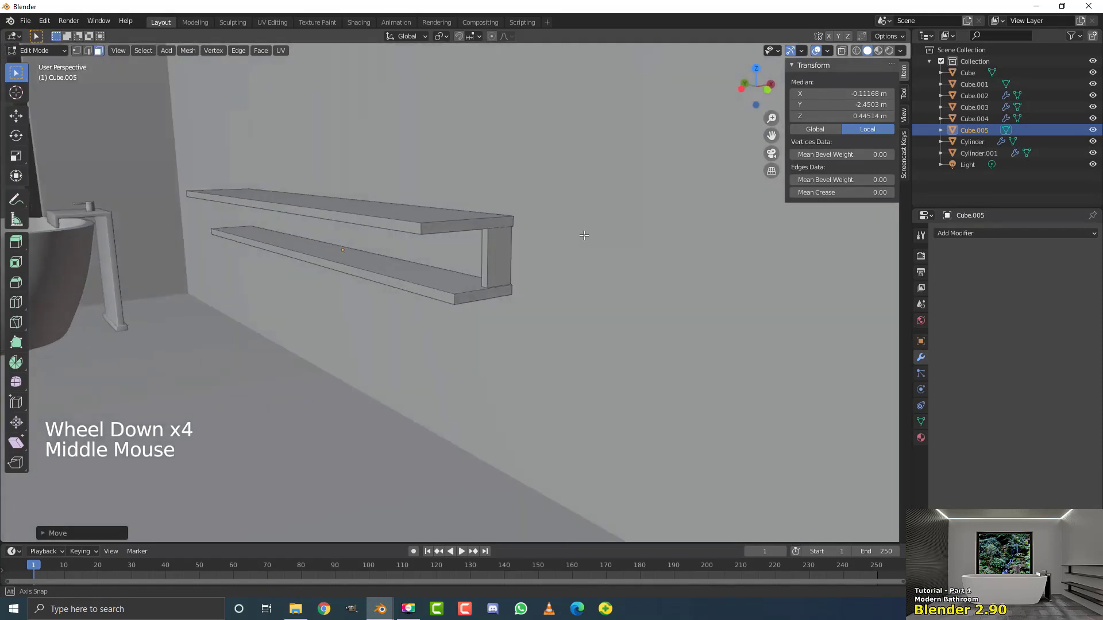
scroll(488, 256, "up", 1)
key("ctrl+l")
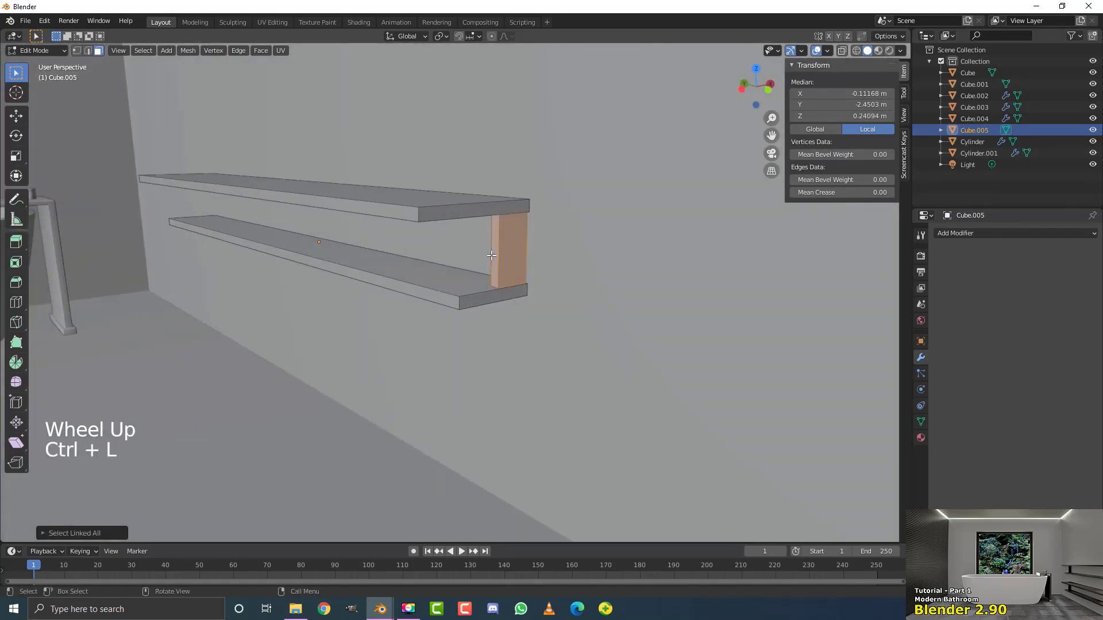
middle_click_drag(436, 278, 459, 279)
key("shift+d")
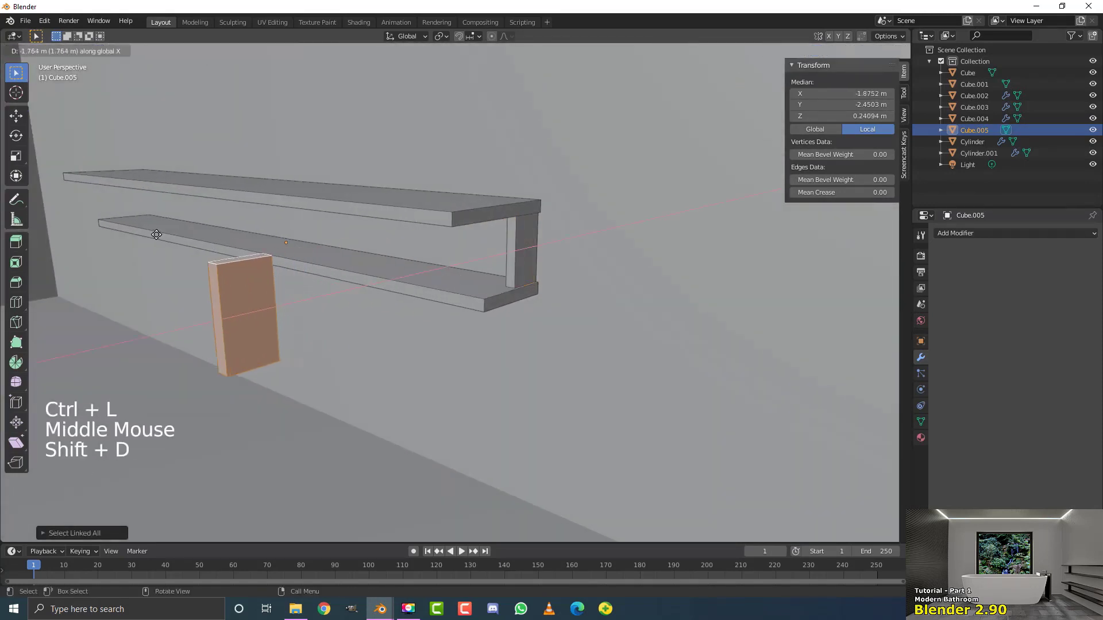
left_click(93, 202)
scroll(345, 241, "up", 1)
Shift the copied support farther along Y toward the shelf's end, to about 2.42 m.
middle_click_drag(345, 241, 363, 256)
scroll(356, 247, "down", 3)
scroll(363, 257, "up", 3, "shift")
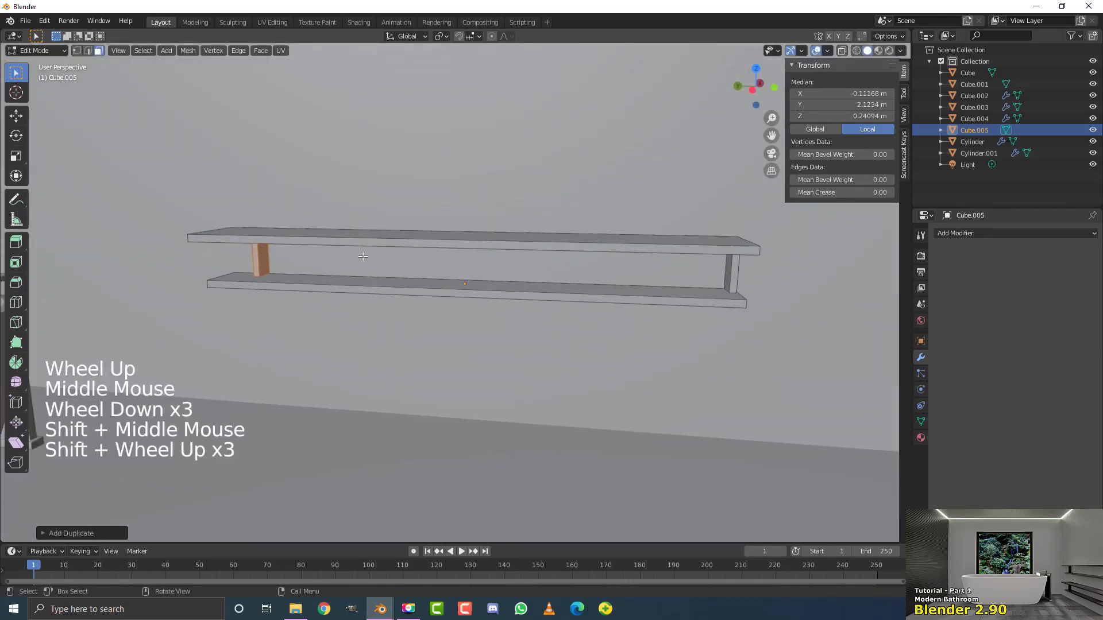
scroll(363, 256, "up", 2)
key("g")
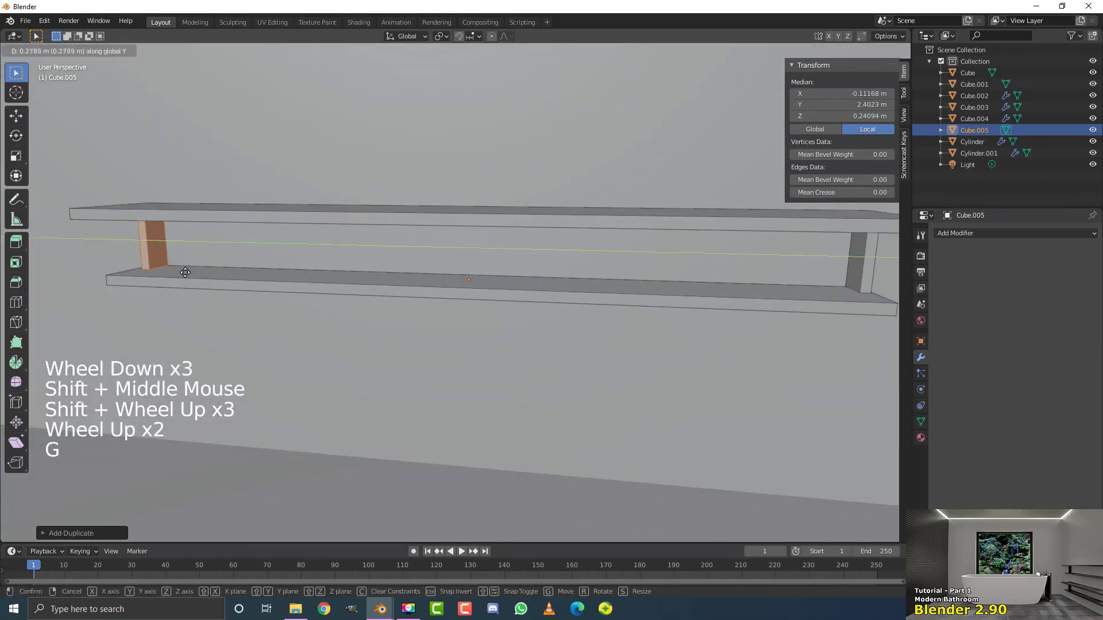
left_click(184, 271)
Leave Edit Mode and add a Bevel modifier to the shelf unit with an amount of 0.007 m and 3 segments.
scroll(345, 276, "down", 5)
middle_click_drag(534, 279, 456, 289)
scroll(465, 290, "down", 3)
scroll(476, 299, "up", 4)
scroll(493, 292, "up", 1, "shift")
scroll(455, 288, "up", 1)
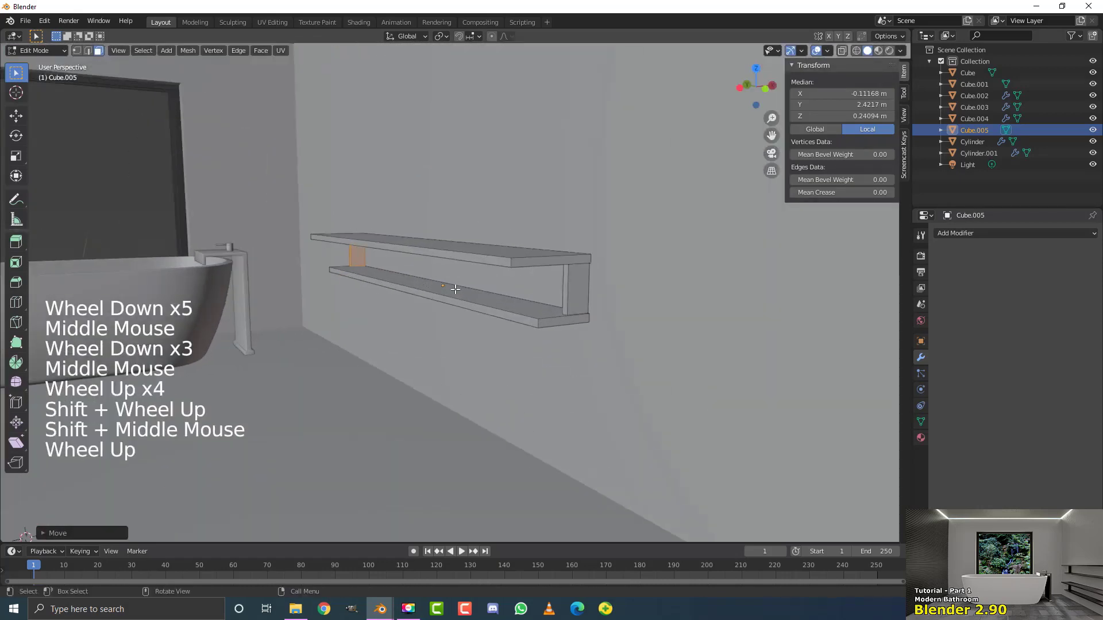
key("Tab")
left_click(954, 233)
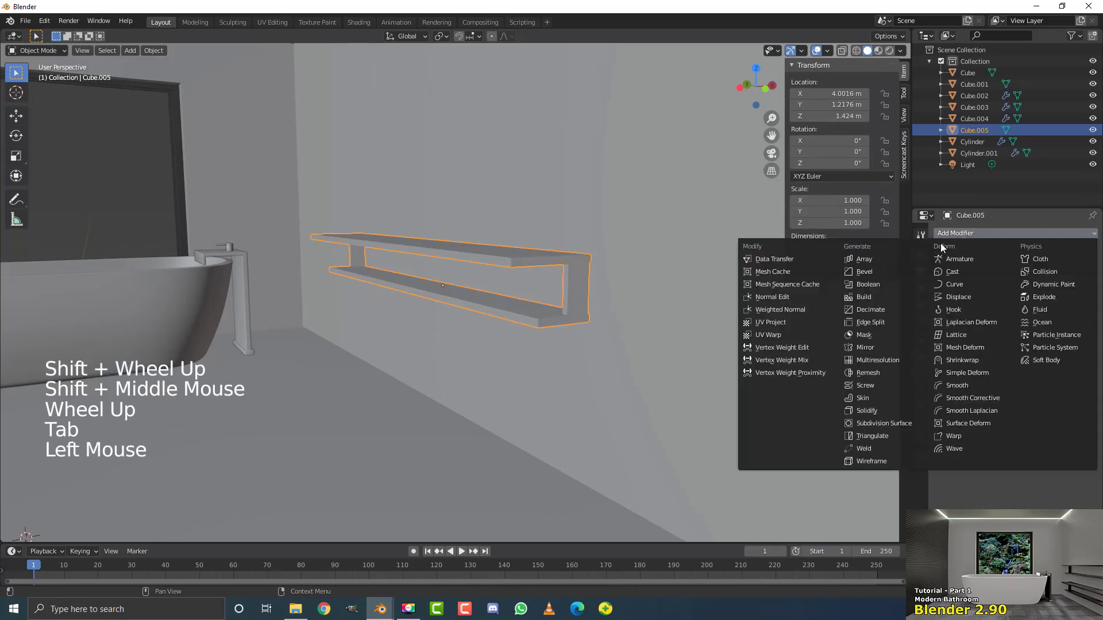
left_click(889, 271)
scroll(626, 262, "up", 2)
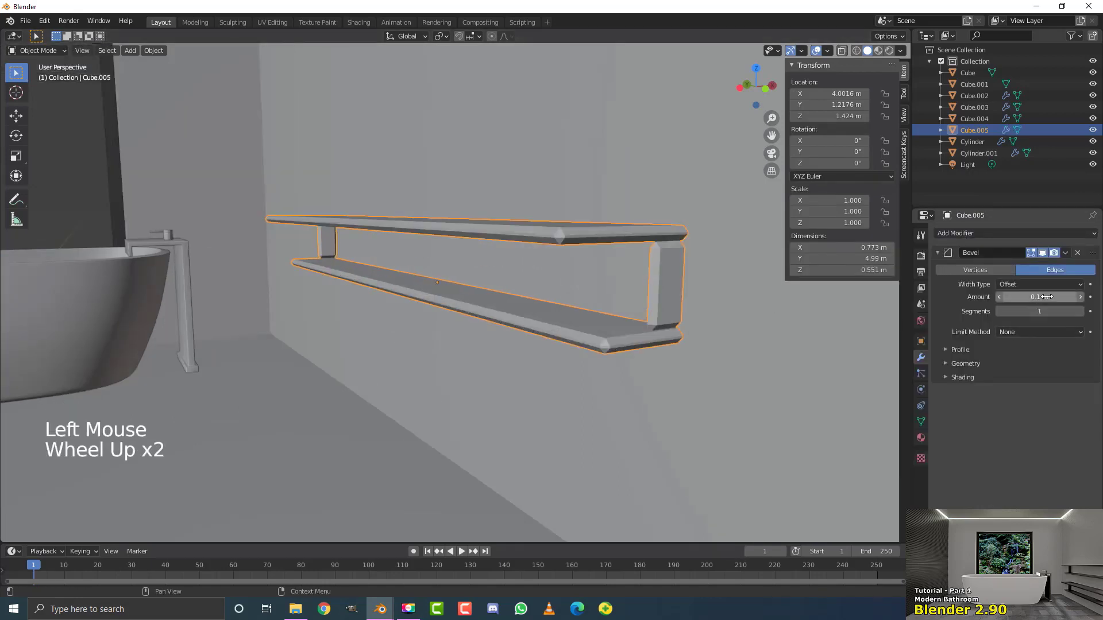
left_click_drag(1040, 297, 1011, 297, "shift")
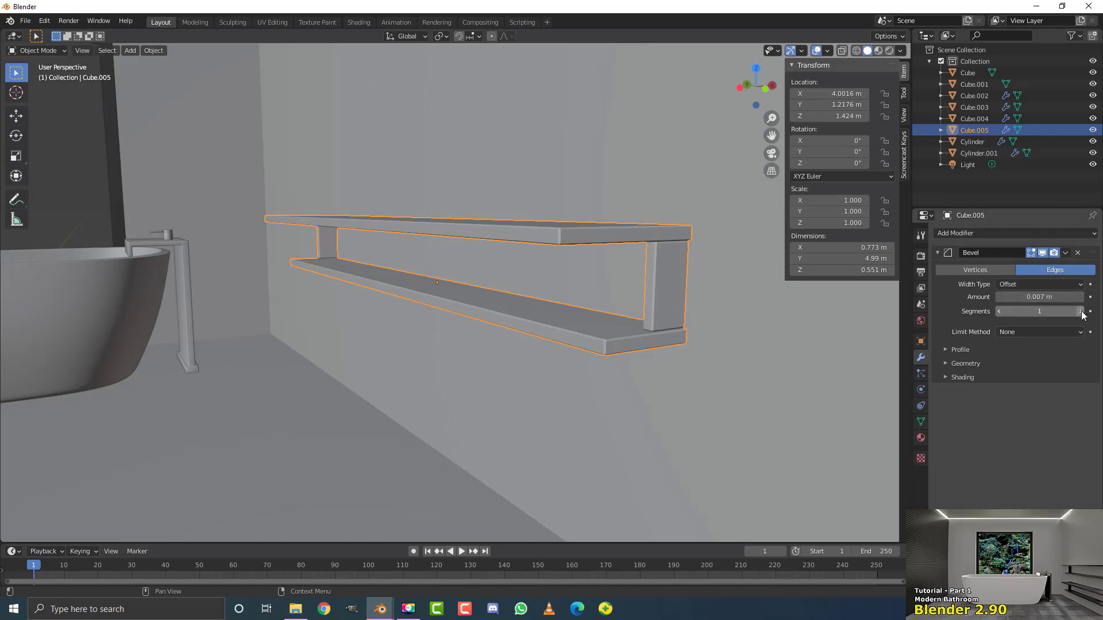
Apply smooth shading to the shelf unit and deselect it.
left_click(159, 50)
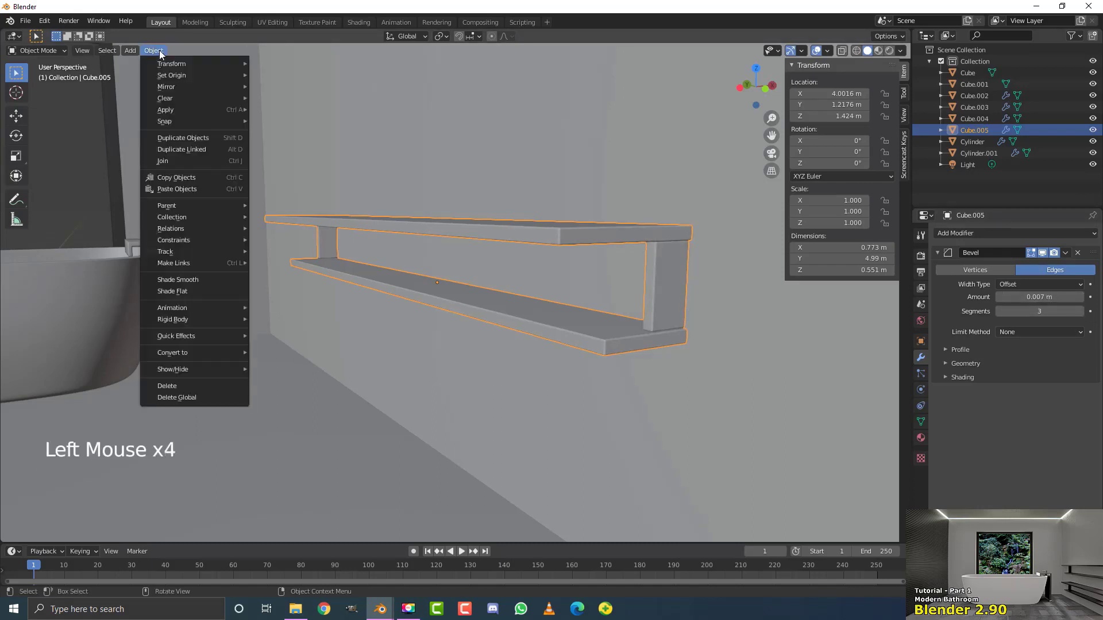
scroll(182, 281, "down", 3)
middle_click_drag(182, 281, 552, 320)
key("alt+a")
scroll(477, 304, "down", 3)
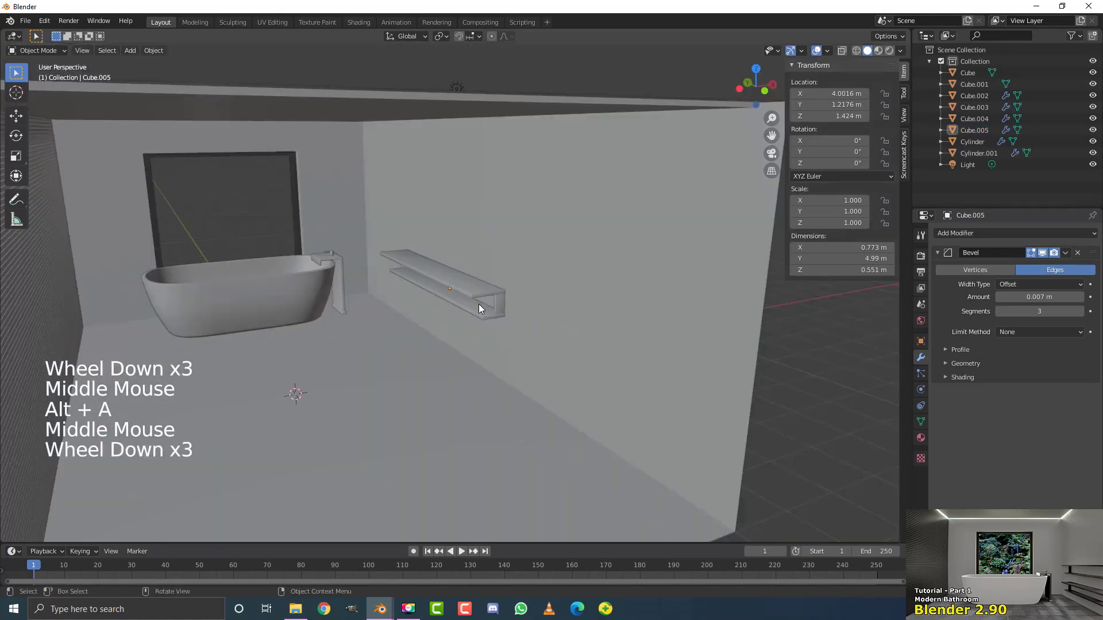
In front wireframe view, select the upper shelf's vertices and the supports' top vertices and raise them about 0.135 m along Z.
scroll(499, 301, "up", 2)
key("KP_1")
scroll(501, 304, "up", 5)
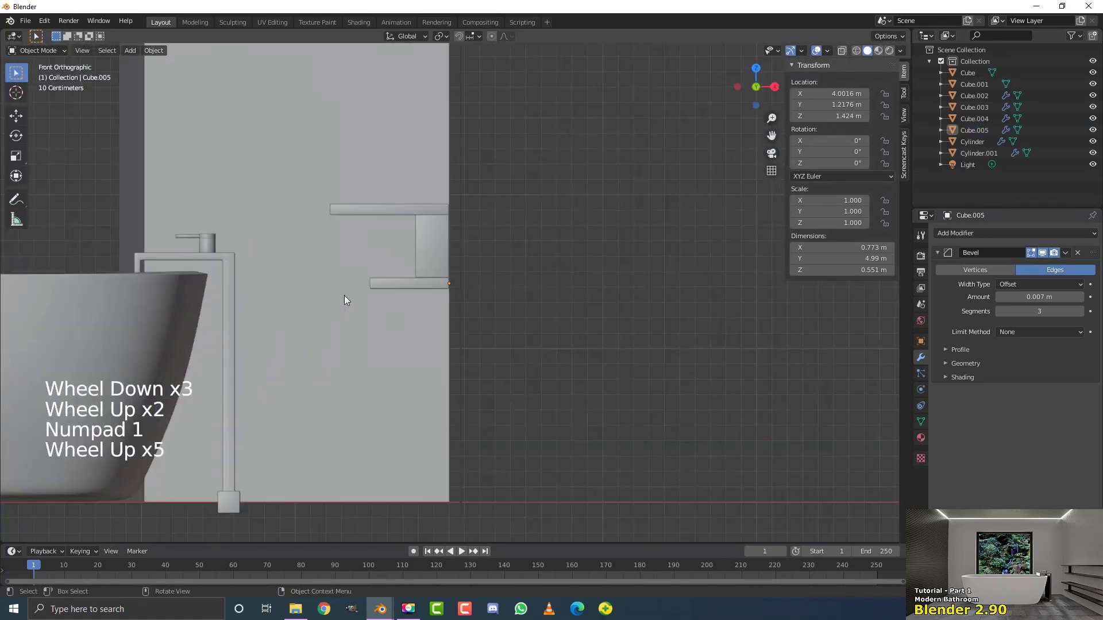
middle_click_drag(345, 300, 433, 283, "shift")
key("z")
key("Tab")
scroll(455, 242, "up", 1)
scroll(456, 242, "up", 1)
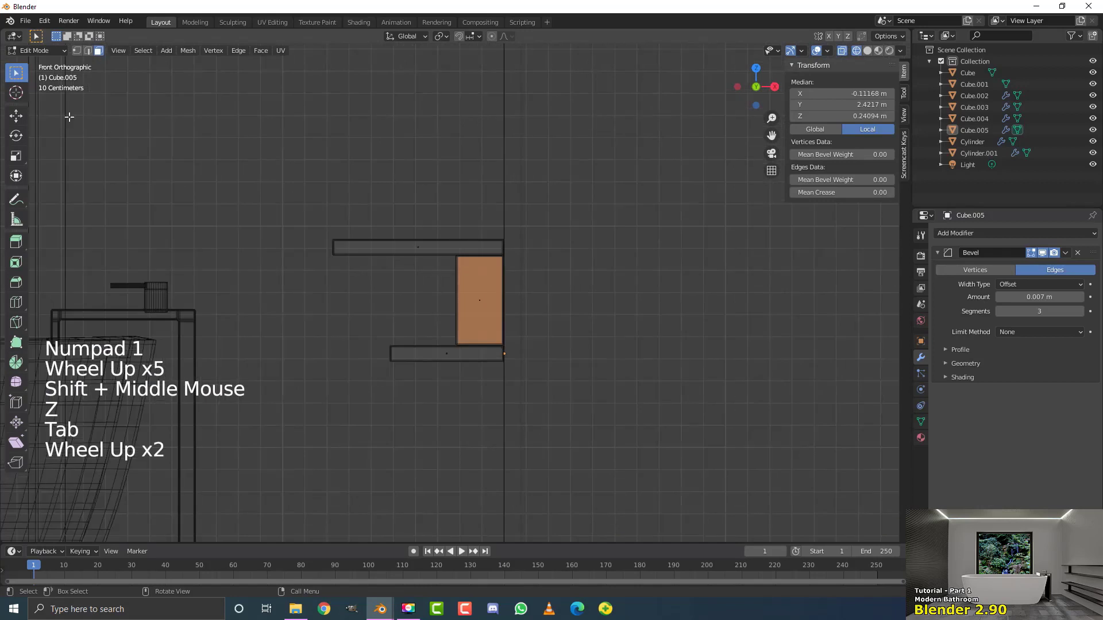
left_click(76, 51)
key("alt+a")
key("b")
left_click_drag(259, 169, 577, 283)
key("g")
key("z")
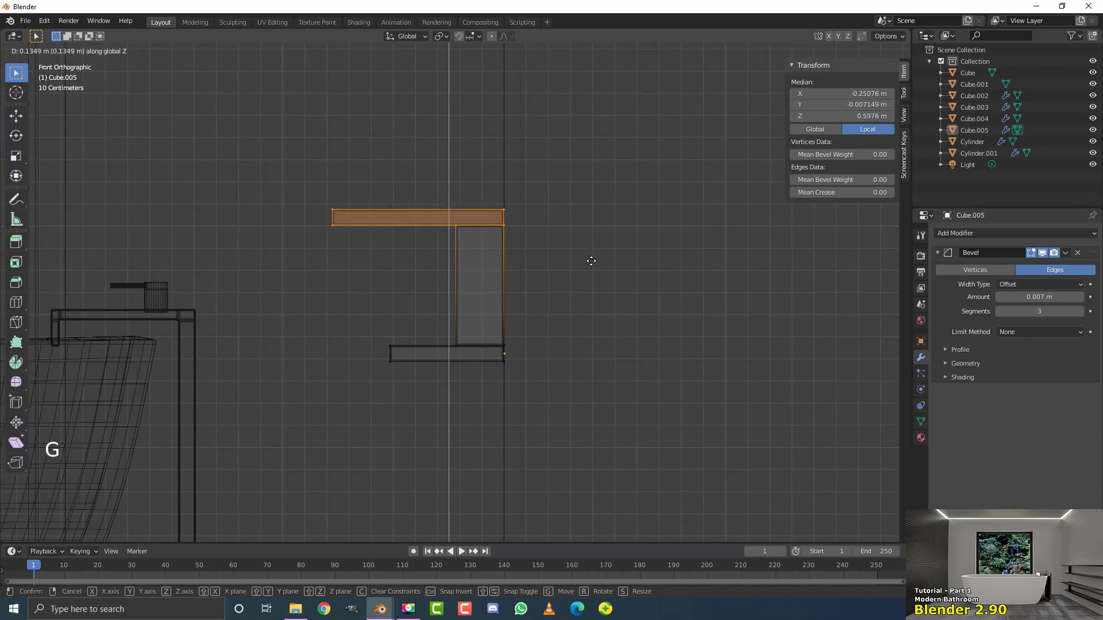
left_click(591, 261)
Exit Edit Mode, switch back to solid shading and view the shelf unit within the room.
scroll(496, 270, "down", 3)
key("Tab")
middle_click_drag(497, 270, 584, 345)
scroll(528, 281, "down", 4)
scroll(585, 345, "up", 3)
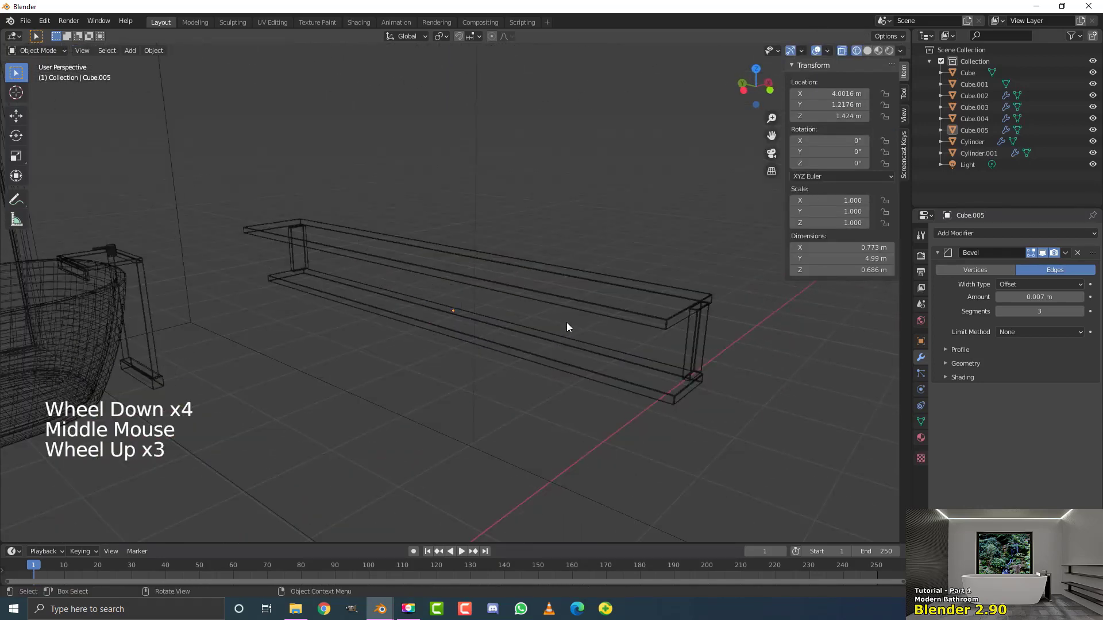
scroll(593, 332, "down", 1)
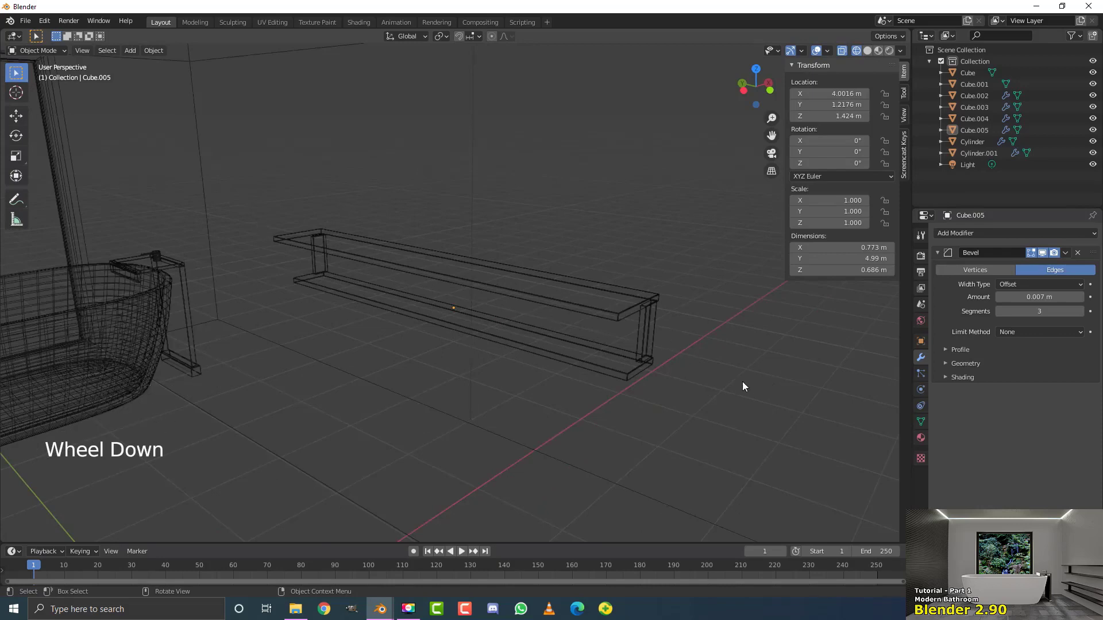
scroll(543, 332, "down", 3)
key("KP_0")
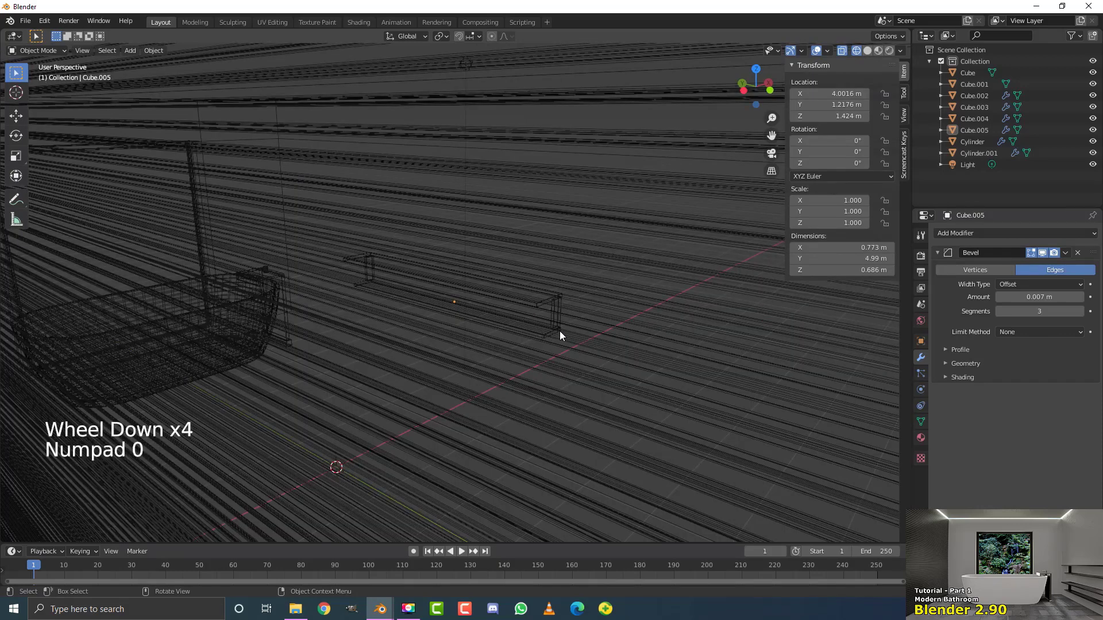
mouse_move(559, 330)
middle_mouse_down()
mouse_move(614, 322)
mouse_move(552, 345)
middle_mouse_up()
key("z")
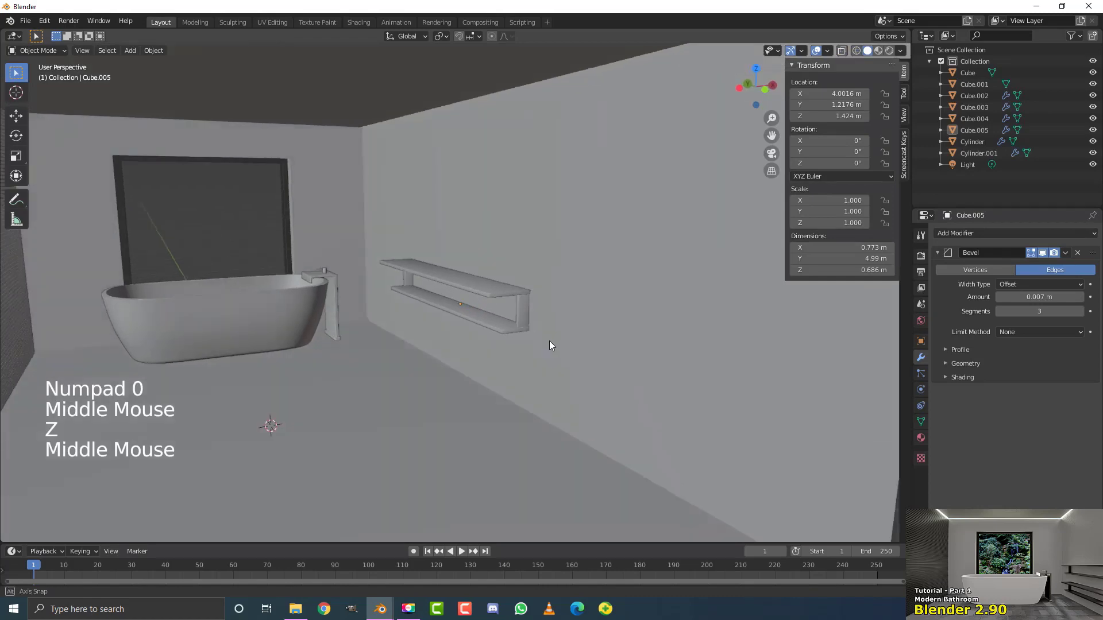
Lower the wall shelf unit along Z by about 0.54 m.
scroll(475, 298, "up", 1)
scroll(475, 298, "down", 1)
middle_click_drag(475, 298, 488, 332)
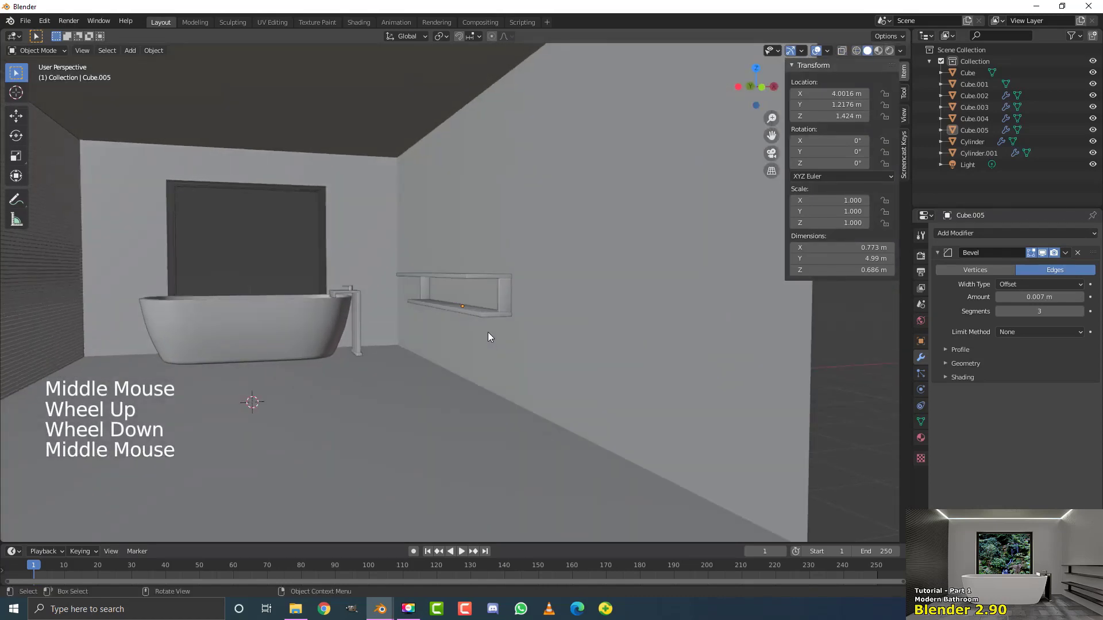
scroll(488, 332, "up", 1)
left_click(474, 271)
key("g")
key("z")
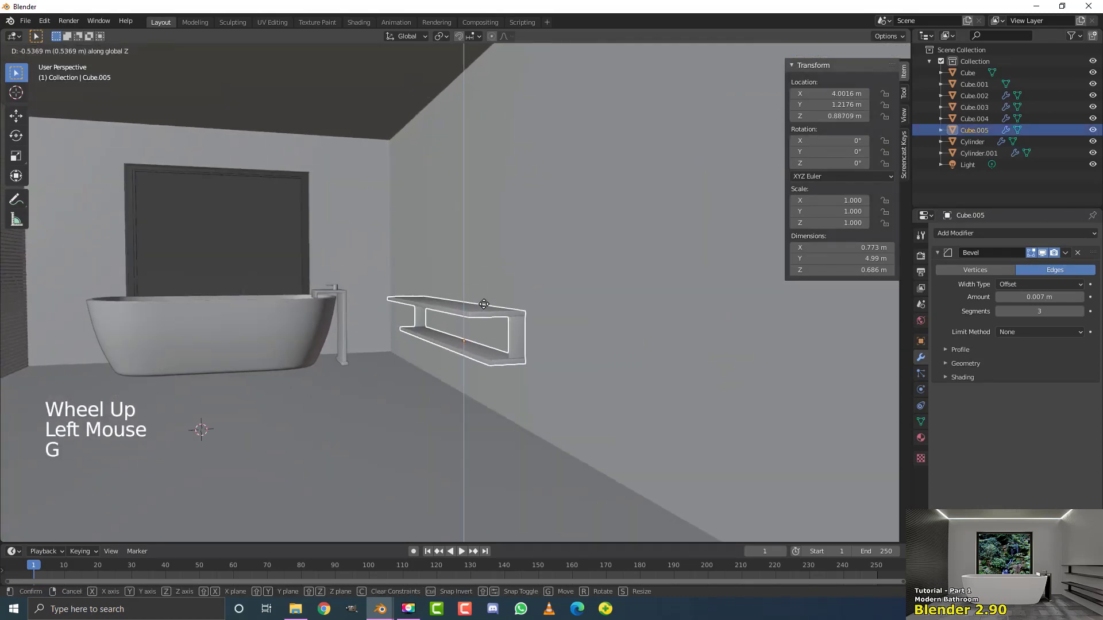
left_click(488, 303)
Duplicate the shelf unit straight up along Z to a height of about 1.85 m and deselect it.
scroll(491, 304, "down", 3)
middle_click_drag(490, 304, 494, 319)
scroll(495, 321, "up", 2)
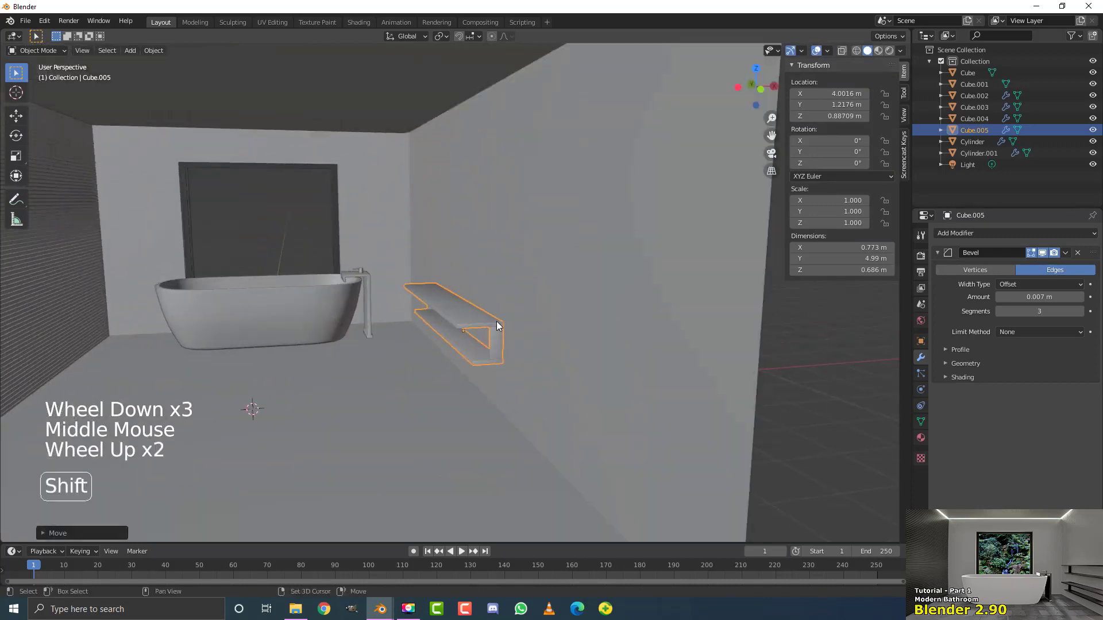
key("shift+d")
key("z")
left_click(518, 276)
scroll(518, 275, "down", 3)
mouse_move(518, 276)
middle_mouse_down()
mouse_move(492, 278)
mouse_move(523, 280)
middle_mouse_up()
scroll(515, 278, "up", 2)
key("alt+a")
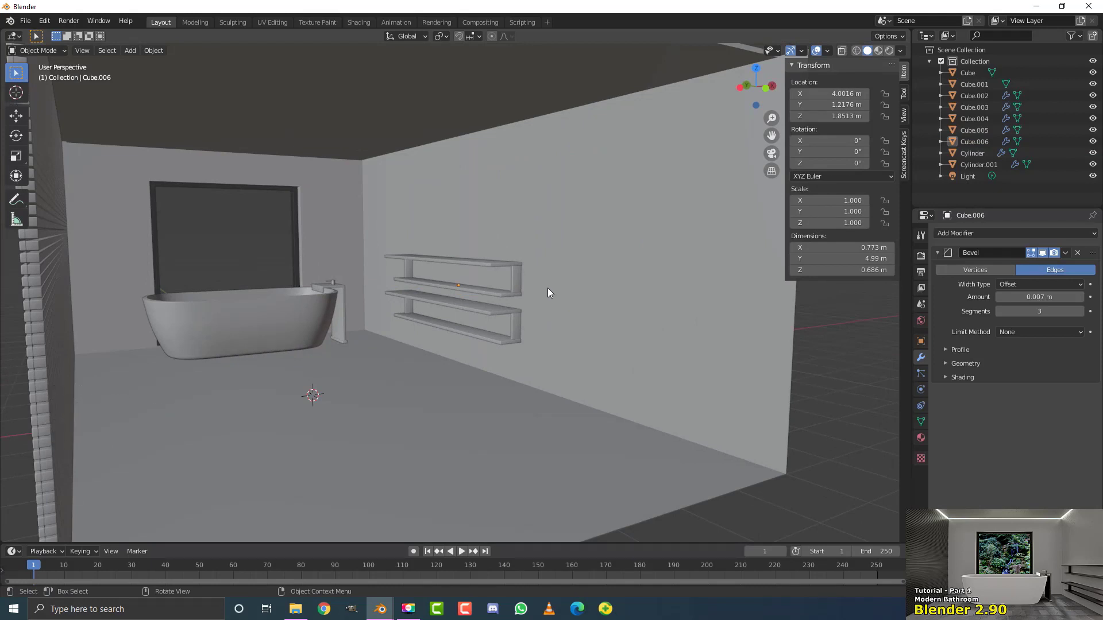
In front view, add a camera and raise it about 1.9 m along Z.
key("KP_1")
middle_click_drag(336, 262, 395, 236, "shift")
scroll(395, 236, "up", 3)
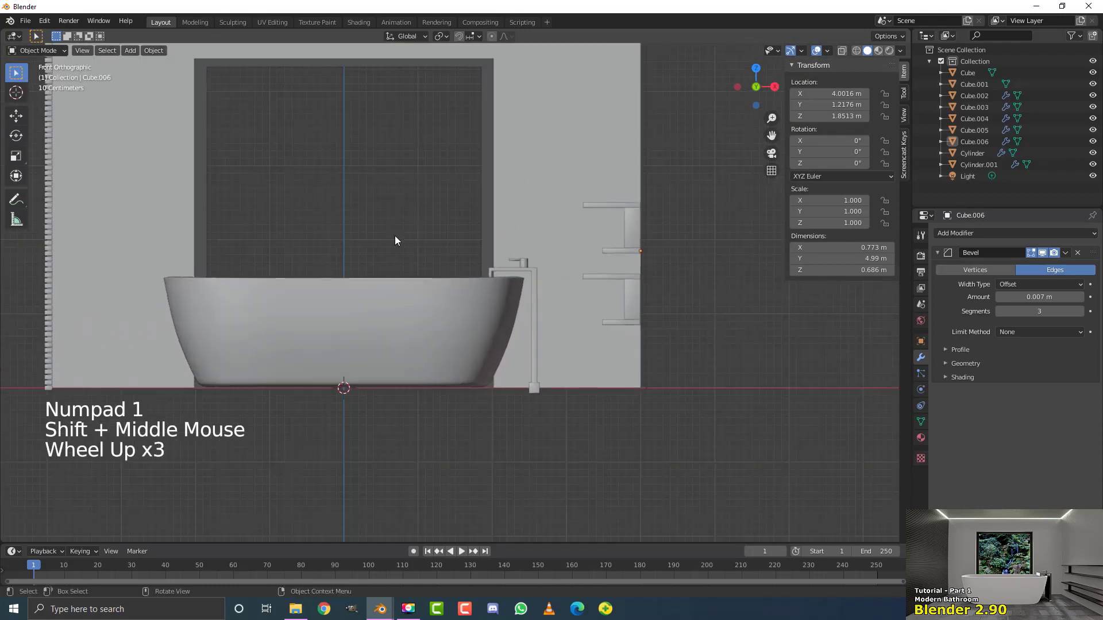
key("shift+a")
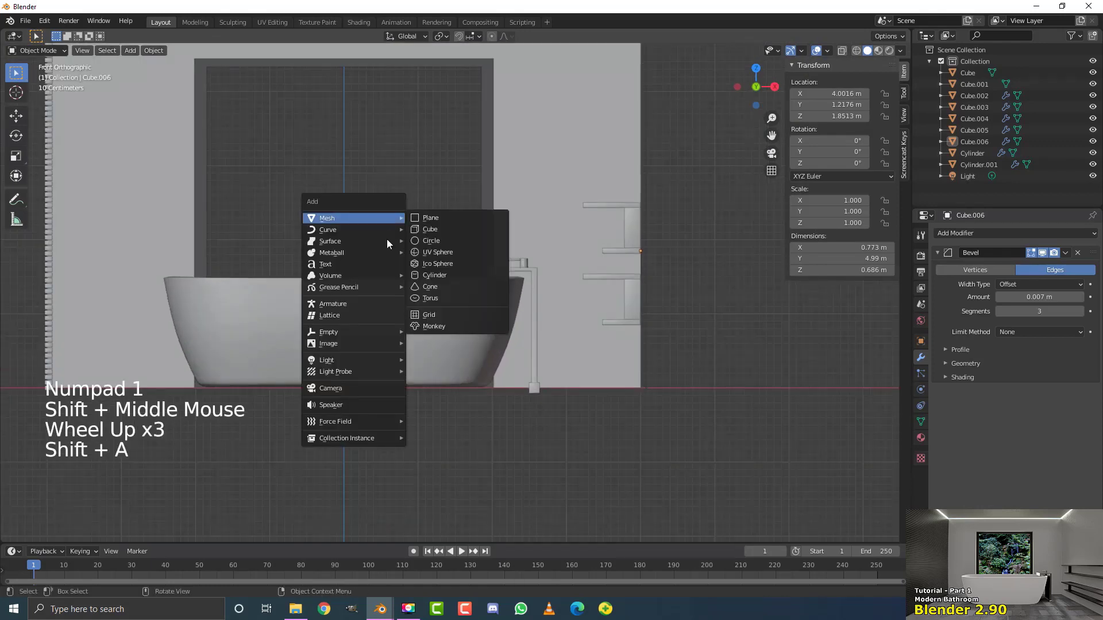
left_click(337, 389)
key("g")
key("z")
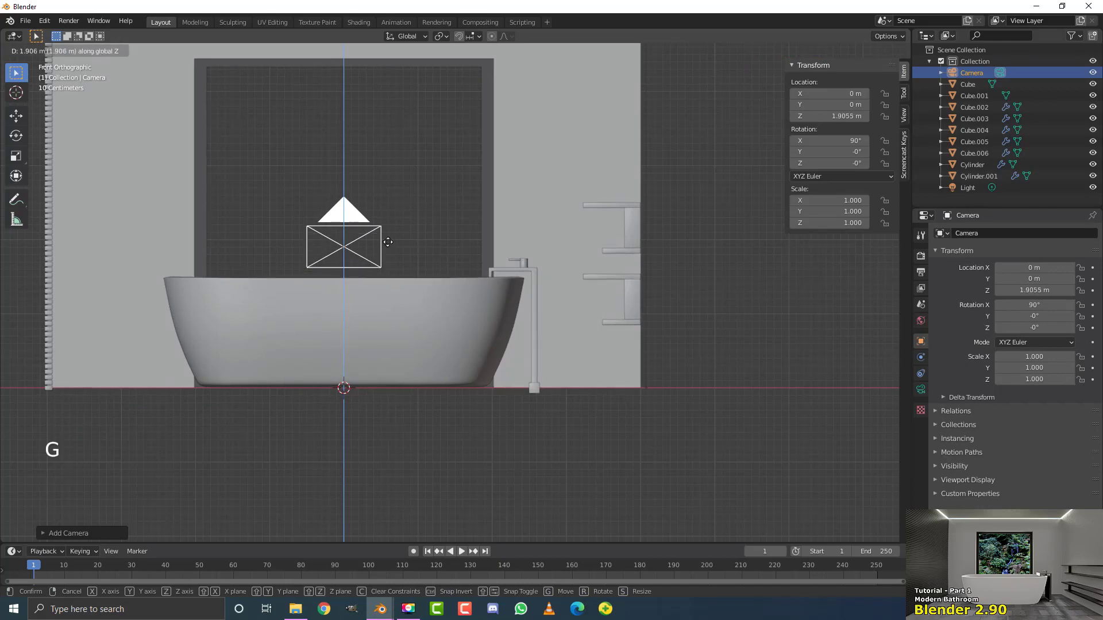
left_click(388, 241)
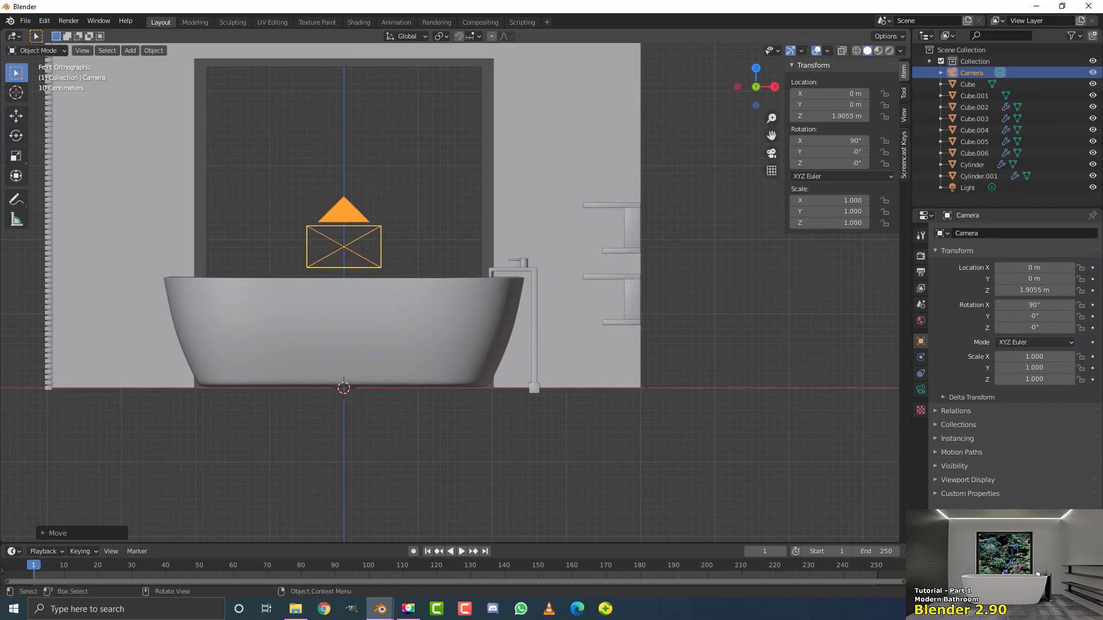
Set the camera's focal length to 24 mm and frame the scene through the camera view.
left_click(373, 230)
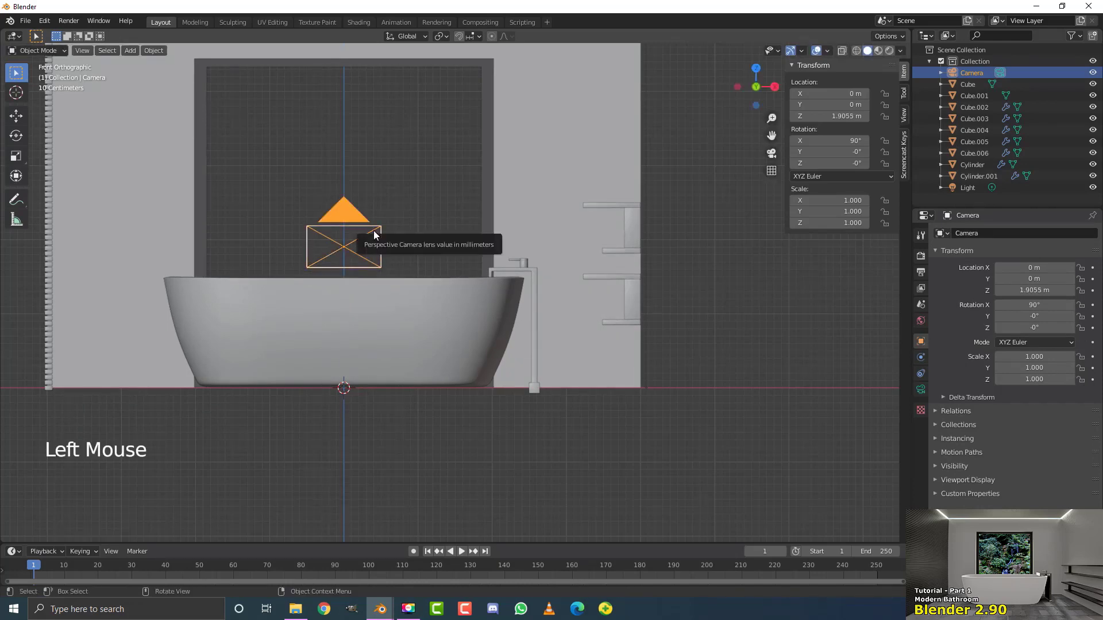
left_click(920, 391)
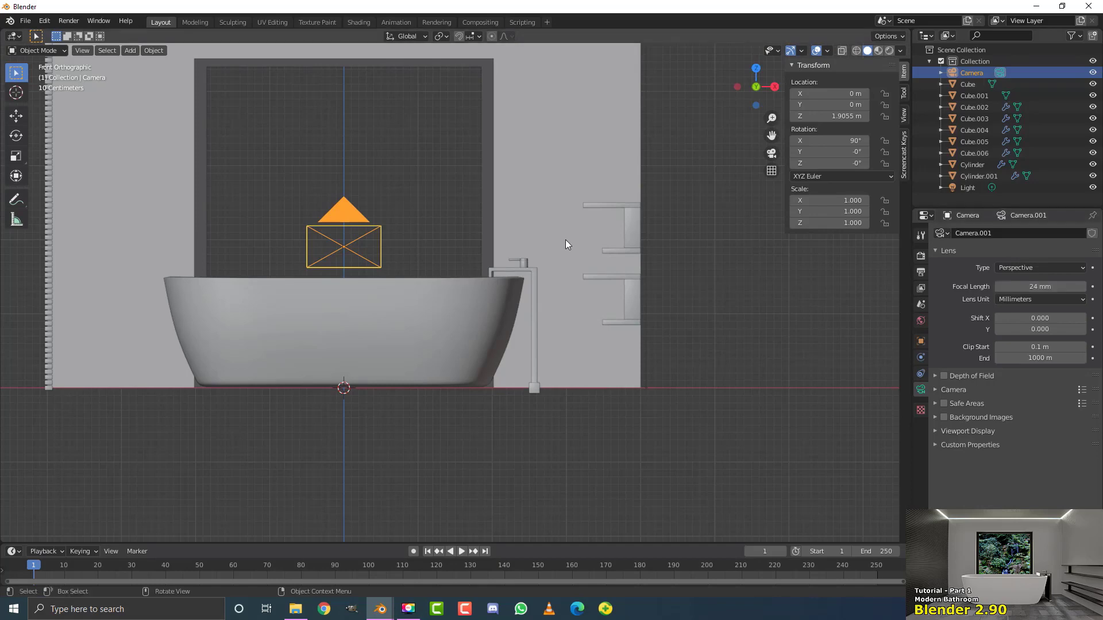
scroll(408, 274, "down", 2)
middle_click_drag(408, 274, 401, 293)
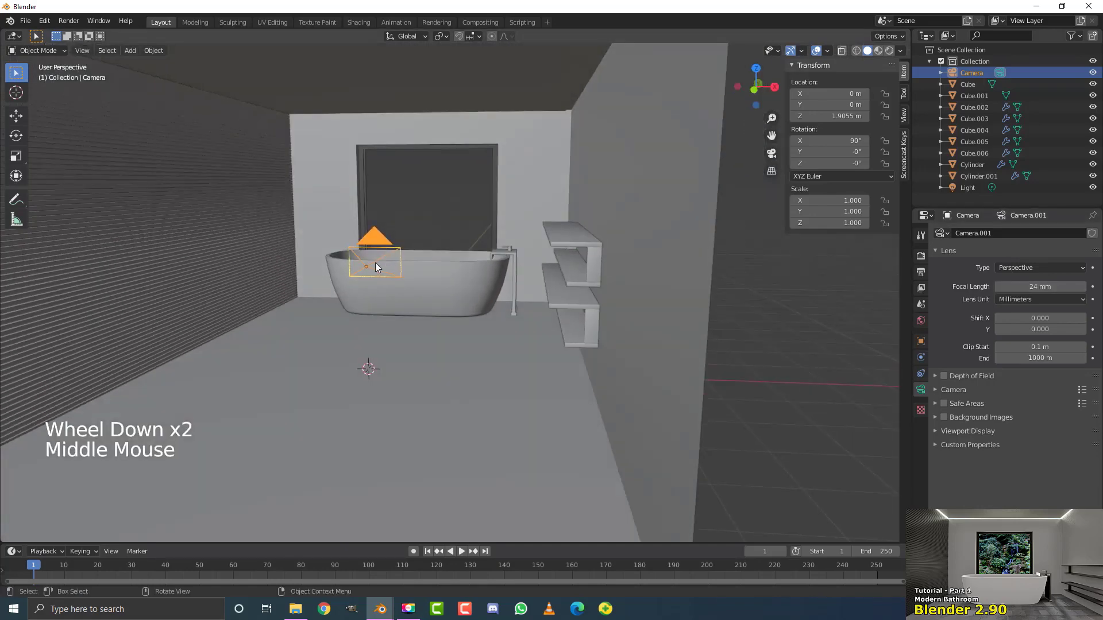
key("KP_0")
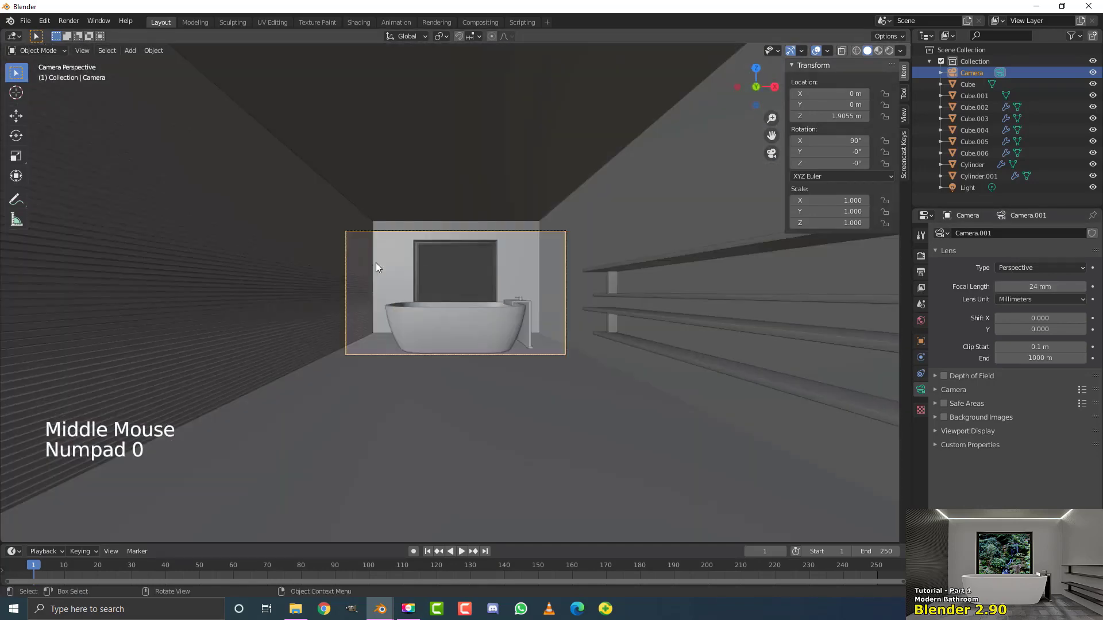
scroll(375, 263, "up", 4)
scroll(567, 325, "up", 1)
middle_click_drag(568, 325, 515, 289, "shift")
scroll(514, 289, "up", 1, "shift")
middle_click_drag(515, 289, 554, 284, "shift")
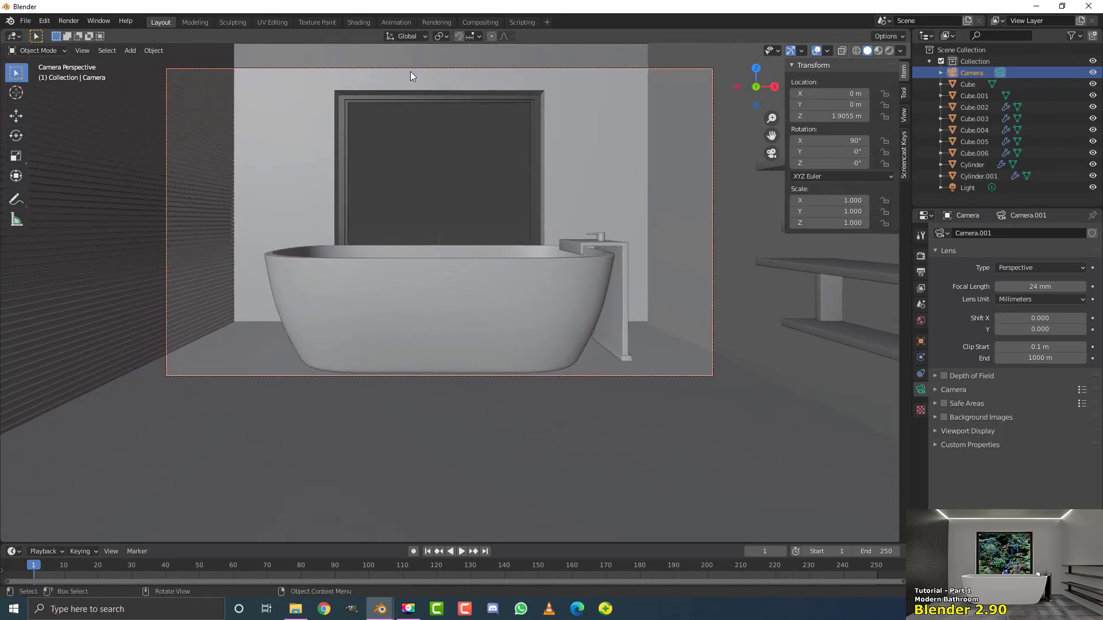
Move the camera back from the bathtub along Y to about -5.23 m.
key("g")
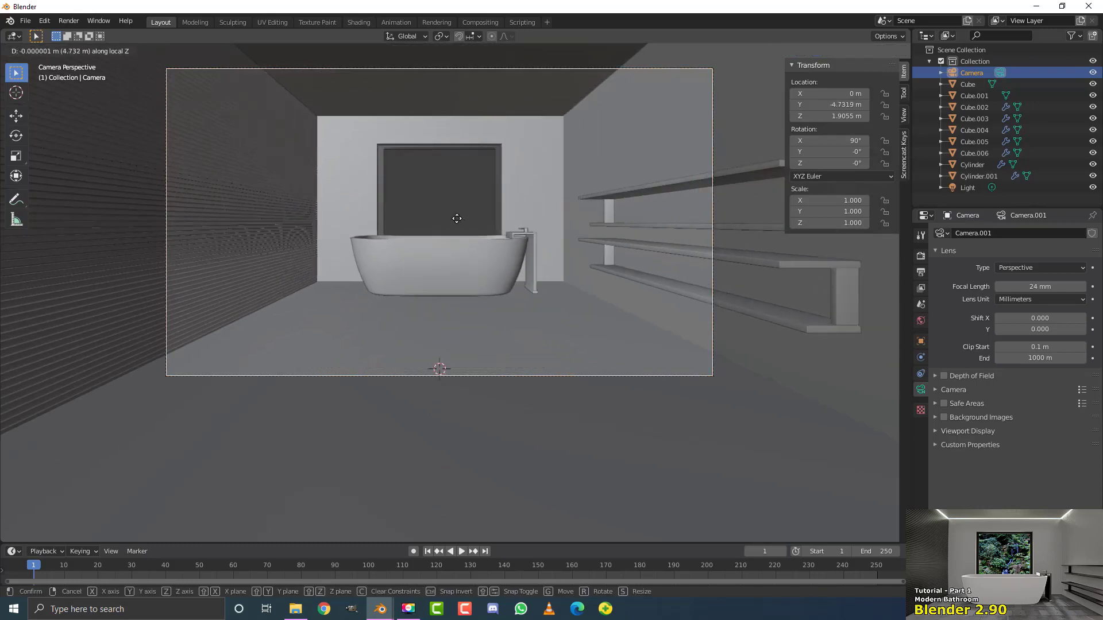
left_click(456, 217)
scroll(544, 240, "down", 5)
scroll(544, 239, "up", 1)
middle_click_drag(544, 239, 480, 256)
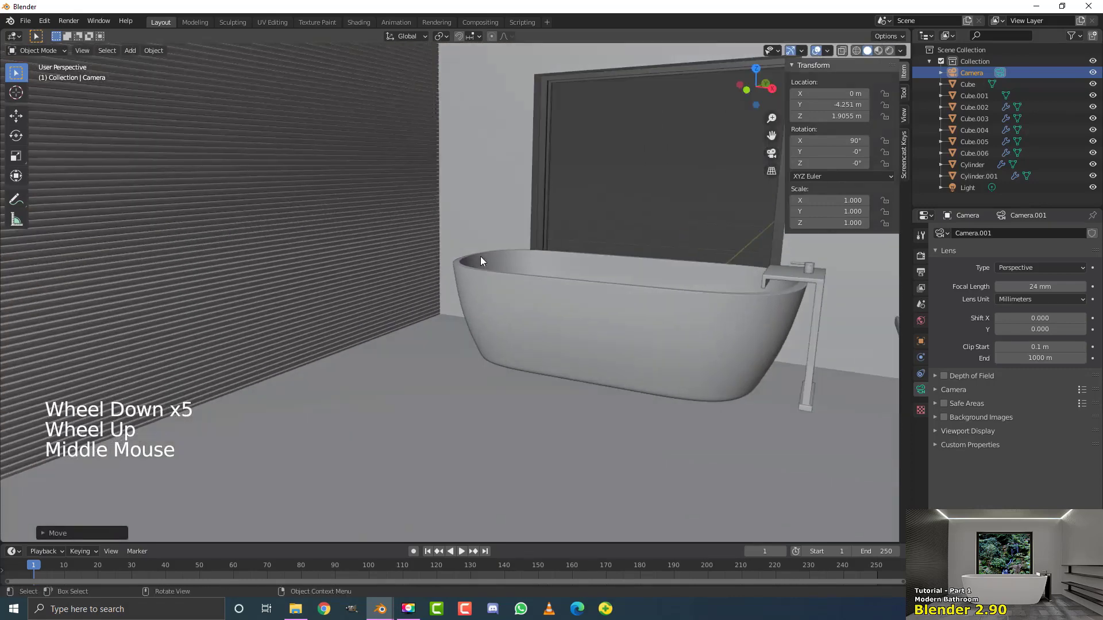
scroll(481, 256, "down", 5)
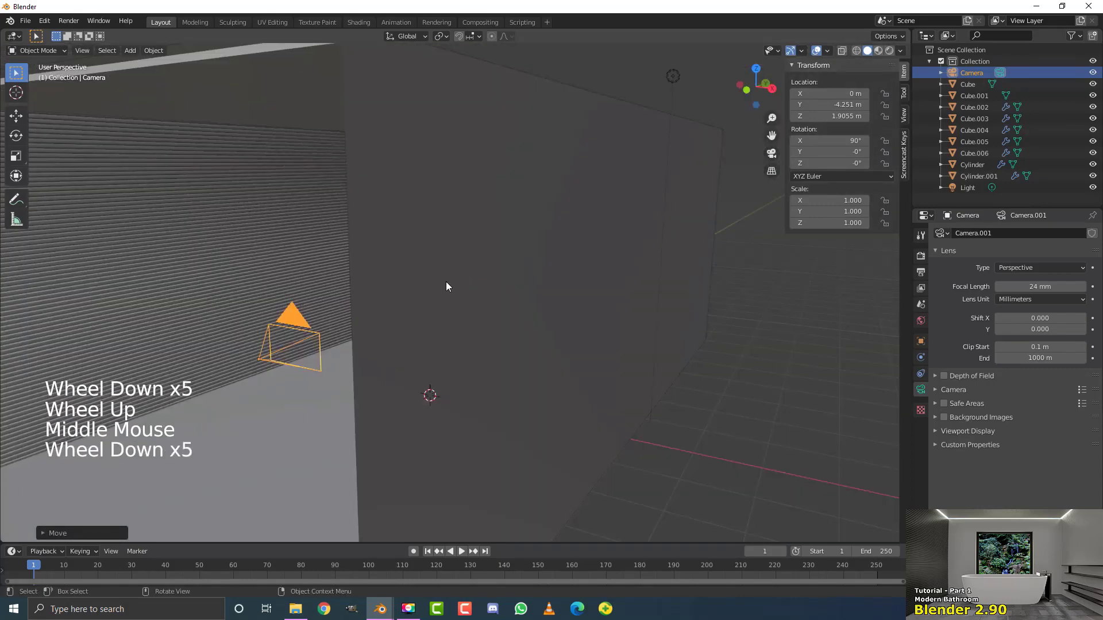
key("g")
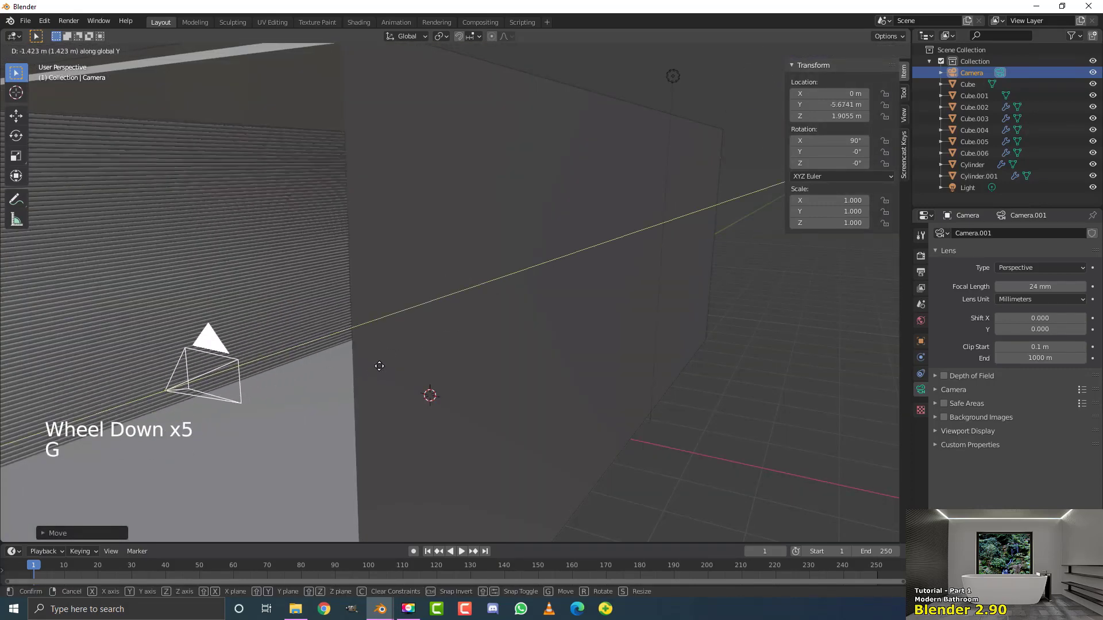
left_click(401, 355)
Check the framing through the camera and readjust its distance to about -4.94 m on Y.
key("KP_0")
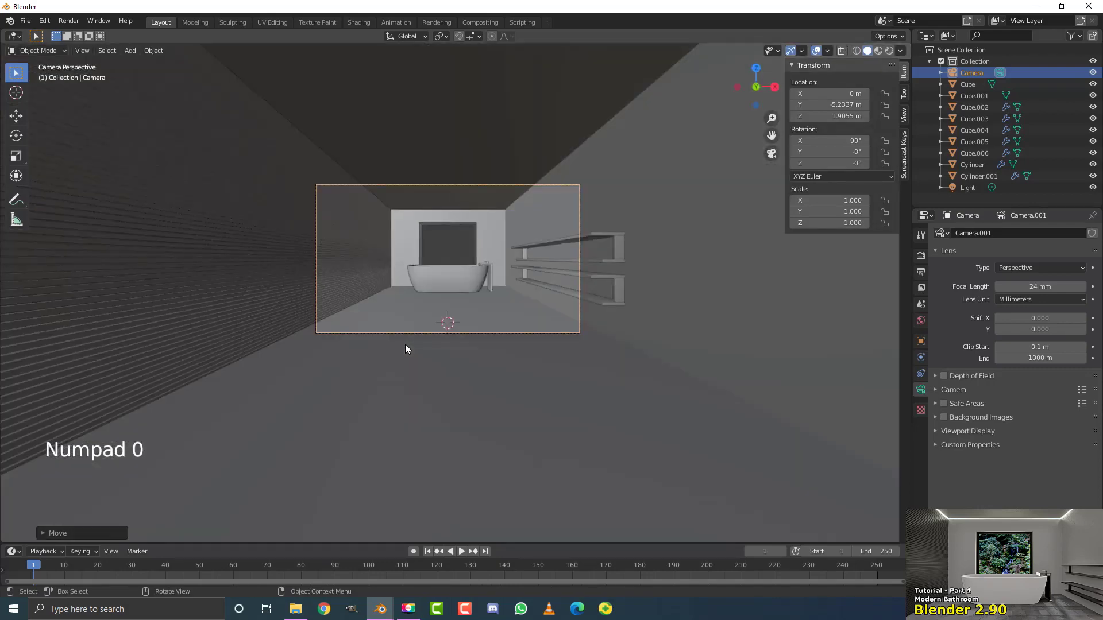
scroll(405, 344, "up", 4)
key("g")
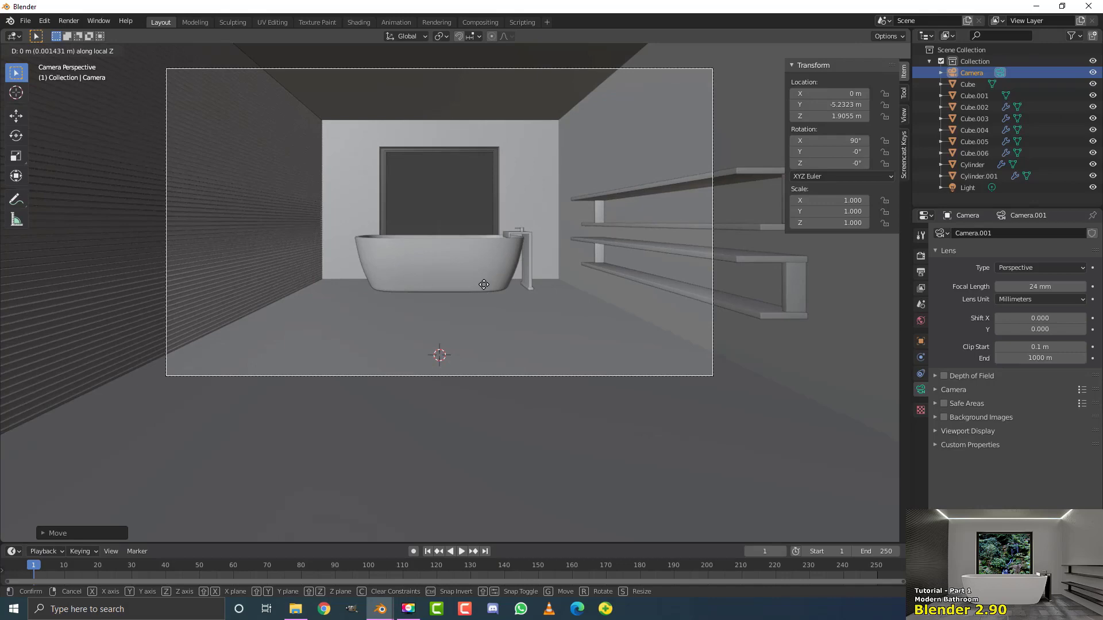
left_click(484, 284)
scroll(494, 288, "down", 7)
scroll(475, 314, "down", 11)
mouse_move(506, 290)
middle_mouse_down()
mouse_move(474, 314)
mouse_move(412, 314)
mouse_move(457, 332)
mouse_move(426, 326)
mouse_move(544, 303)
mouse_move(412, 285)
mouse_move(428, 285)
mouse_move(370, 325)
mouse_move(448, 341)
middle_mouse_up()
key("g")
left_click(425, 319)
scroll(457, 332, "up", 3)
key("z")
left_click(472, 302)
key("z")
left_click(482, 288)
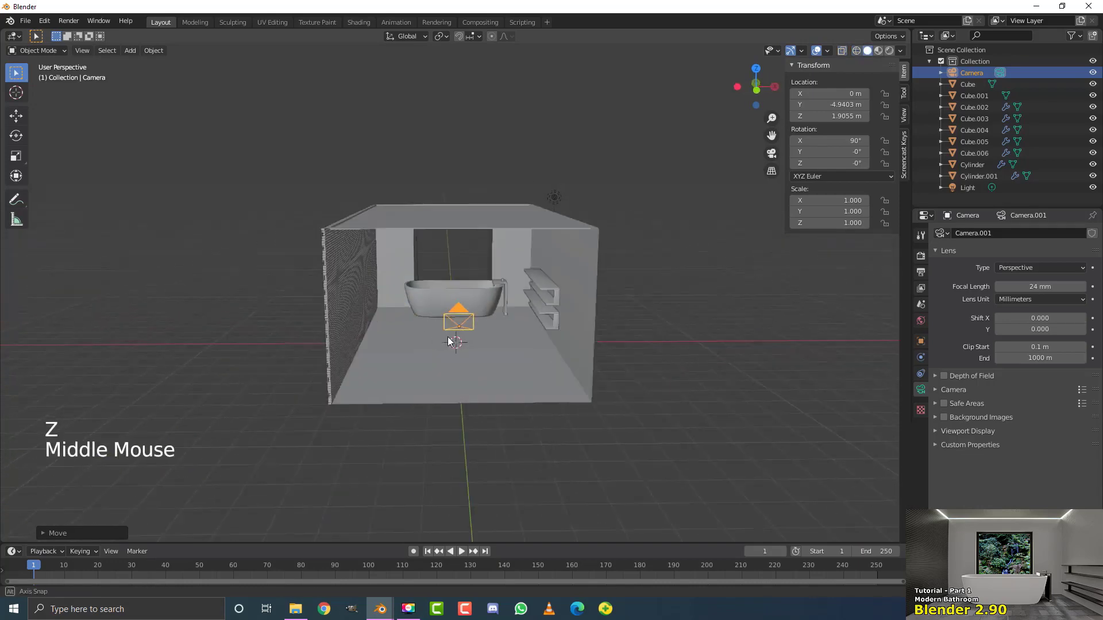
Select both wall shelf units and scale them down uniformly to about 0.656.
scroll(534, 302, "up", 2)
left_click(560, 282)
left_click(585, 329, "shift")
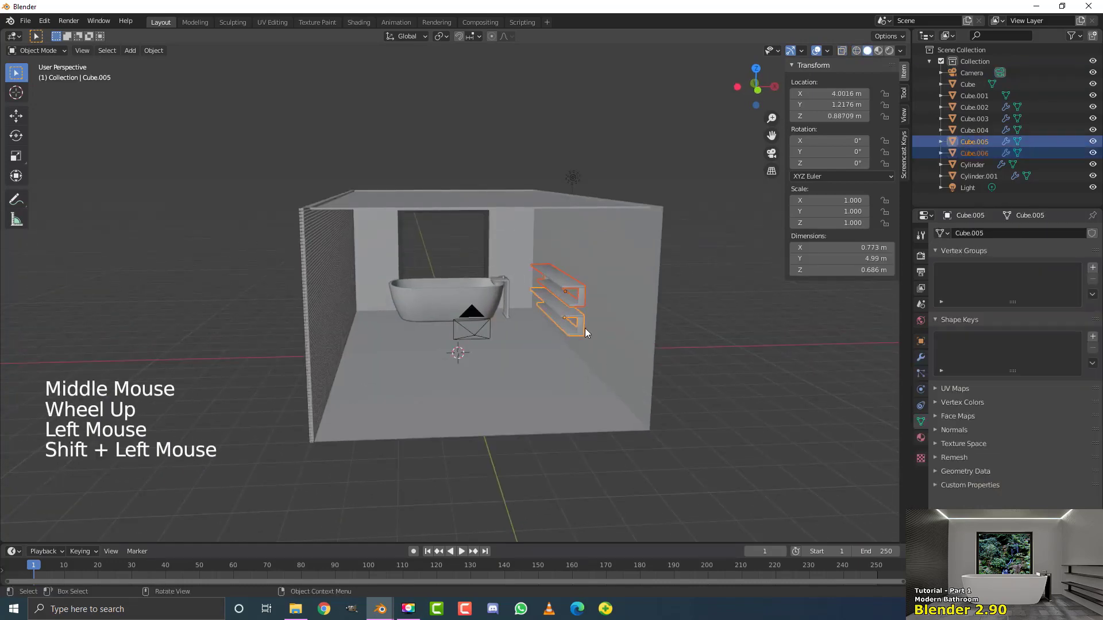
mouse_move(585, 332)
middle_mouse_down()
mouse_move(574, 321)
mouse_move(585, 319)
middle_mouse_up()
scroll(586, 320, "up", 2)
key("s")
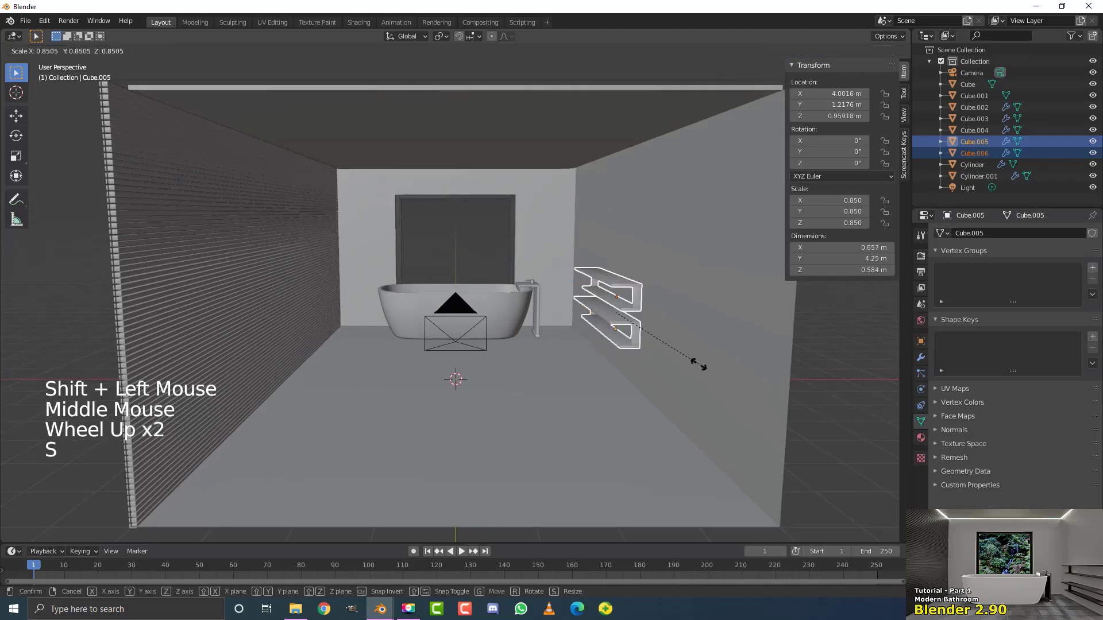
left_click(684, 354)
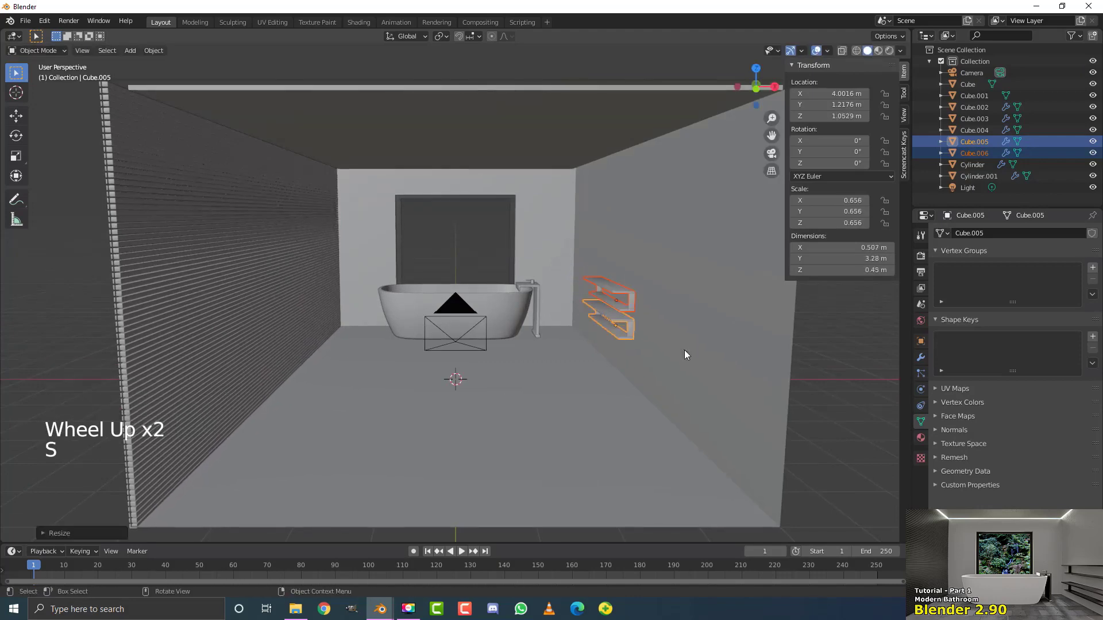
Lower both shelf units along Z and enlarge them to a scale of about 0.752.
scroll(684, 354, "up", 1)
middle_click_drag(684, 354, 662, 350)
key("g")
key("z")
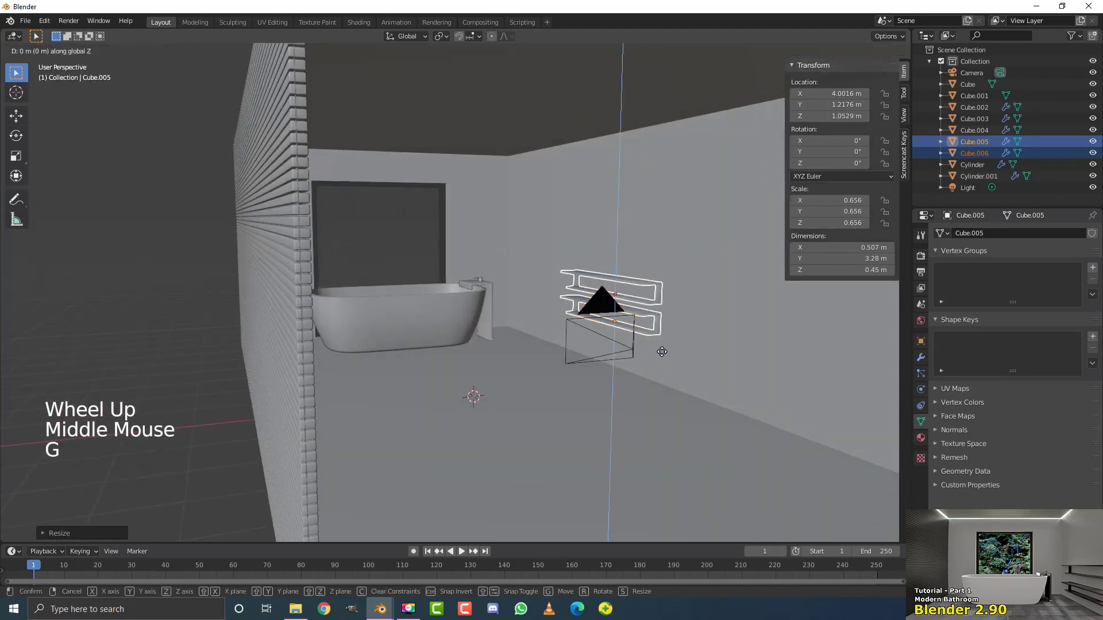
left_click(663, 367)
key("s")
left_click(681, 384)
Move both shelf units along Y to about 3.79 m, towards the window wall, and lower them about 0.17 m.
middle_click_drag(681, 382, 676, 394)
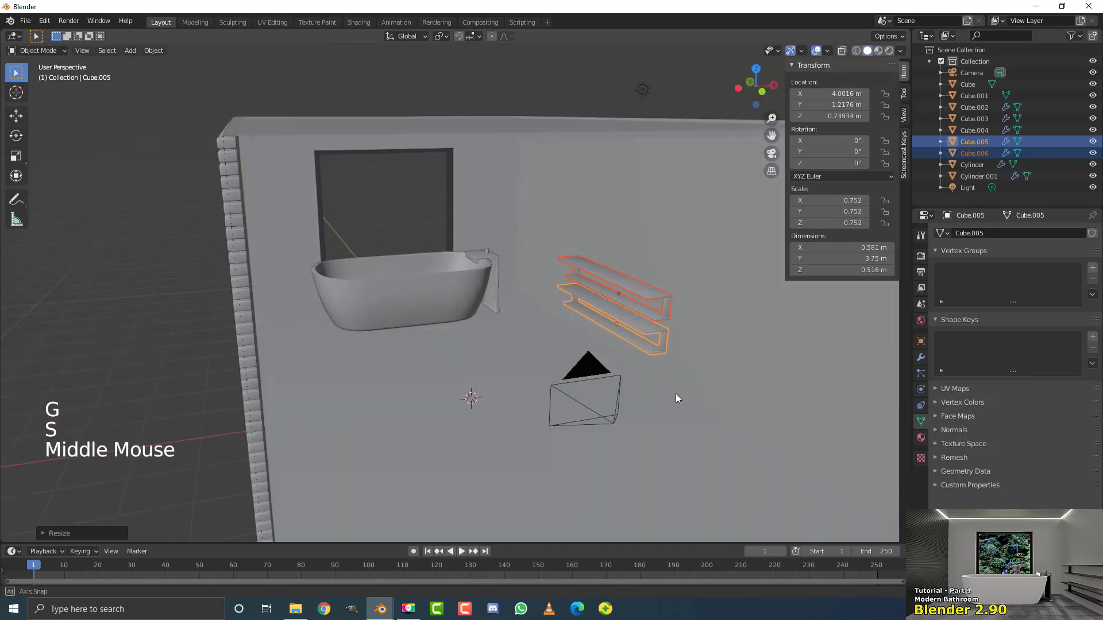
key("g")
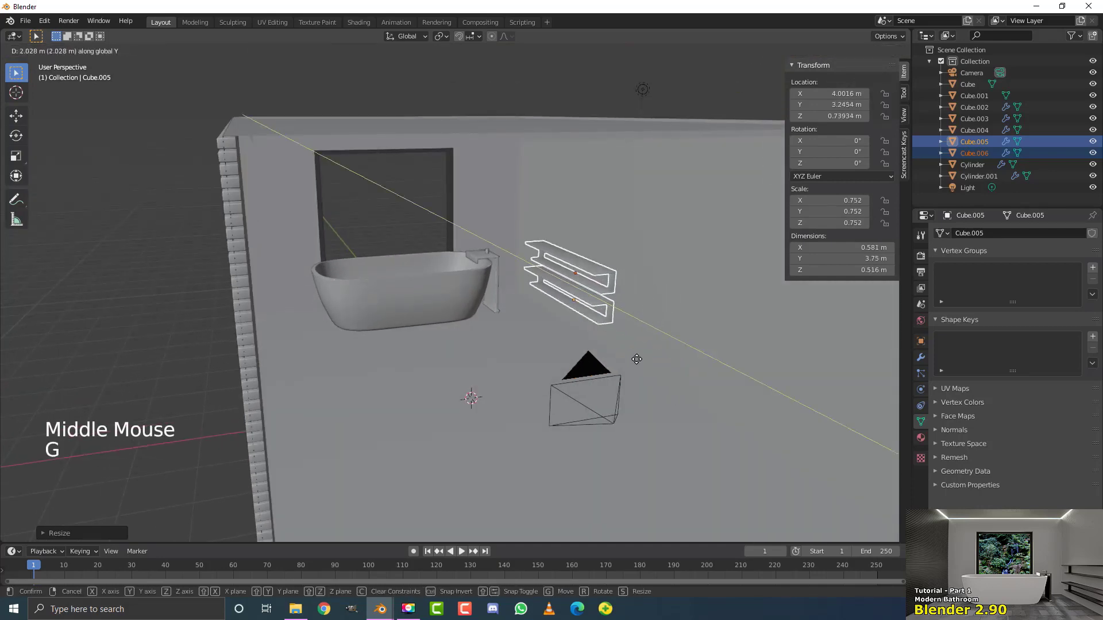
left_click(631, 355)
middle_click_drag(631, 355, 612, 327)
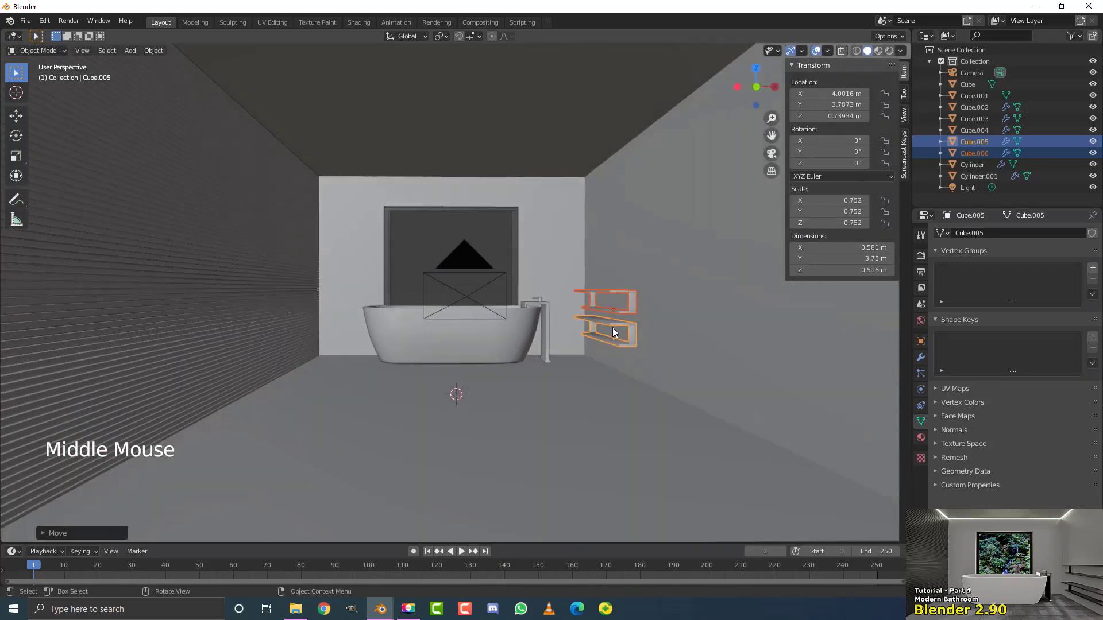
key("g")
key("z")
left_click(615, 335)
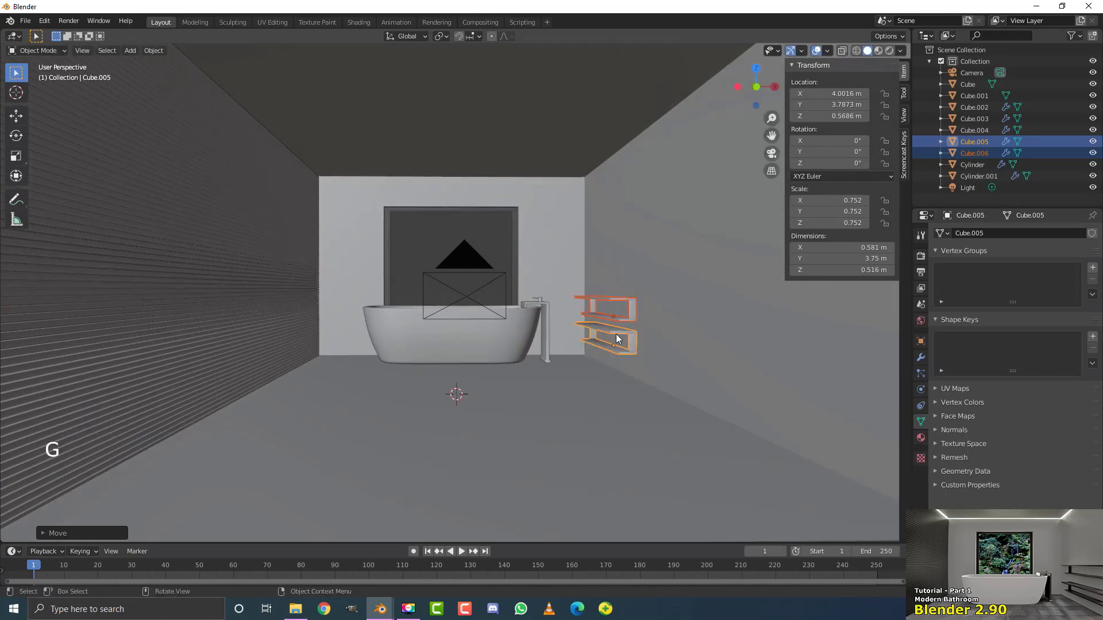
In camera view, nudge both shelf units along X to about 4.001 m and deselect them.
key("KP_0")
scroll(611, 334, "up", 6)
key("alt+a")
middle_click_drag(599, 314, 570, 261, "shift")
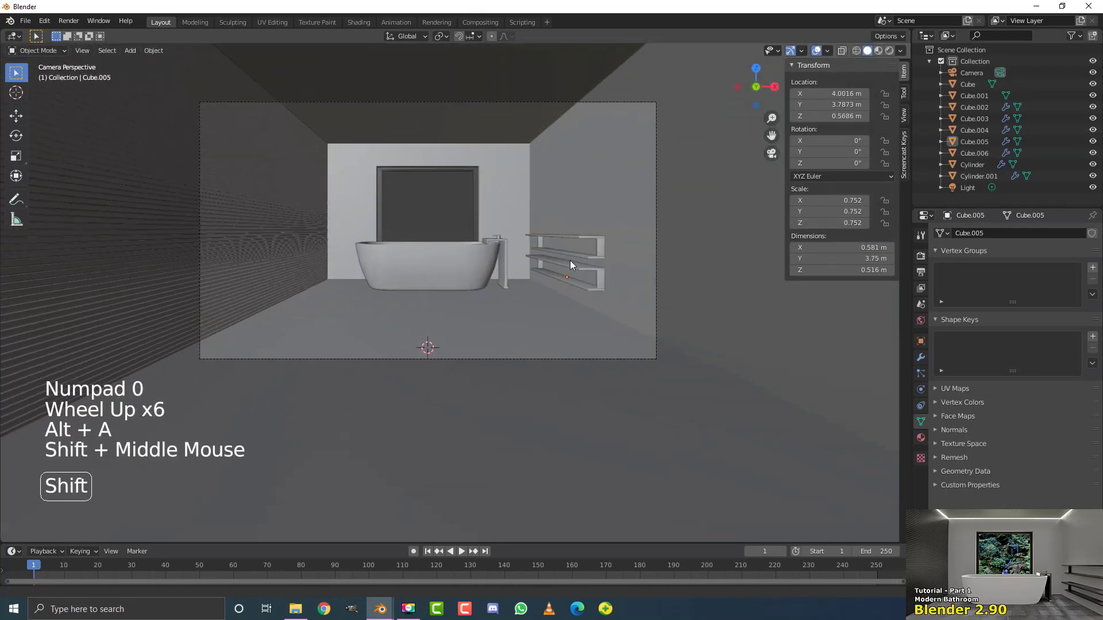
scroll(487, 182, "up", 3)
left_click(591, 221)
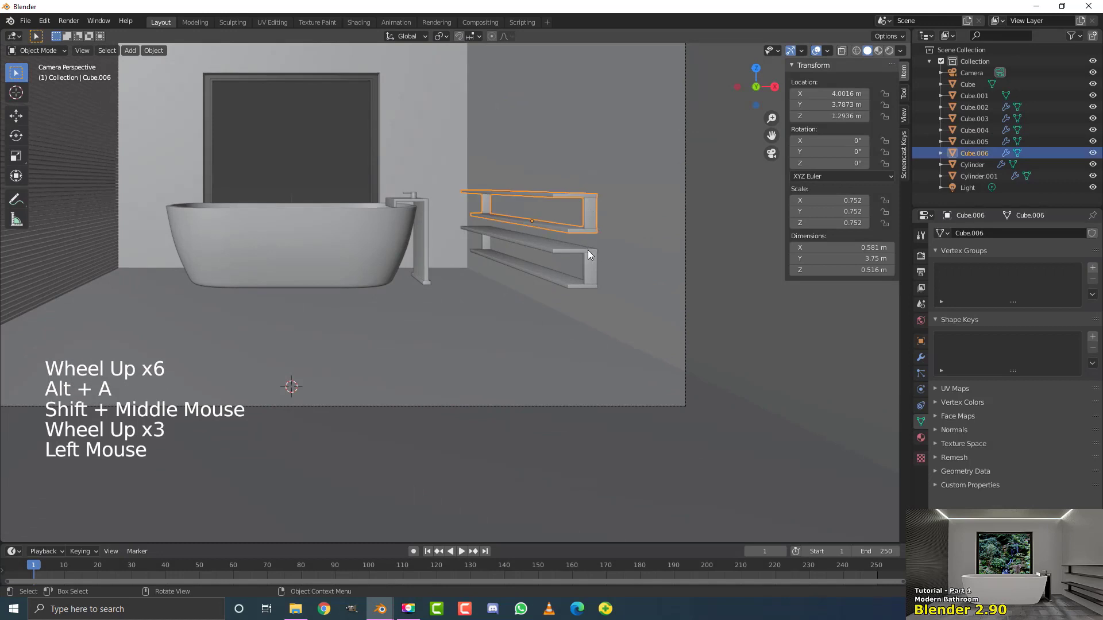
left_click(588, 250, "shift")
key("g")
key("x")
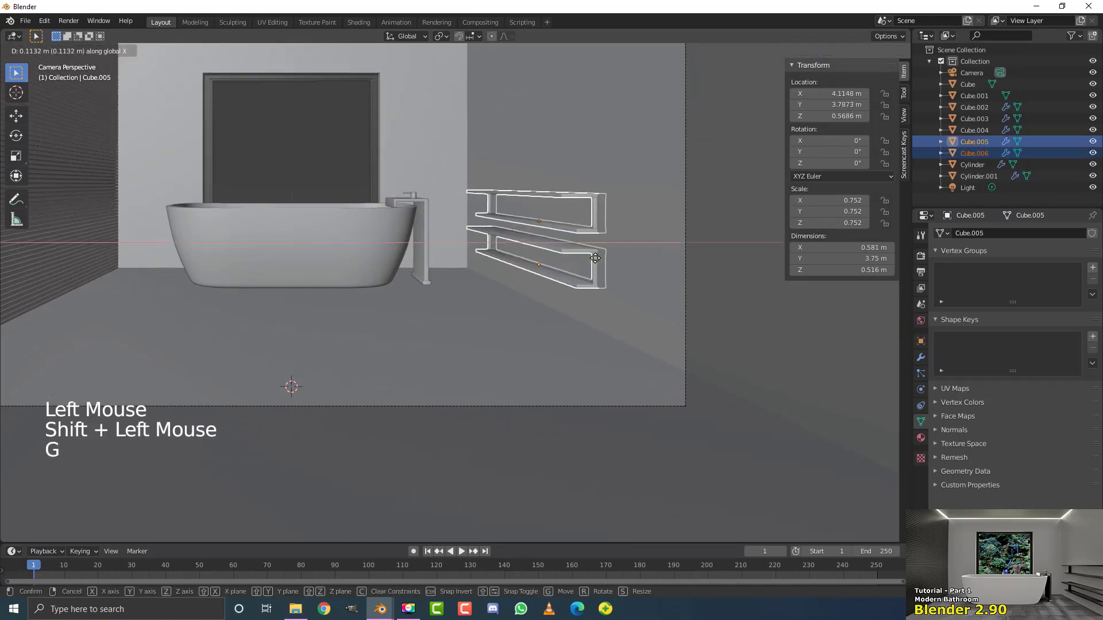
left_click(594, 260)
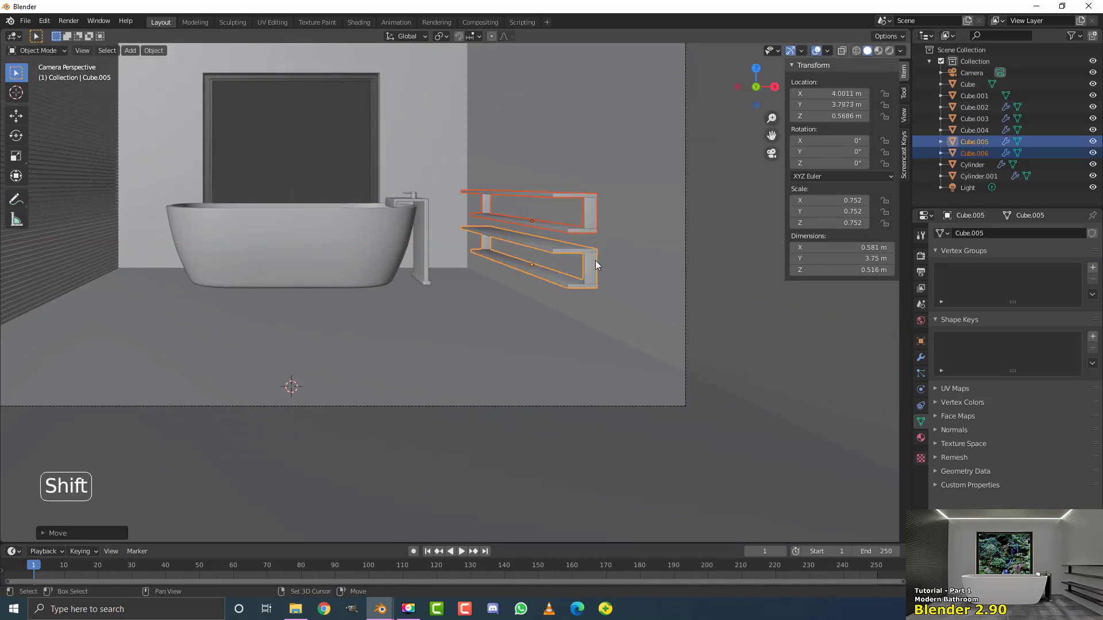
key("alt+a")
Raise the upper shelf unit about 0.29 m along Z and deselect it.
scroll(493, 218, "down", 2)
middle_click_drag(467, 243, 479, 244, "shift")
scroll(542, 224, "up", 2)
left_click(543, 224)
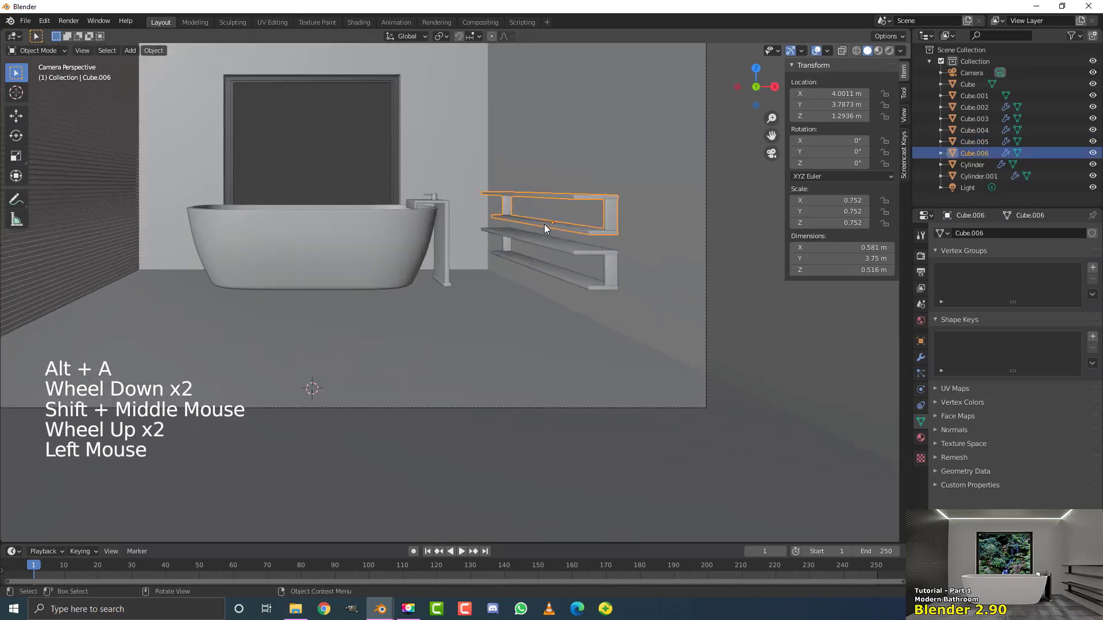
key("g")
key("z")
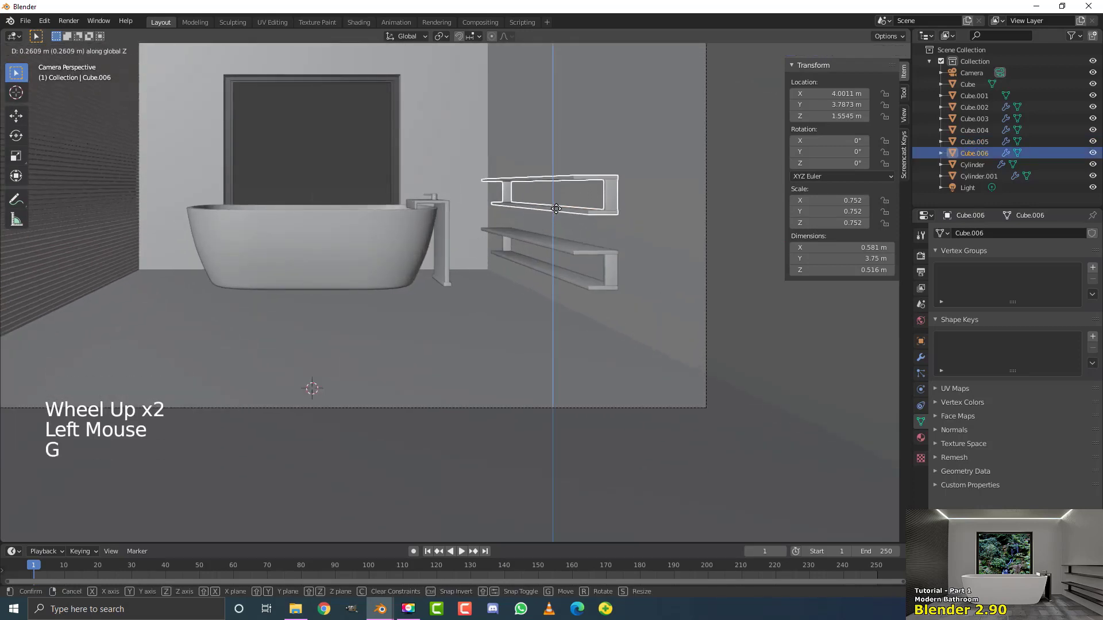
left_click(556, 207)
key("alt+a")
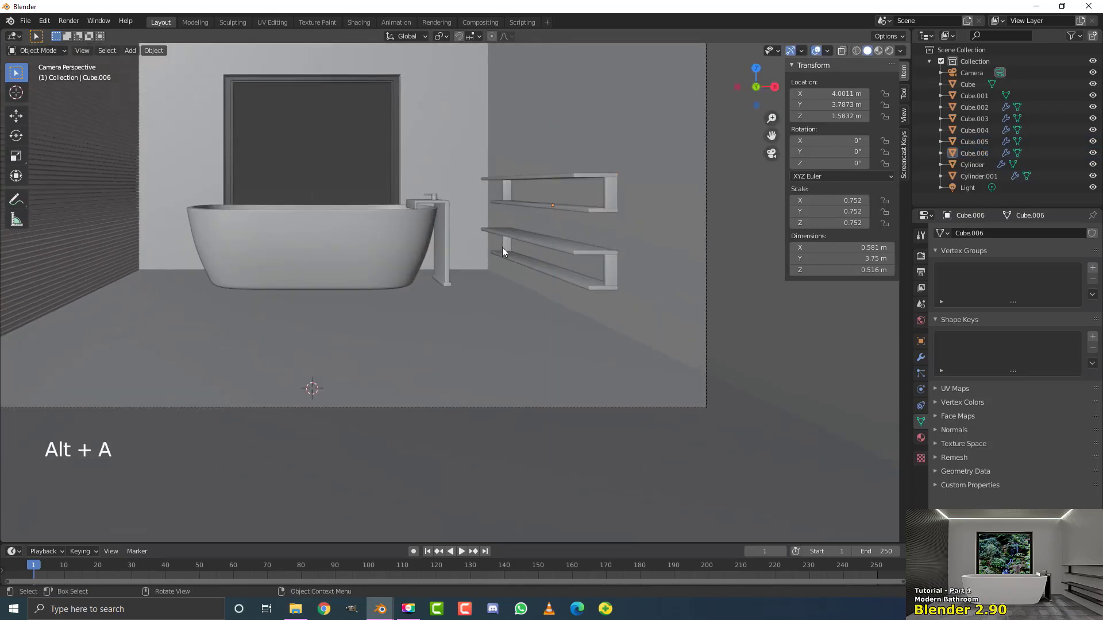
Examine the bathroom layout through the camera and from outside the room, checking the tub, window, slatted wall and shelf units.
scroll(502, 247, "down", 2)
middle_click_drag(502, 247, 517, 270, "shift")
middle_click_drag(372, 270, 437, 269, "shift")
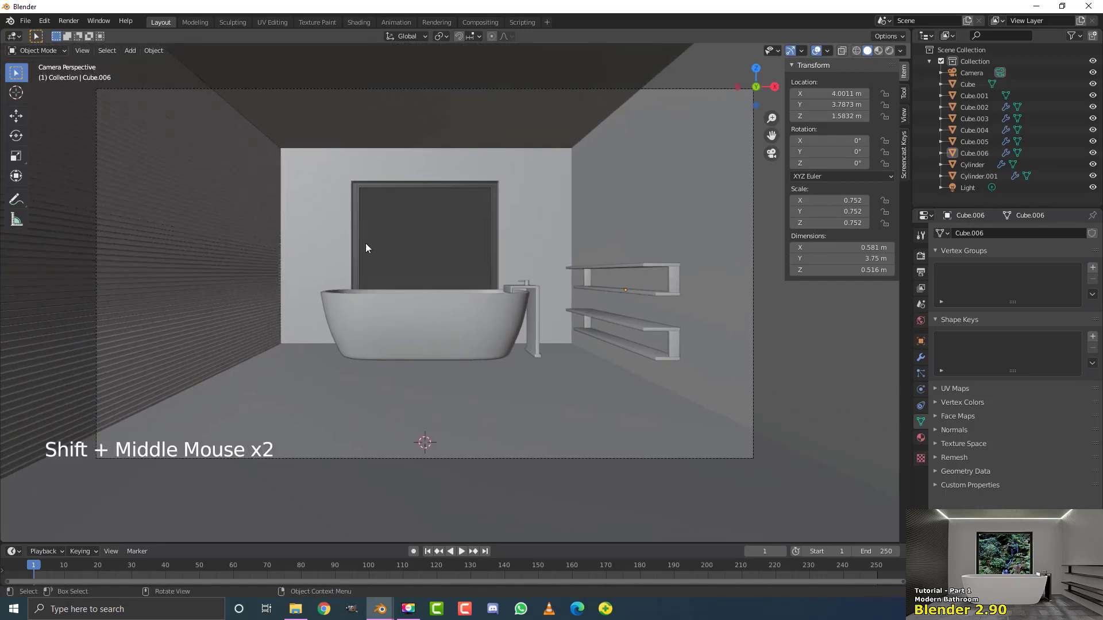
scroll(365, 248, "up", 3)
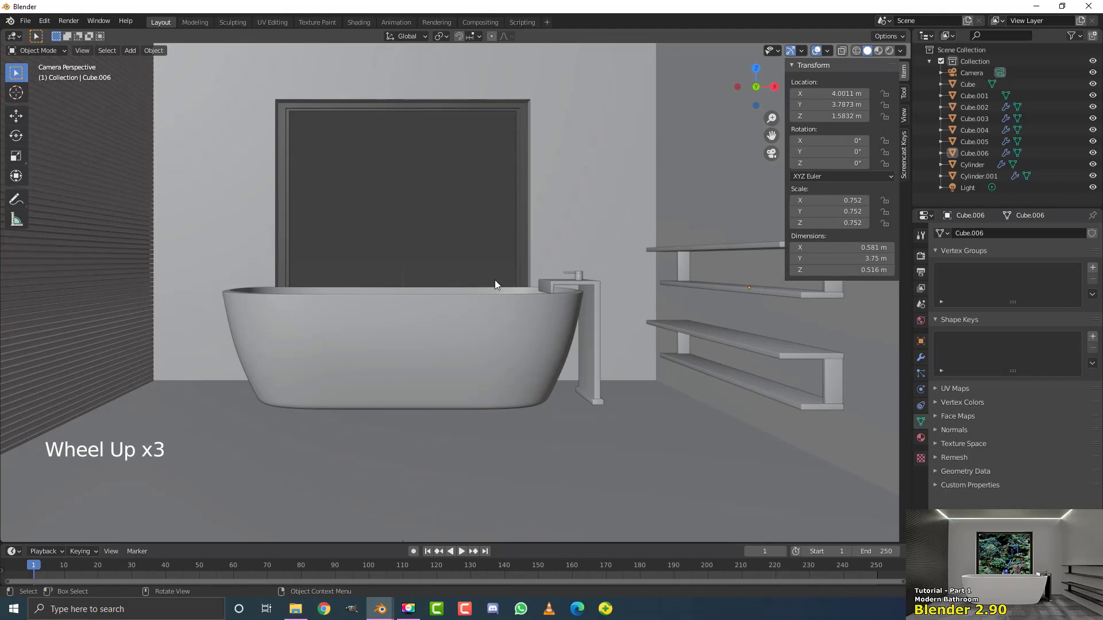
scroll(337, 329, "down", 2)
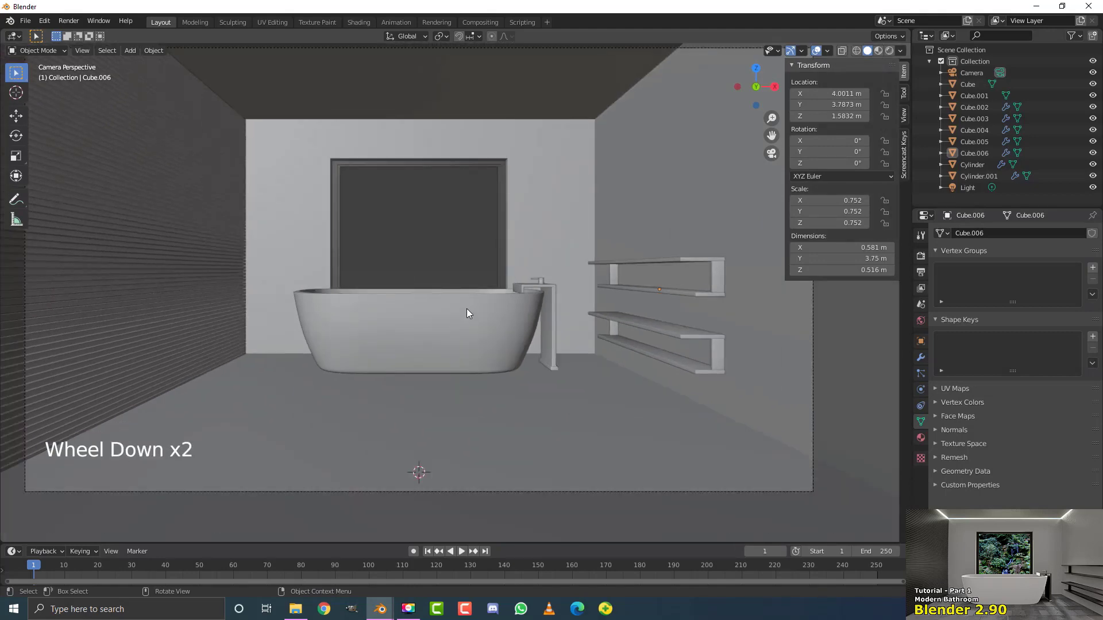
scroll(455, 313, "down", 1)
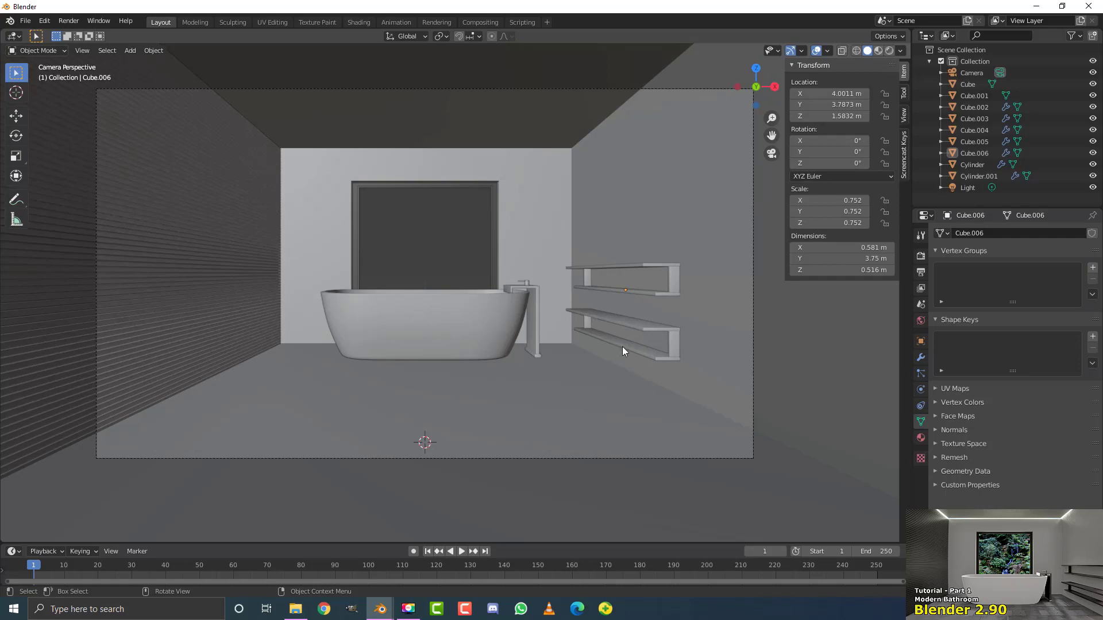
scroll(666, 344, "down", 2)
middle_click_drag(656, 299, 652, 329)
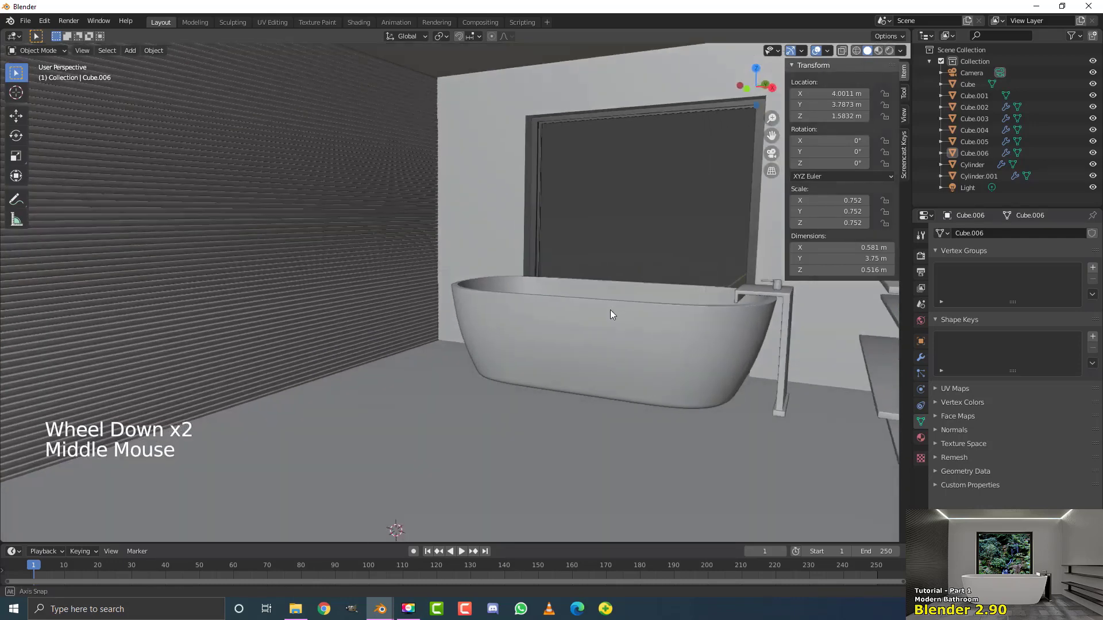
scroll(643, 324, "down", 2)
scroll(598, 333, "down", 3)
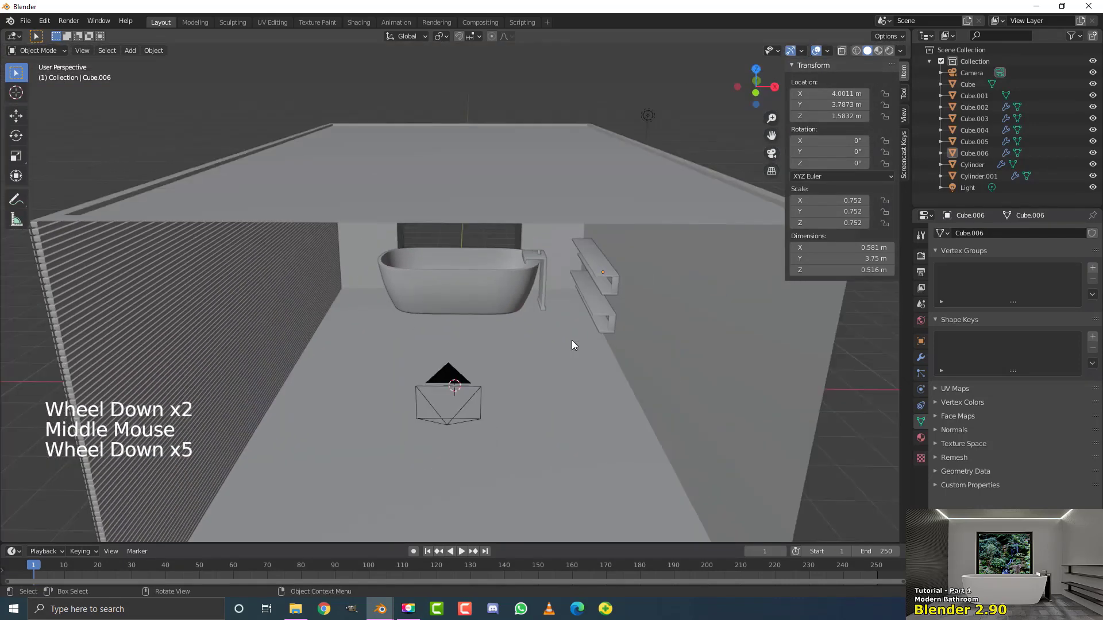
middle_click_drag(570, 340, 574, 329)
scroll(491, 289, "up", 3)
Select the bathtub to inspect it in the room, return to the camera view and clear the selection.
left_click(444, 287)
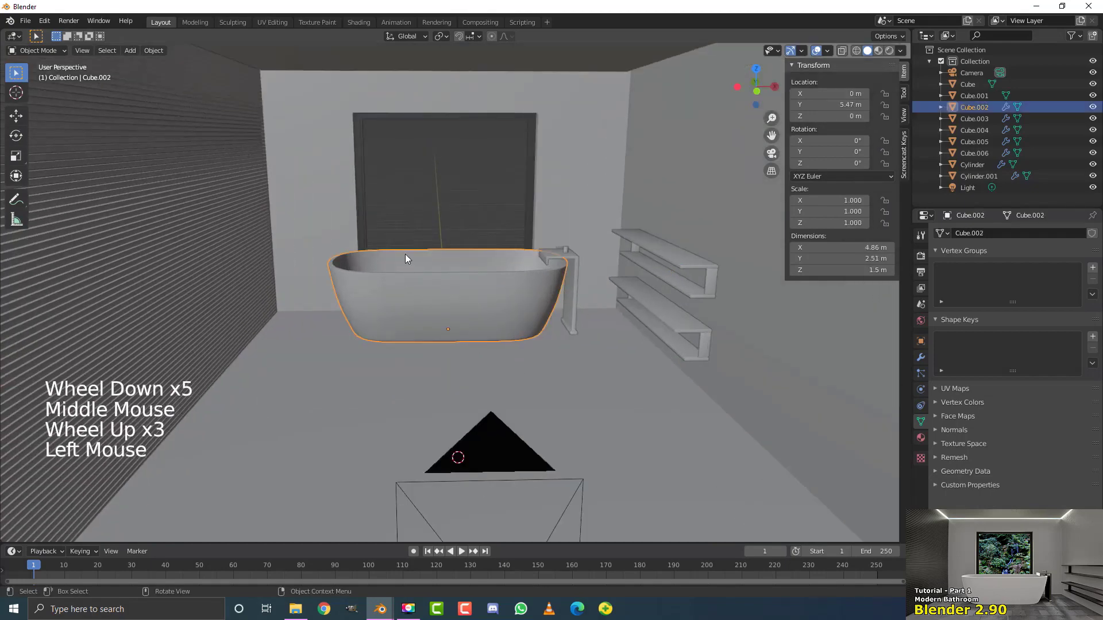
scroll(402, 270, "down", 1)
scroll(515, 312, "down", 3)
mouse_move(515, 312)
middle_mouse_down()
mouse_move(499, 308)
mouse_move(520, 302)
middle_mouse_up()
key("KP_0")
scroll(520, 302, "up", 4)
scroll(517, 301, "down", 2)
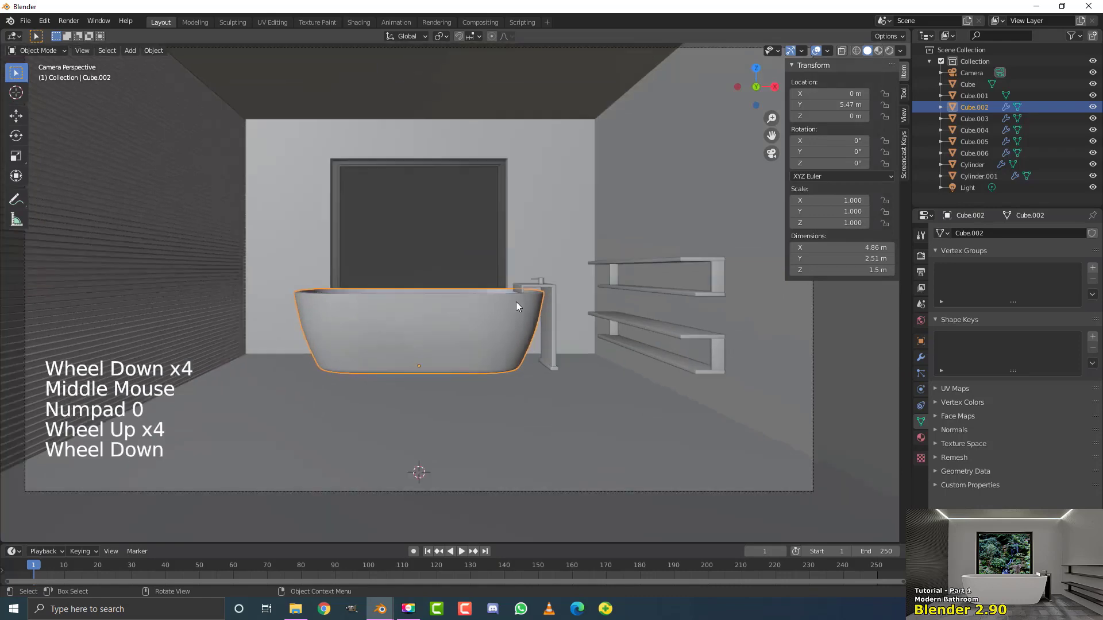
key("alt+a")
Fit the whole camera frame in the viewport and hide the sidebar with the transform values.
scroll(549, 294, "up", 1)
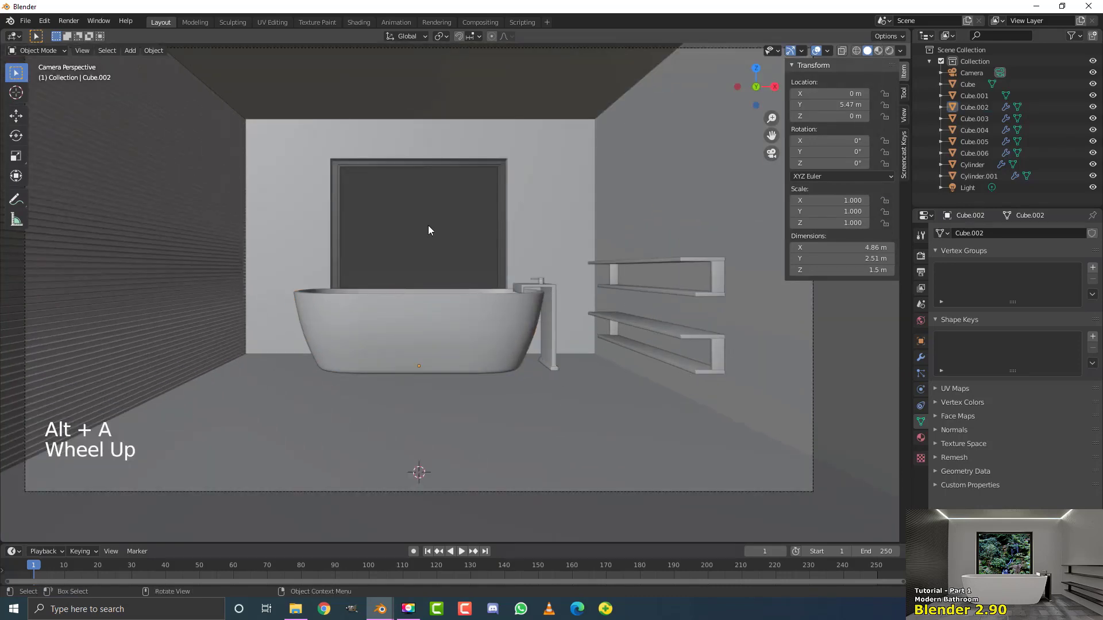
scroll(254, 216, "down", 2)
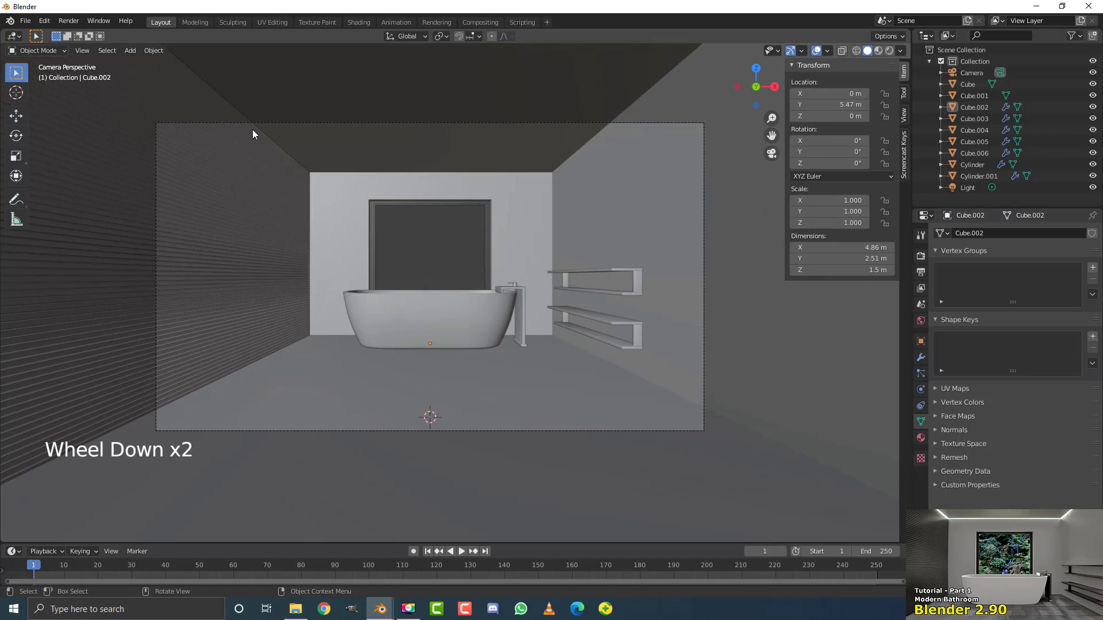
scroll(401, 170, "up", 2)
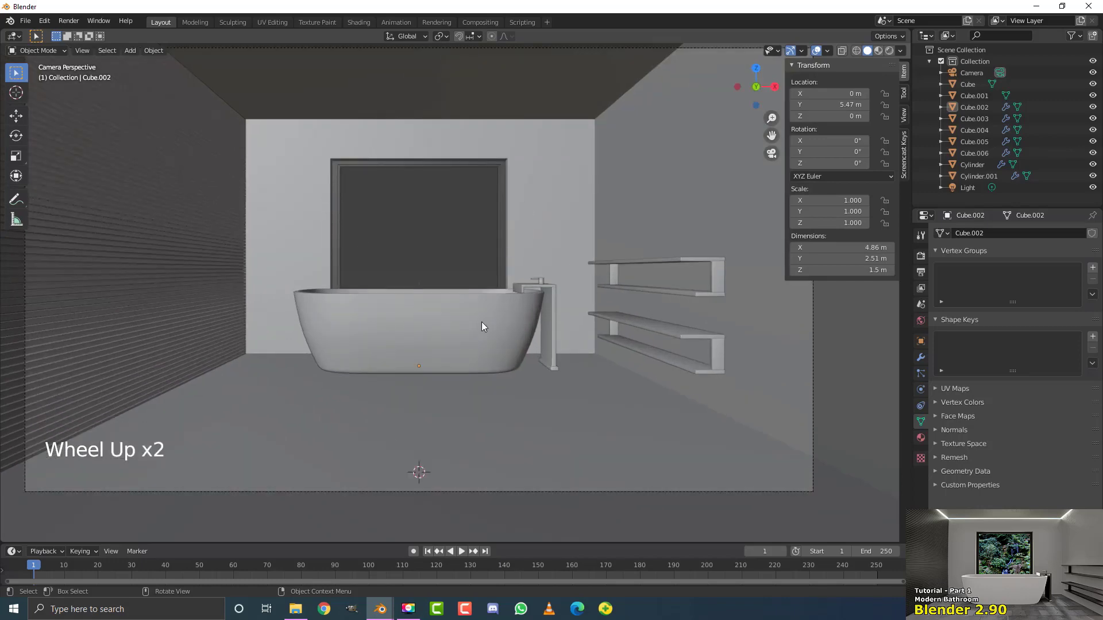
middle_click_drag(481, 322, 486, 339, "shift")
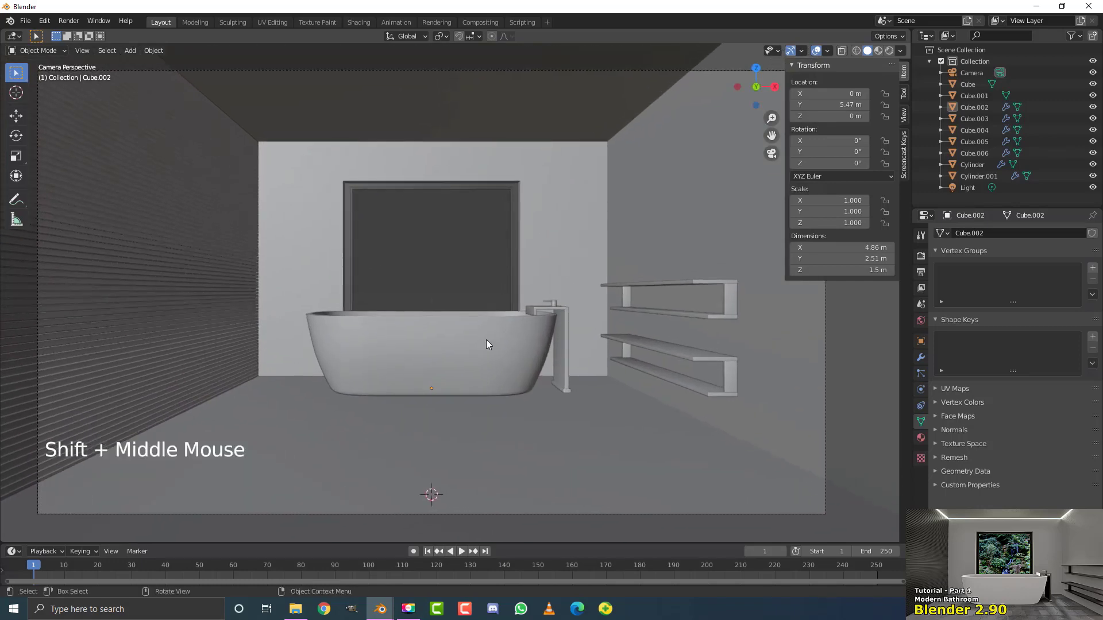
key("n")
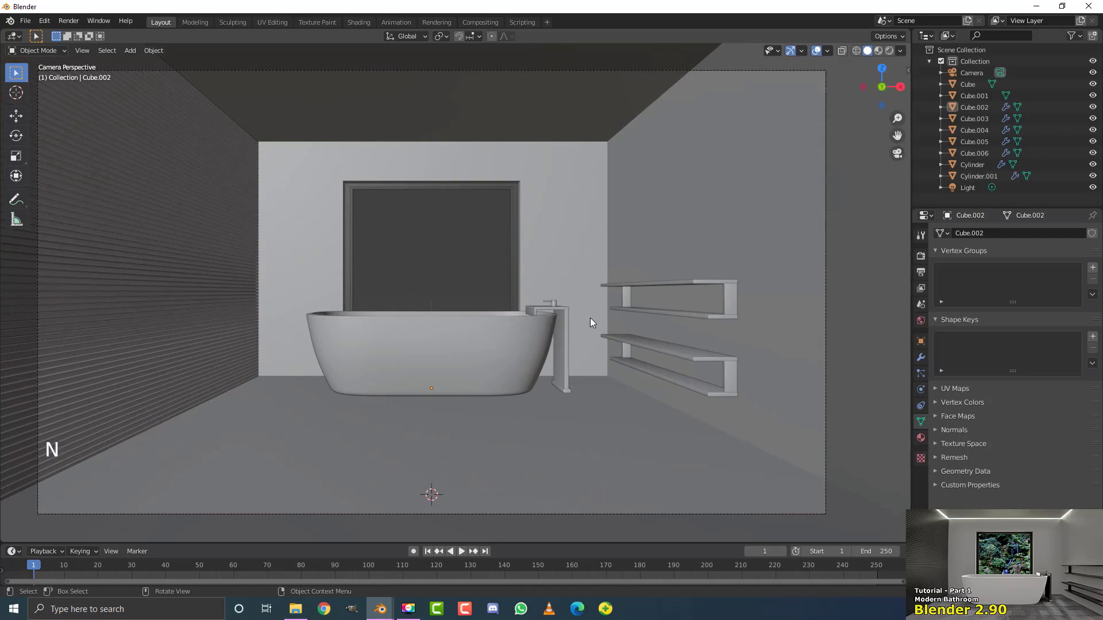